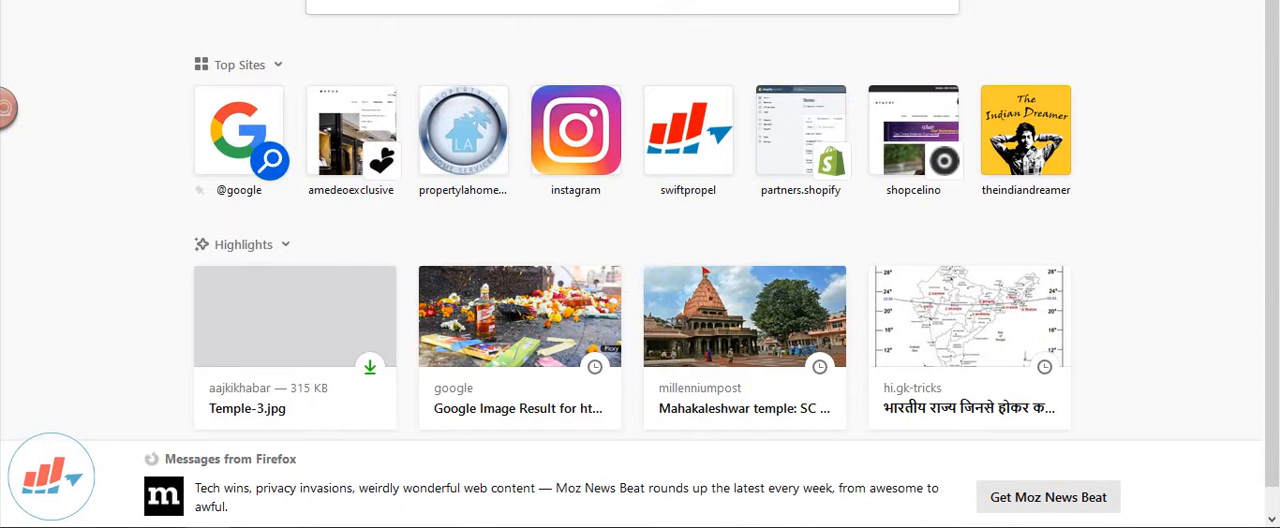
Look up "amedeo" in the browser's address suggestions and open the Amedeo Exclusive page
type("amedeo")
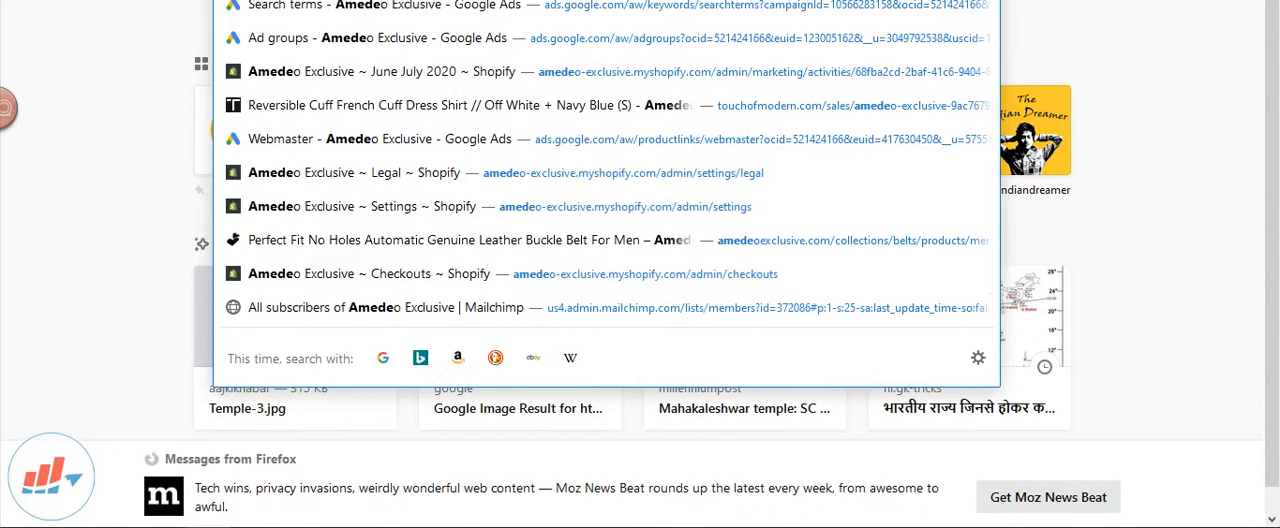
key("Return")
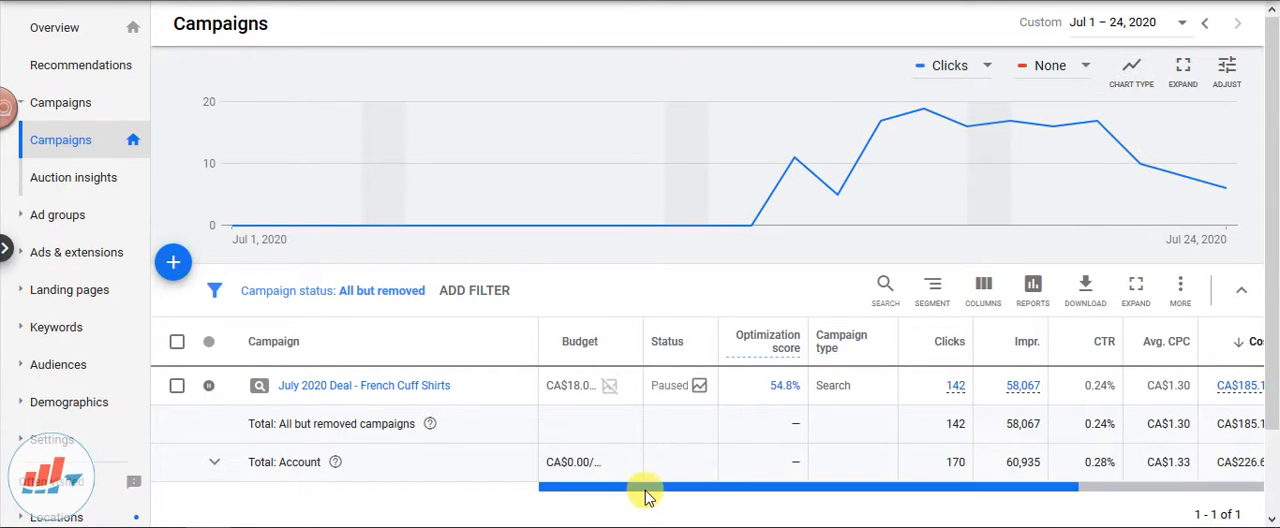
Start a new Google Ads campaign with Sales as its goal and Shopping as its campaign type
left_click_drag(566, 490, 630, 503)
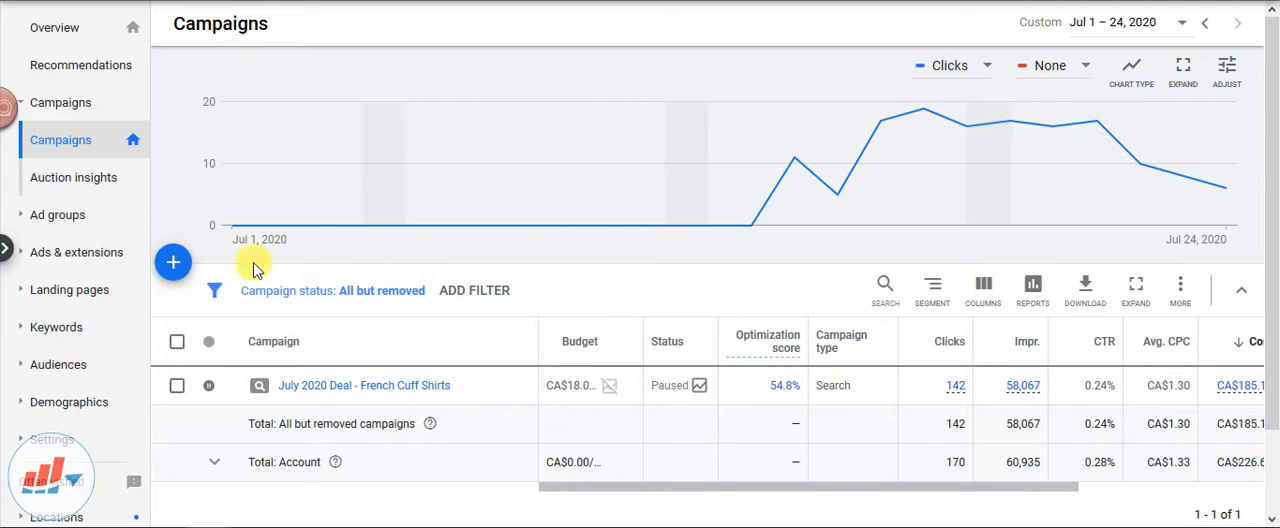
left_click(173, 265)
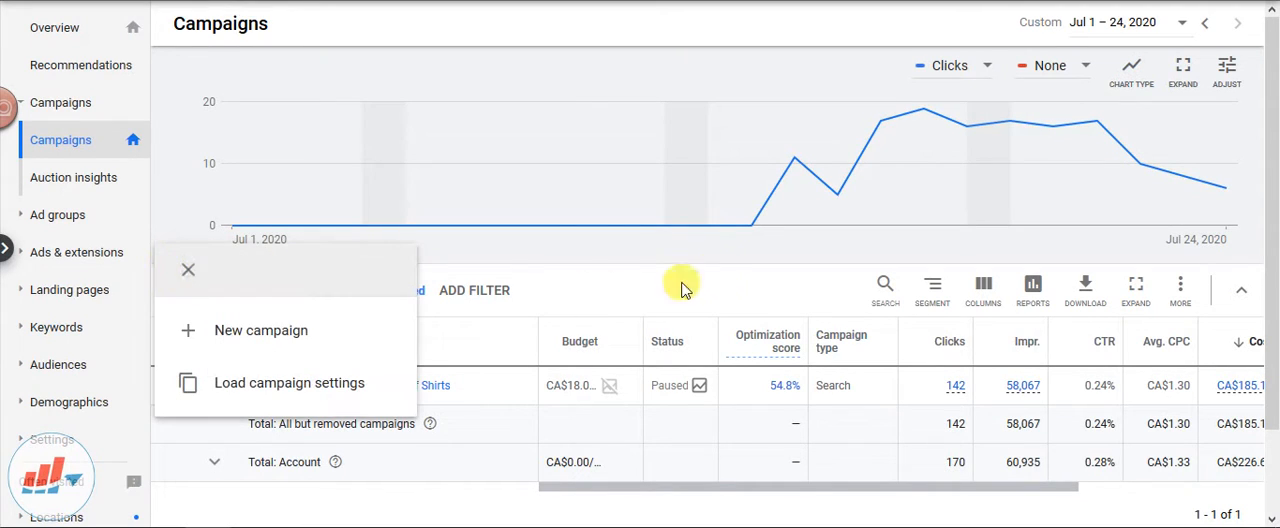
left_click(255, 340)
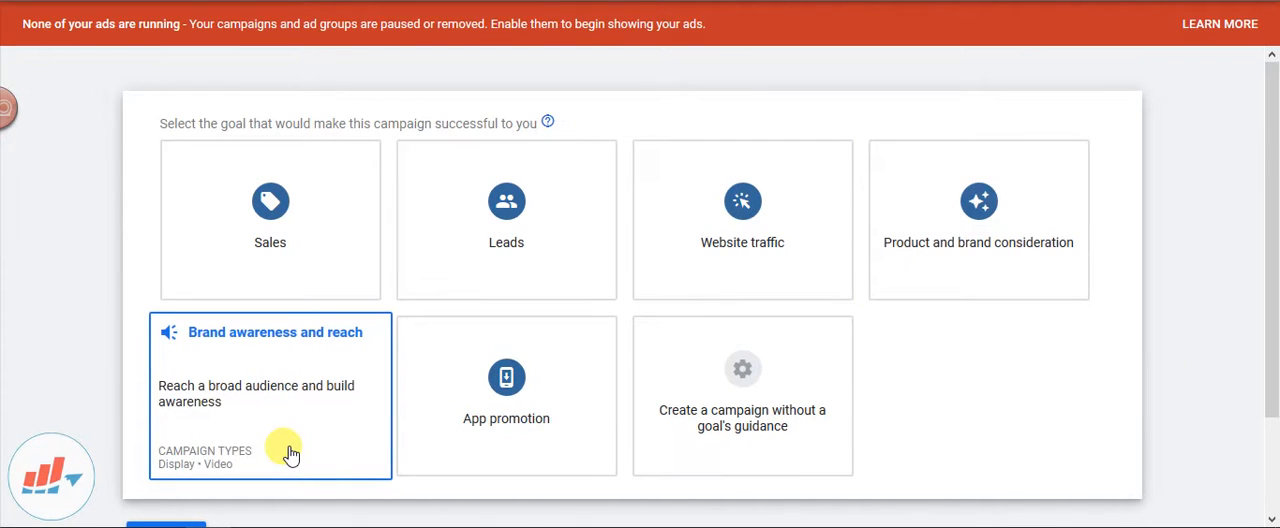
left_click(280, 218)
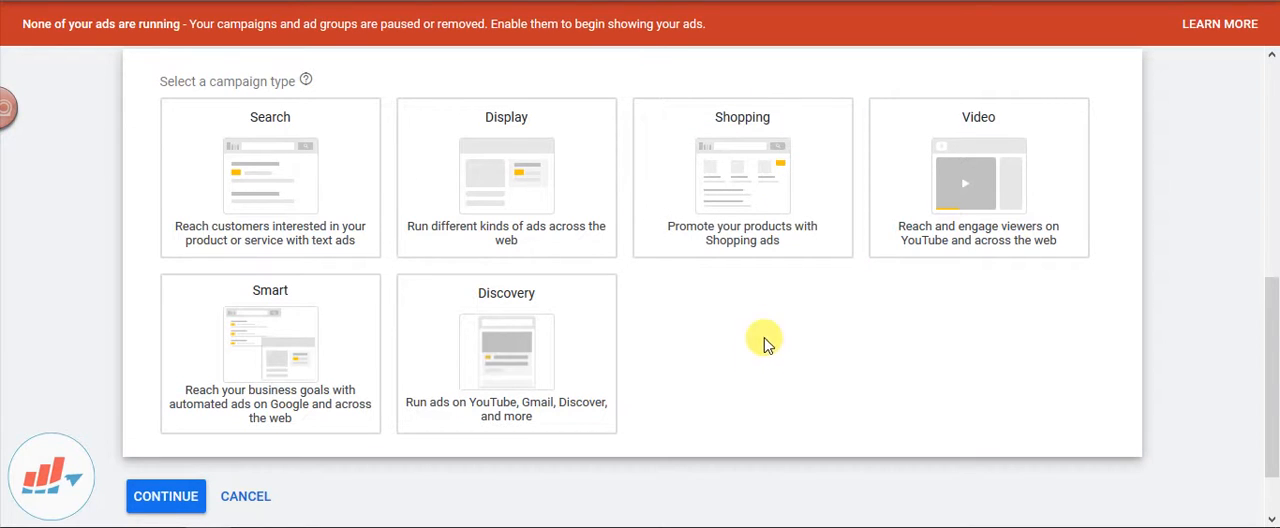
left_click(775, 160)
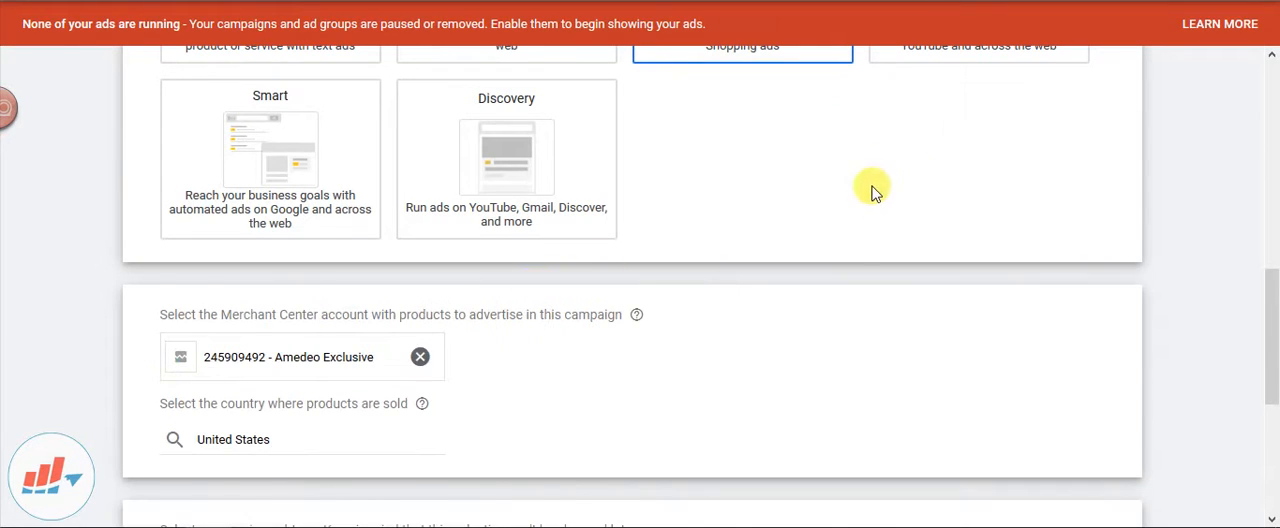
scroll(874, 196, "down", 1)
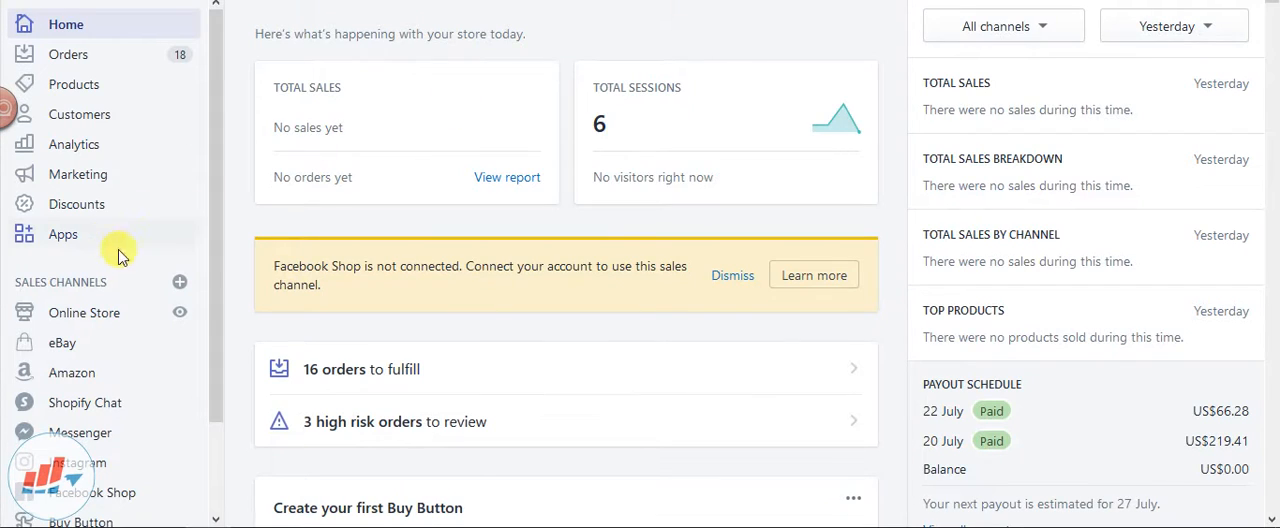
Switch to the Shopify admin, open the Google sales channel and authenticate Google Shopping in the browser
left_click(123, 240)
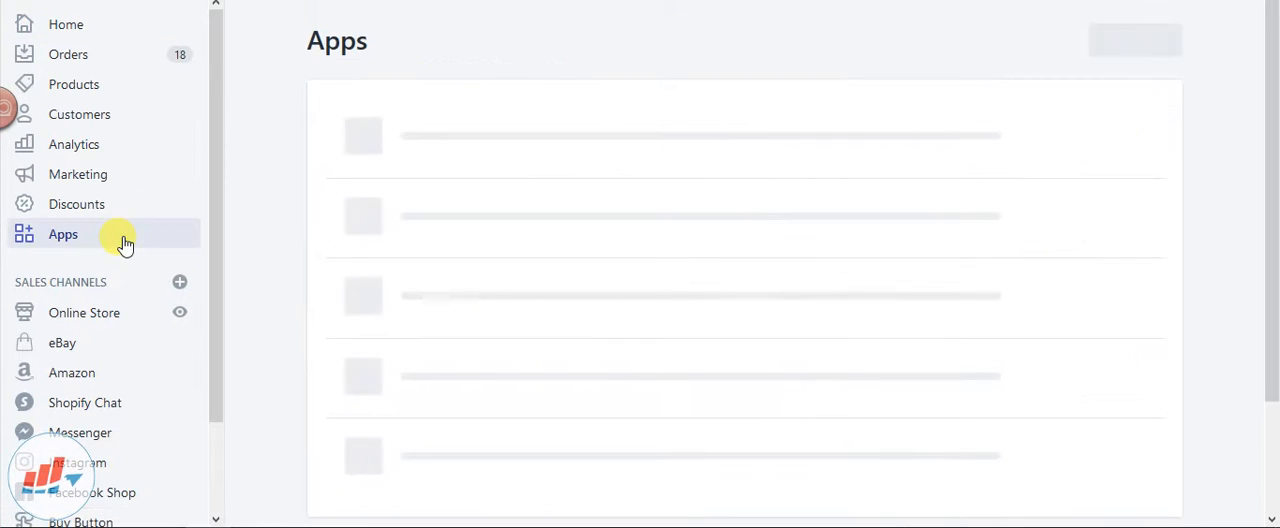
scroll(130, 234, "down", 1)
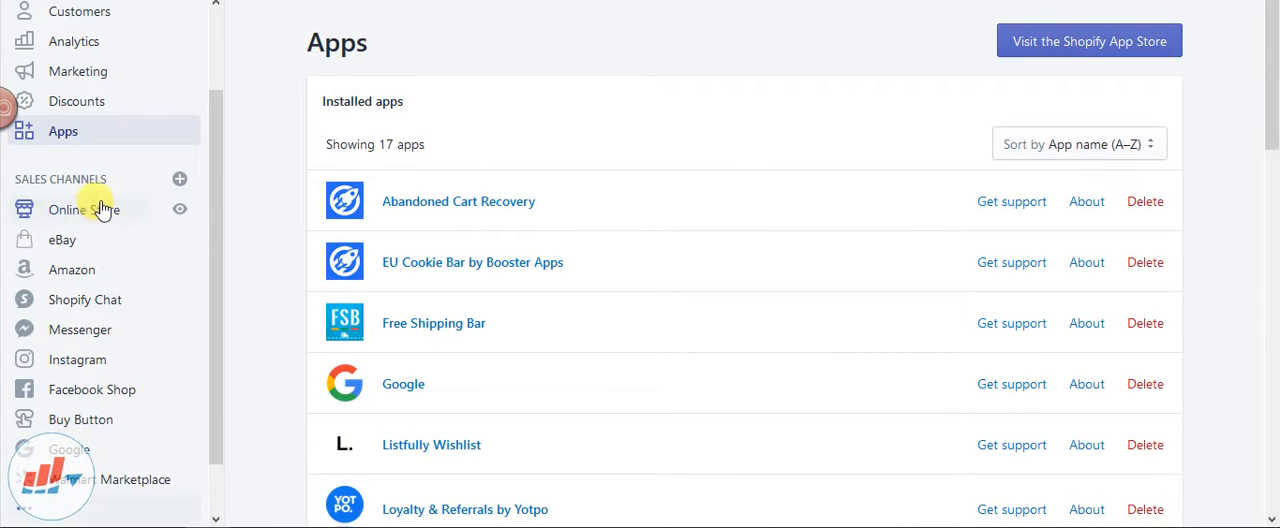
left_click(85, 451)
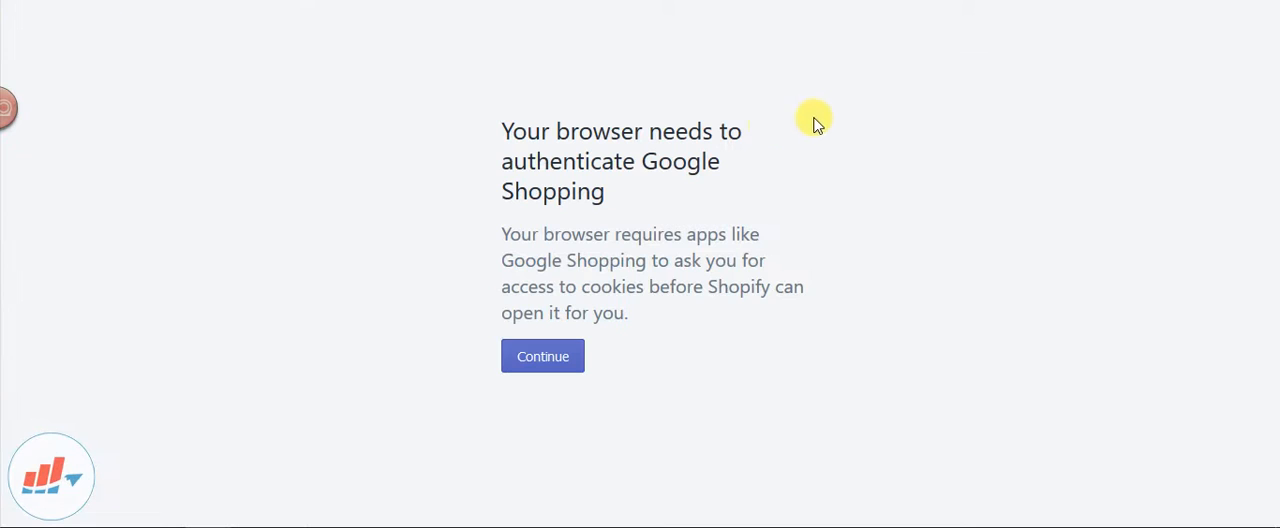
left_click(551, 358)
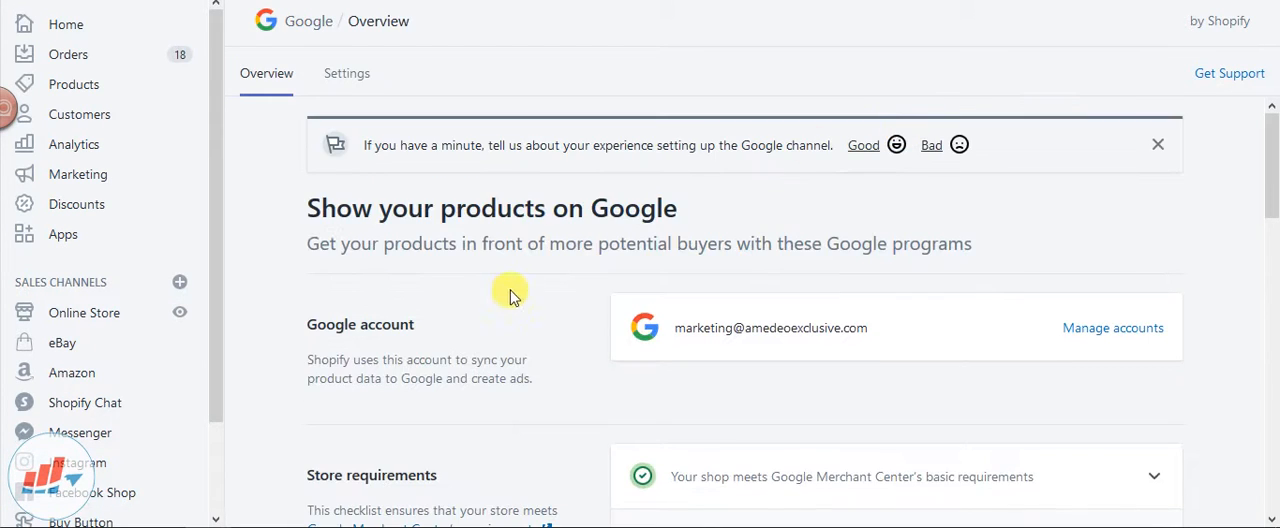
Examine the Google channel overview: store requirements, free listings, Smart Shopping campaign and product feed status
scroll(521, 272, "down", 2)
scroll(521, 272, "down", 3)
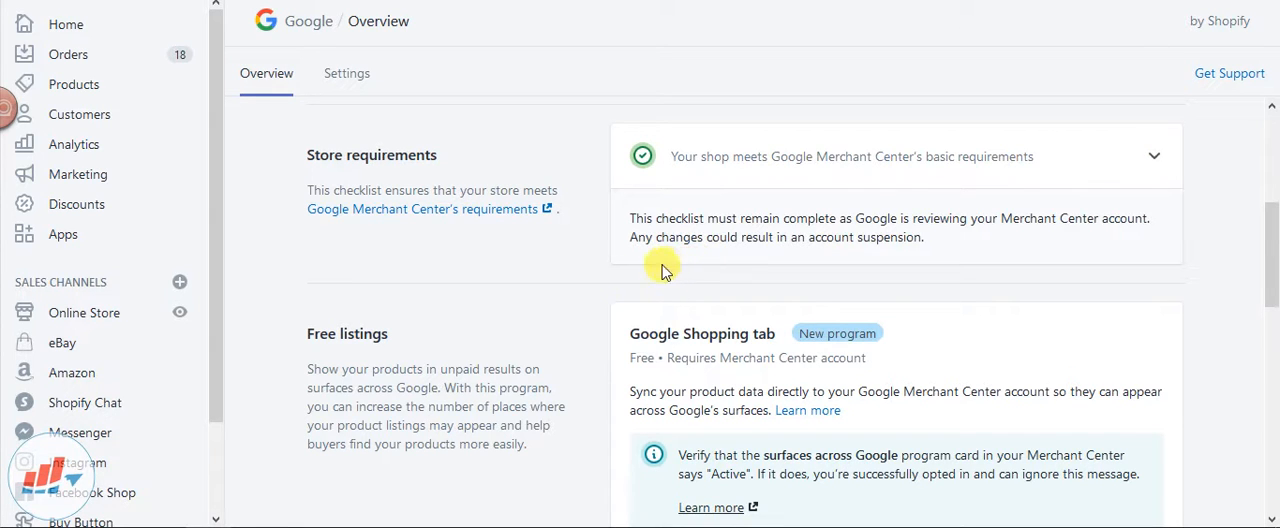
scroll(492, 303, "down", 2)
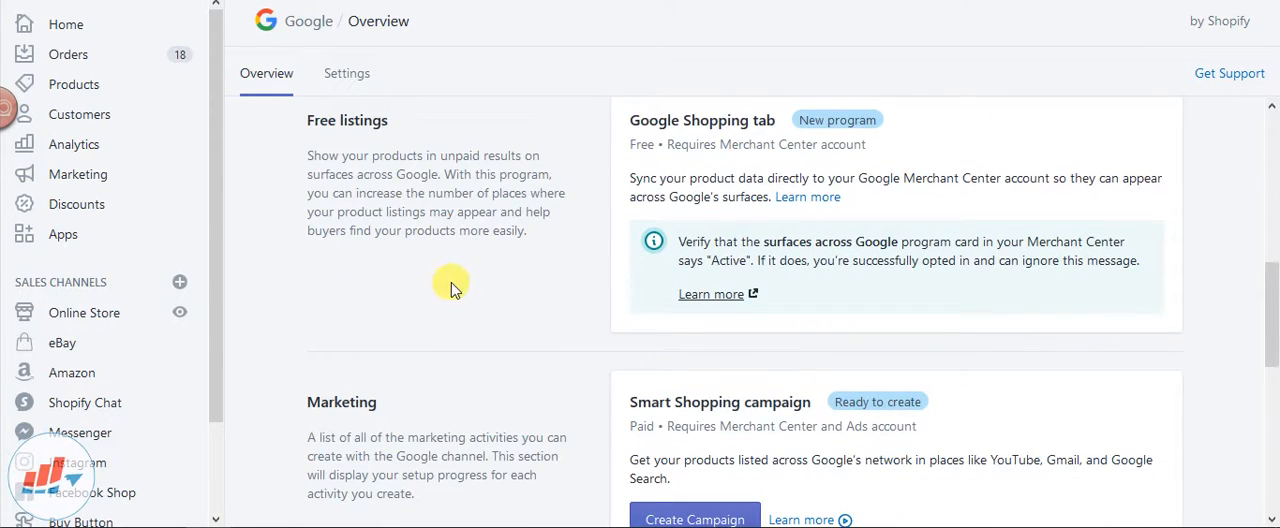
scroll(451, 286, "down", 3)
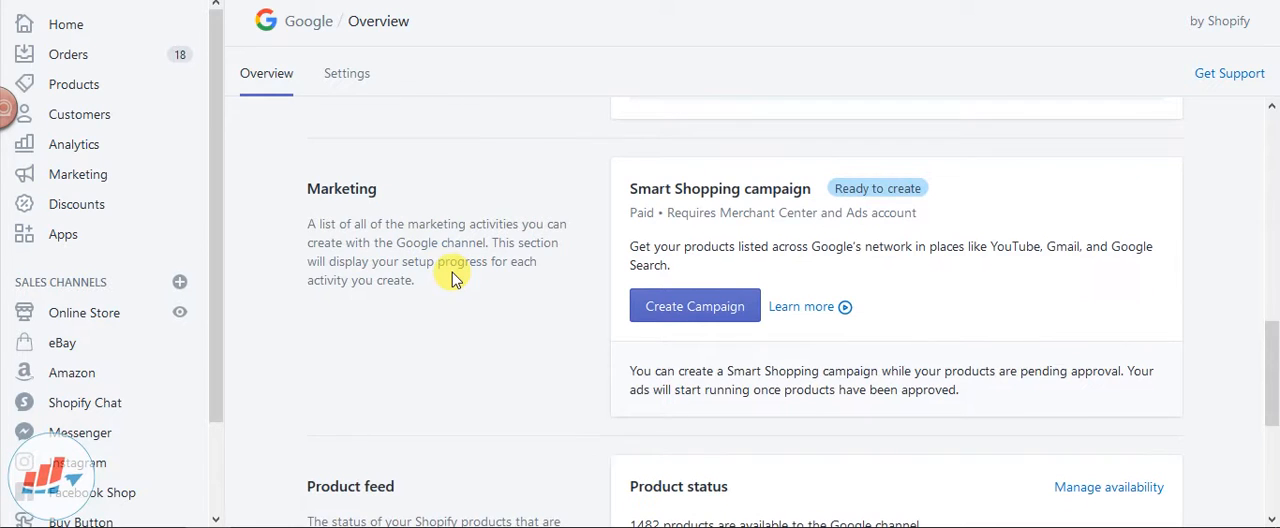
scroll(451, 279, "down", 5)
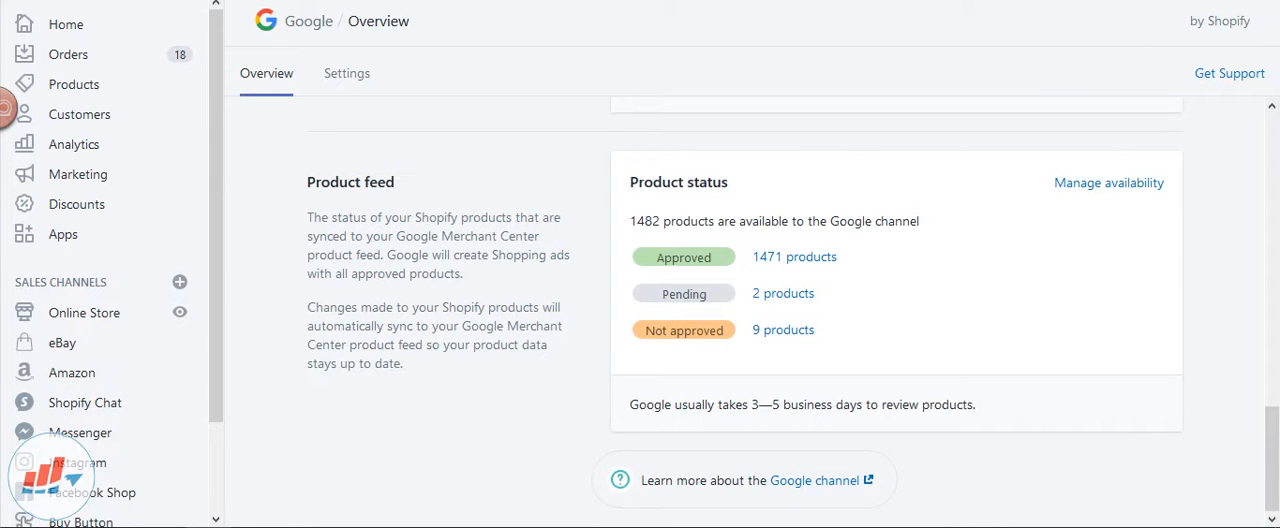
scroll(517, 140, "up", 10)
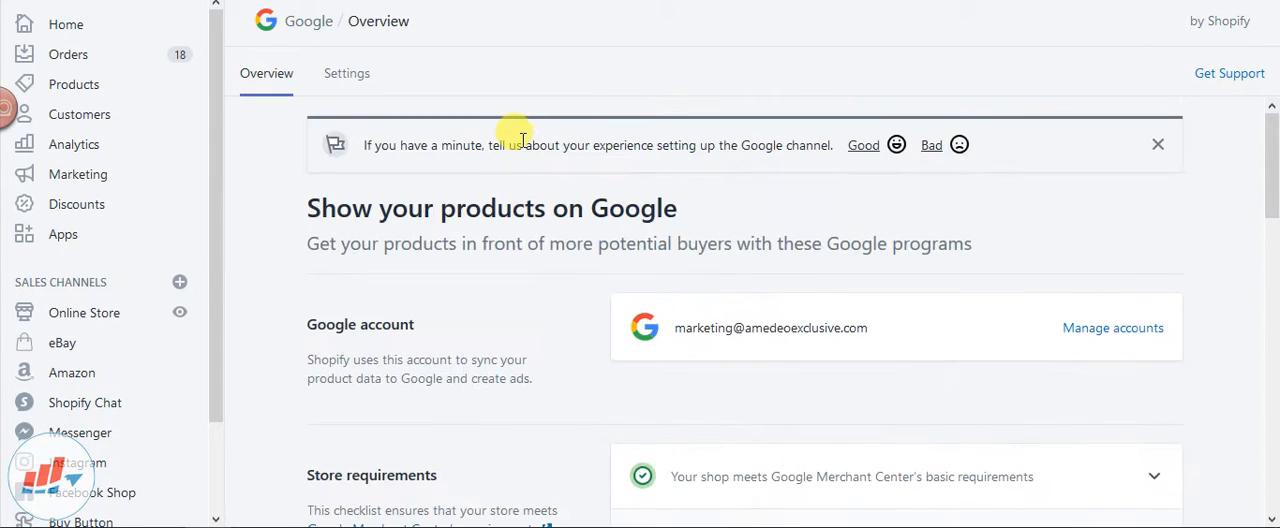
scroll(521, 140, "down", 3)
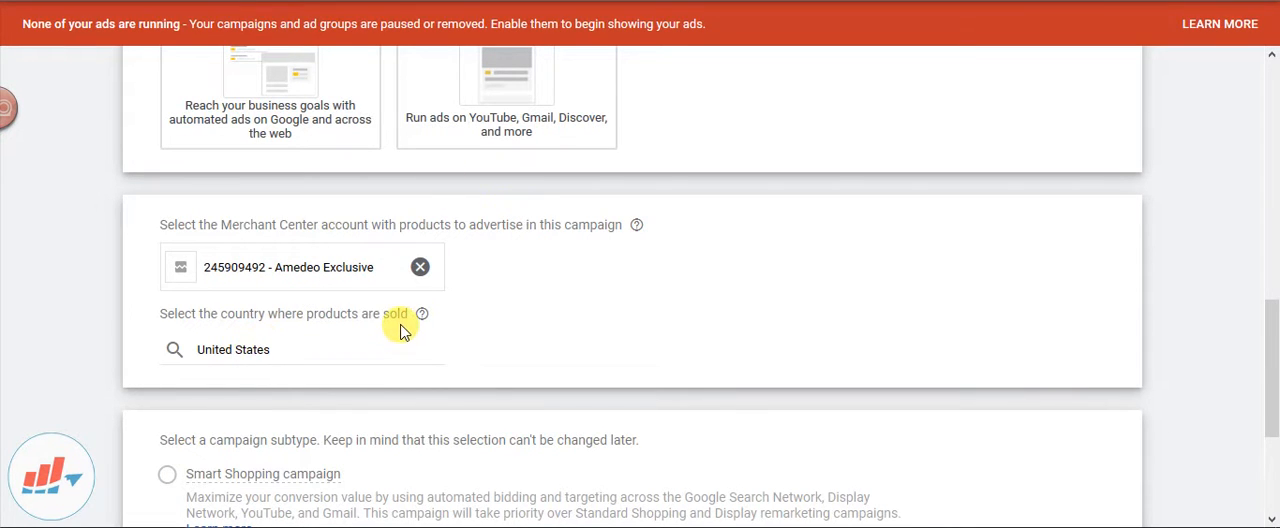
Back in Google Ads, keep United States as the country of sale and Standard Shopping campaign as the subtype, and continue to the campaign settings
scroll(400, 334, "down", 1)
left_click(300, 259)
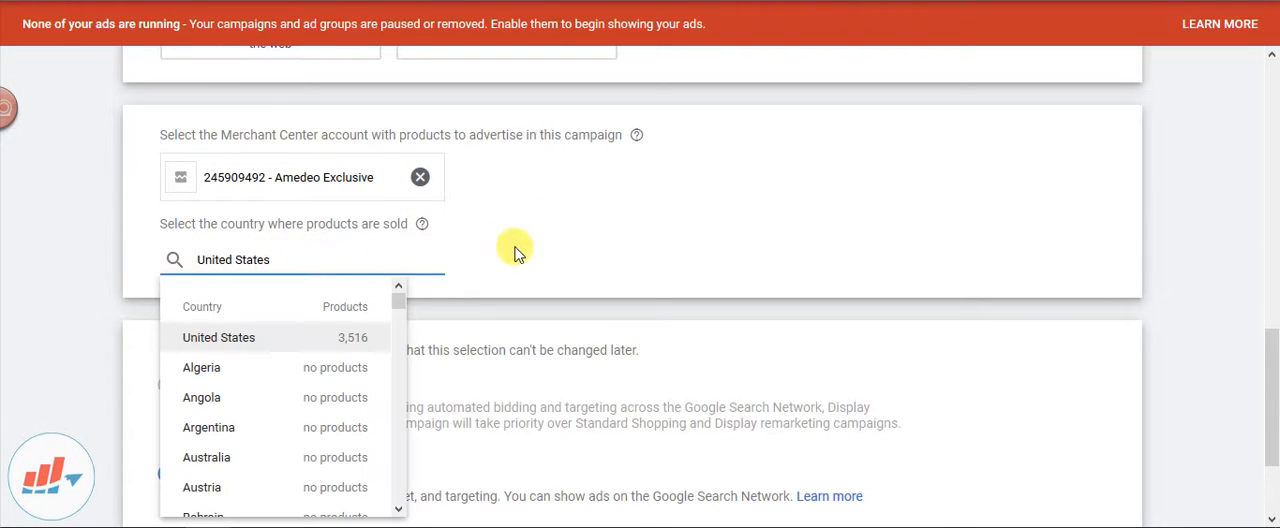
left_click(712, 262)
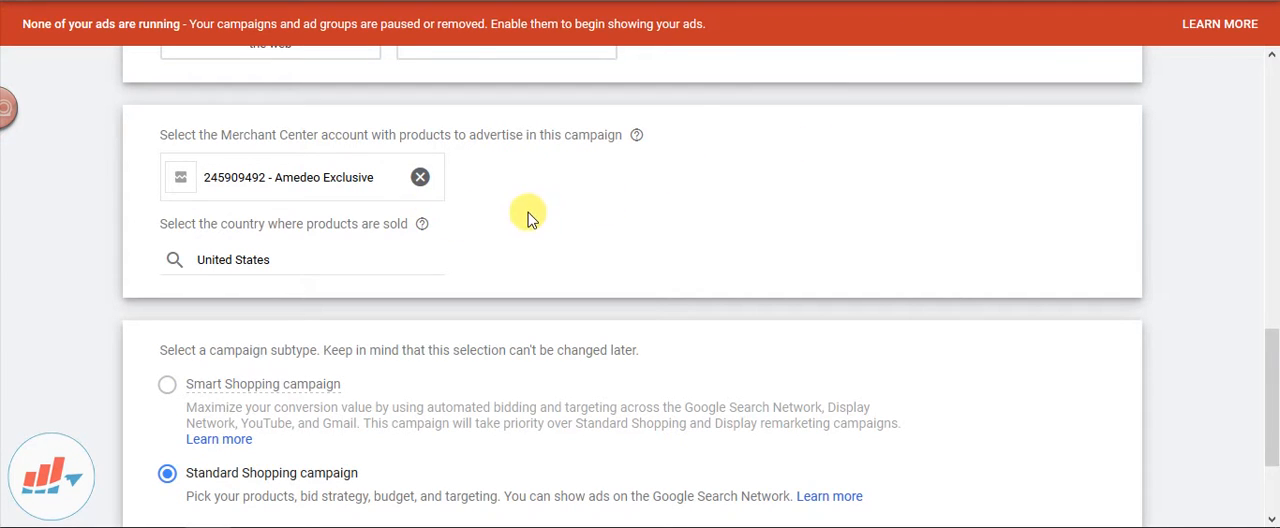
scroll(533, 212, "down", 2)
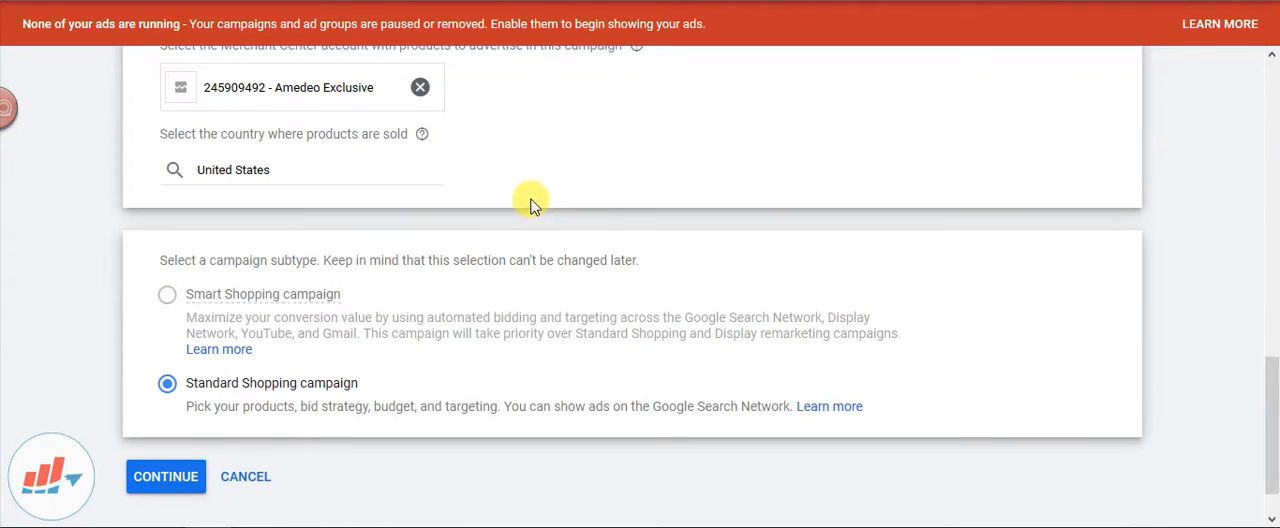
scroll(531, 203, "down", 1)
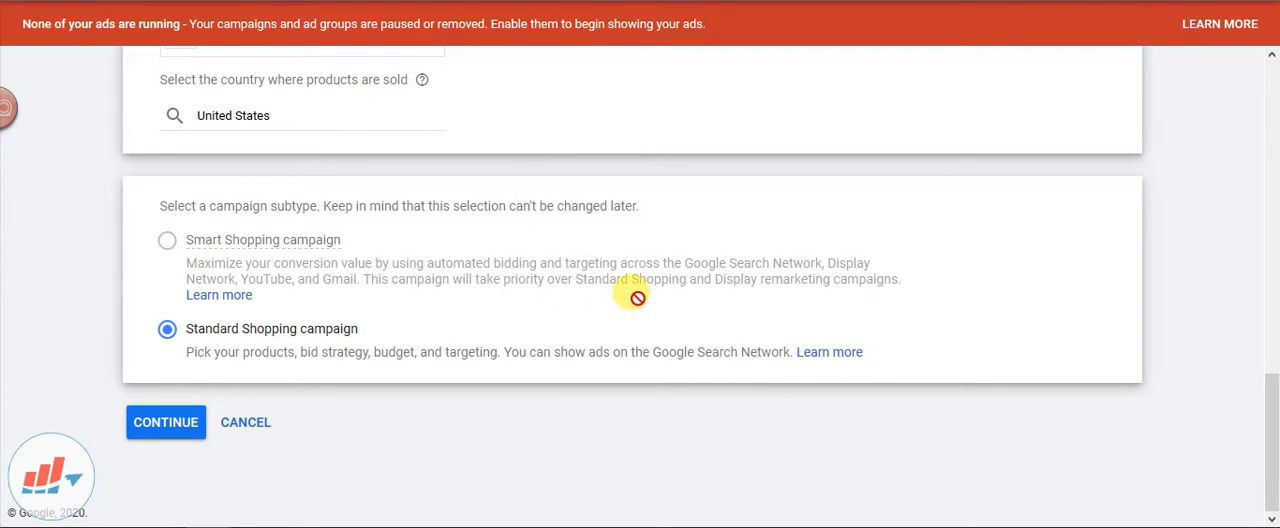
mouse_move(211, 240)
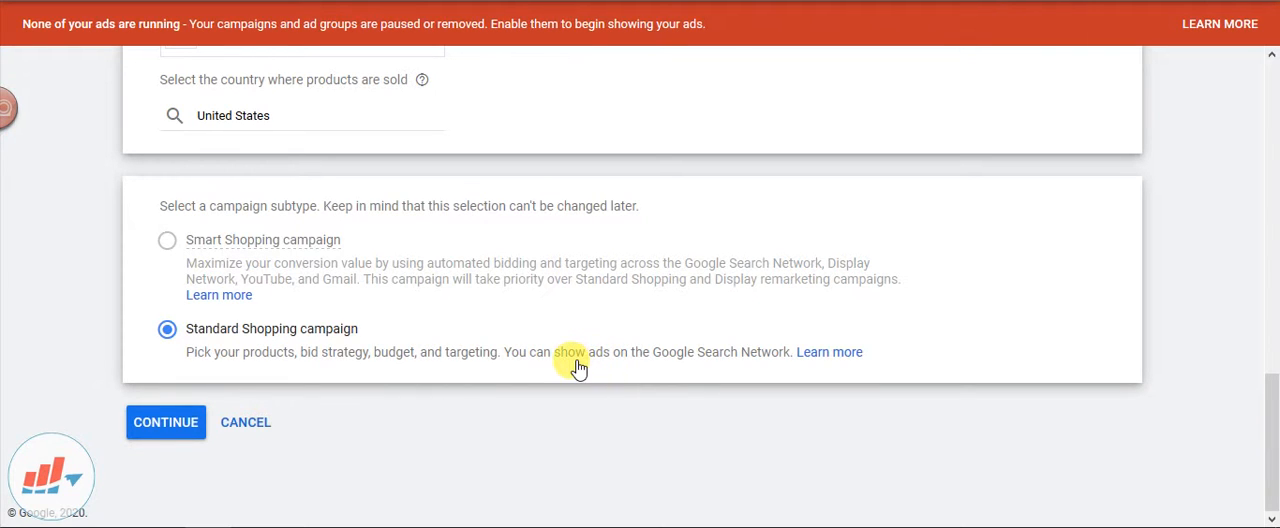
mouse_move(276, 250)
left_click(168, 424)
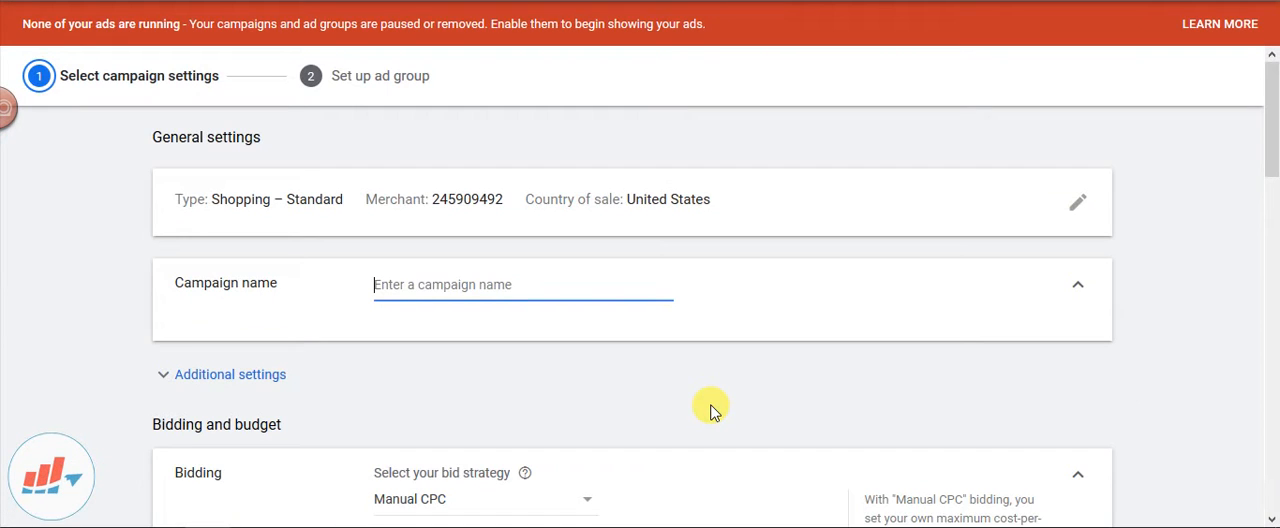
Name the campaign "Shopping Campaign July 2020" and expand its additional settings
scroll(763, 345, "down", 1)
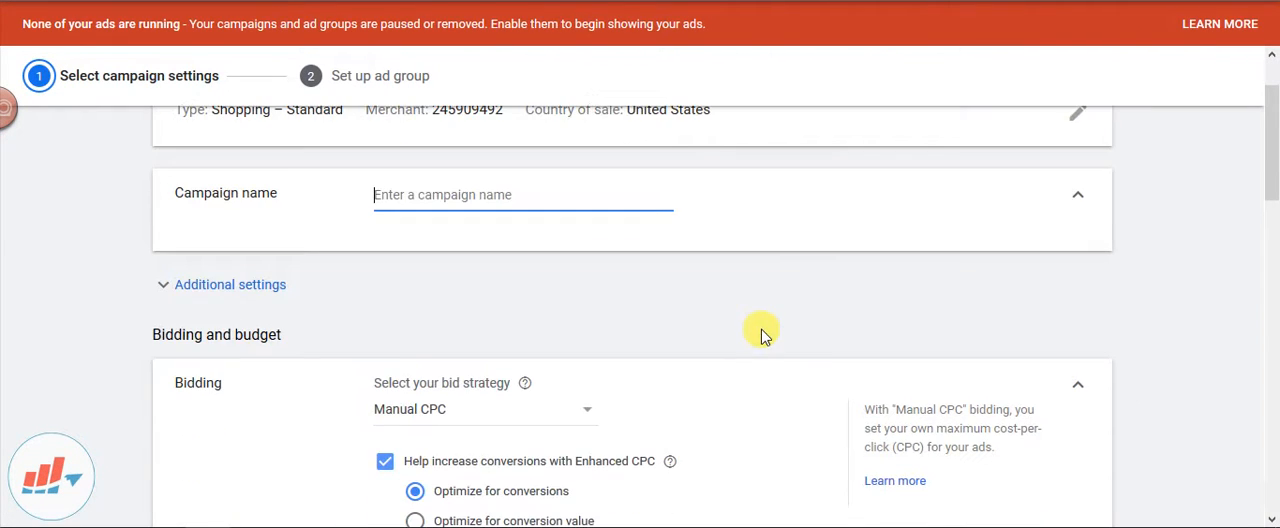
type("Shopping Campaign July 2020")
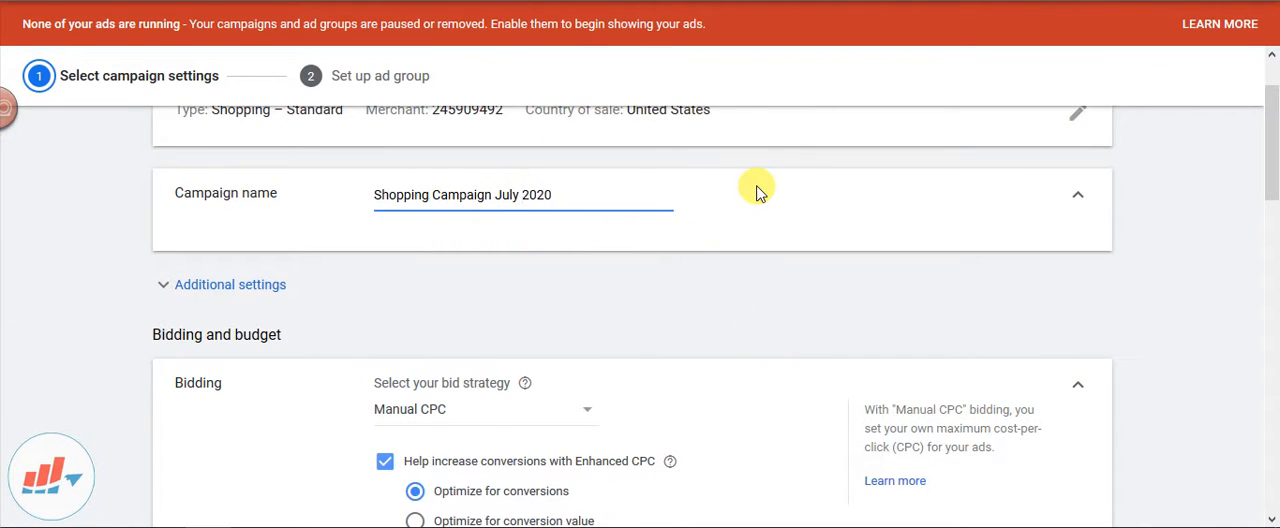
scroll(700, 250, "down", 2)
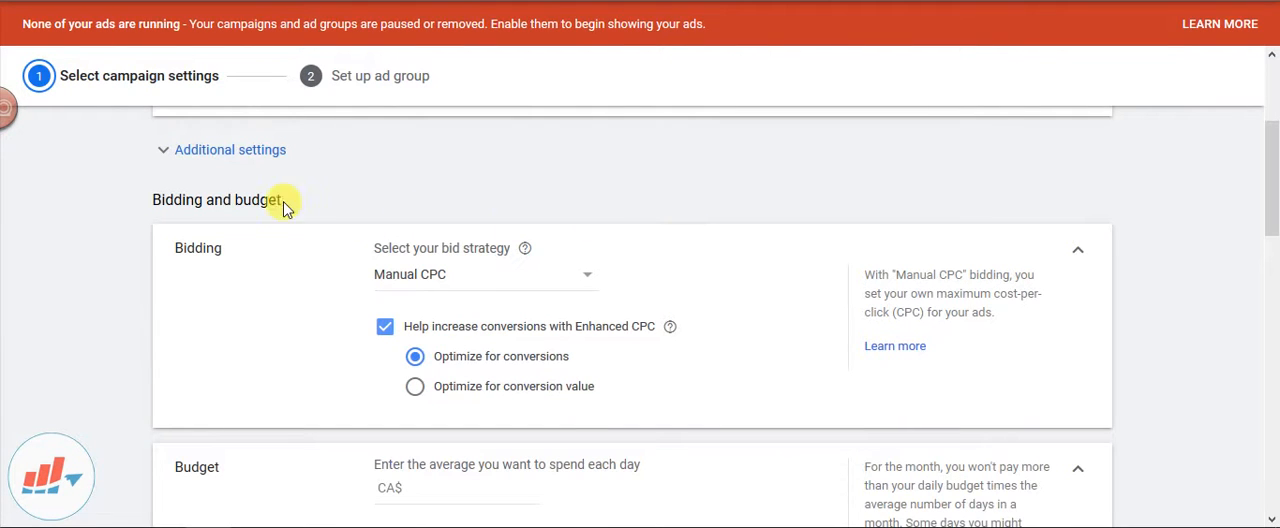
left_click(220, 157)
scroll(520, 200, "up", 2)
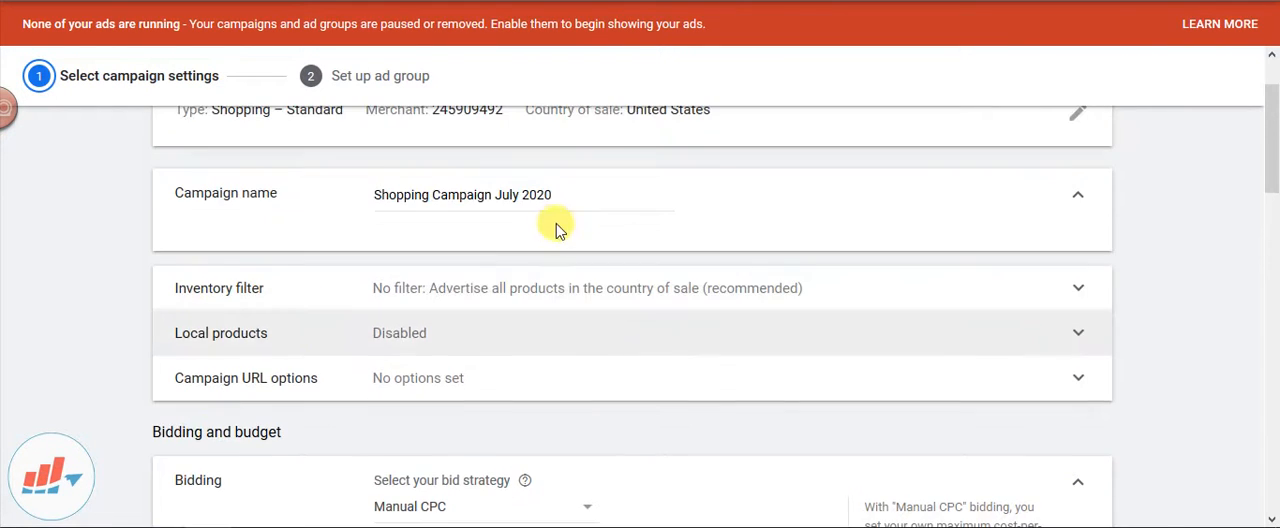
scroll(330, 255, "up", 2)
scroll(415, 260, "down", 1)
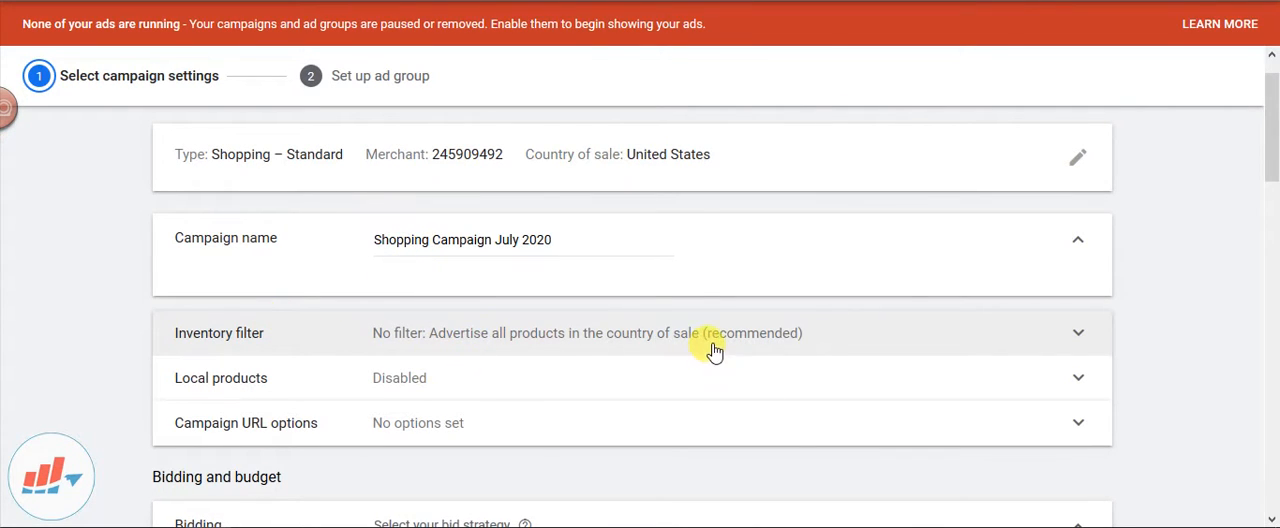
Switch the inventory filter to advertise only matching products and choose Product type as the filter attribute
left_click(789, 338)
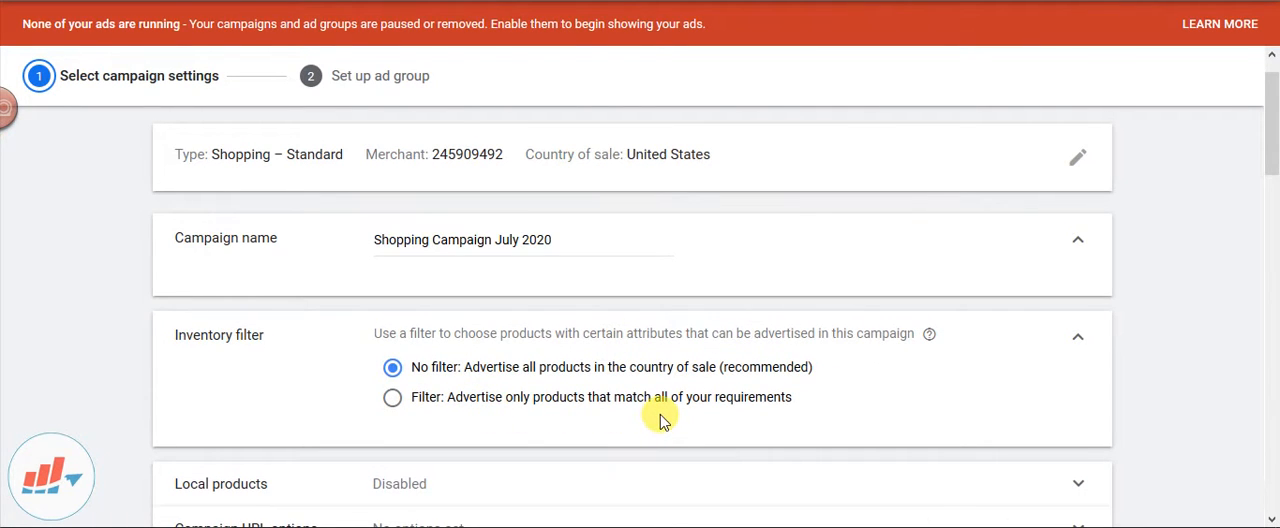
left_click(476, 413)
scroll(591, 371, "down", 2)
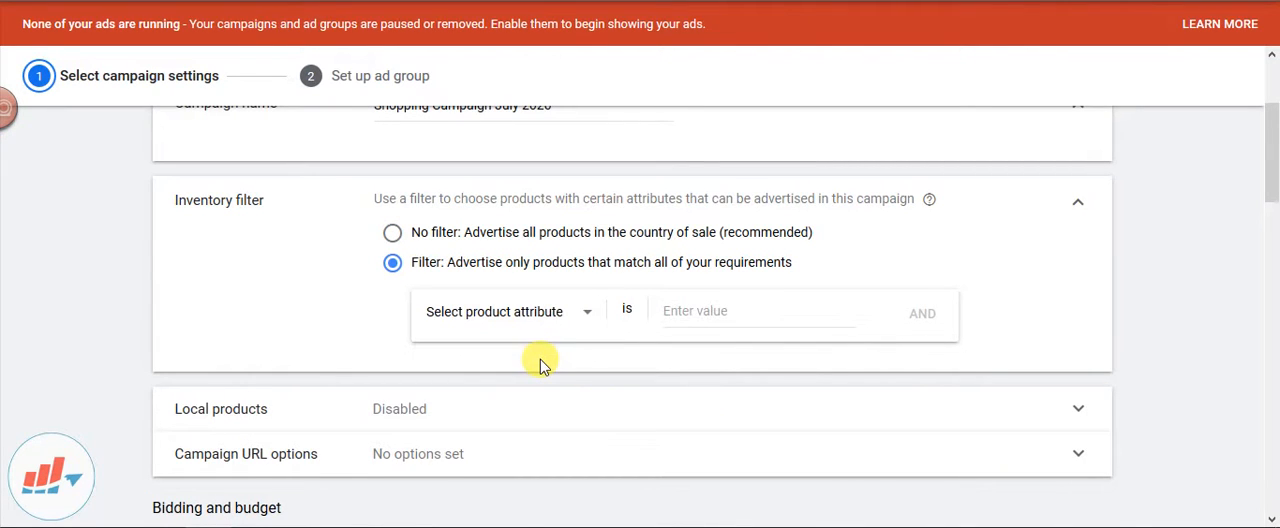
left_click(578, 322)
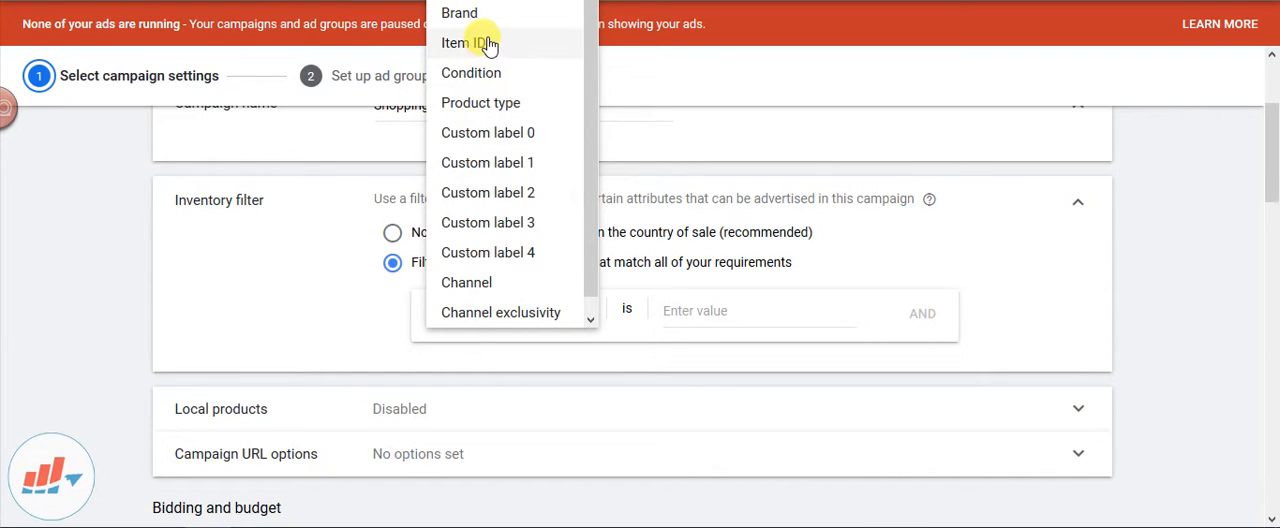
scroll(495, 170, "down", 1)
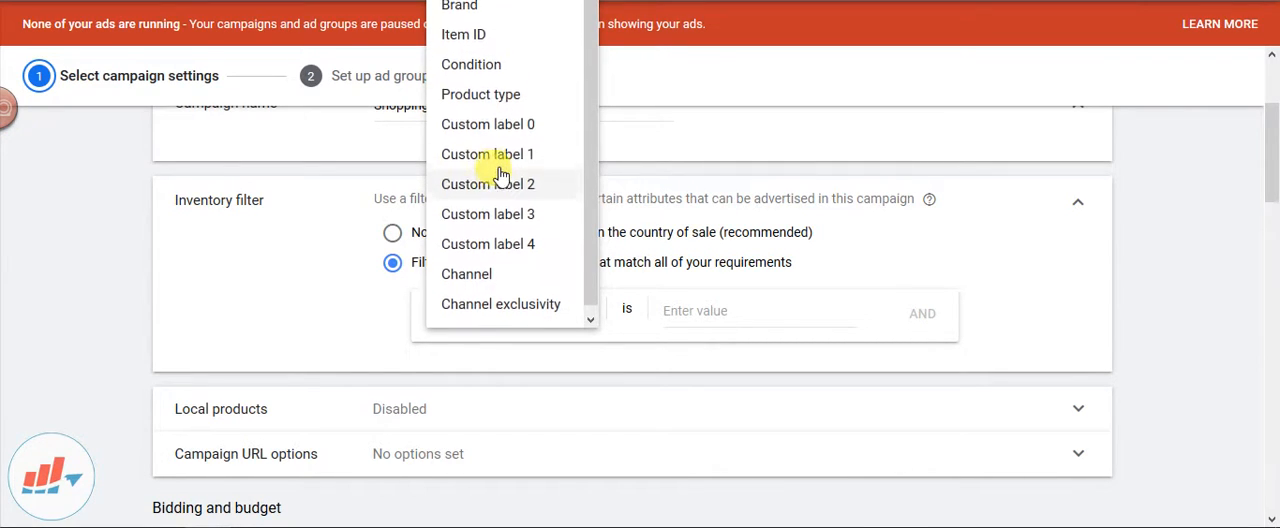
left_click(508, 100)
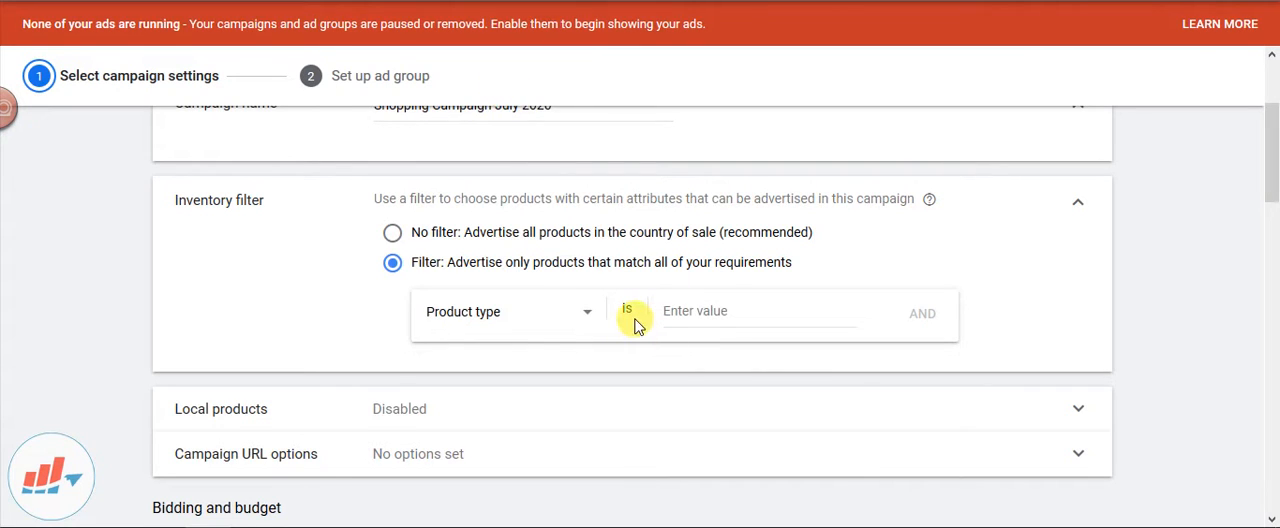
Set the inventory filter's product type value to dress shirts
left_click(694, 313)
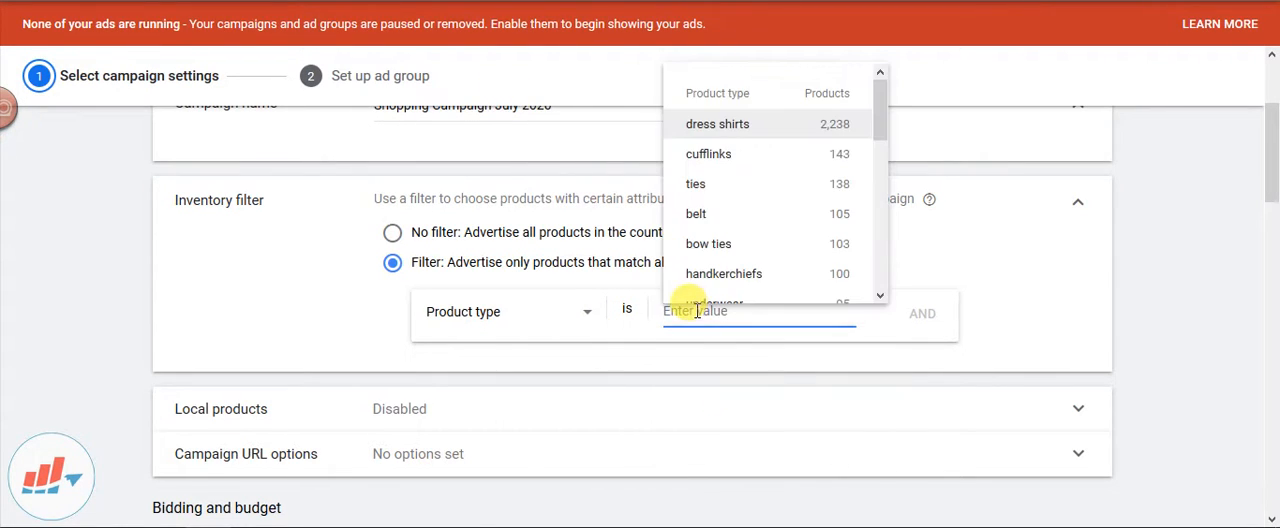
scroll(742, 130, "down", 1)
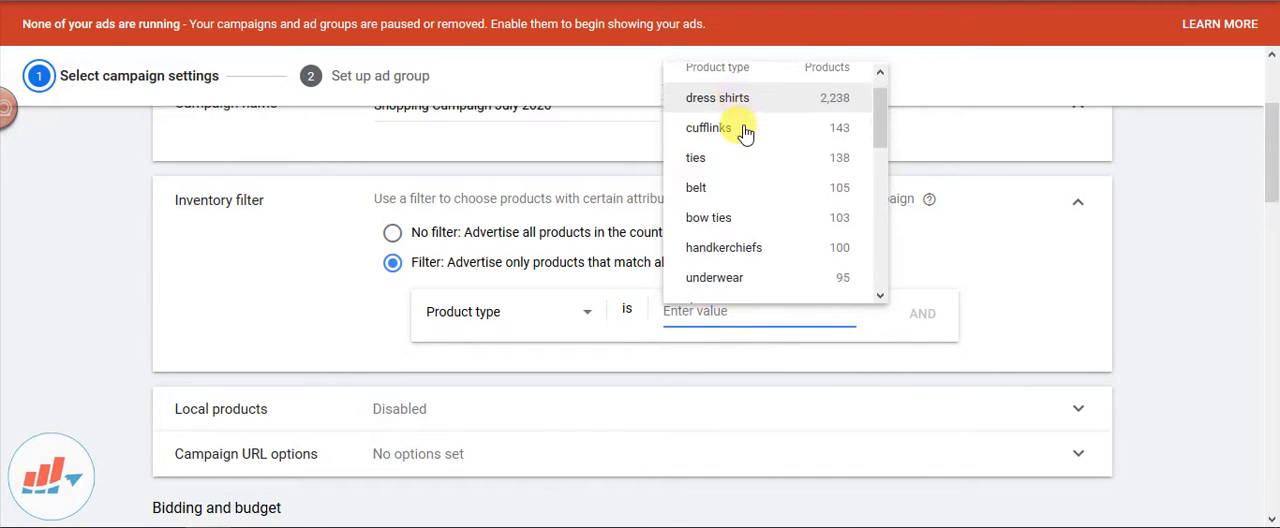
scroll(742, 130, "down", 6)
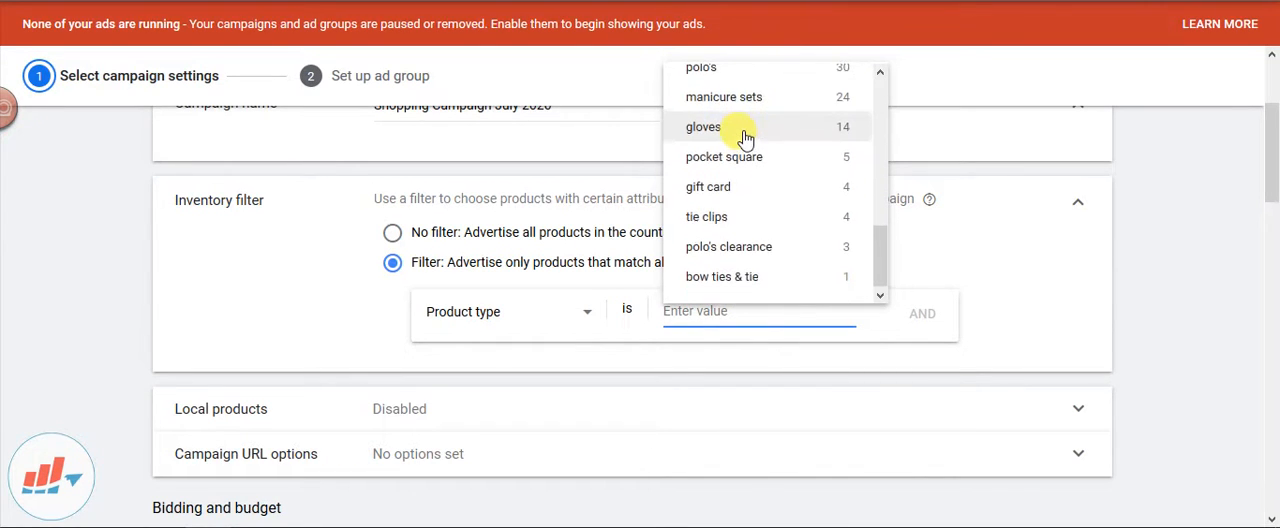
scroll(742, 135, "up", 8)
left_click(733, 137)
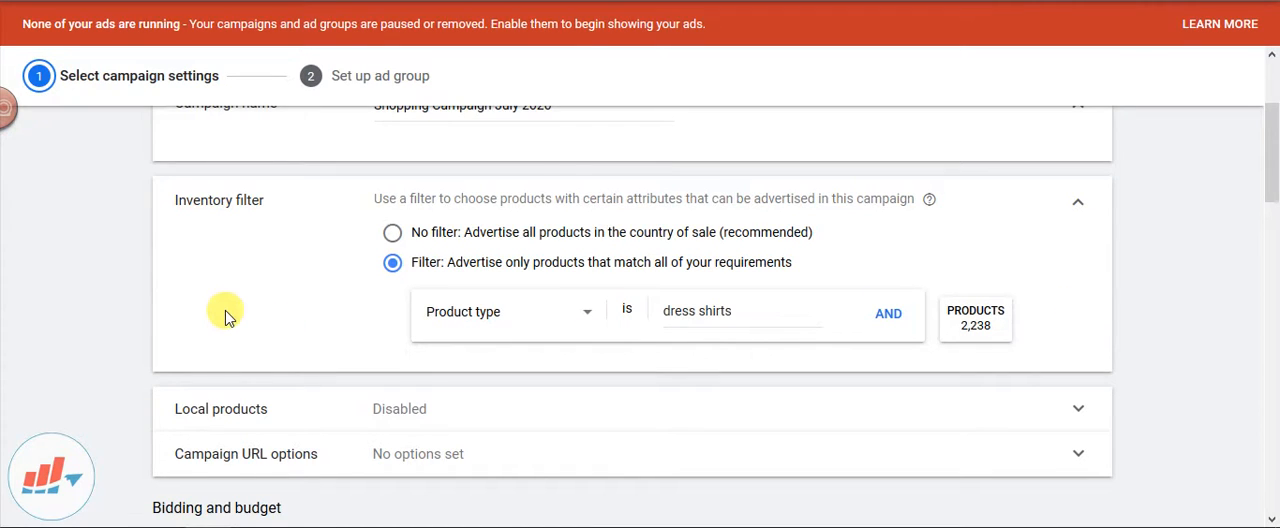
Rename the campaign as "Shopping AD_Shirts_July 2020"
scroll(223, 309, "up", 1)
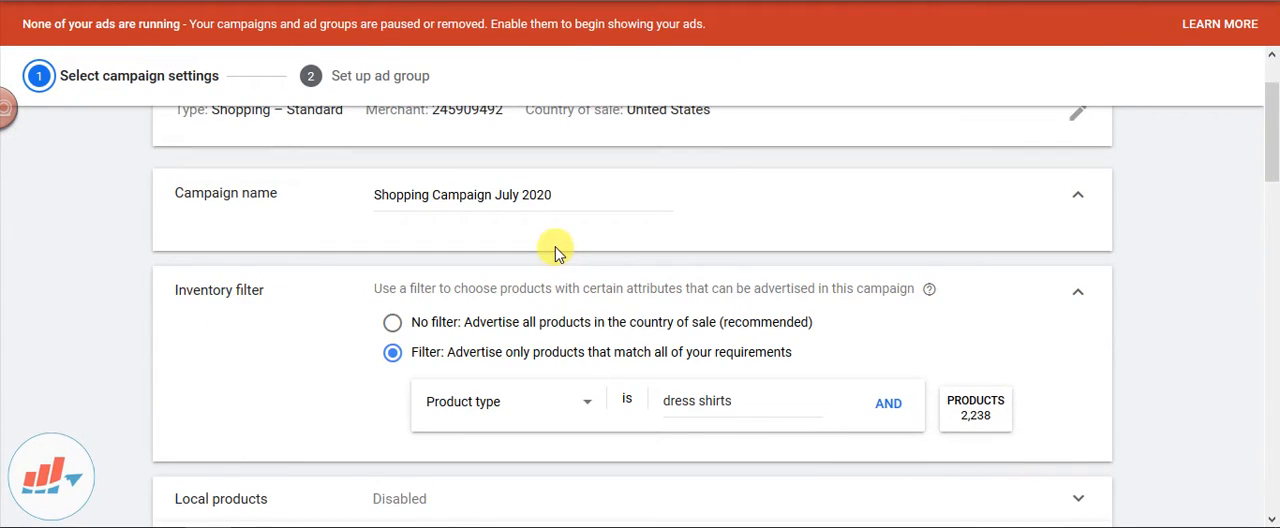
left_click(497, 197)
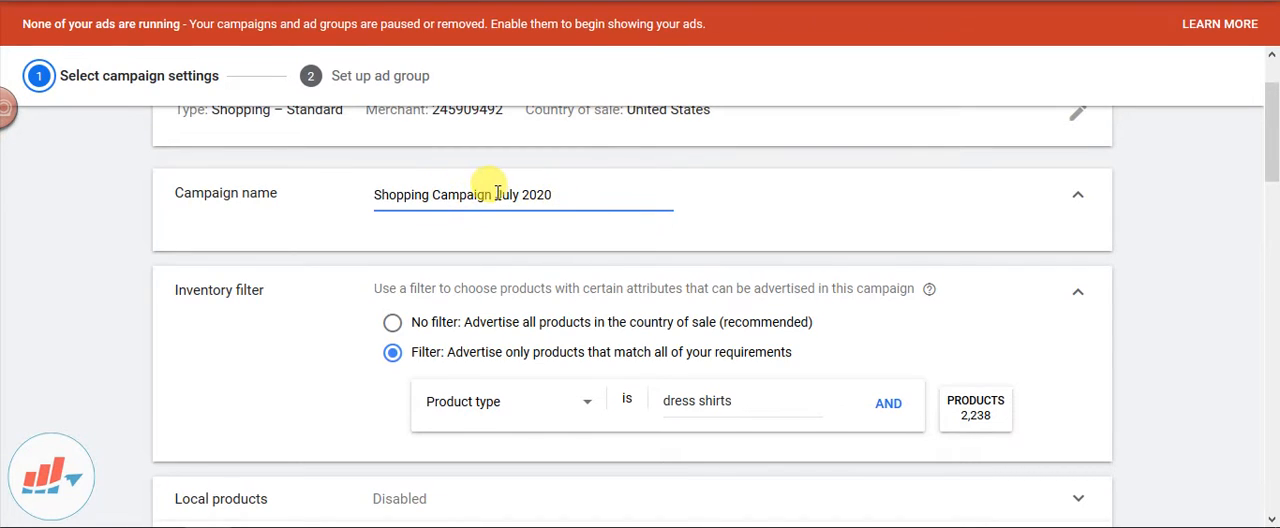
left_click_drag(492, 197, 428, 195)
key("BackSpace")
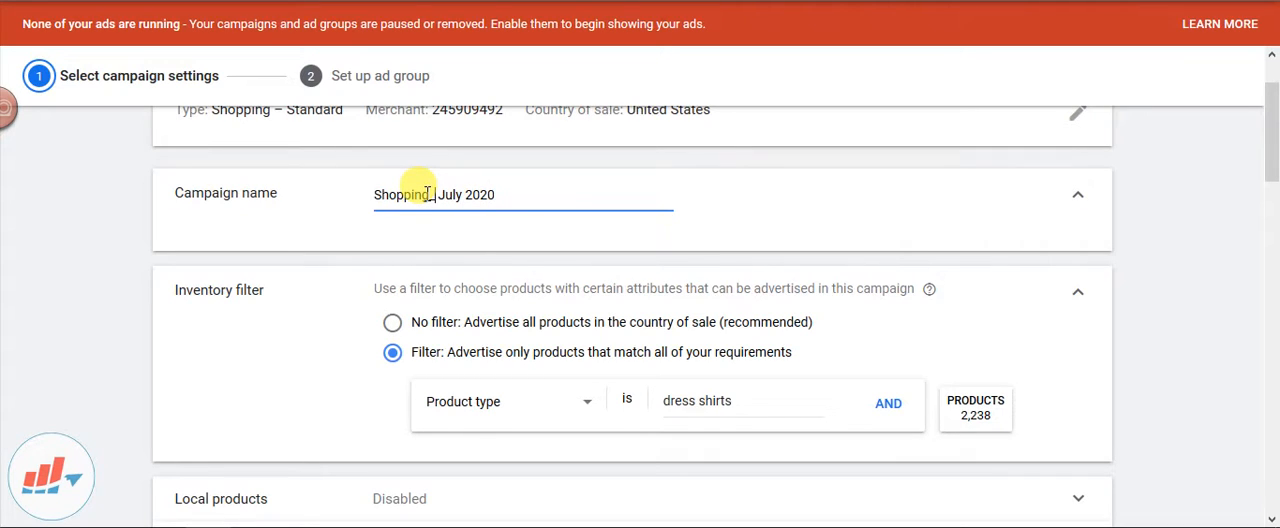
type("Shirts_")
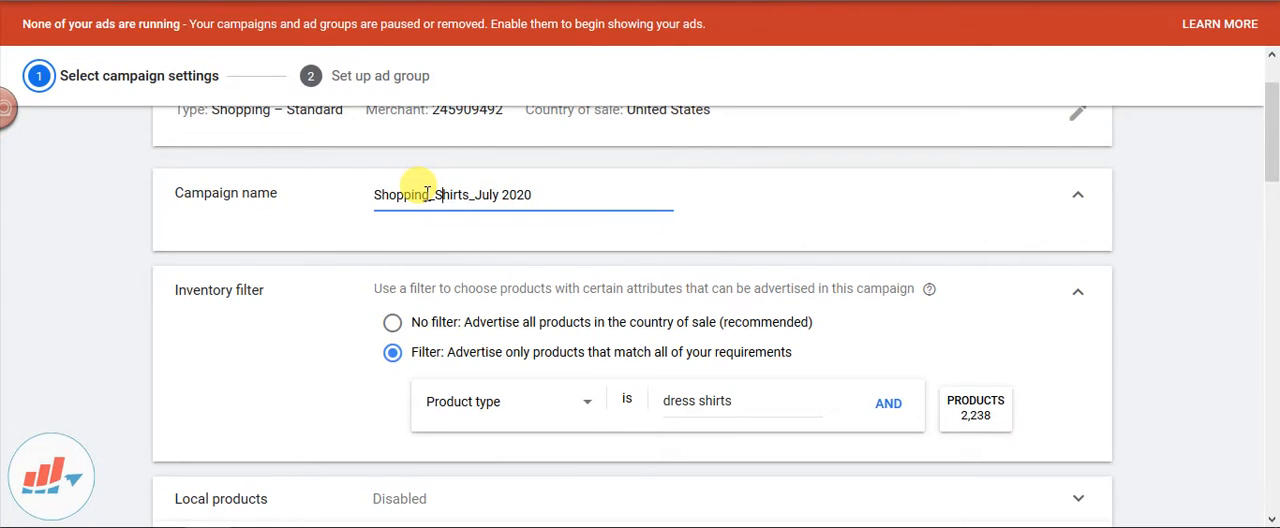
type("AD")
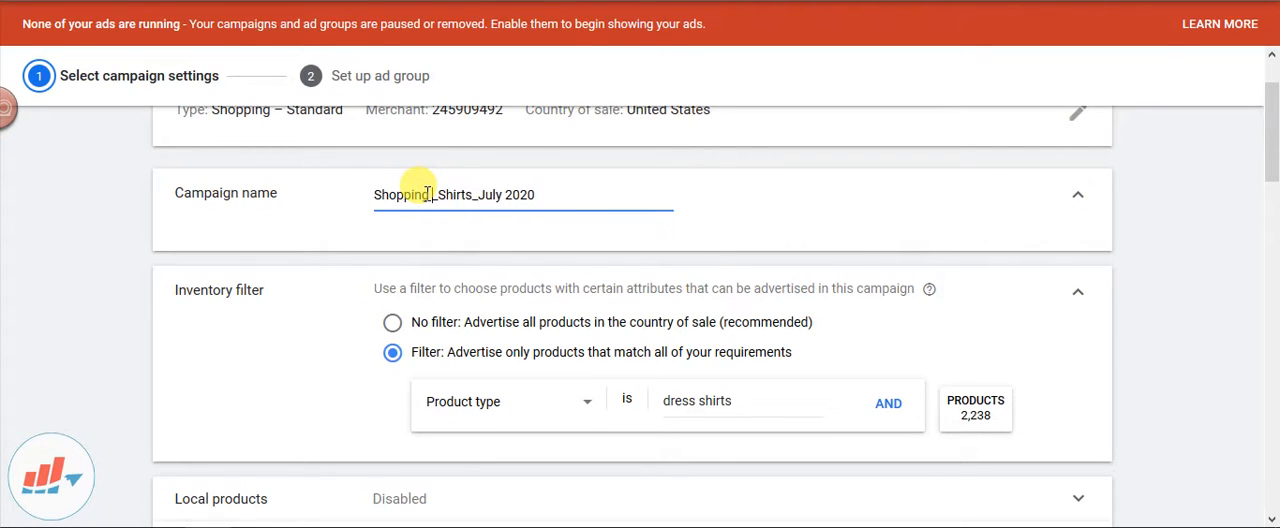
left_click(428, 194)
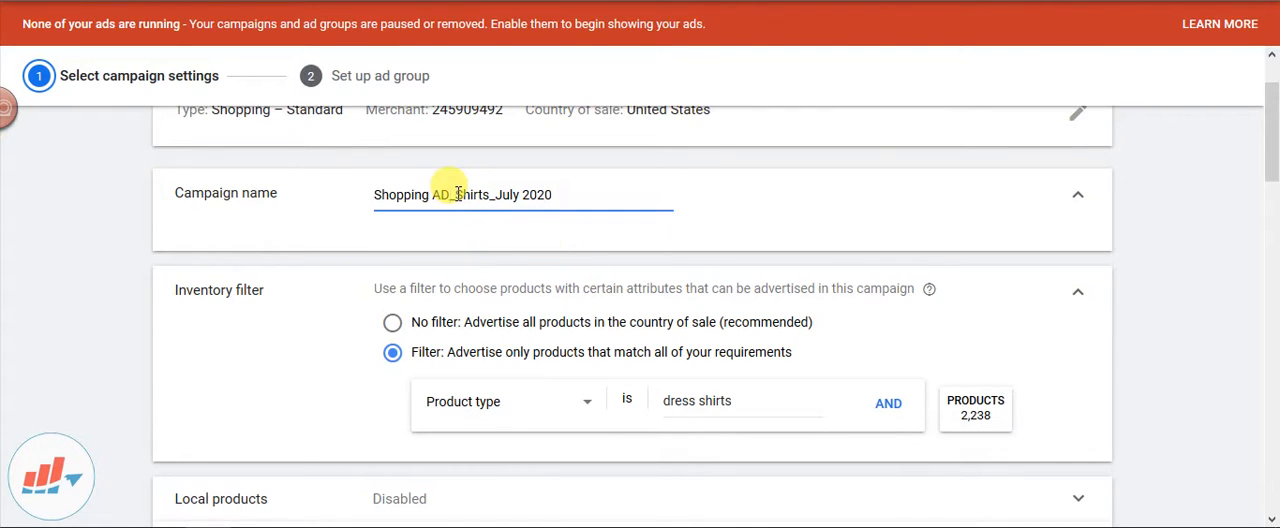
Expand the Local products setting and the Campaign URL options to view them without enabling anything
scroll(349, 314, "down", 2)
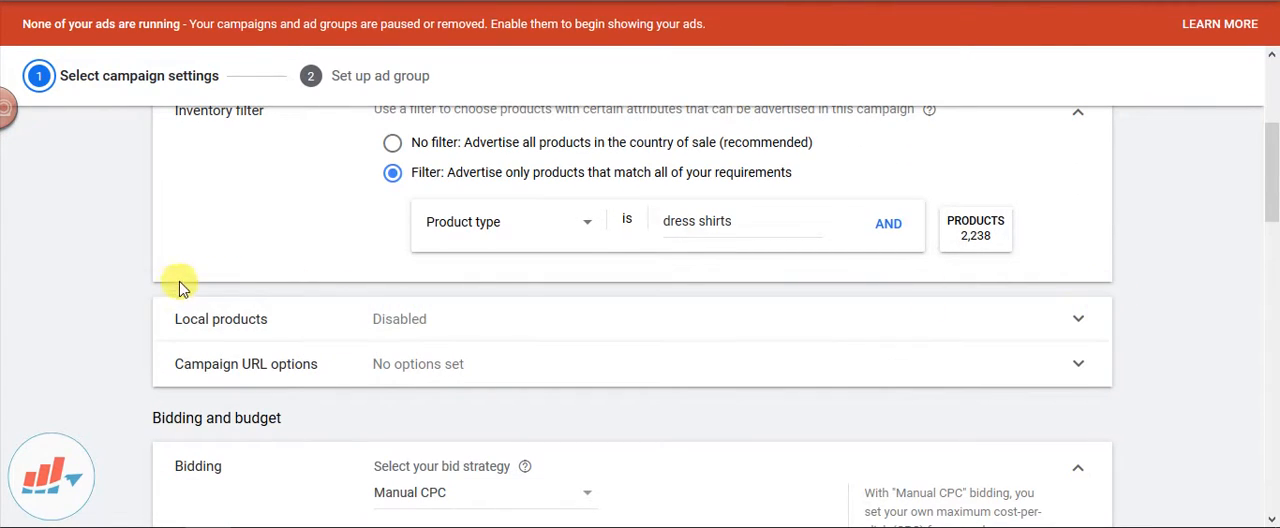
scroll(178, 275, "up", 3)
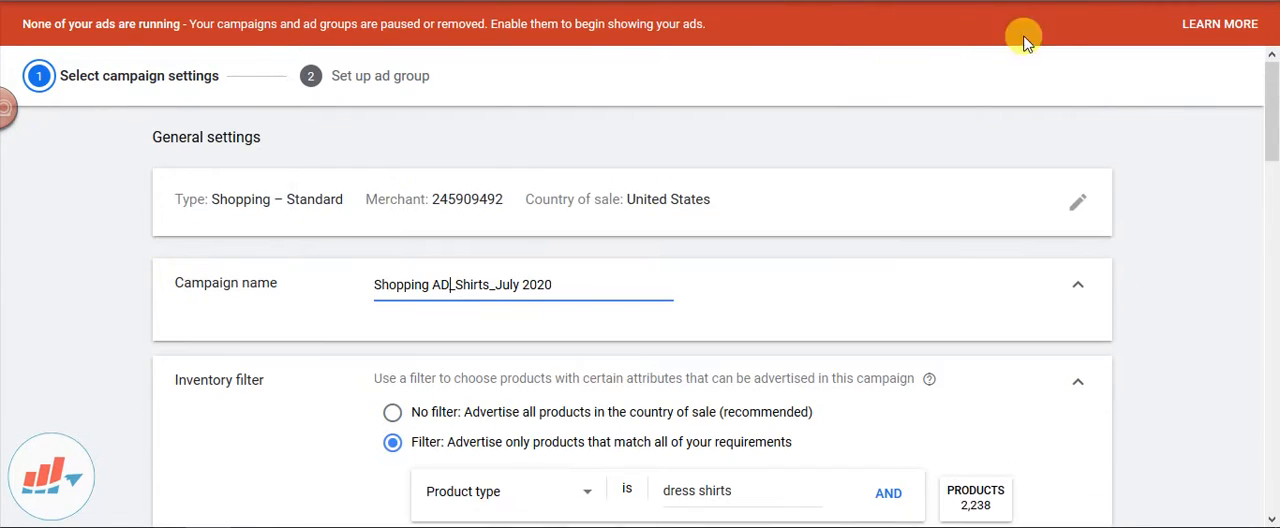
scroll(400, 186, "down", 2)
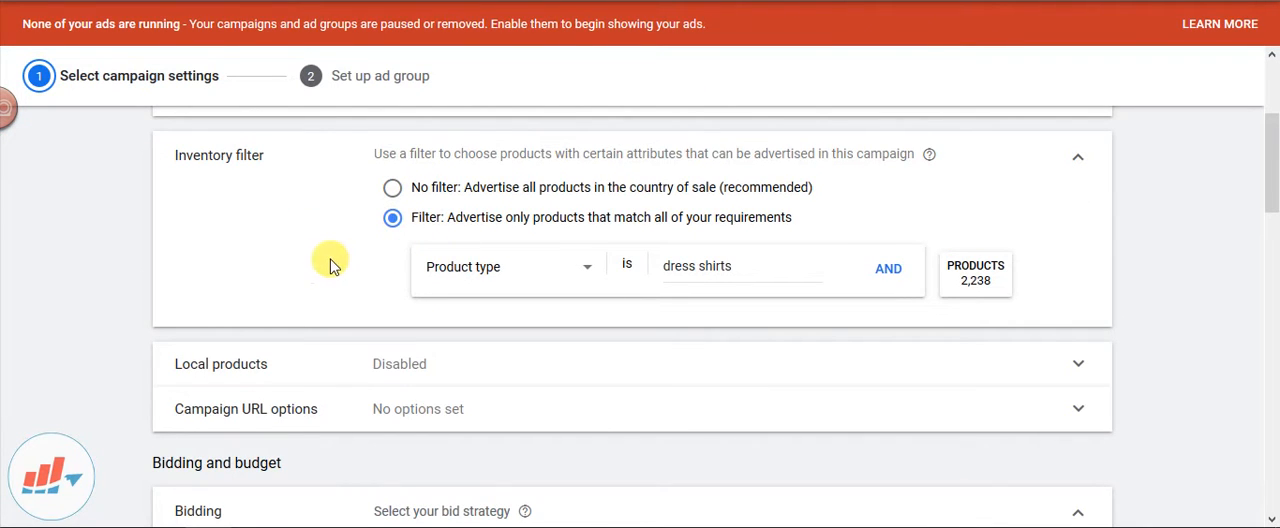
scroll(333, 263, "down", 1)
left_click(466, 277)
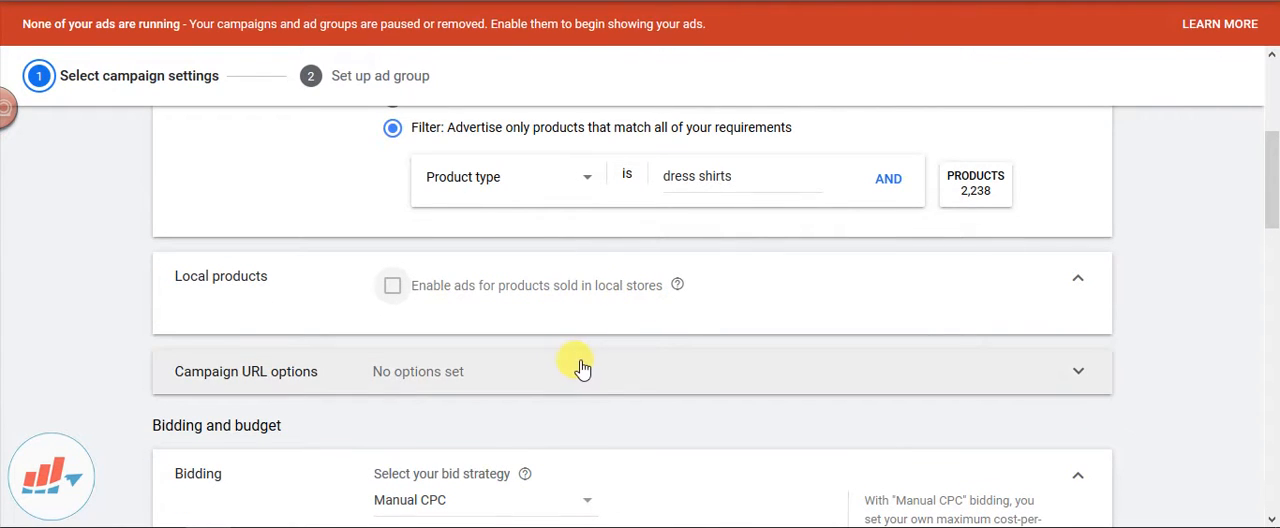
scroll(579, 363, "down", 1)
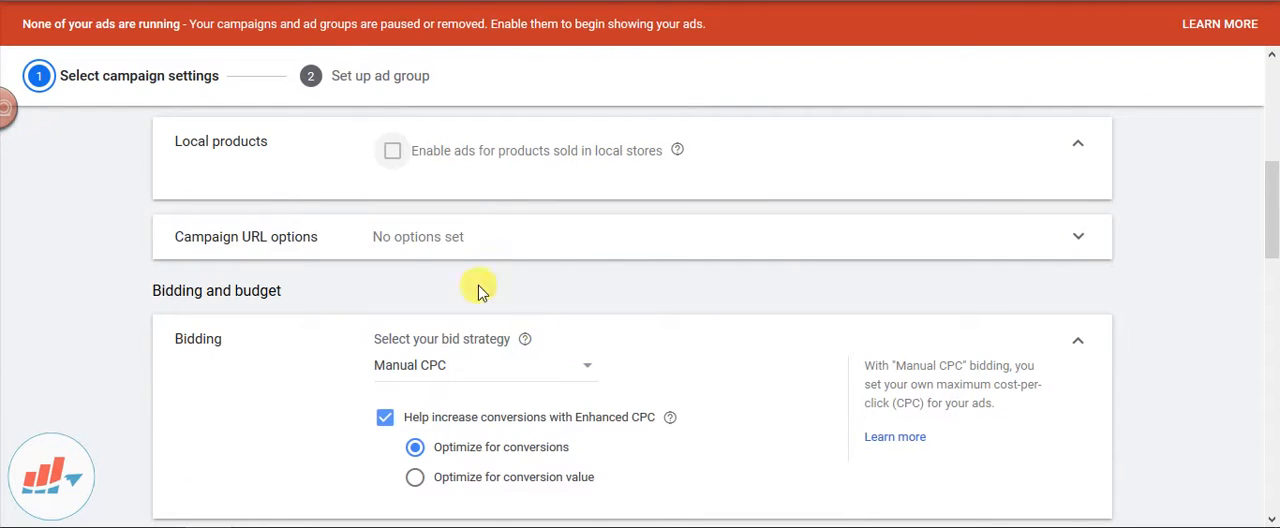
left_click(560, 243)
Review the available bid strategies and keep Manual CPC with Enhanced CPC optimizing for conversions
scroll(768, 330, "down", 3)
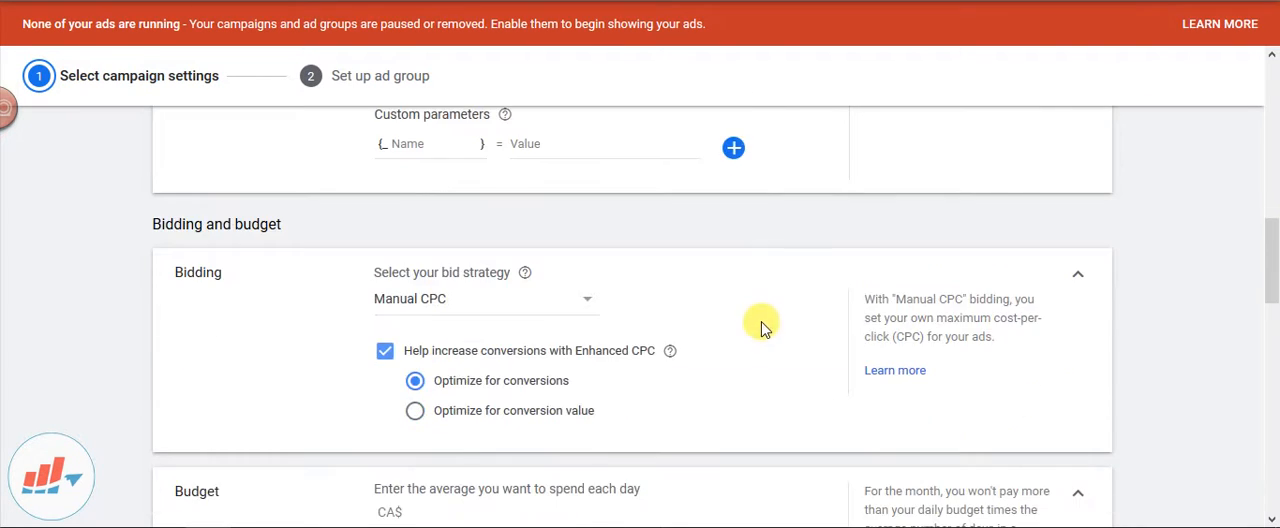
scroll(656, 316, "down", 2)
scroll(654, 314, "up", 1)
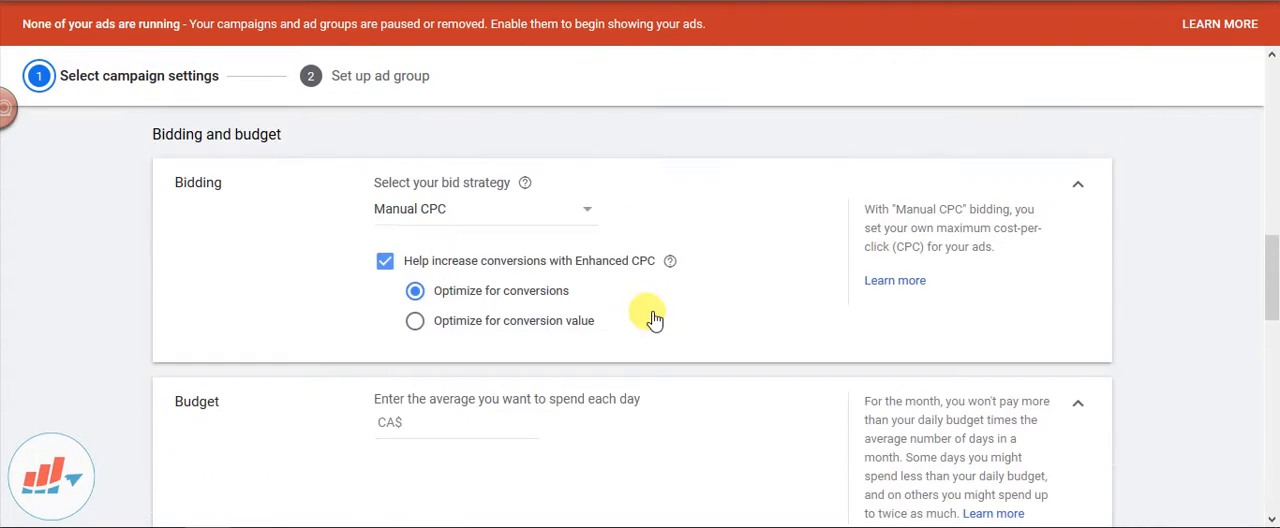
left_click(526, 214)
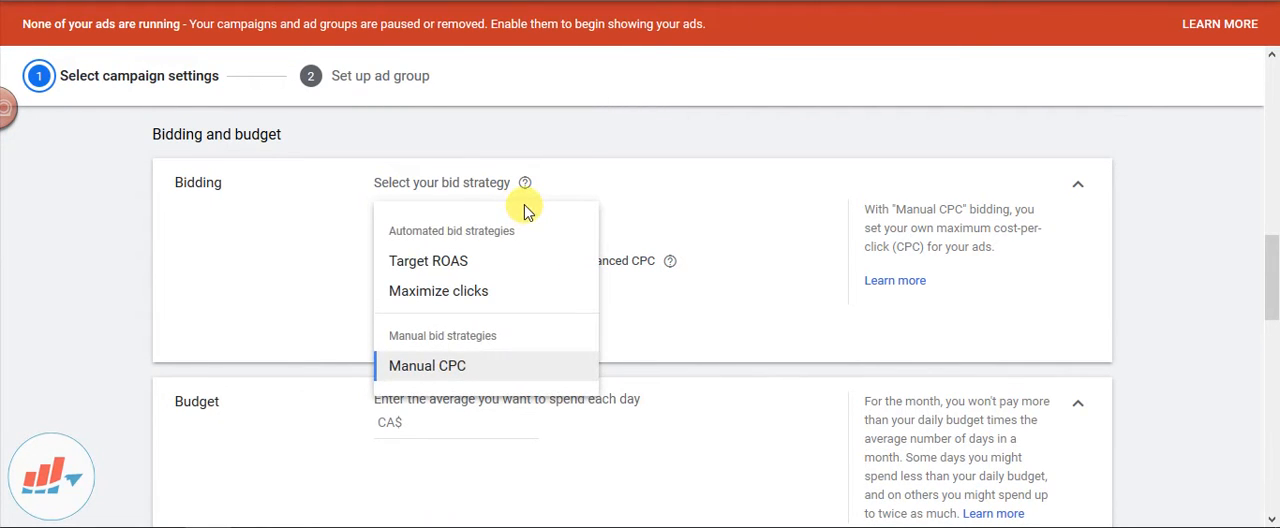
left_click(457, 365)
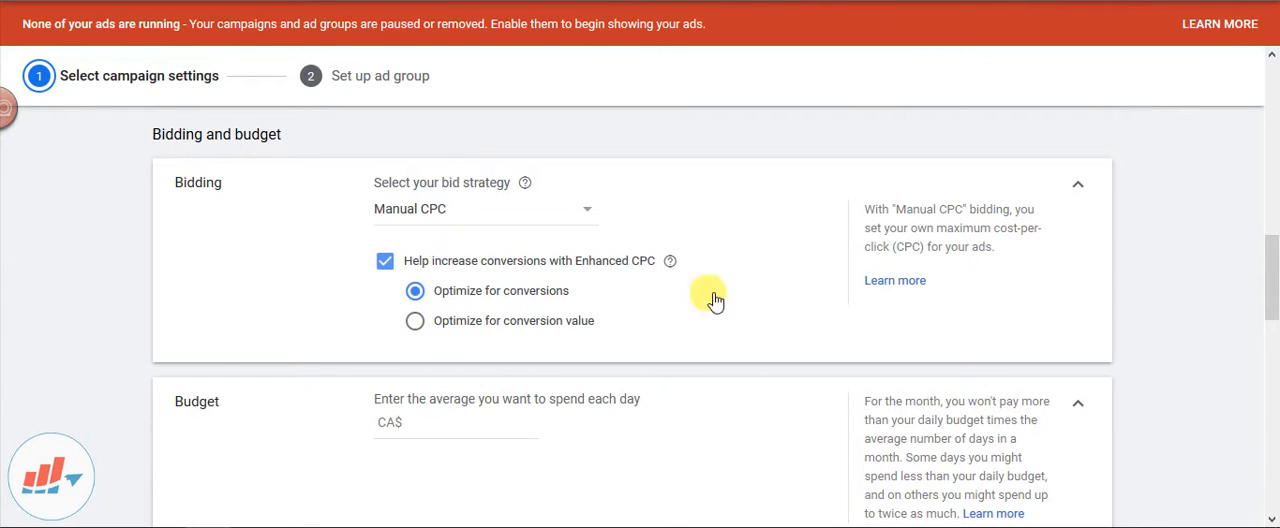
left_click(553, 214)
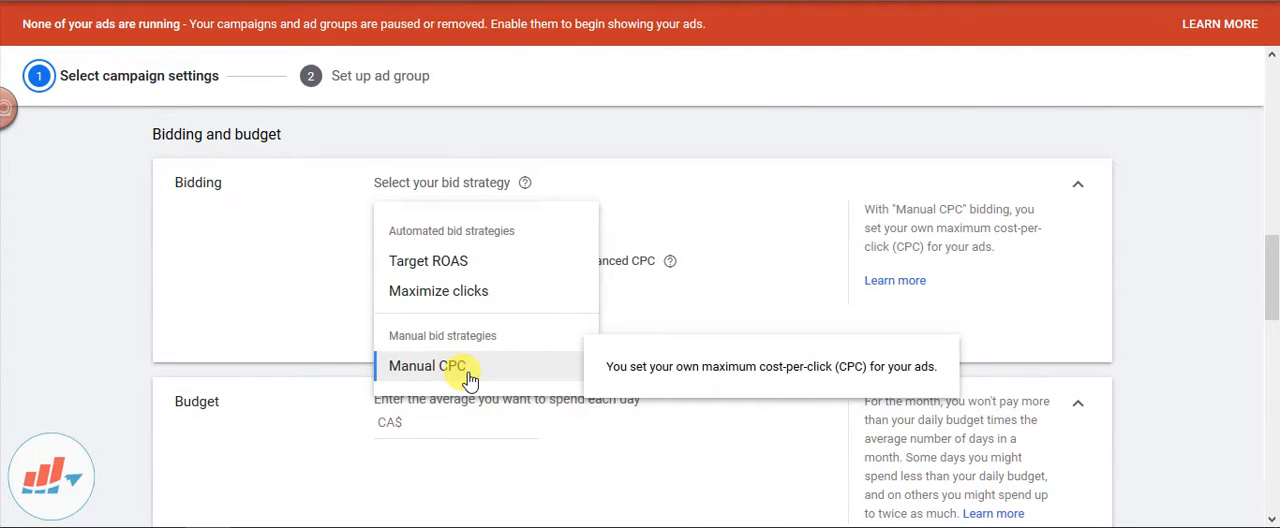
left_click(707, 120)
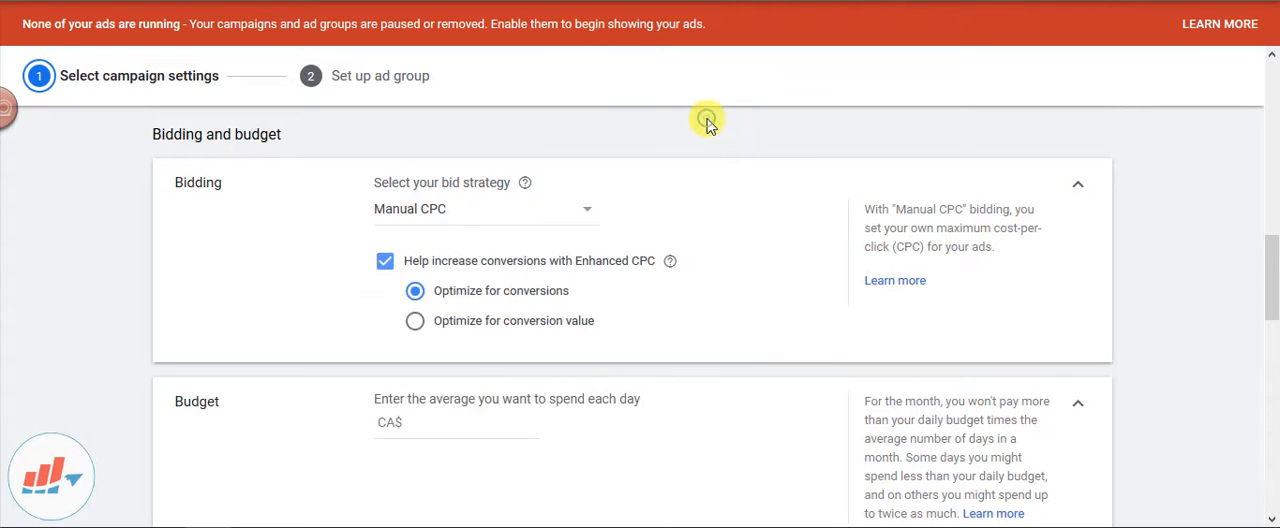
Set the campaign's average daily budget to CA$10
scroll(737, 198, "down", 1)
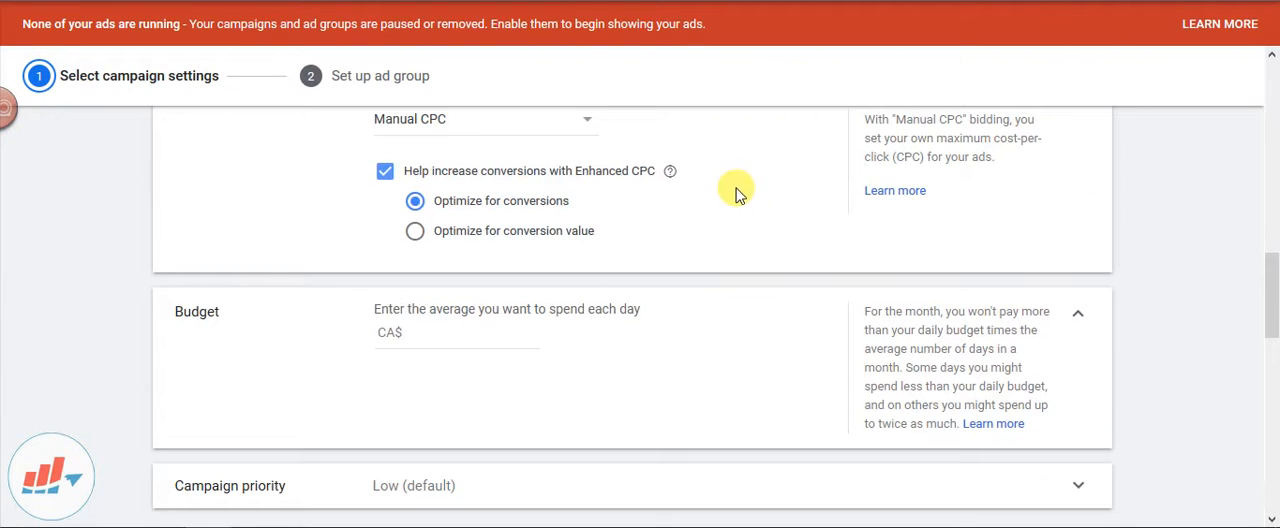
scroll(737, 193, "down", 1)
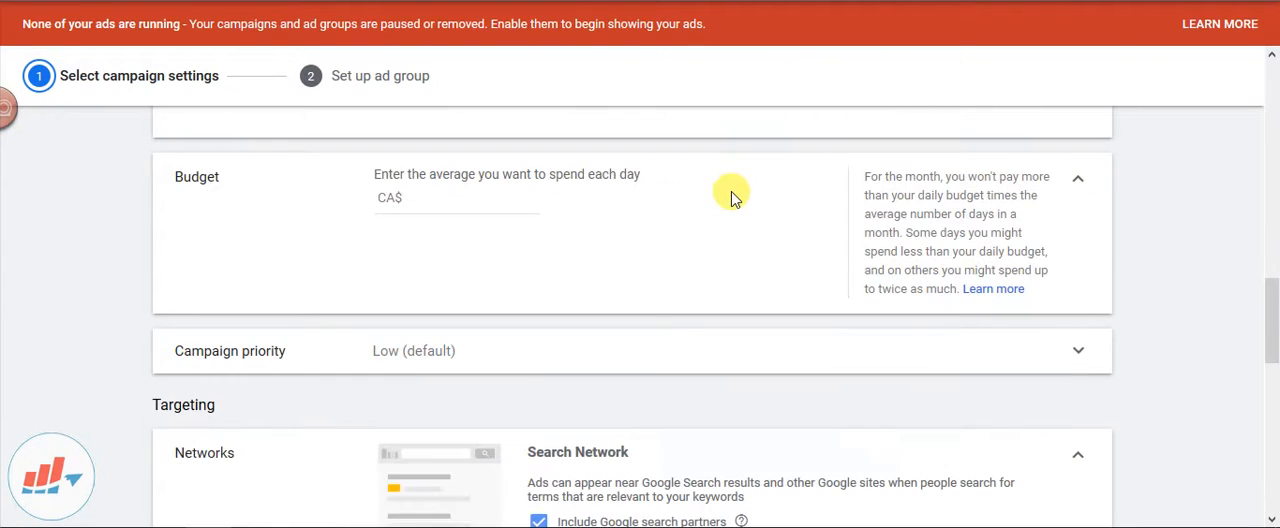
left_click(437, 202)
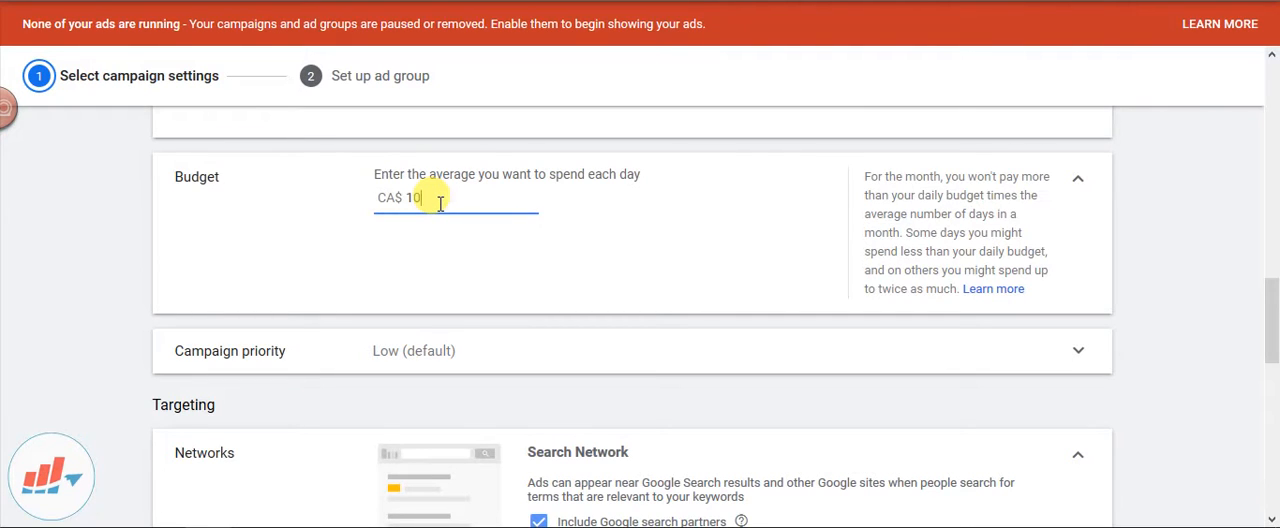
left_click(512, 262)
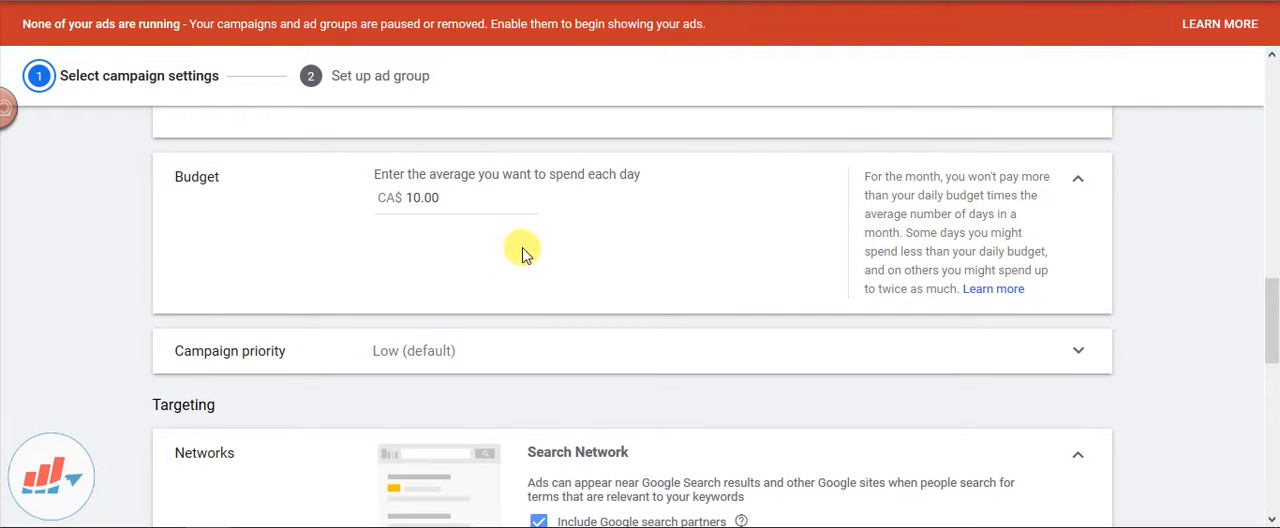
Expand the campaign priority setting and set it to High
scroll(517, 250, "down", 1)
left_click(495, 263)
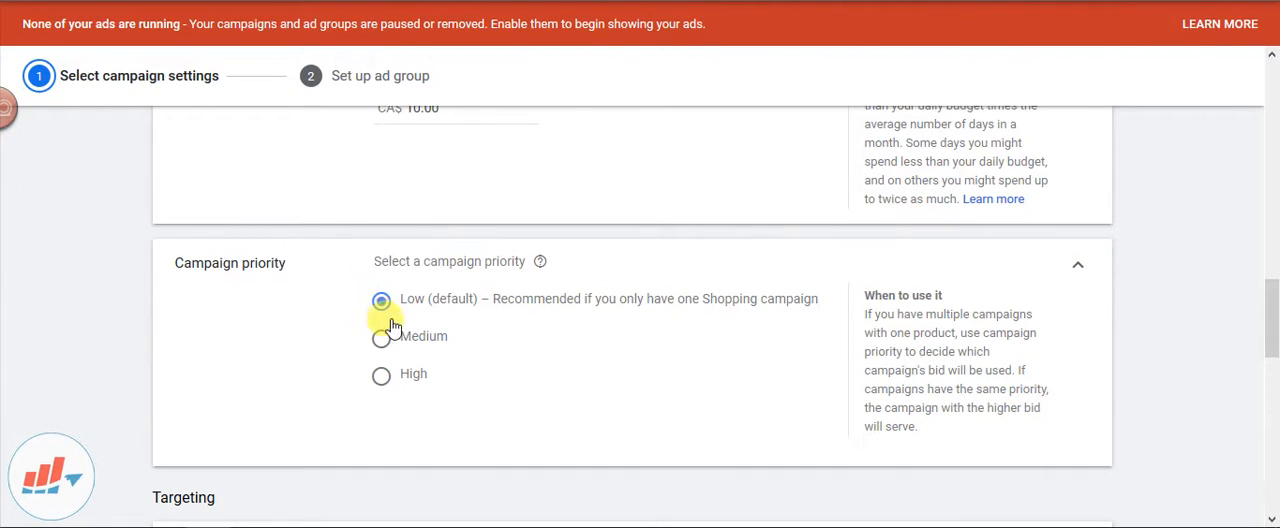
left_click(381, 377)
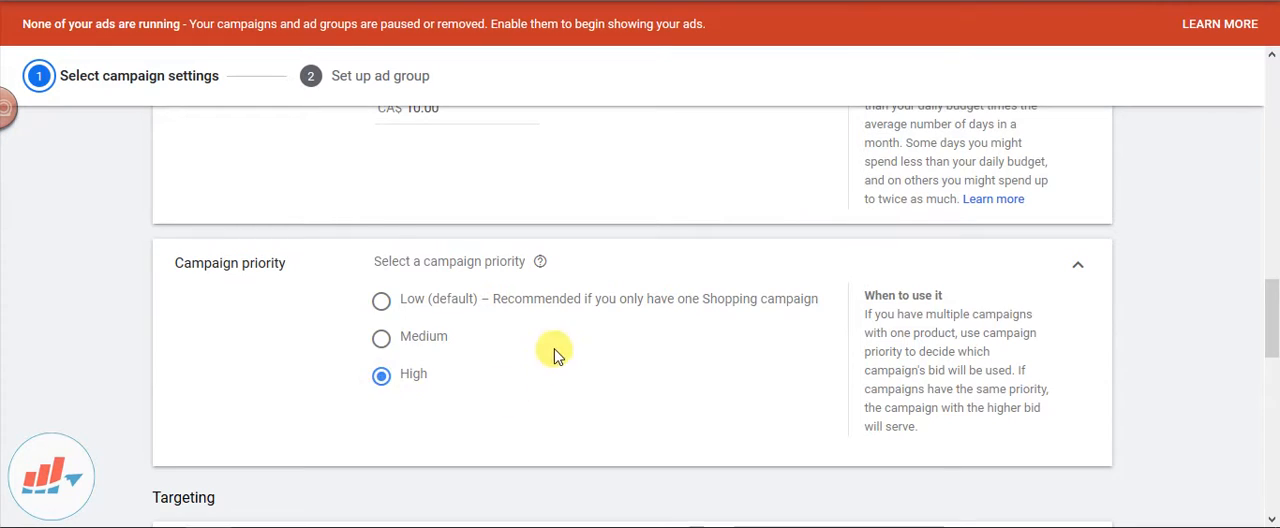
Exclude YouTube, Gmail, and Discover from the campaign's targeted networks, keeping Google search partners included
scroll(550, 350, "down", 3)
scroll(486, 257, "down", 3)
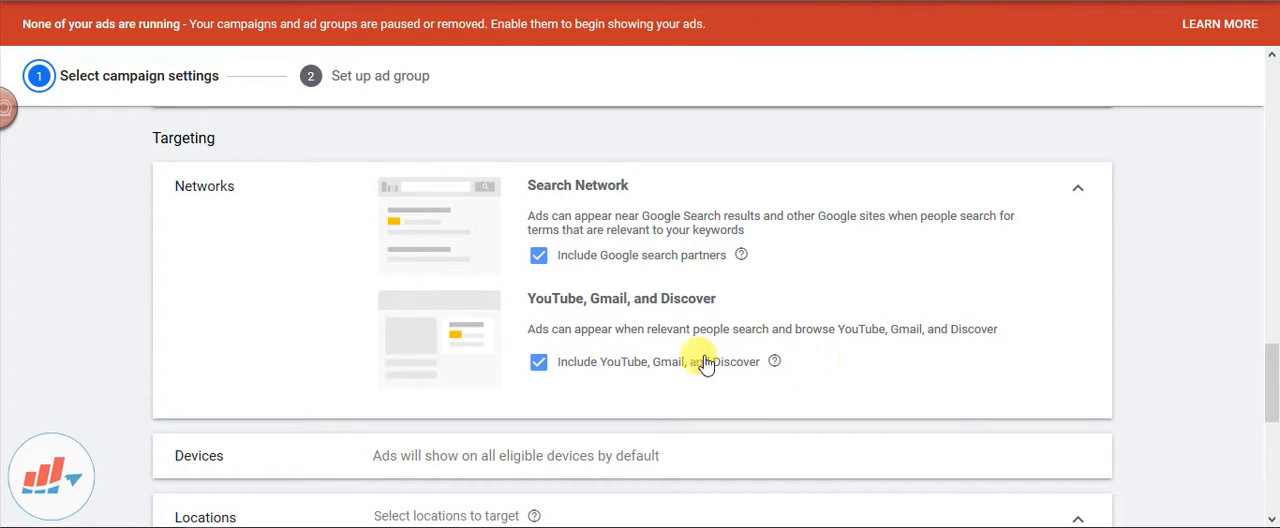
left_click(538, 363)
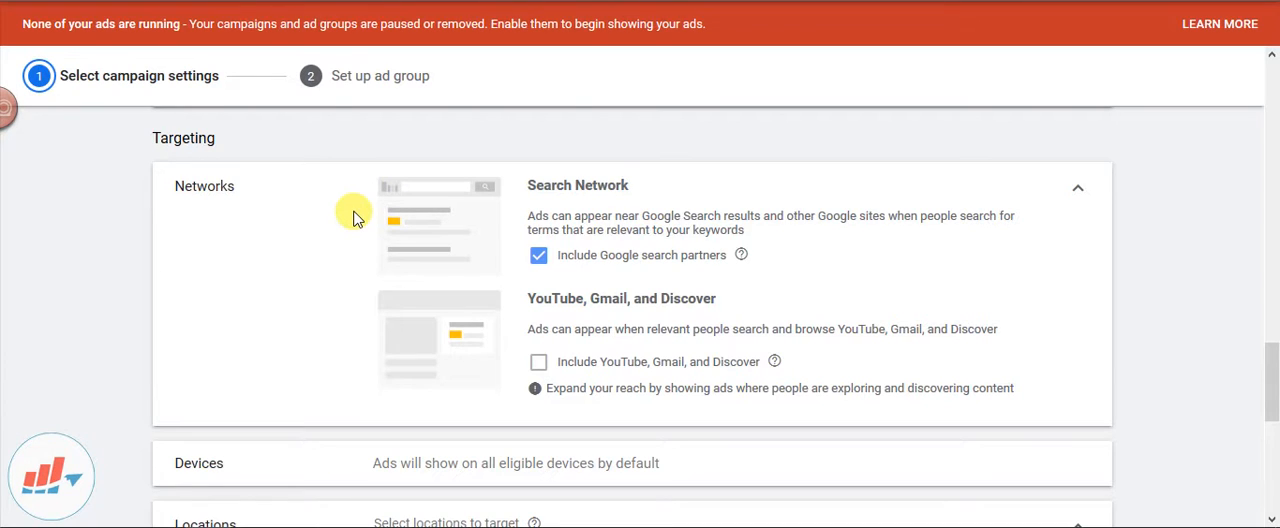
scroll(358, 216, "down", 3)
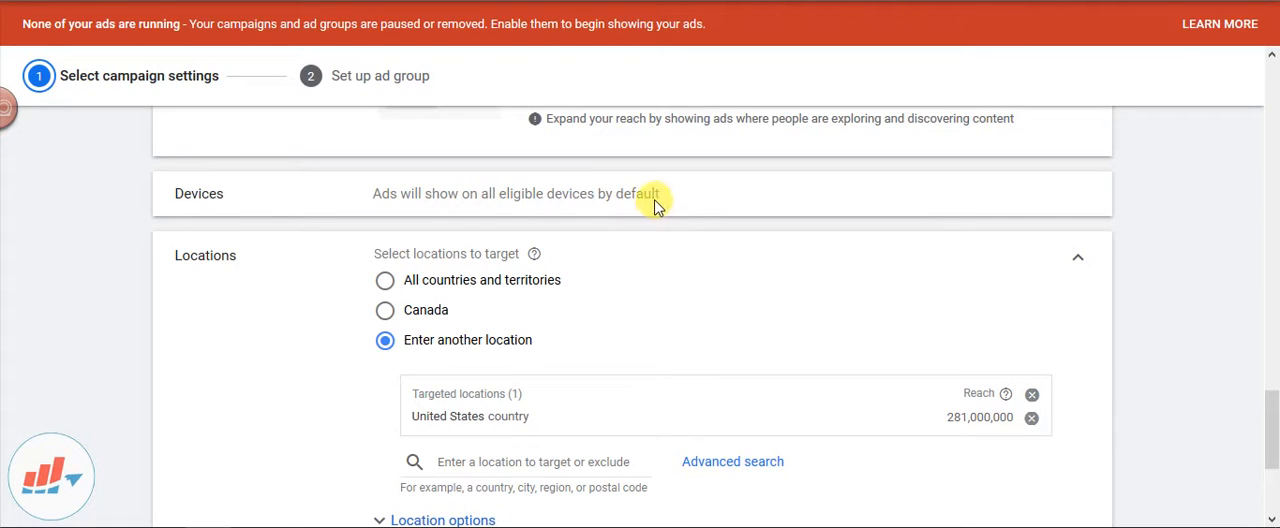
Add Canada as a targeted country in the campaign's locations, alongside the United States
scroll(659, 198, "down", 1)
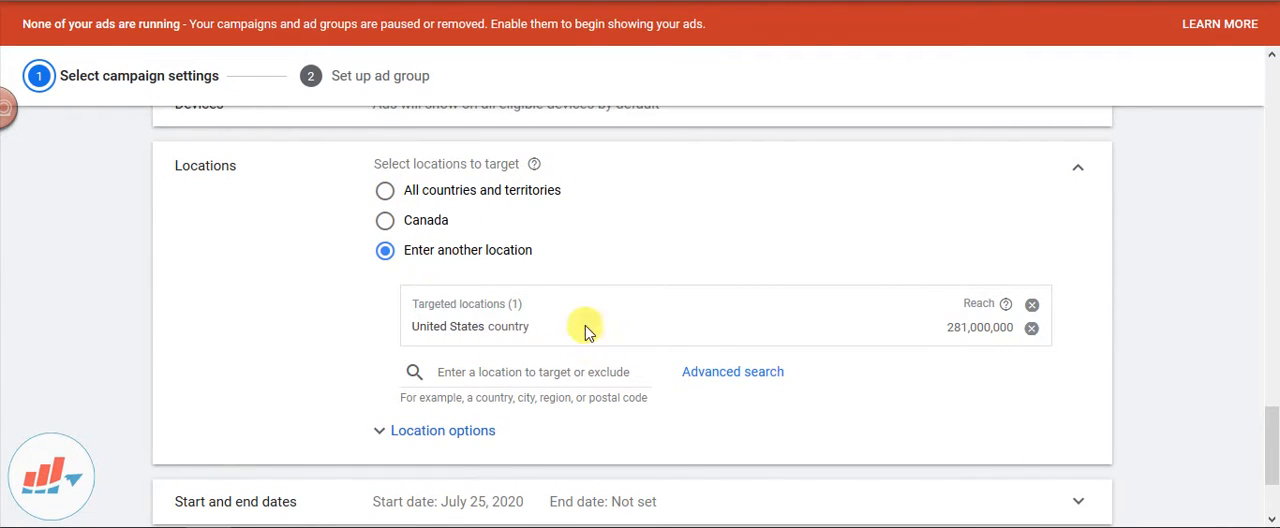
left_click(480, 370)
type("canada")
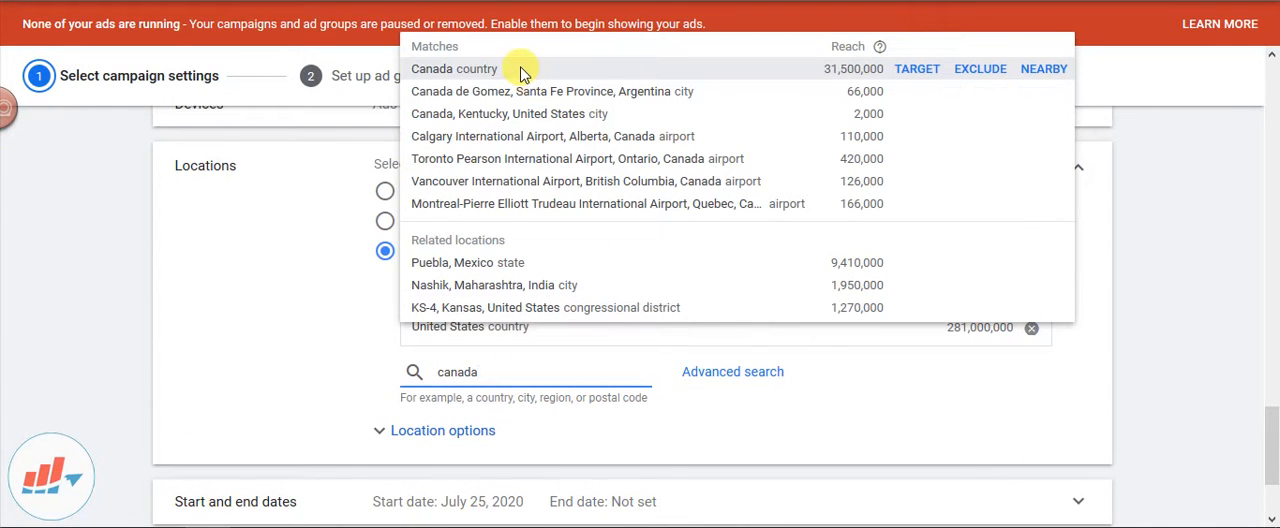
left_click(917, 69)
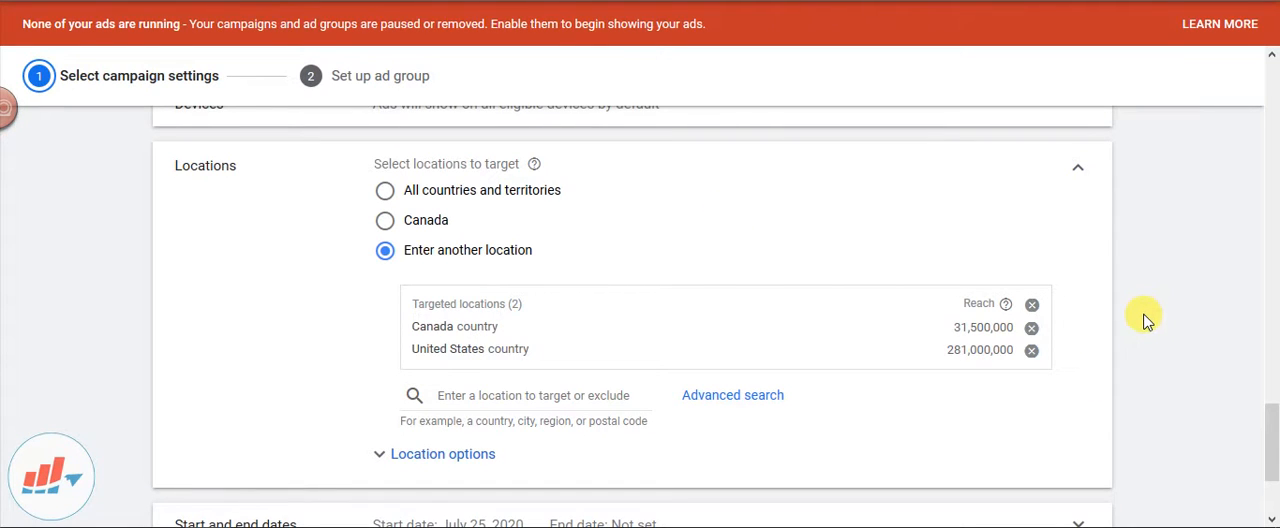
Expand the location options and target people in or regularly in the targeted locations
scroll(615, 392, "down", 2)
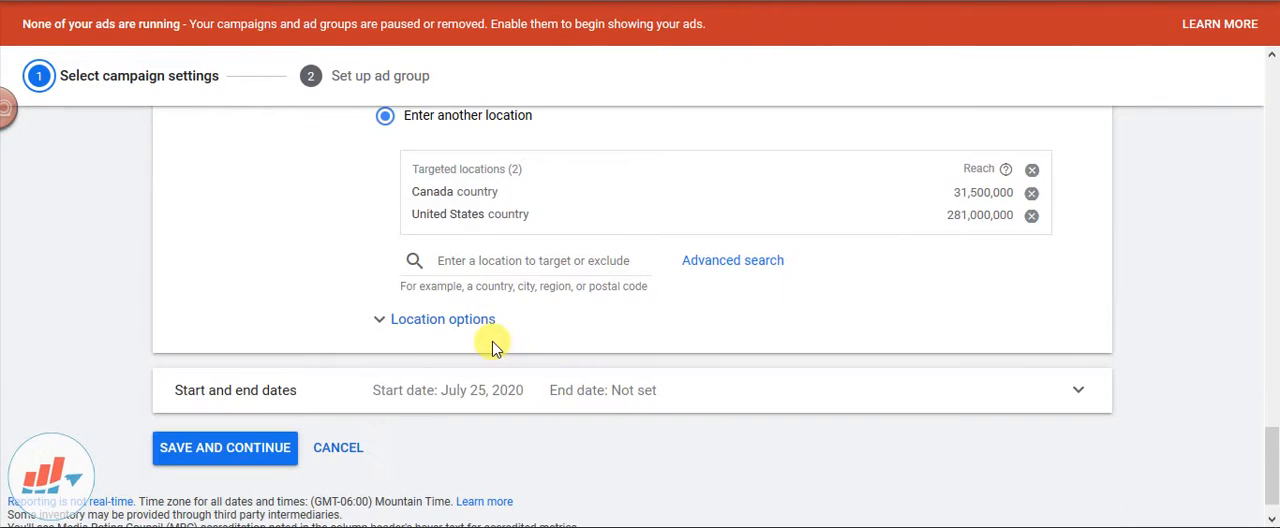
left_click(484, 334)
scroll(886, 320, "down", 2)
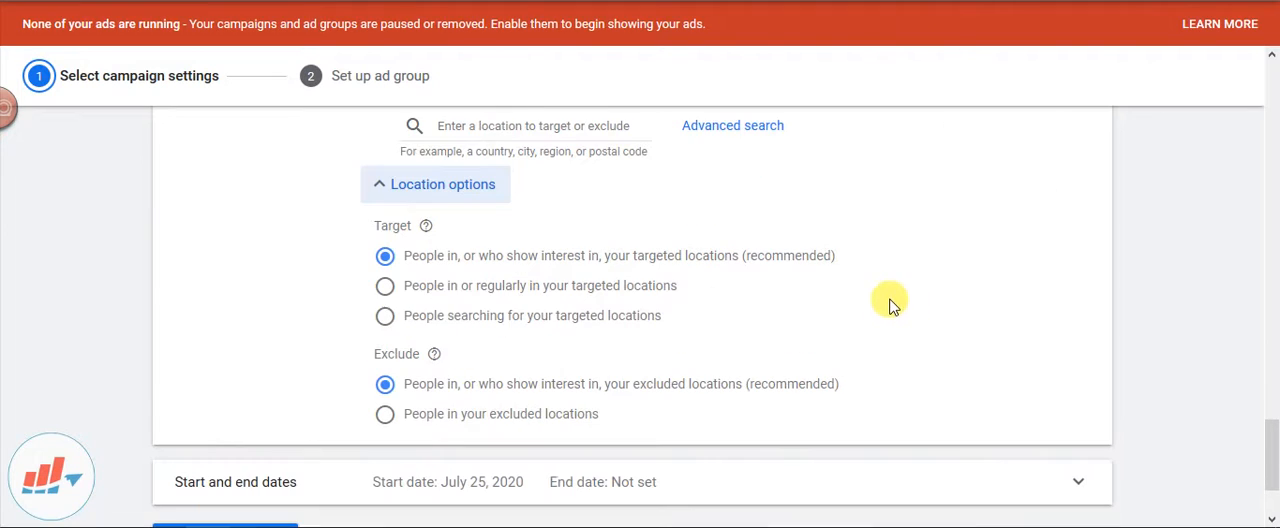
left_click(385, 294)
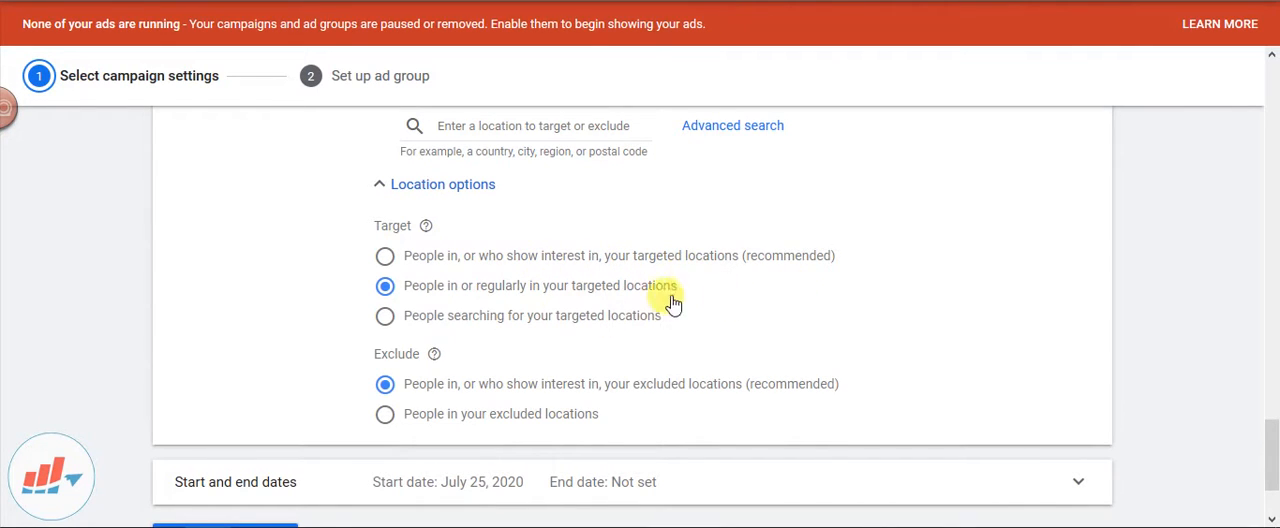
Set the campaign's end date to August 5, 2020, and save the campaign settings to continue to ad group setup
scroll(470, 310, "down", 2)
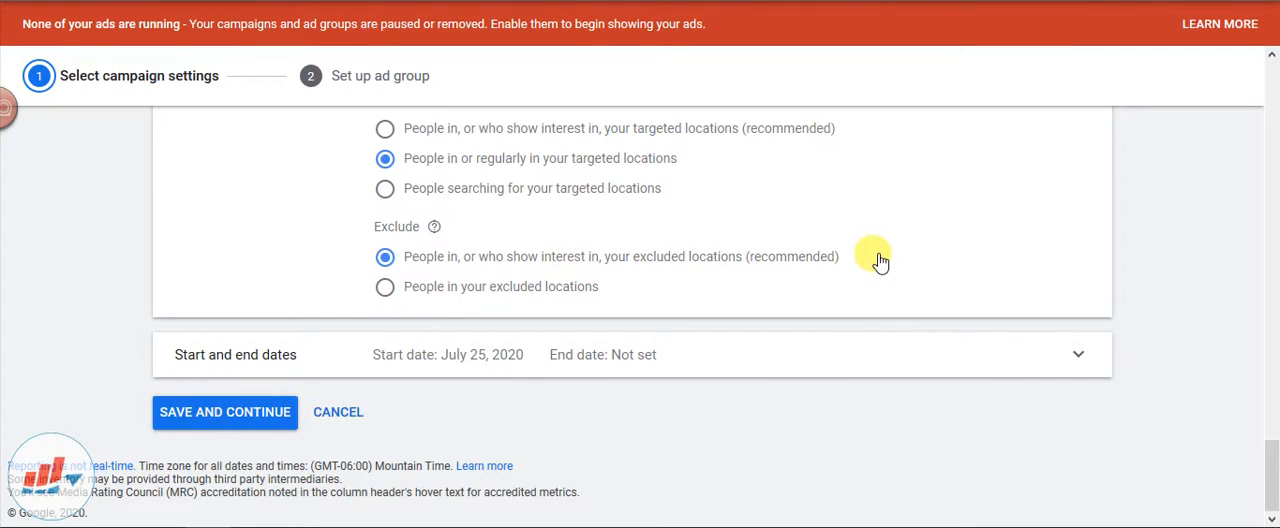
left_click(659, 366)
scroll(551, 377, "down", 2)
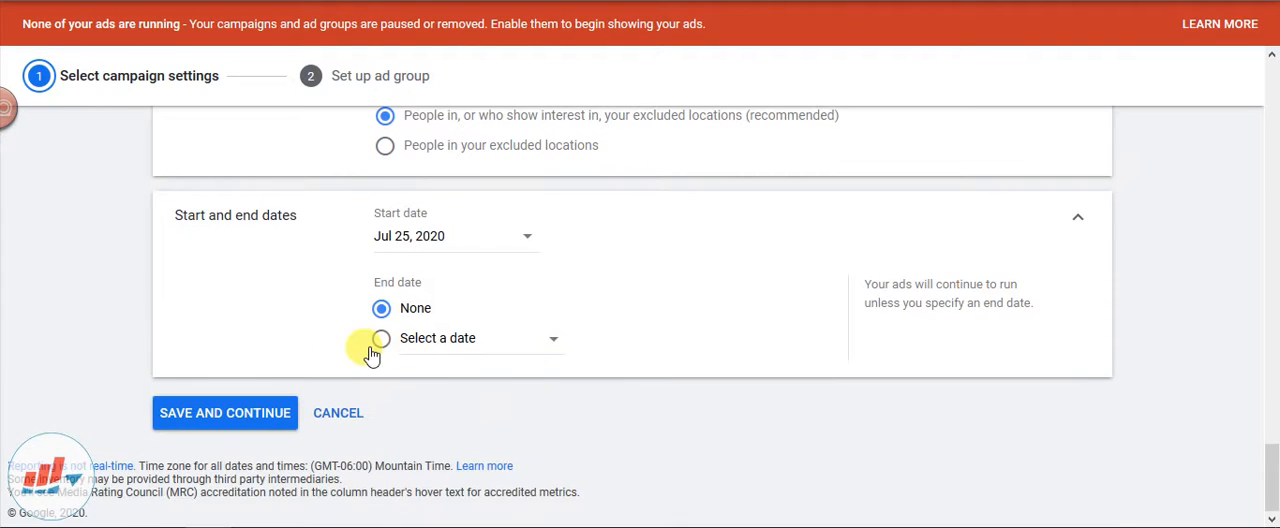
left_click(474, 345)
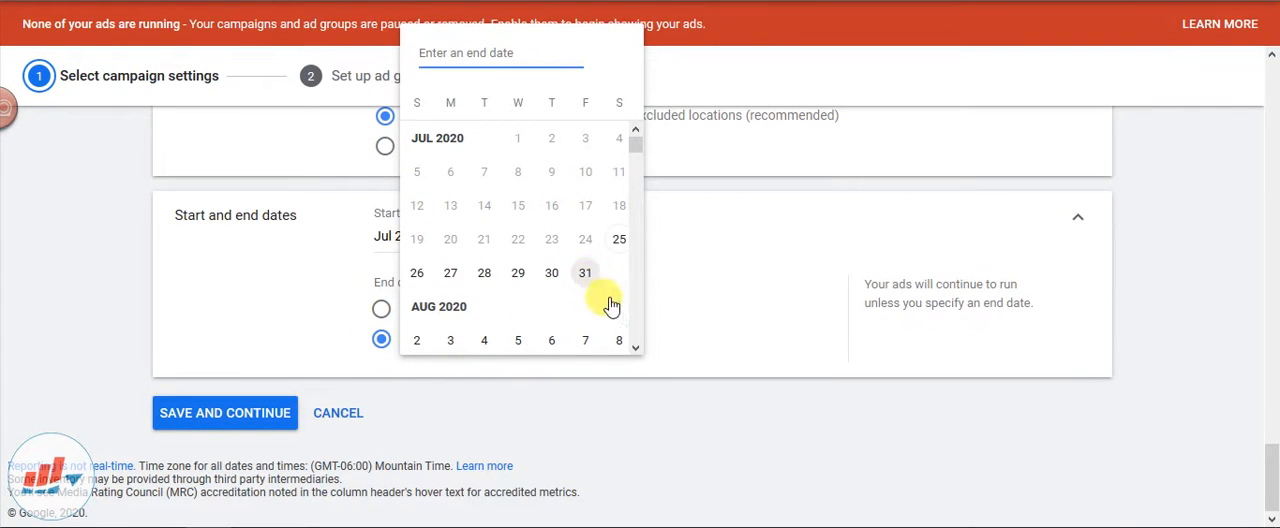
scroll(600, 314, "down", 2)
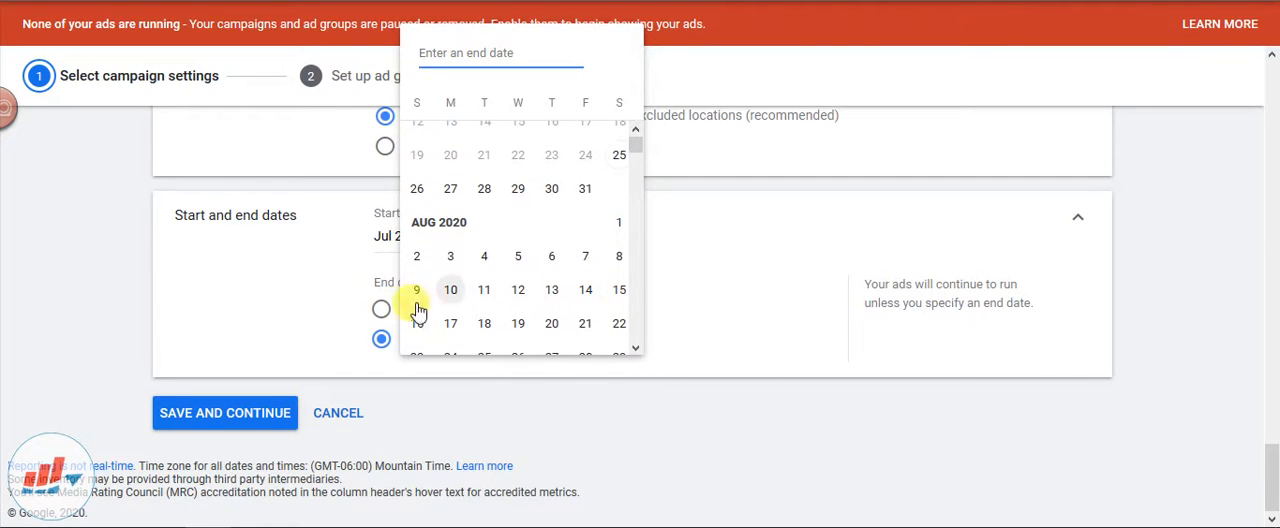
left_click(516, 258)
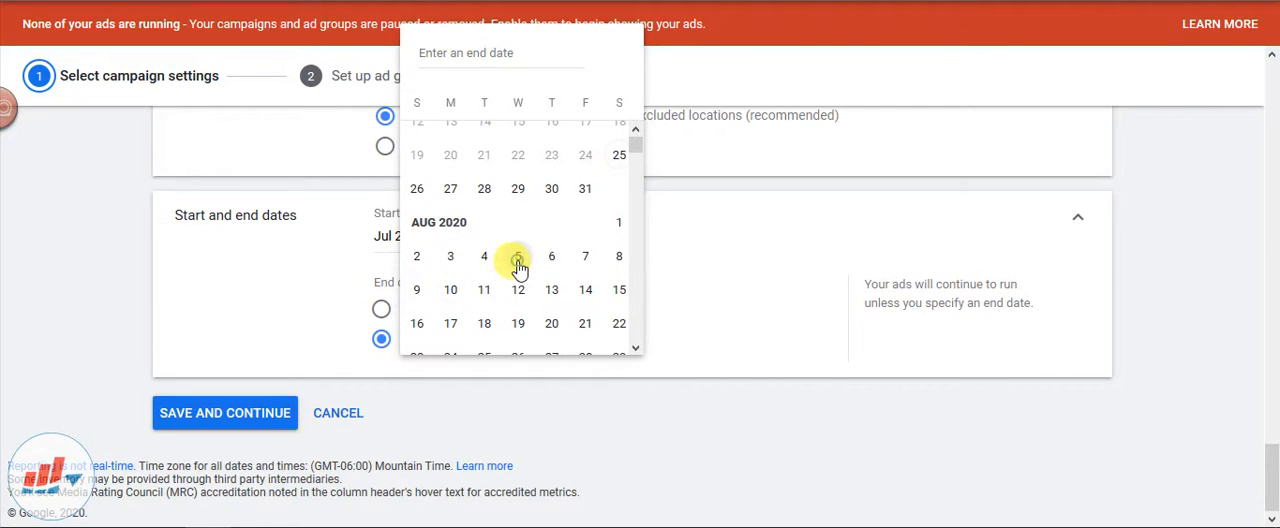
left_click(230, 426)
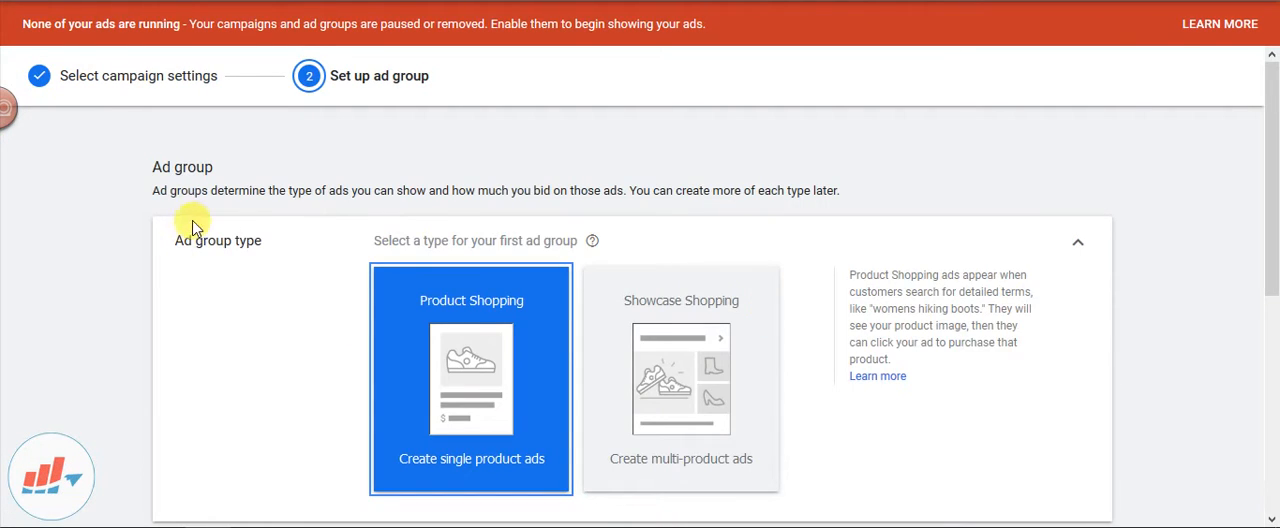
Compare the Product Shopping and Showcase Shopping ad group types by switching between them
scroll(240, 222, "down", 1)
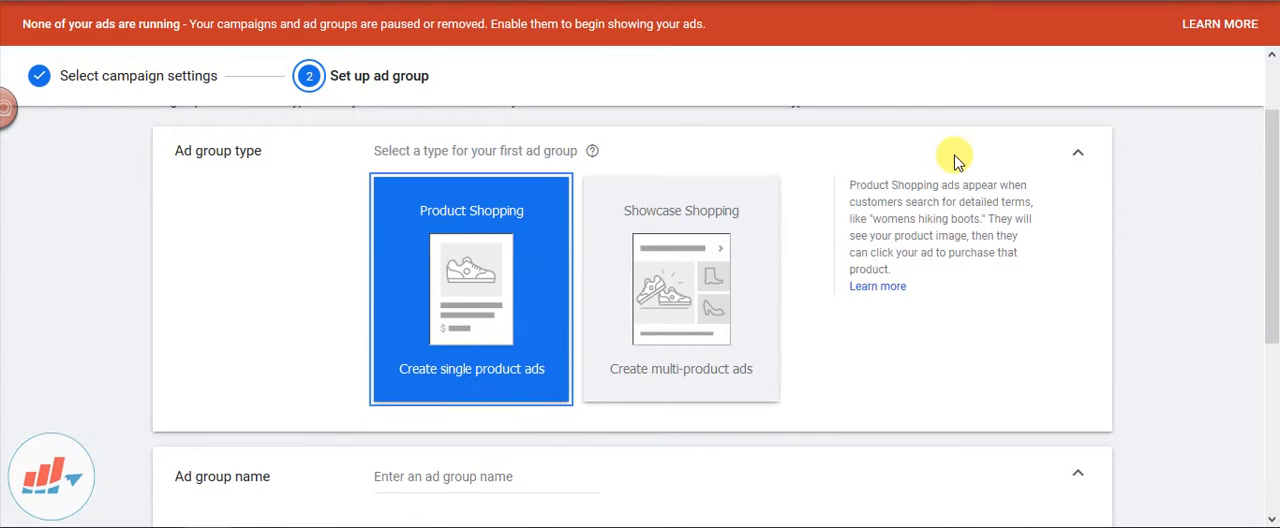
scroll(960, 170, "up", 1)
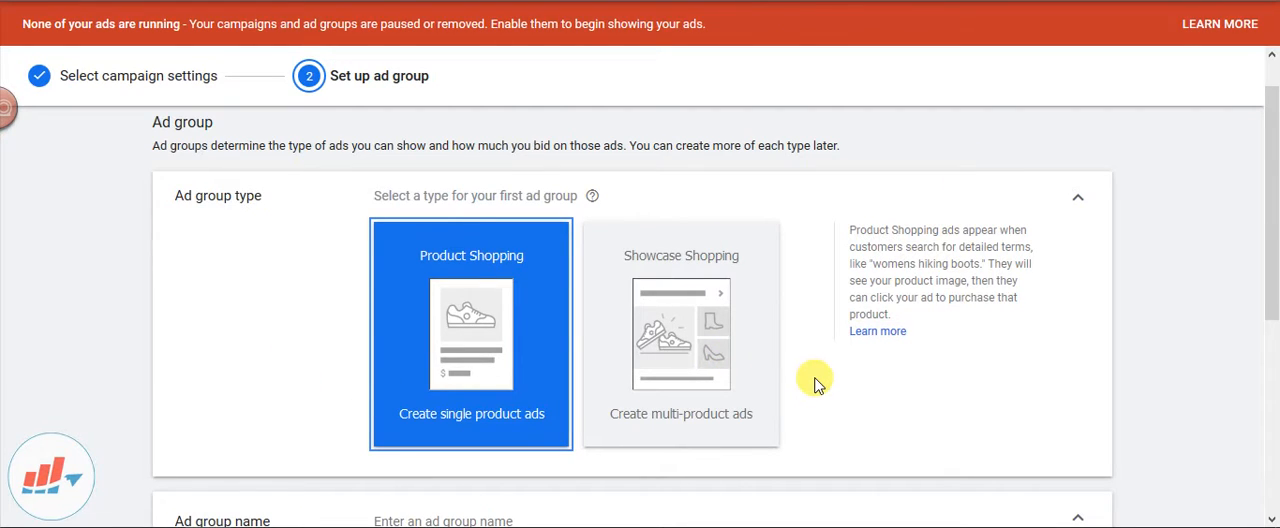
left_click(690, 345)
left_click(513, 347)
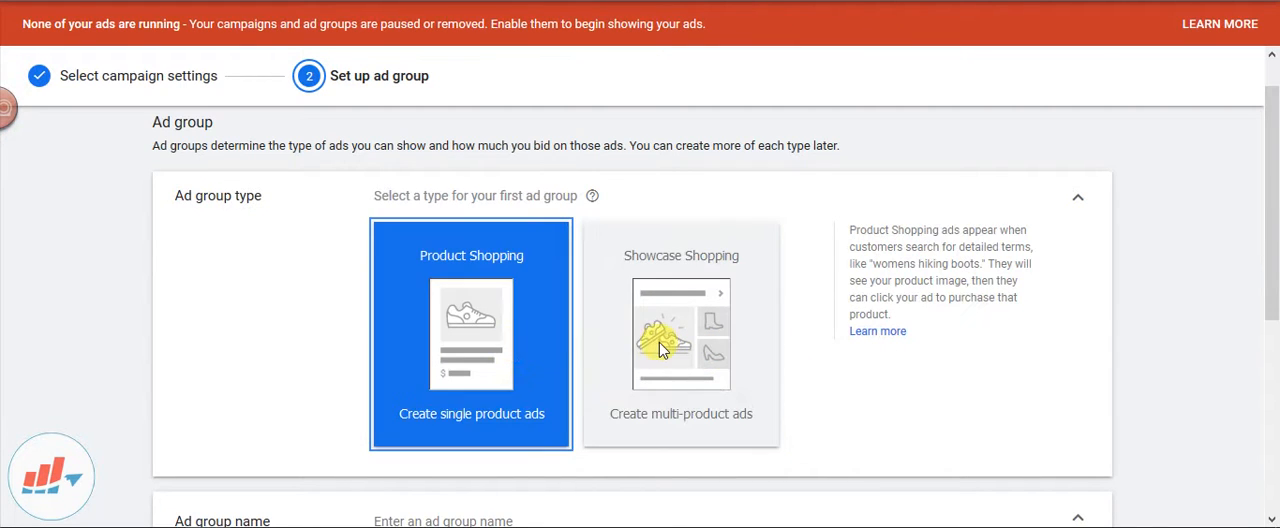
left_click(659, 342)
left_click(523, 348)
left_click(705, 370)
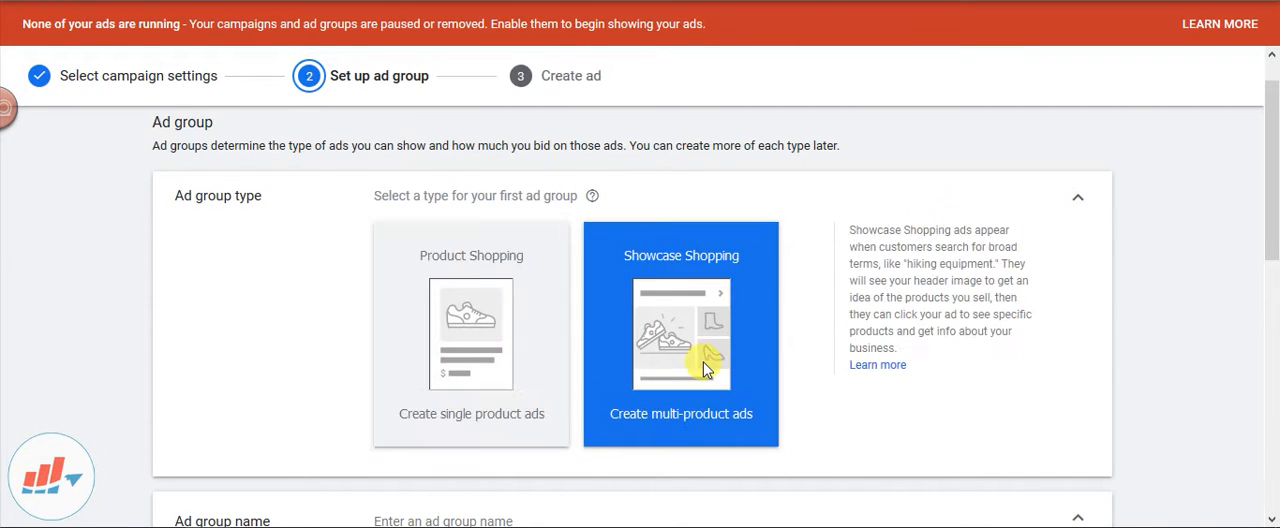
left_click(518, 358)
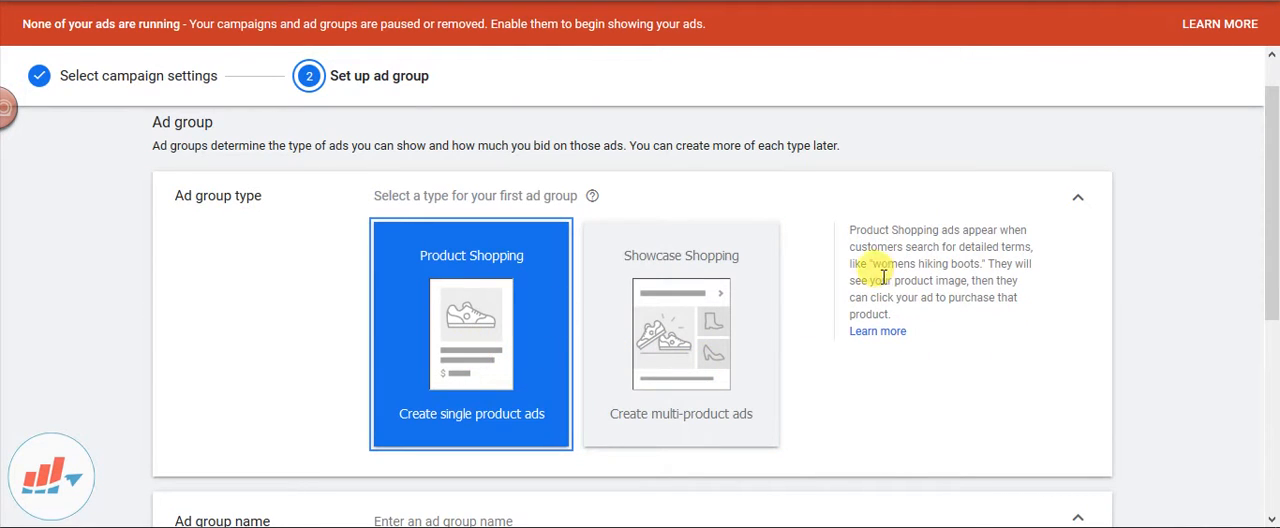
Highlight the example search terms "womens hiking boots" and "hiking equipment" in the Product Shopping and Showcase Shopping descriptions
left_click_drag(873, 262, 985, 263)
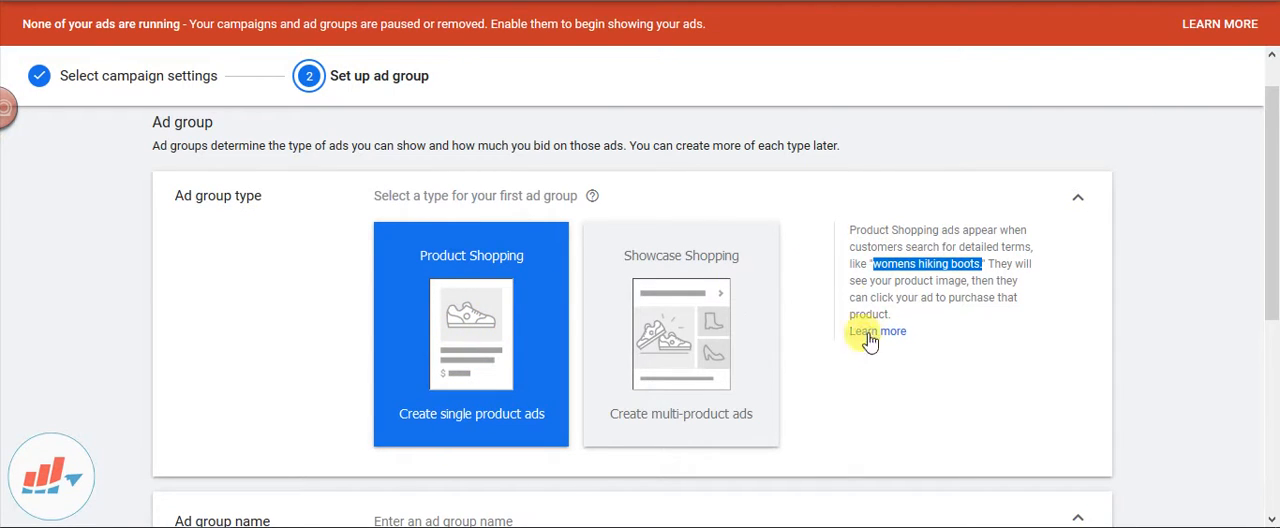
left_click(748, 315)
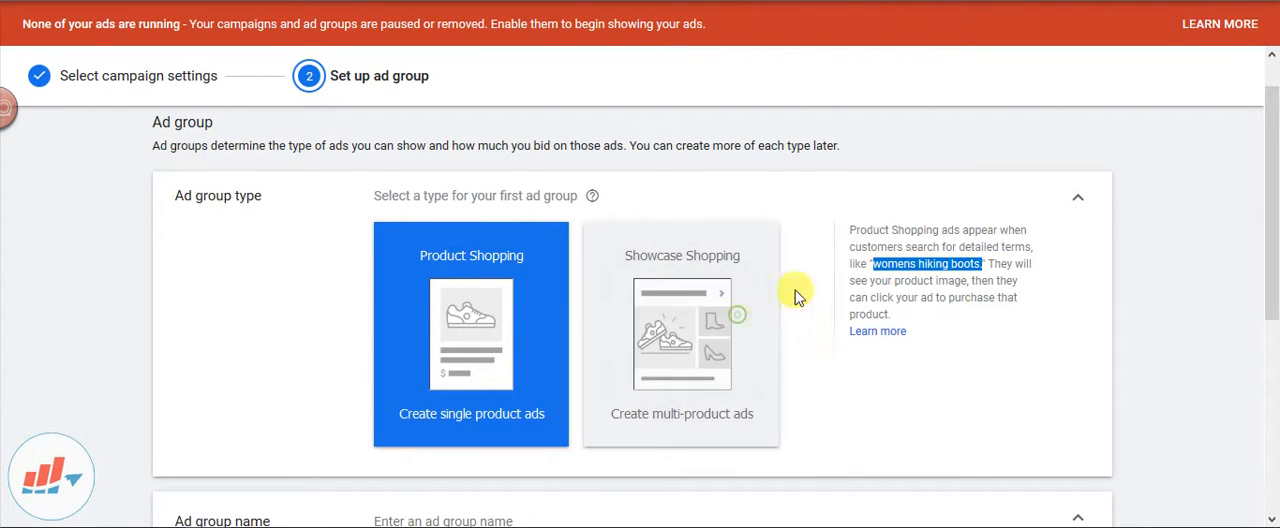
left_click_drag(908, 263, 995, 263)
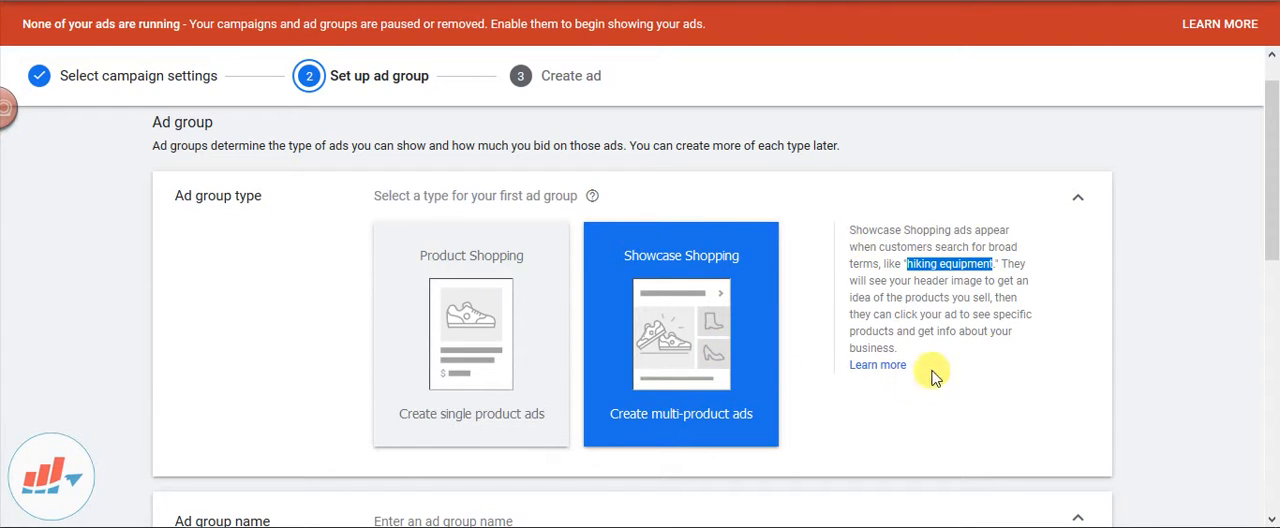
left_click(955, 291)
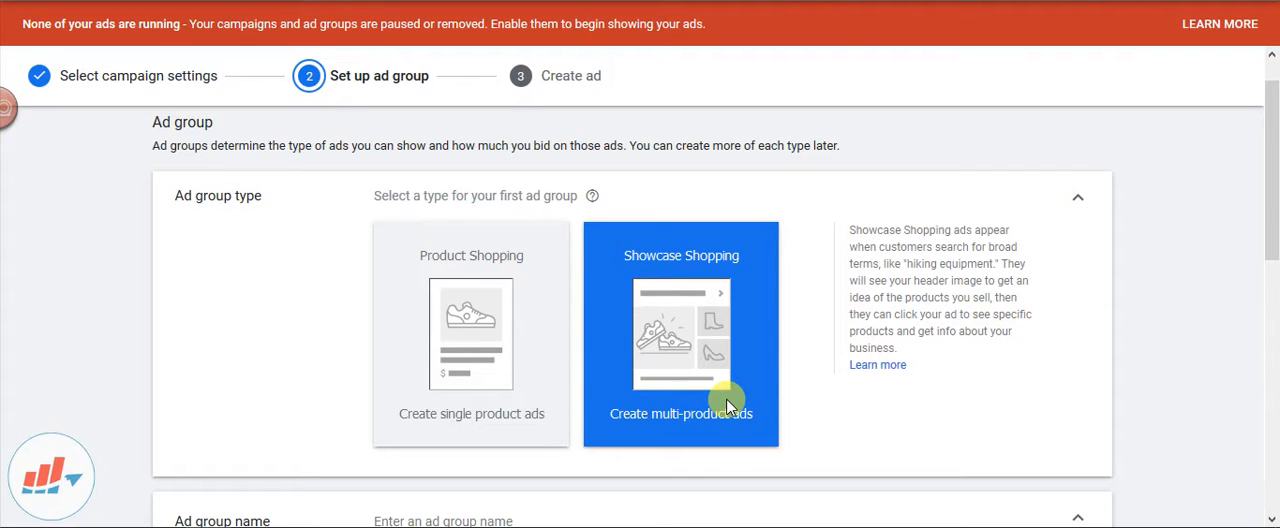
Choose Product Shopping as the ad group type and name the ad group "French Cuff Dress Shirts"
left_click(505, 347)
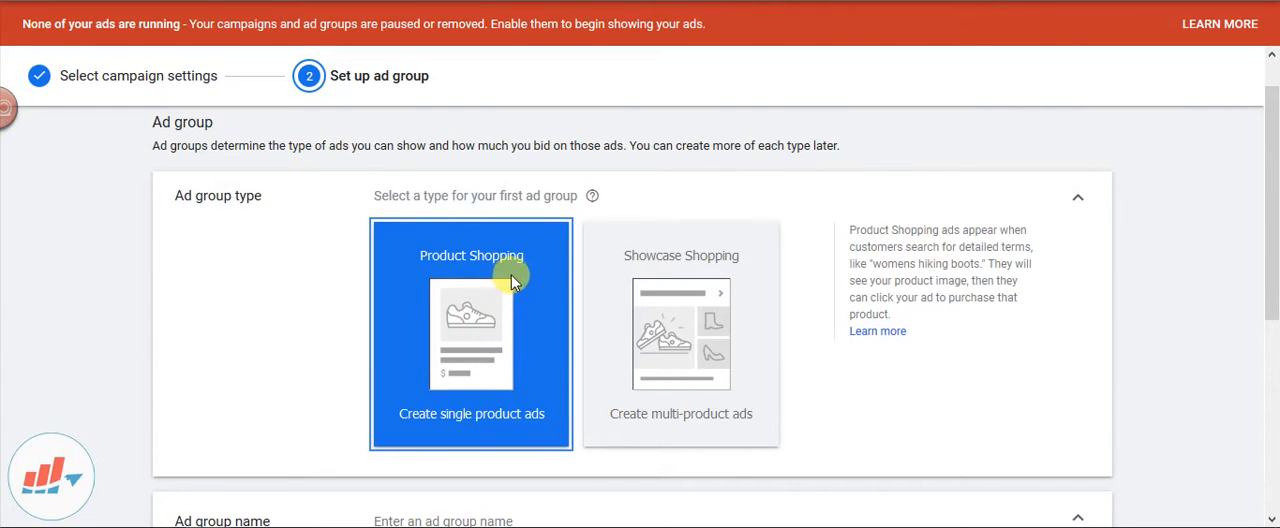
scroll(513, 240, "down", 2)
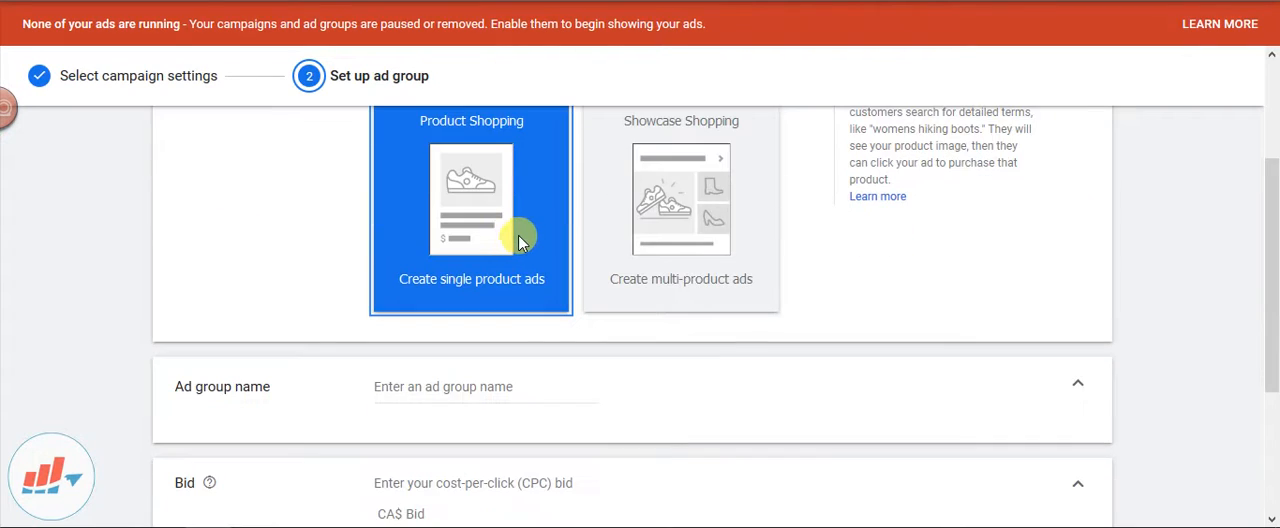
scroll(518, 237, "down", 1)
left_click(449, 252)
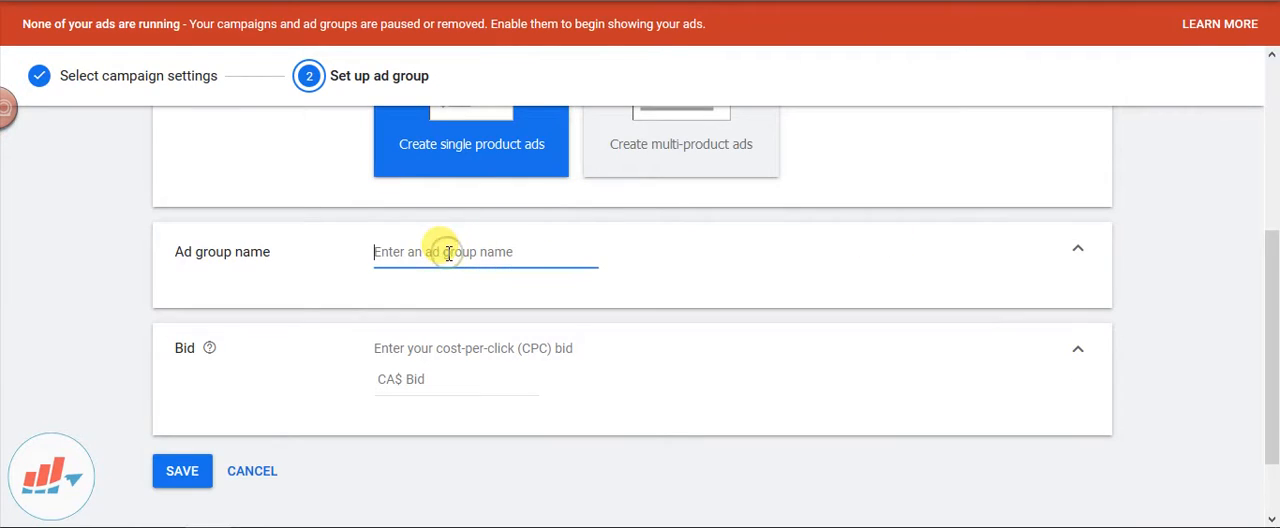
type("Fr")
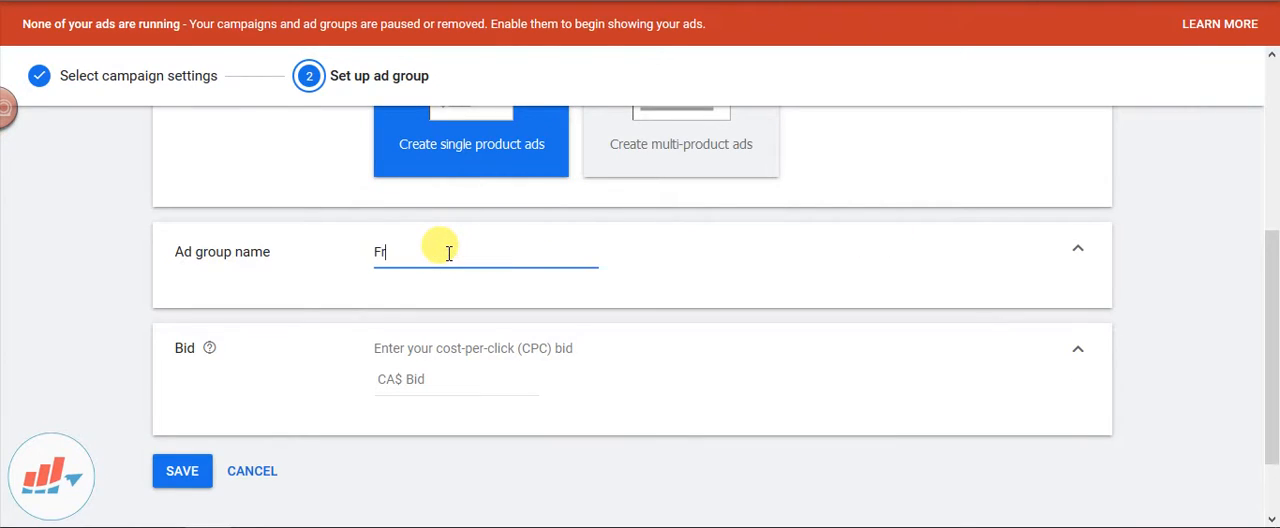
type("ench Cuff Dres")
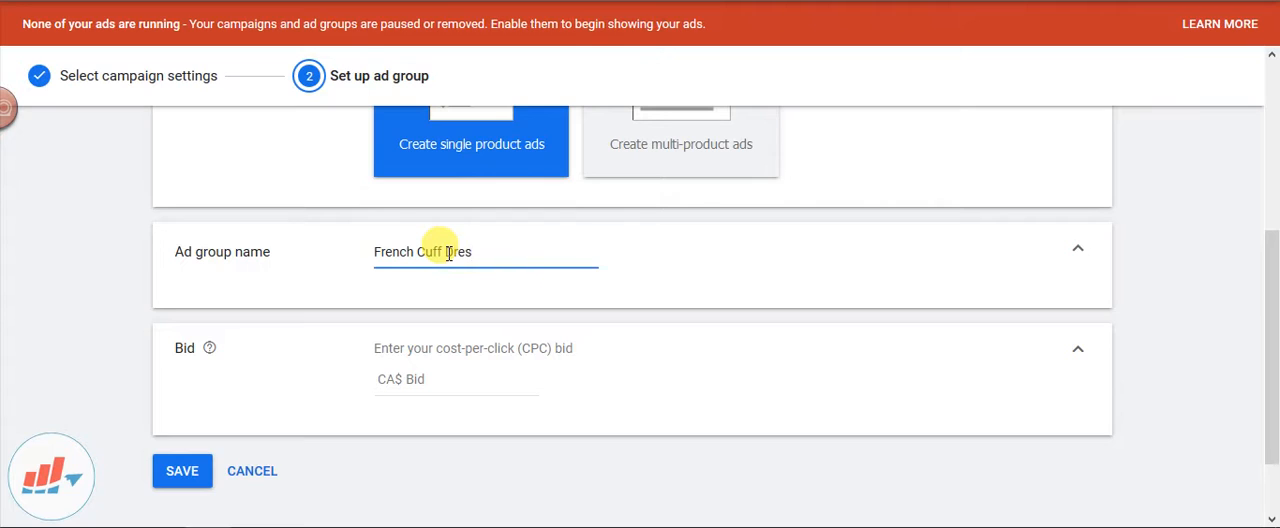
type("s Shirts")
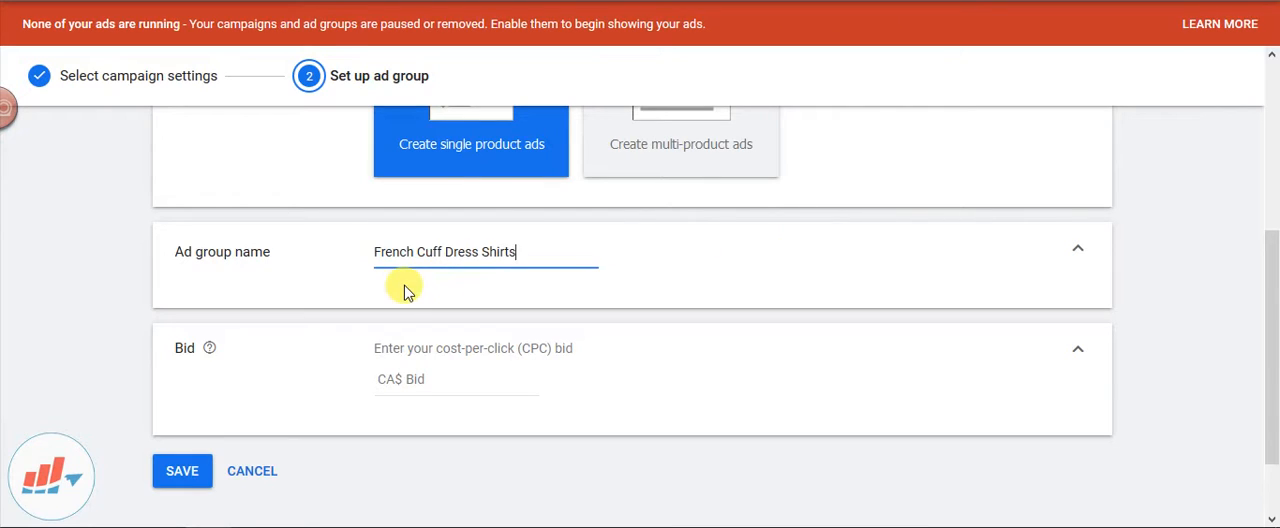
Set the ad group's cost-per-click bid to CA$2 and save it to create the campaign
scroll(560, 250, "down", 2)
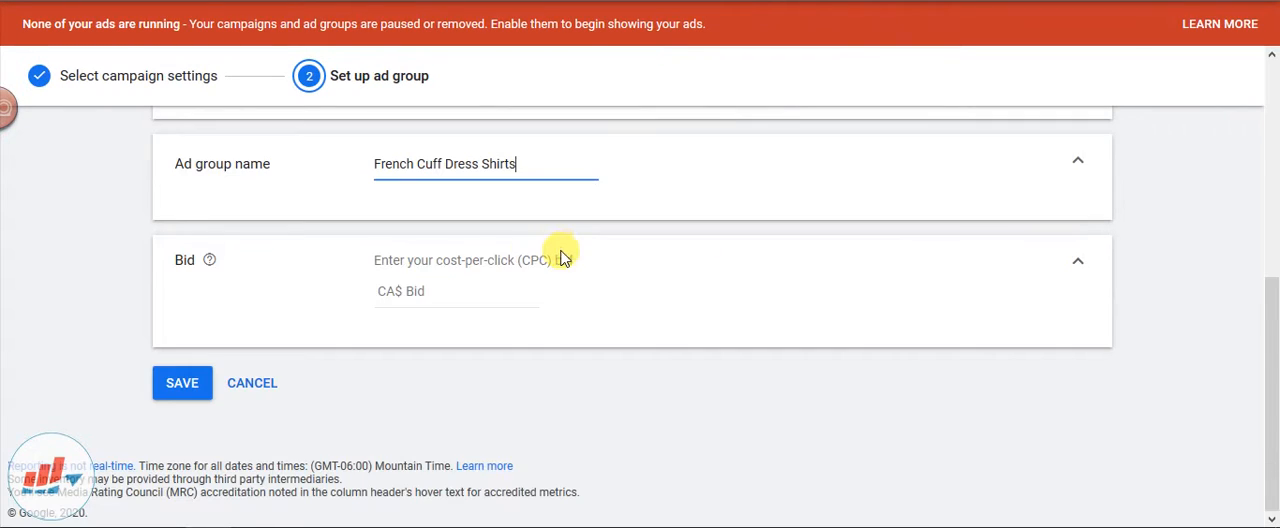
left_click(428, 290)
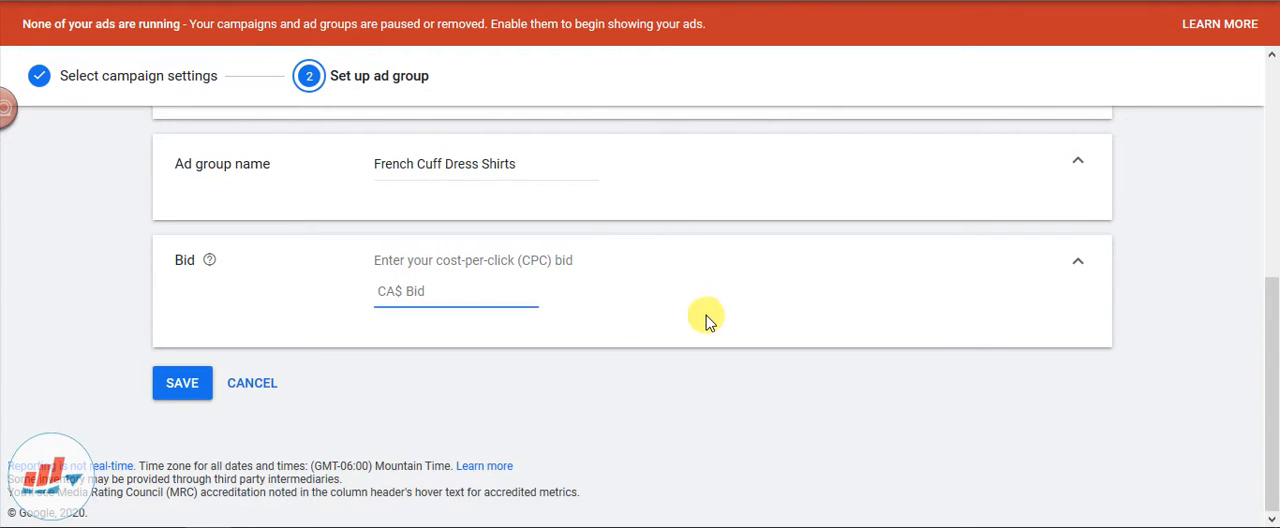
type("2")
left_click(703, 355)
left_click(199, 393)
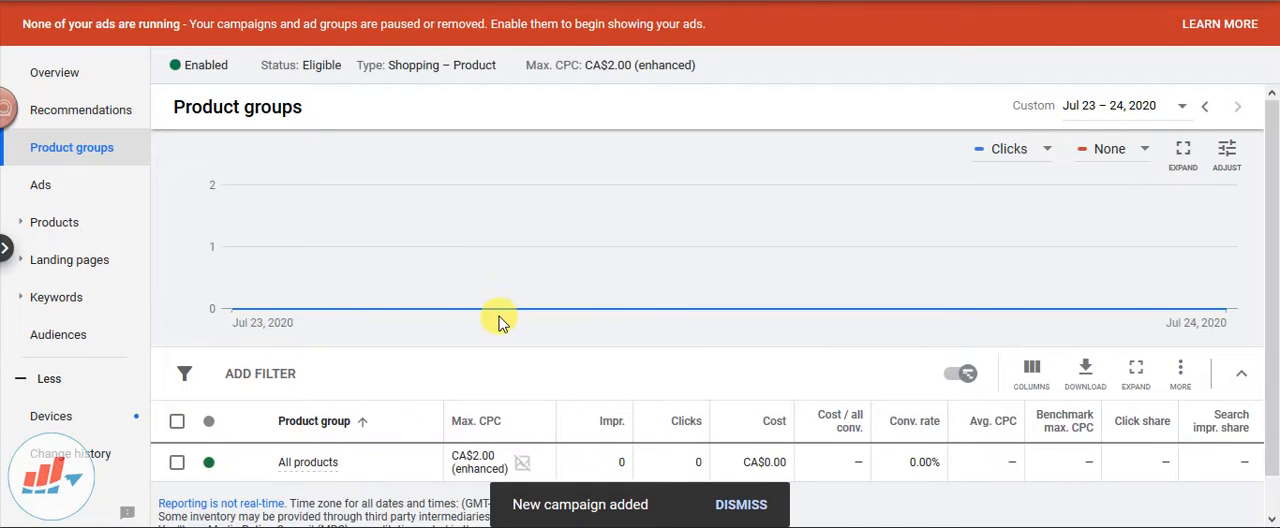
Look over the new campaign's product groups, dismiss the notification, and open the ad group's overview
scroll(560, 175, "down", 1)
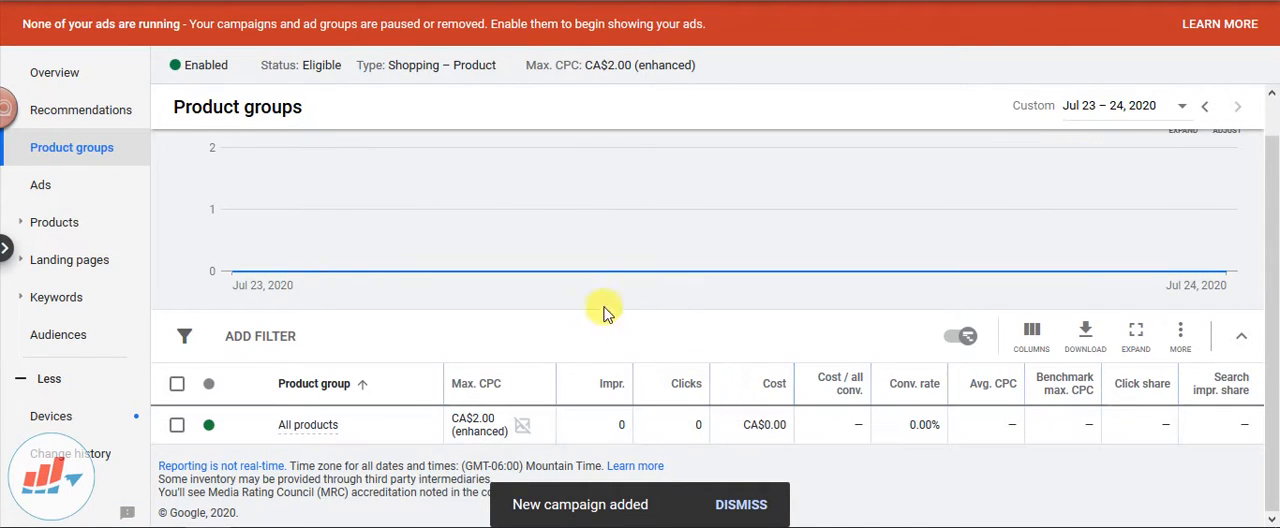
scroll(520, 245, "up", 1)
mouse_move(520, 245)
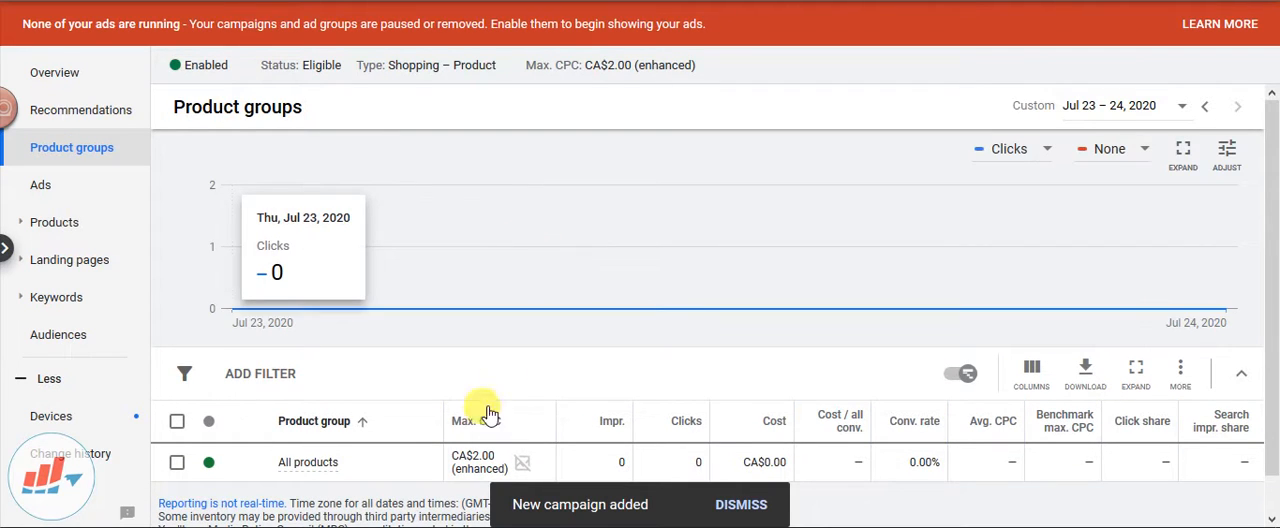
scroll(515, 310, "down", 1)
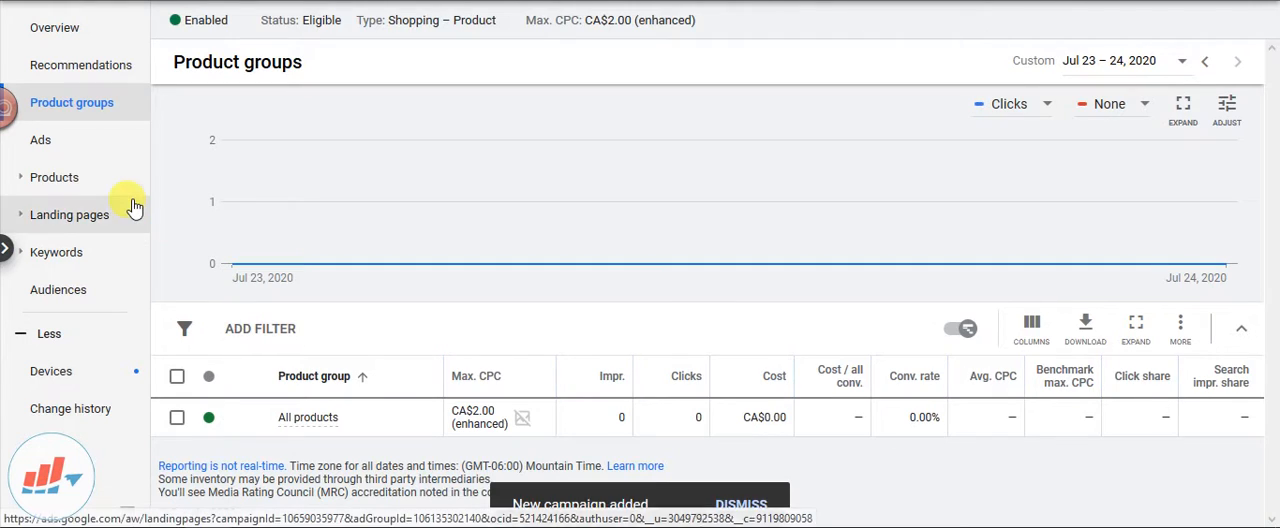
left_click(738, 505)
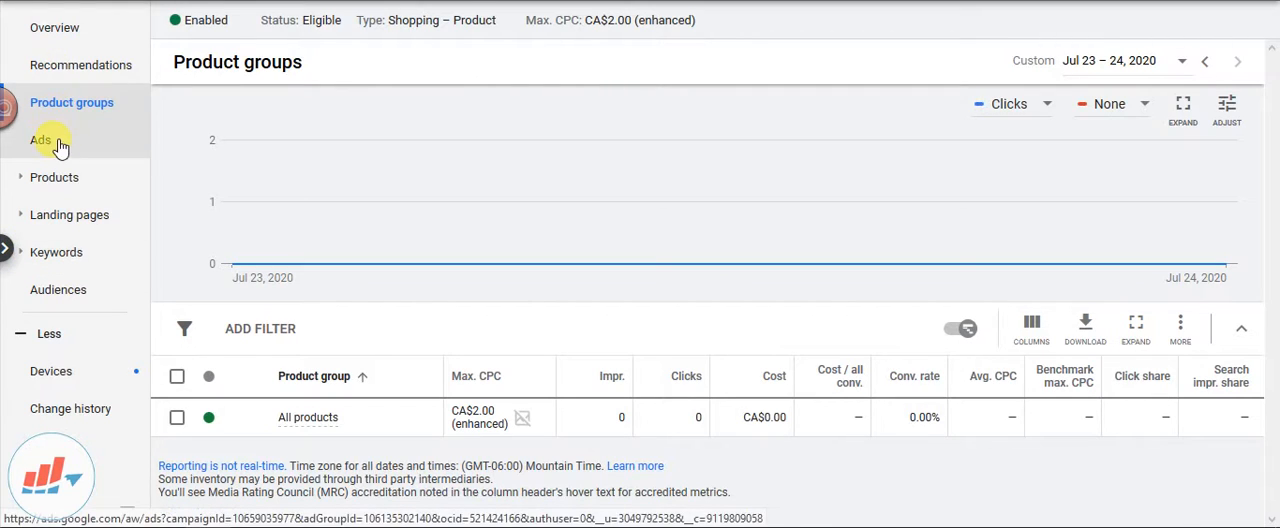
left_click(74, 30)
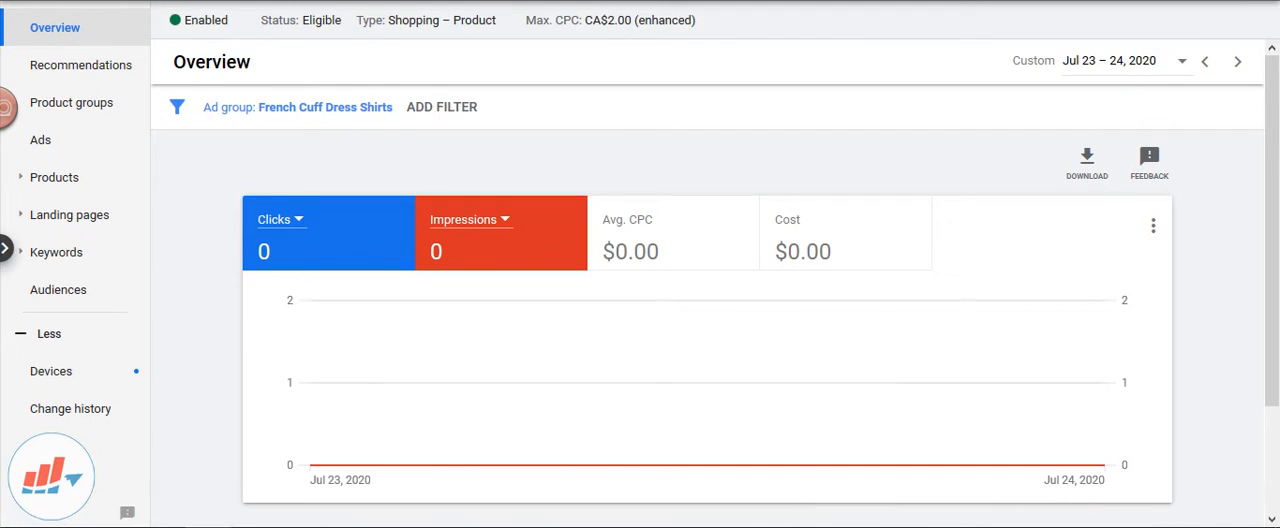
Return to the list of all campaigns, make Campaigns the starting page, and hide the "Raise your budgets" recommendation
mouse_move(547, 2)
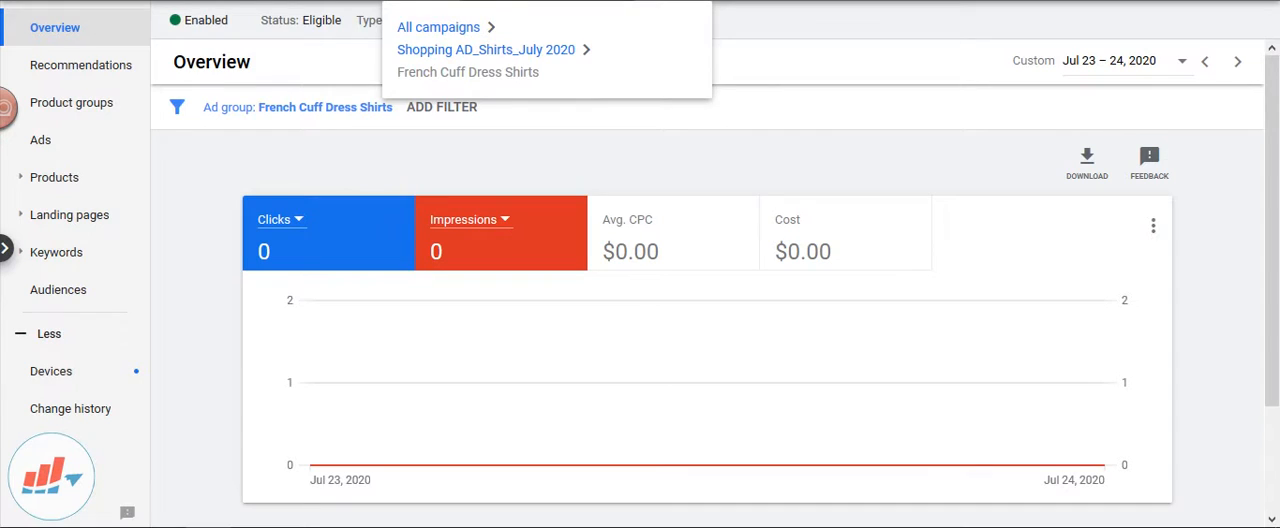
left_click(545, 6)
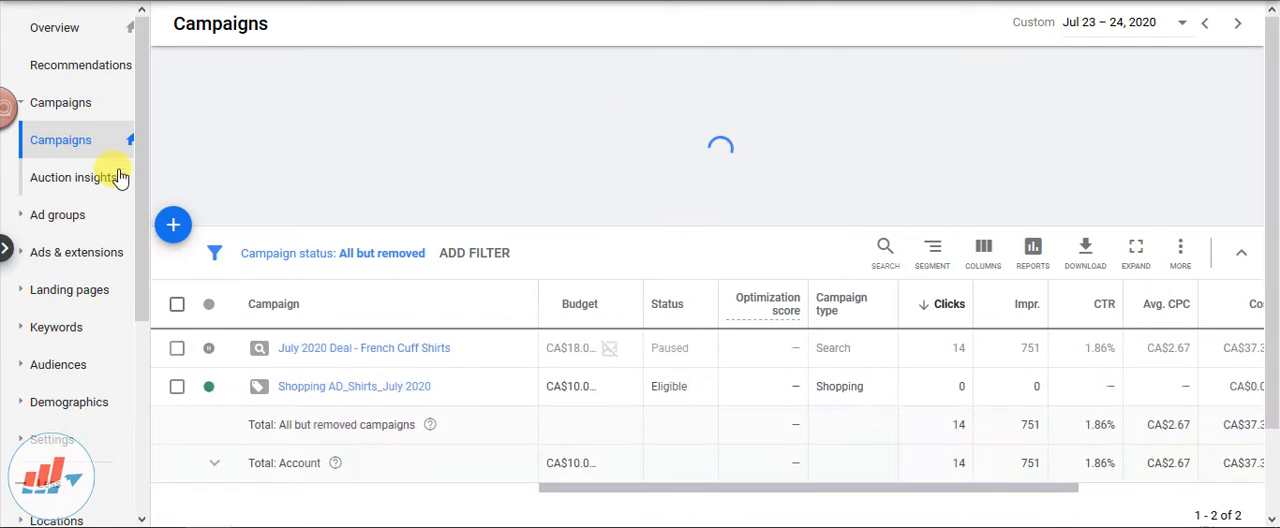
left_click(133, 140)
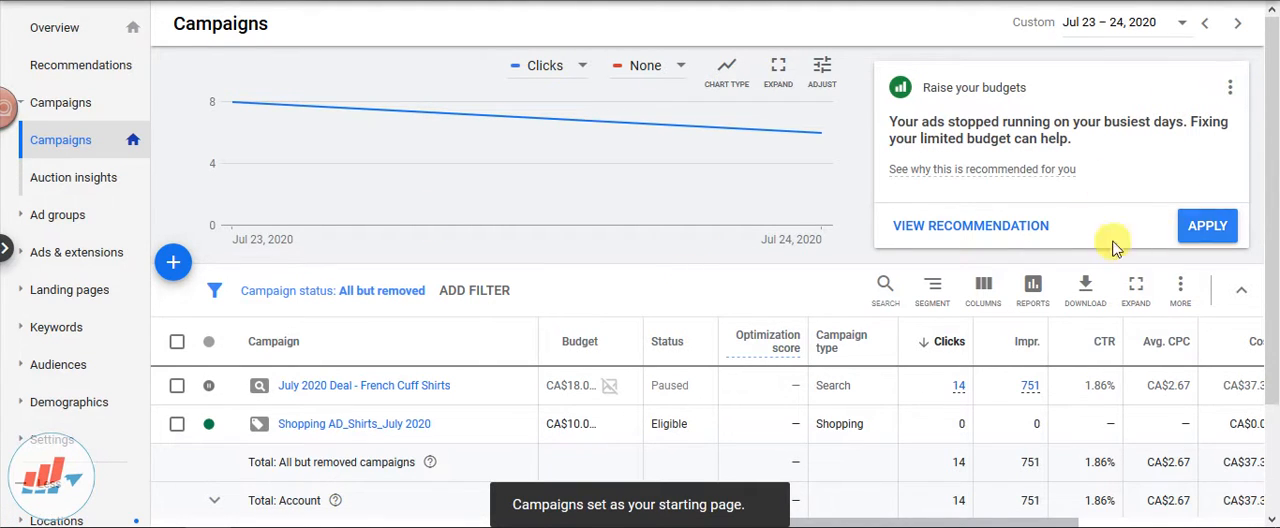
left_click(1230, 95)
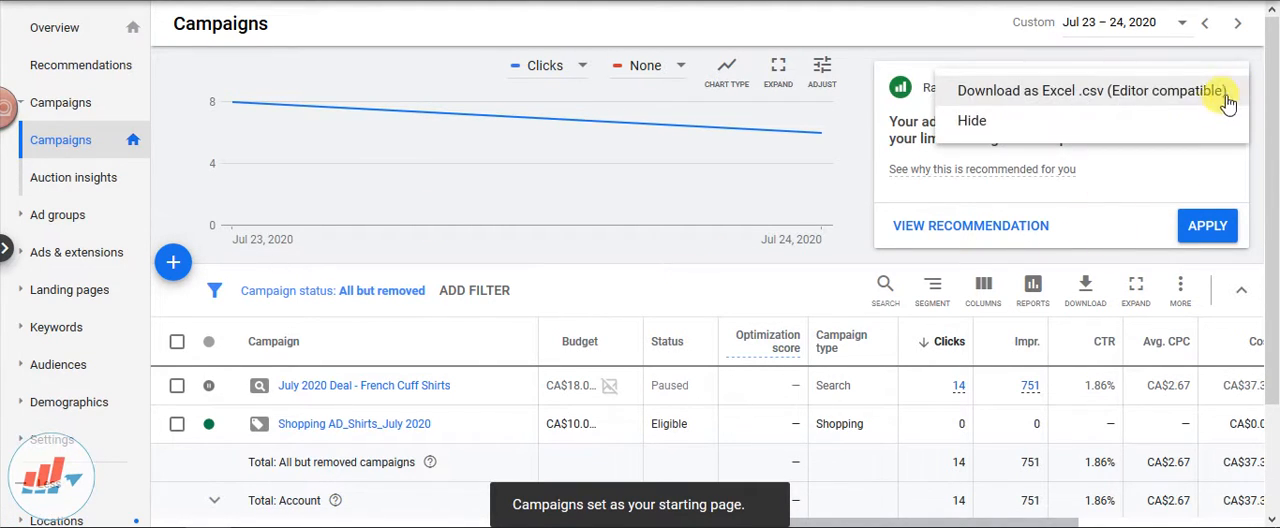
left_click(1095, 122)
Rename the paused search campaign as "Search Campaign_July 2020"
scroll(285, 290, "down", 3)
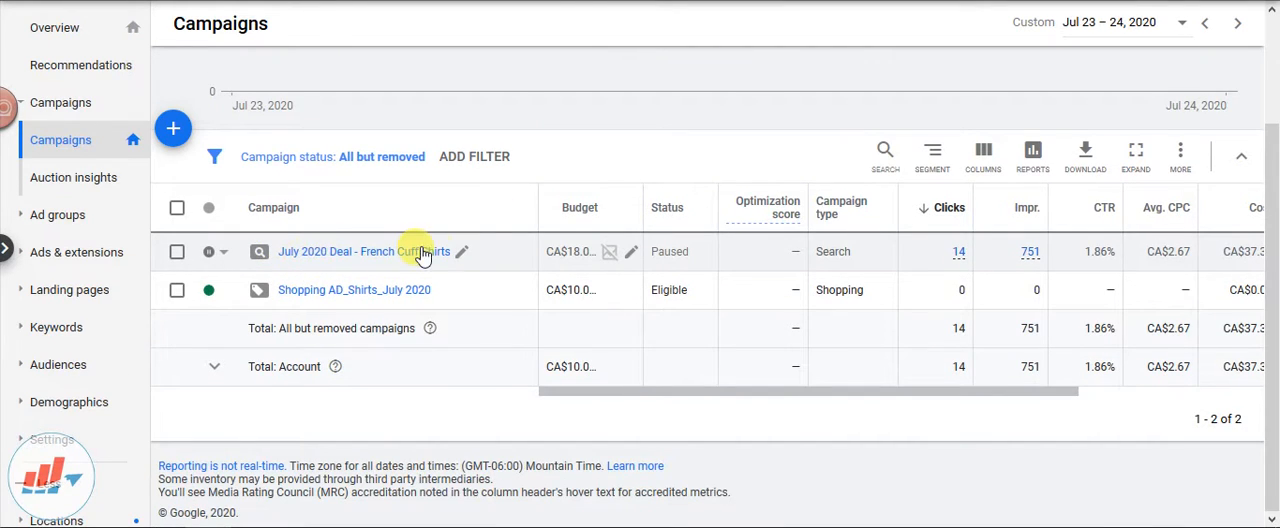
left_click(461, 254)
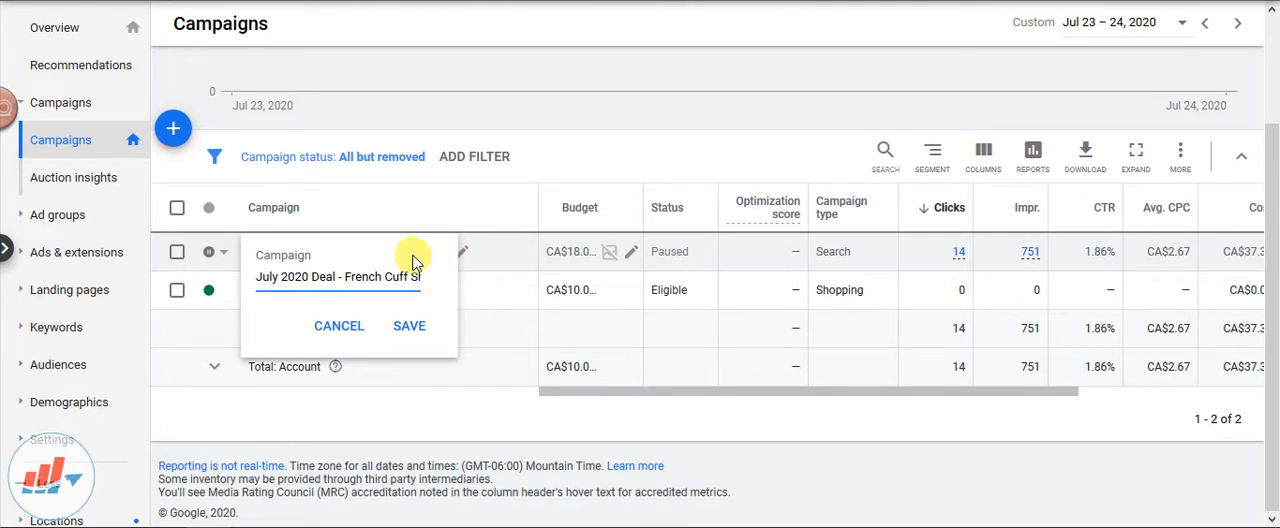
type("Search A")
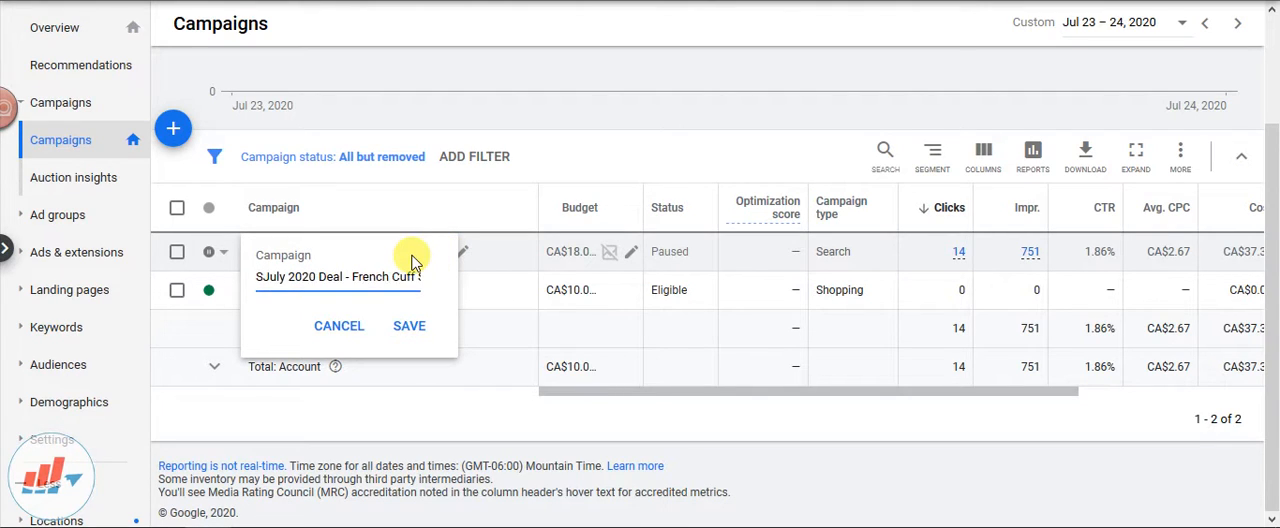
type("d")
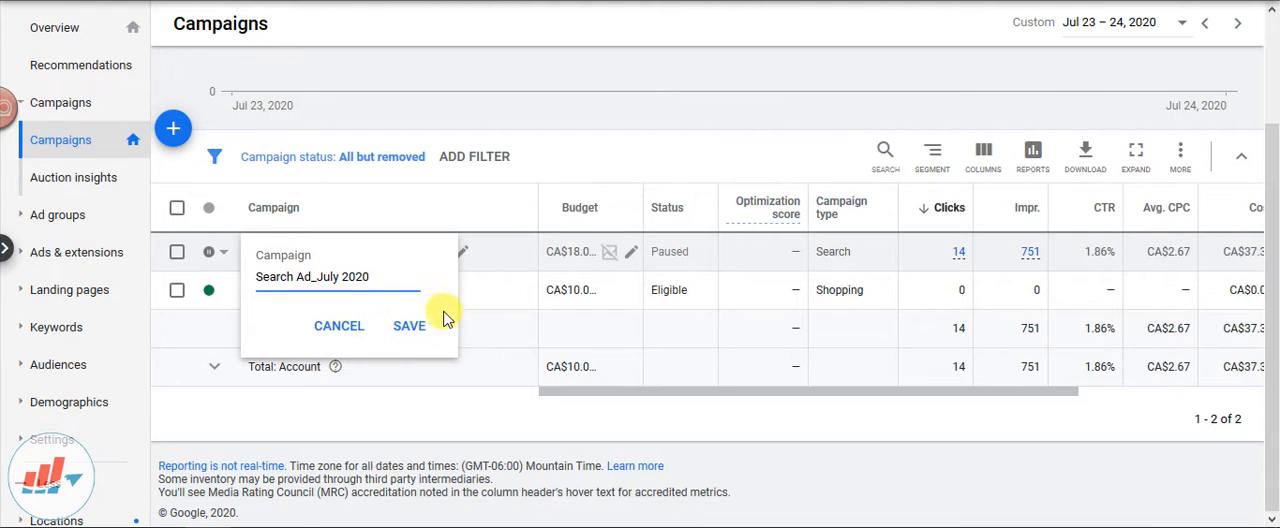
left_click(412, 326)
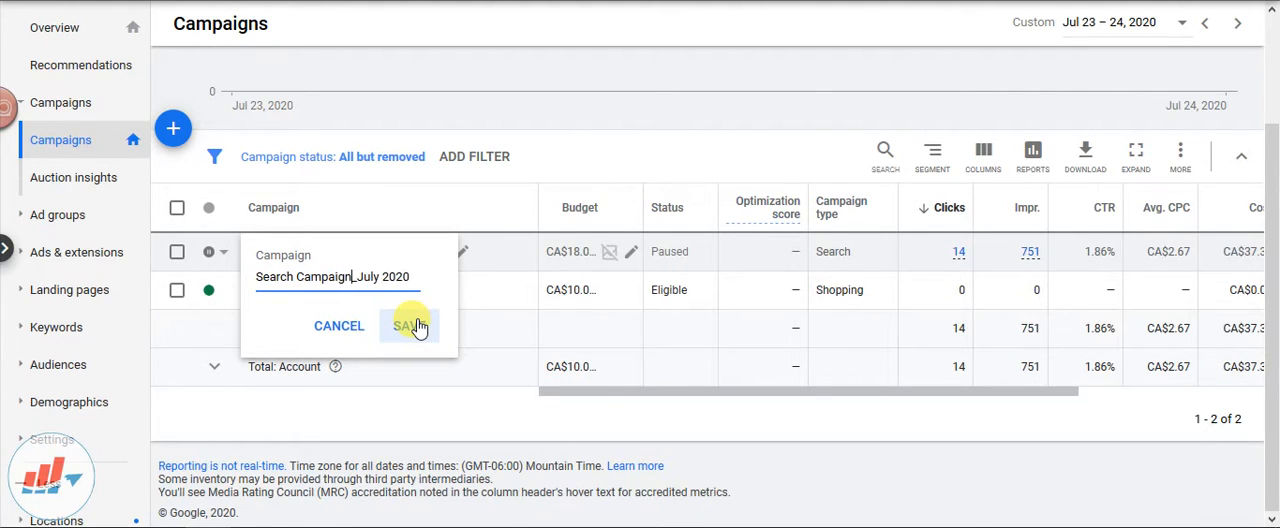
left_click(414, 326)
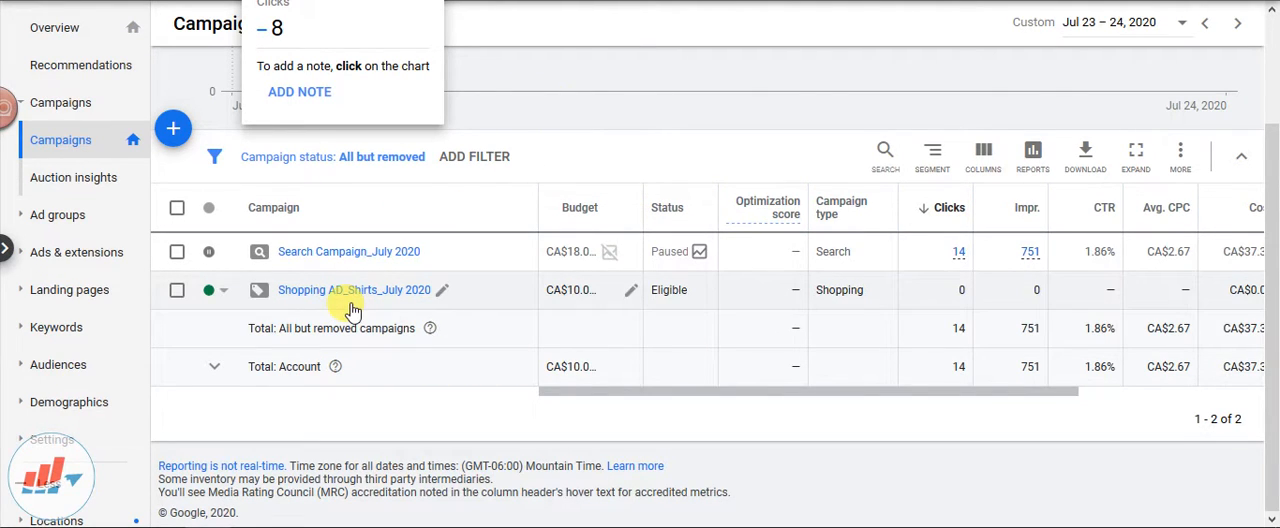
Rename the shopping campaign as "Shopping AD_July 2020"
left_click(442, 289)
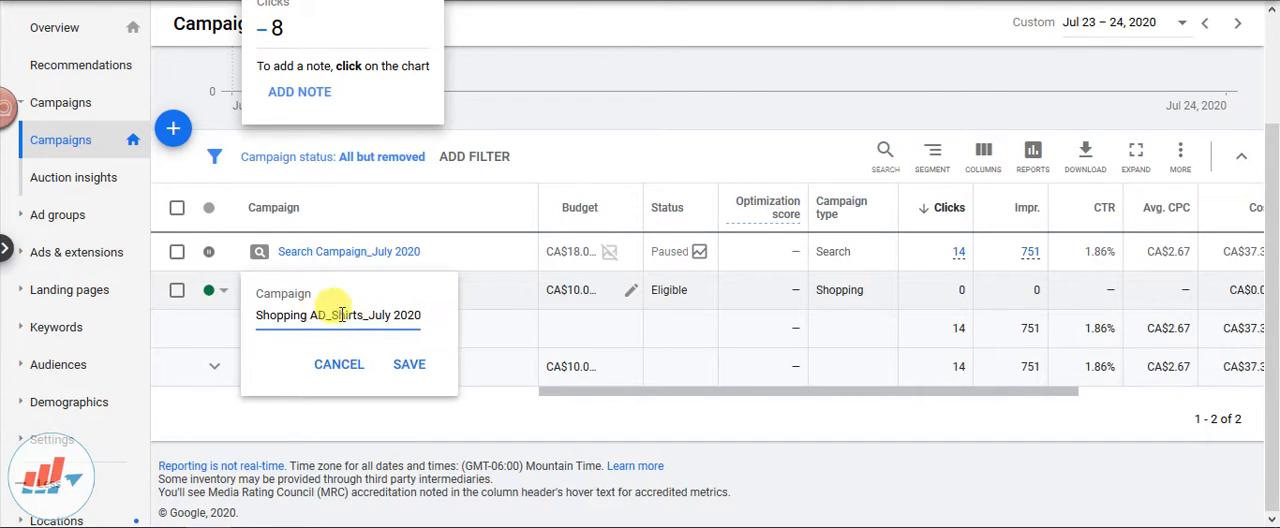
left_click_drag(331, 312, 358, 310)
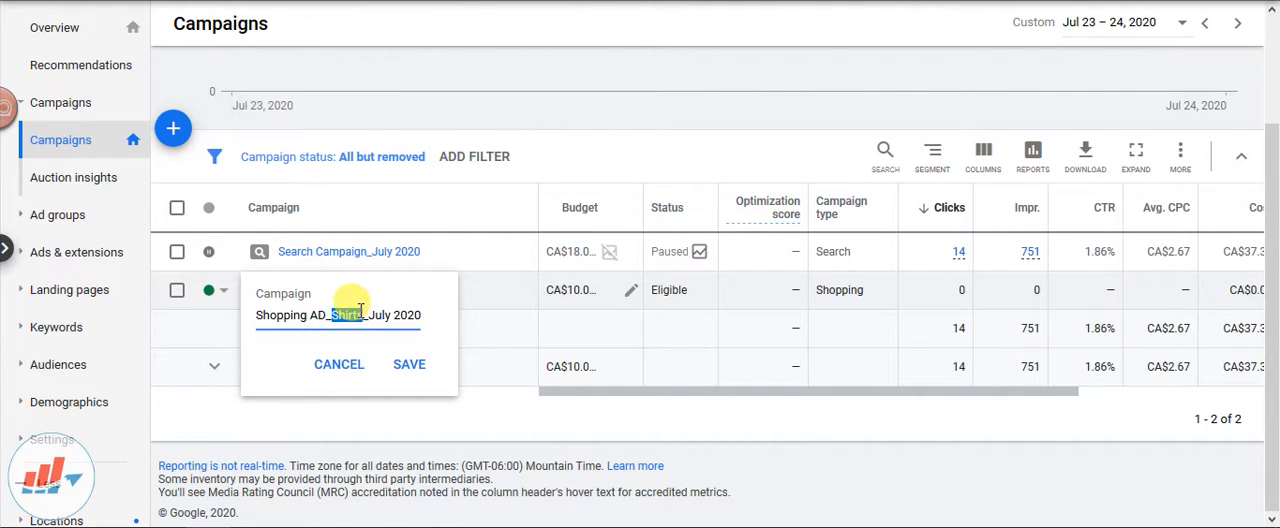
left_click(410, 365)
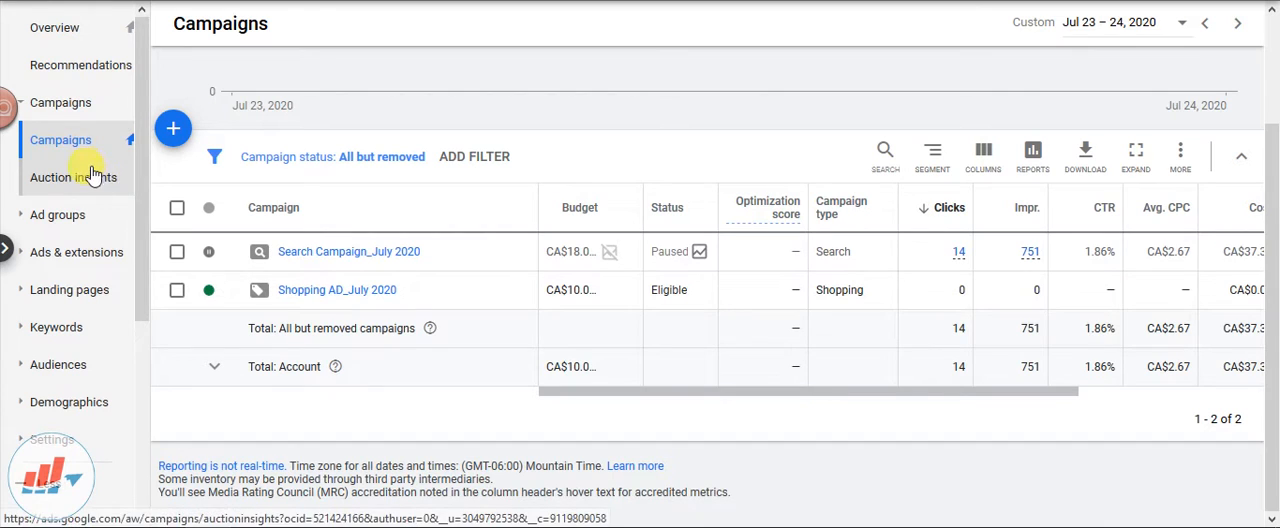
Look over the ad groups of both campaigns and open the list of their ads
left_click(76, 214)
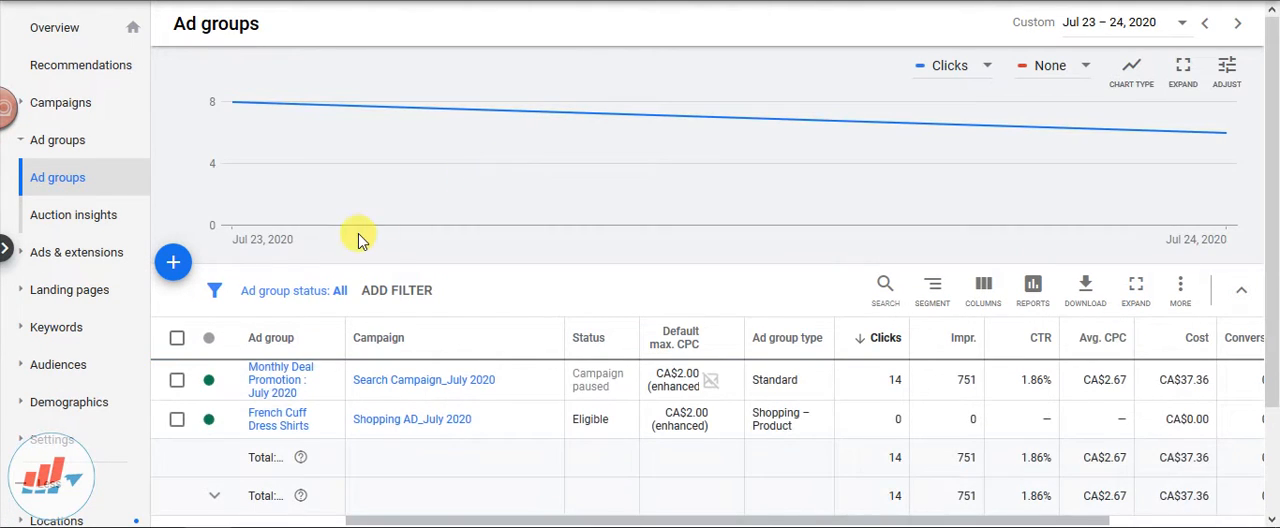
scroll(360, 238, "down", 2)
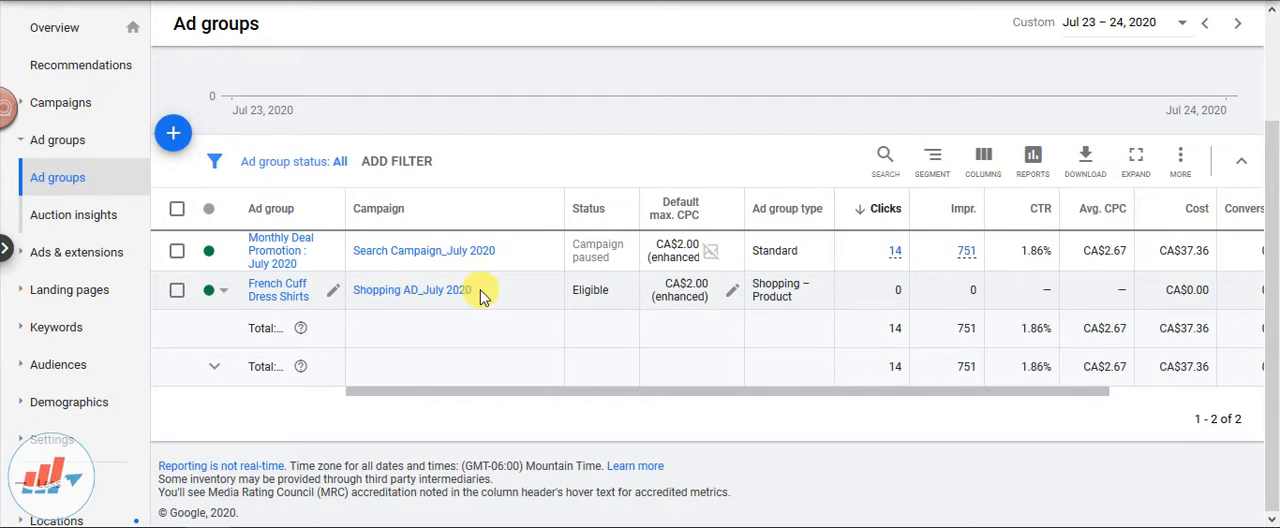
left_click(60, 250)
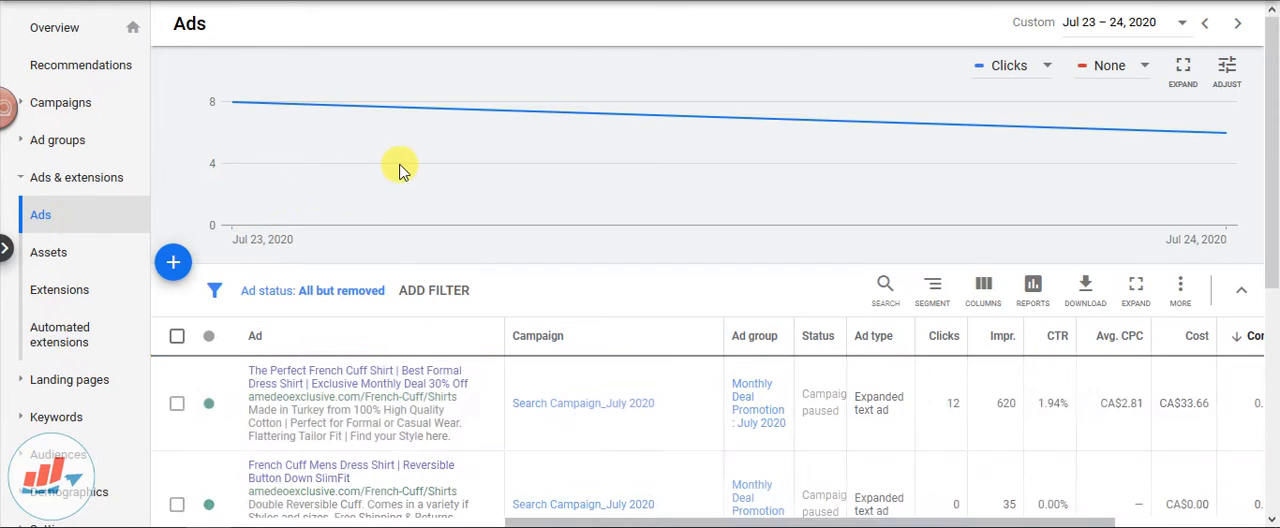
scroll(495, 160, "down", 5)
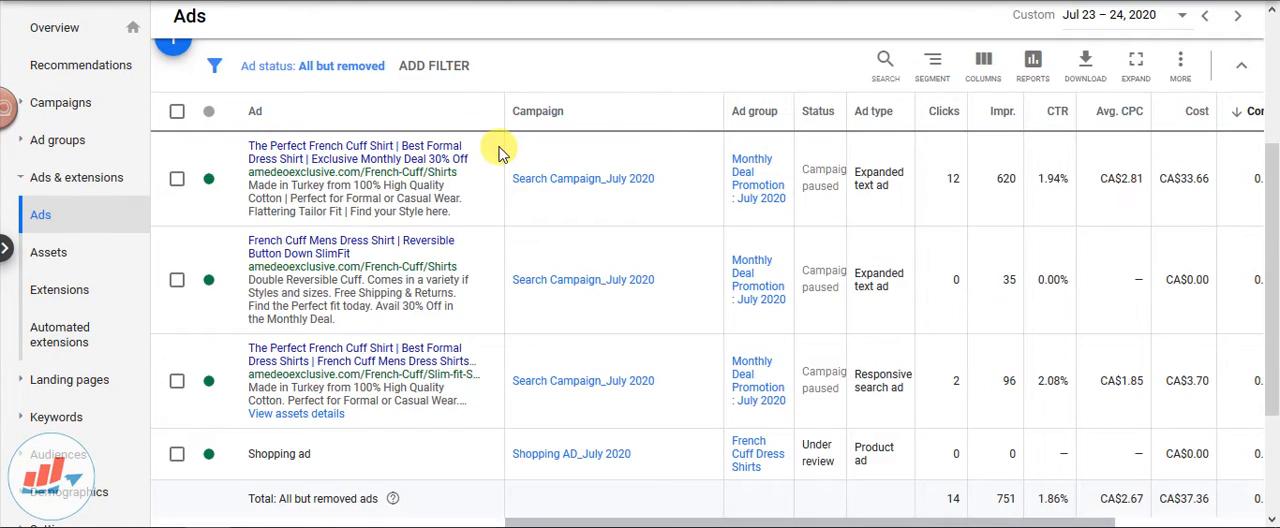
Examine the status and ad type of each ad, comparing the search ads with the Shopping ad
scroll(340, 260, "up", 5)
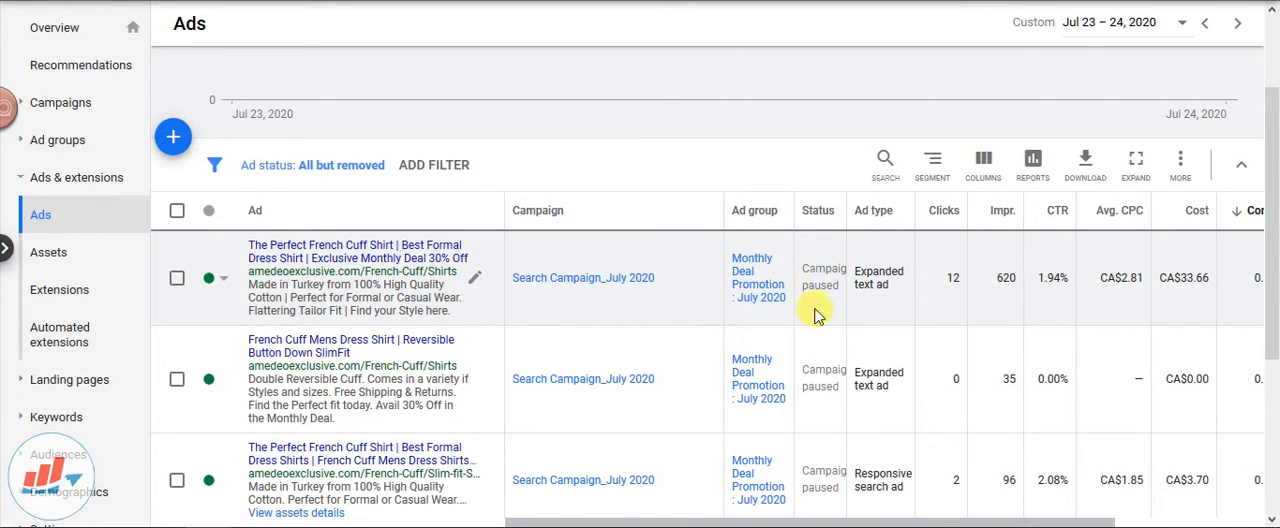
scroll(815, 310, "down", 3)
scroll(828, 285, "up", 3)
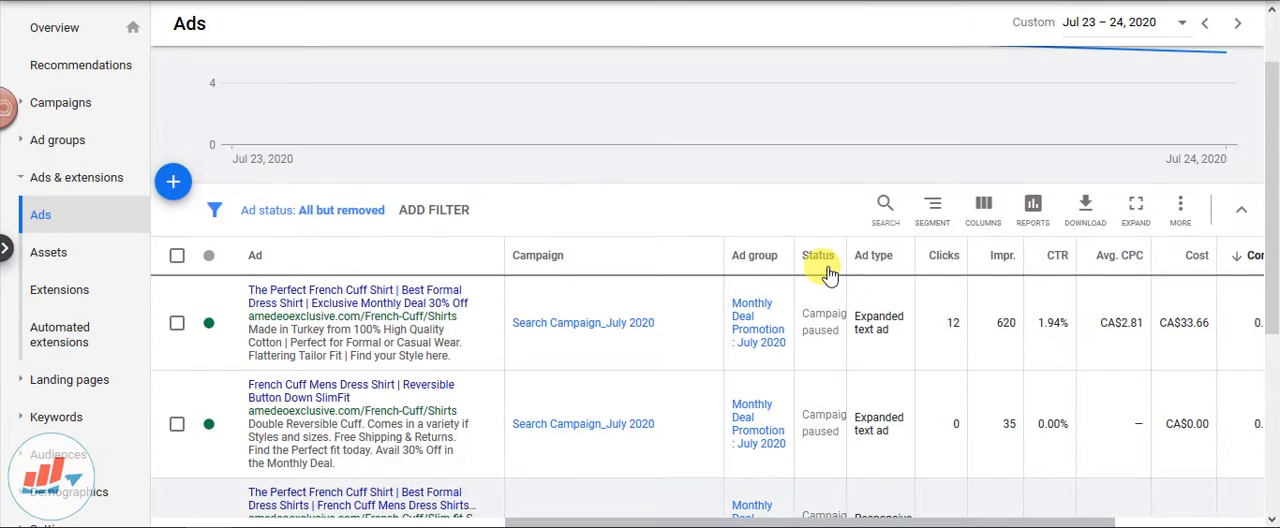
scroll(828, 272, "down", 5)
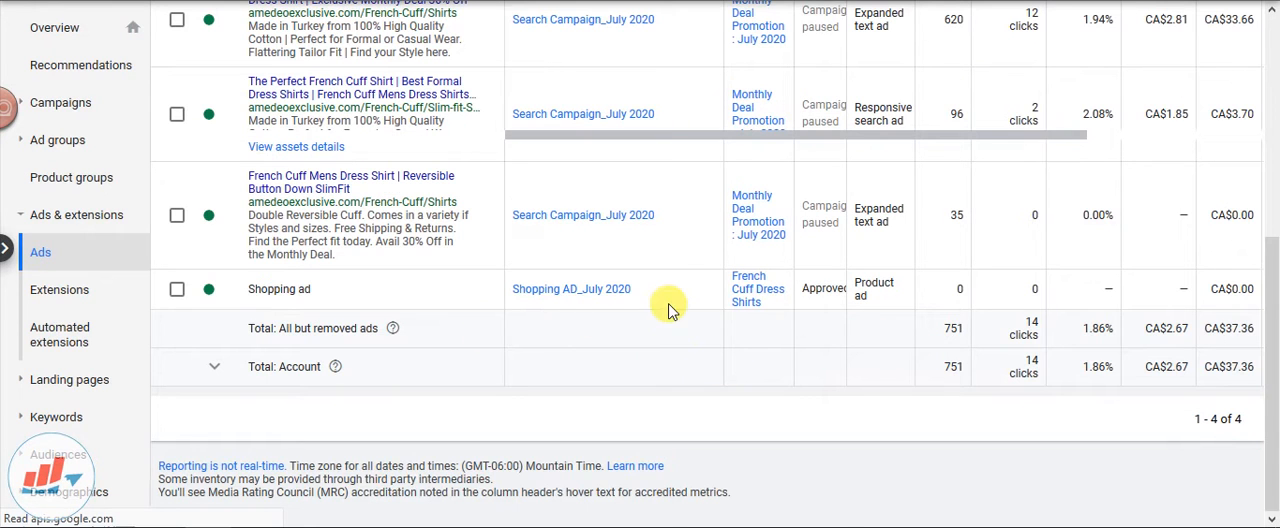
scroll(666, 306, "up", 6)
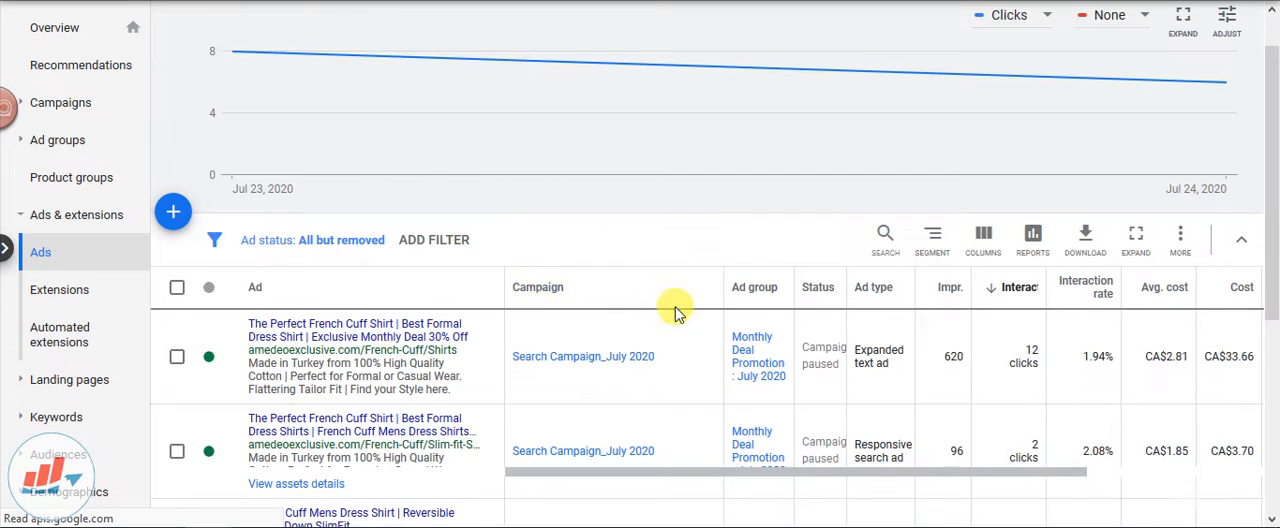
scroll(530, 305, "down", 4)
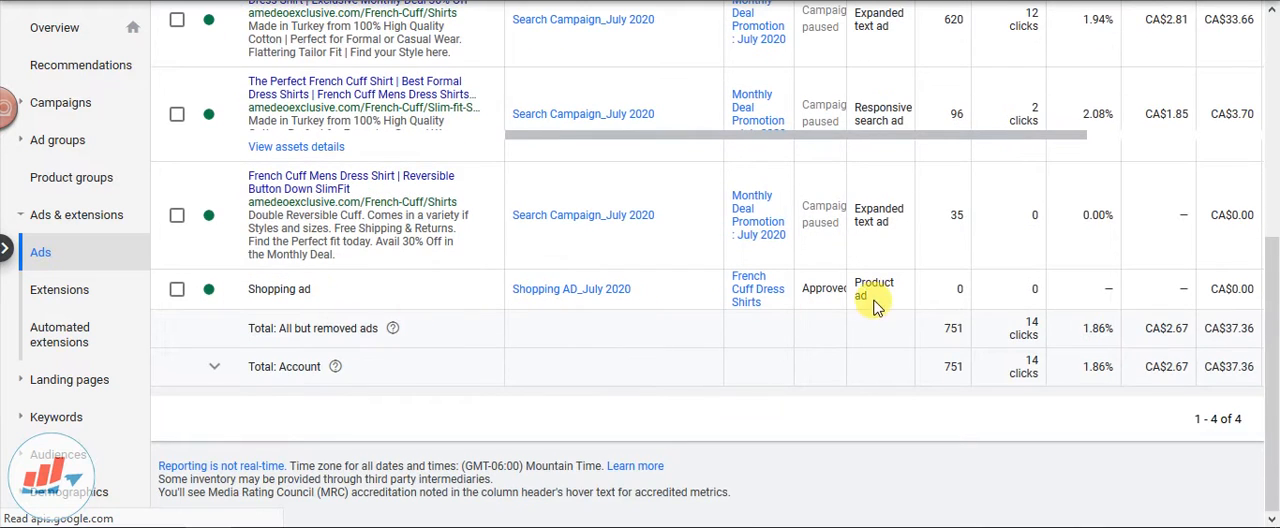
scroll(794, 297, "up", 5)
scroll(575, 300, "down", 4)
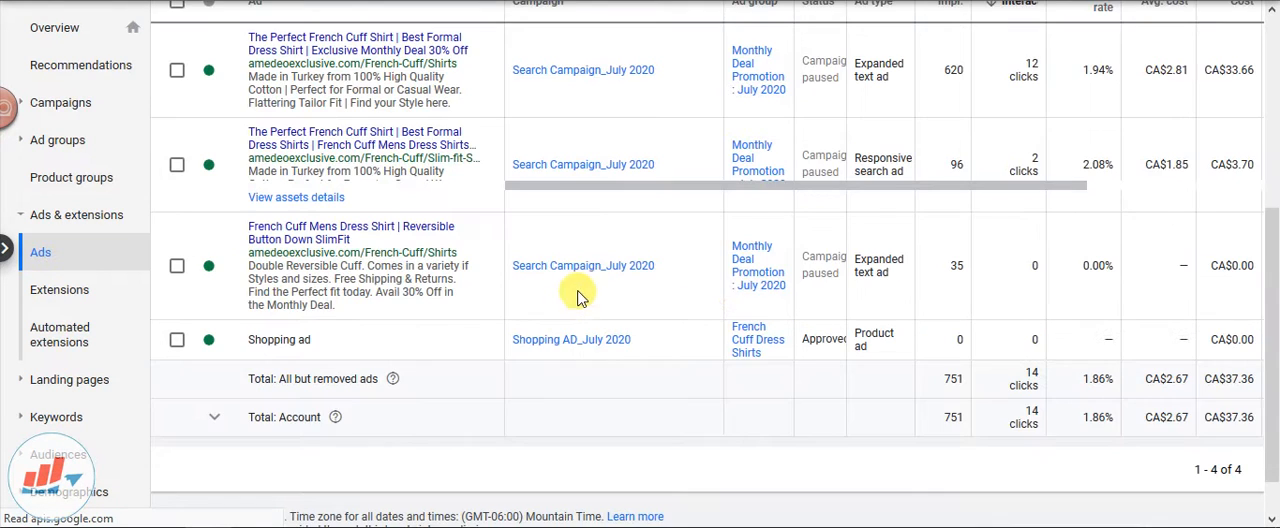
scroll(300, 323, "down", 1)
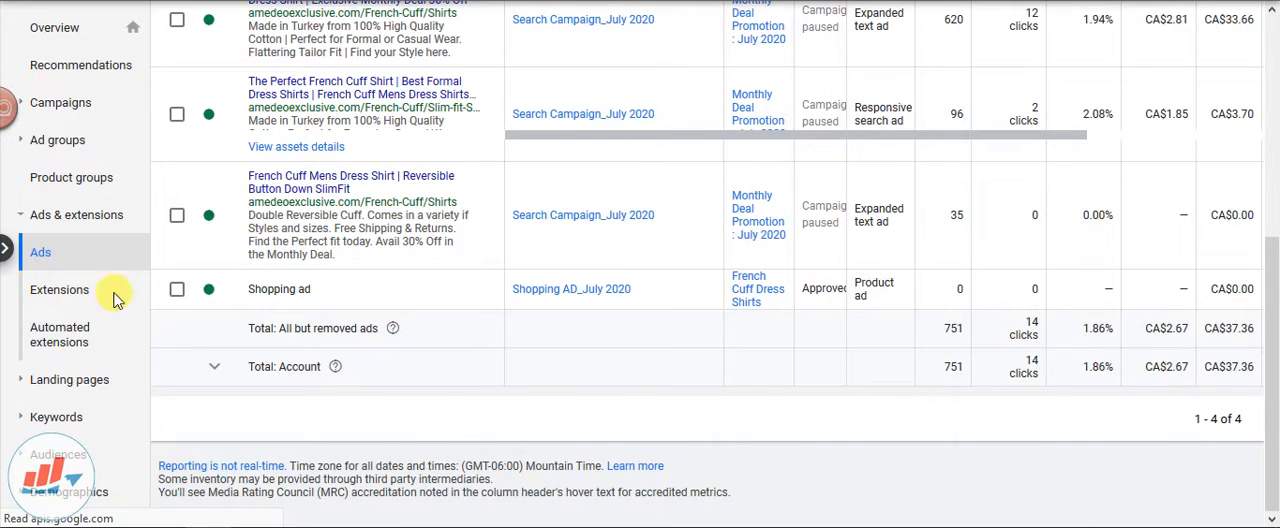
left_click(40, 262)
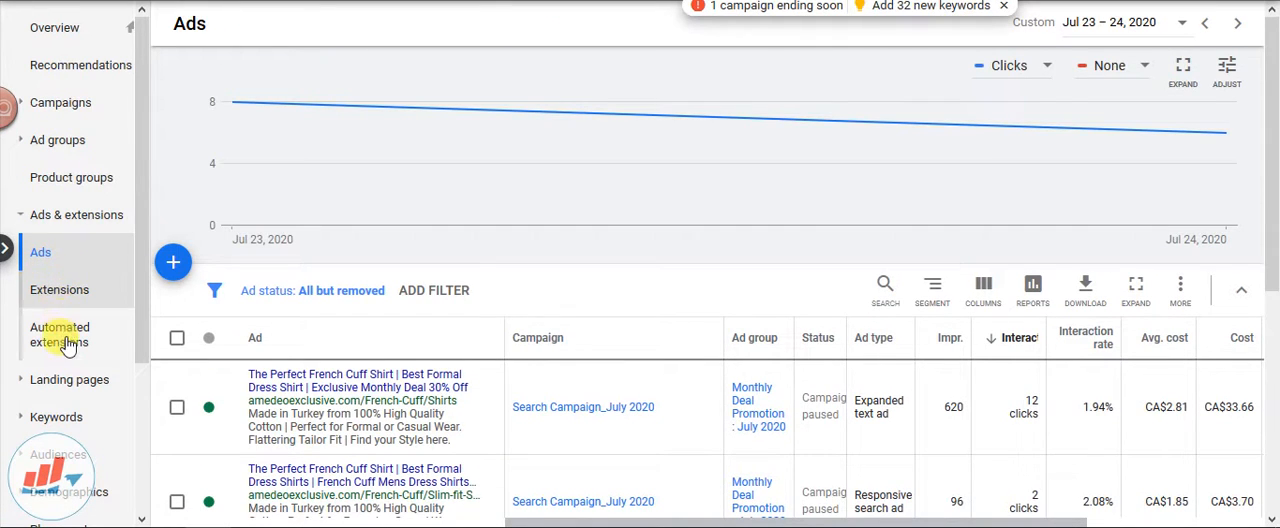
left_click(68, 322)
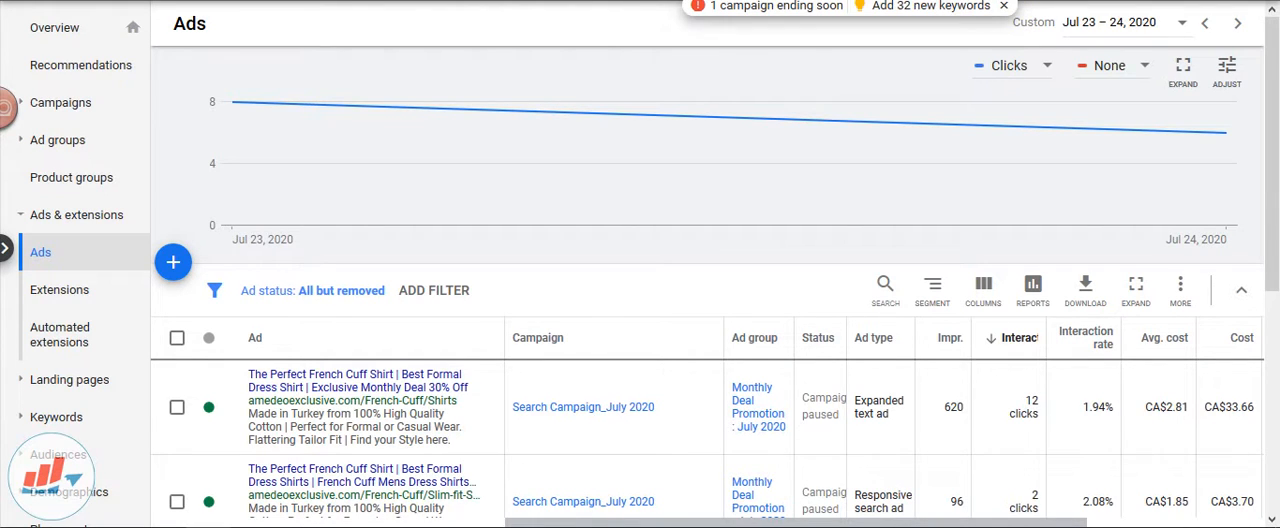
Look through the search keywords and check which campaign and ad group each one belongs to
left_click(76, 424)
left_click(66, 327)
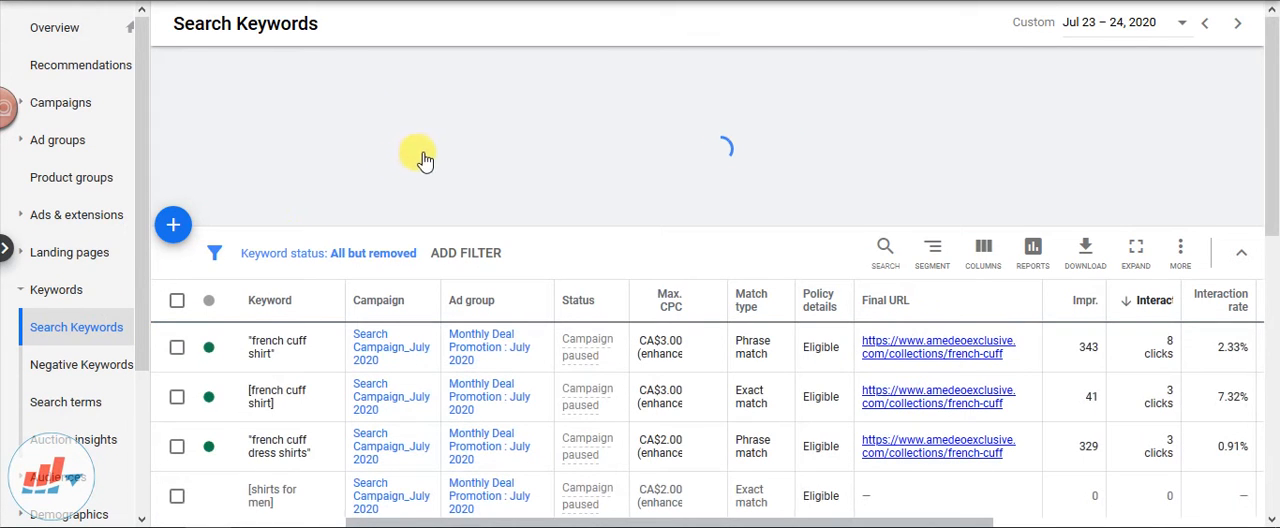
scroll(432, 150, "down", 10)
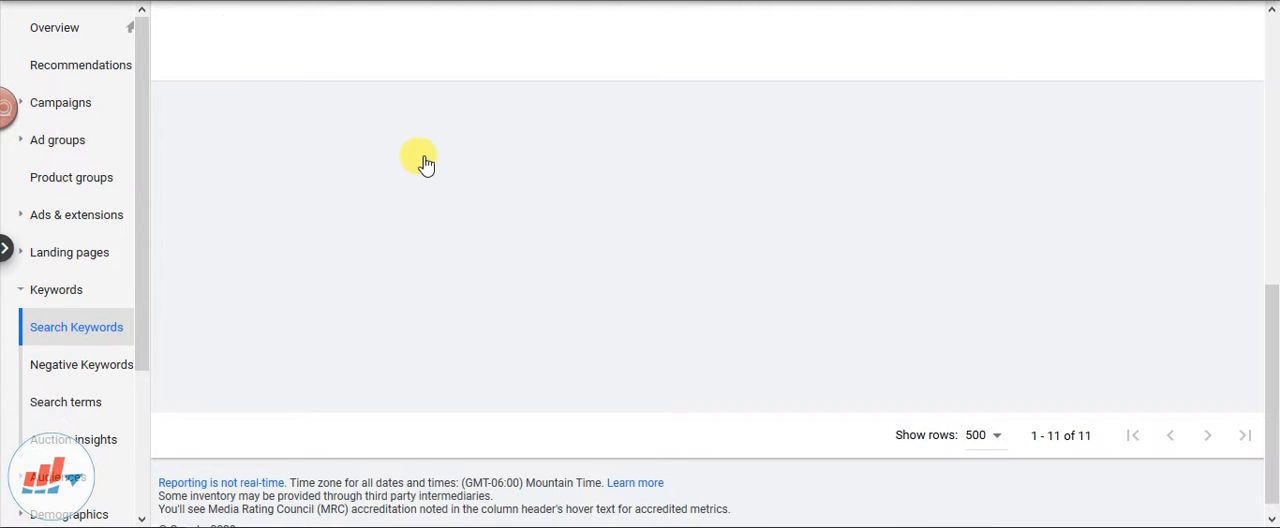
scroll(360, 289, "down", 1)
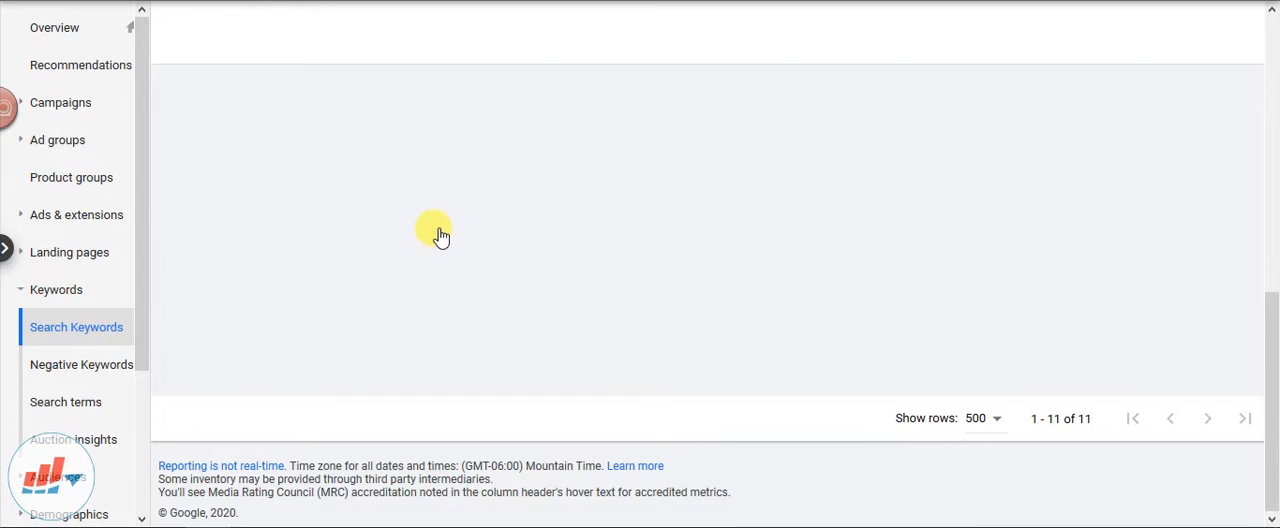
scroll(428, 212, "up", 5)
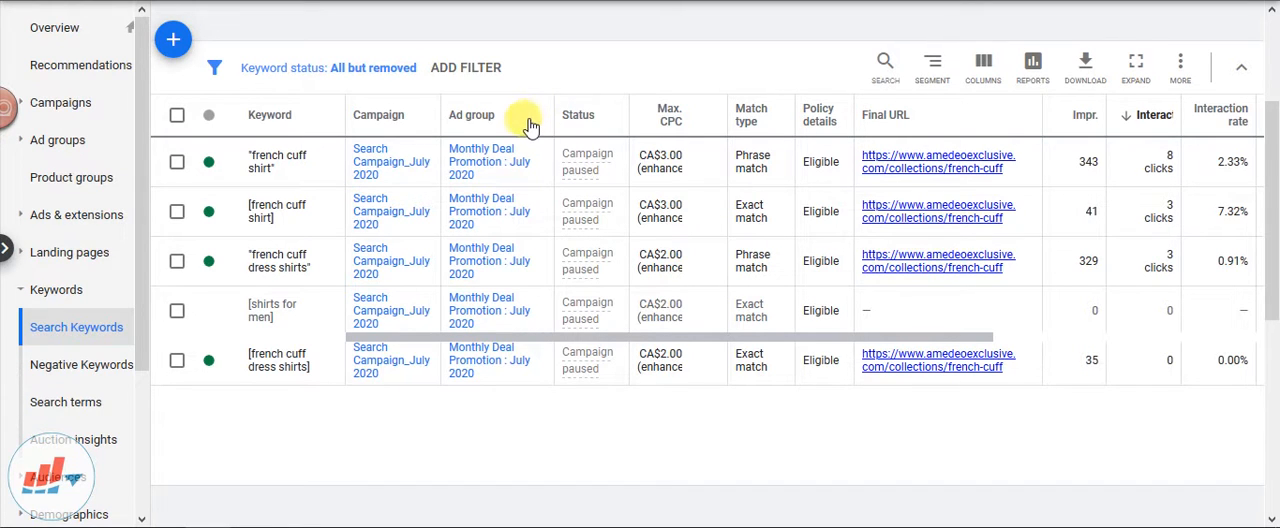
scroll(477, 194, "up", 3)
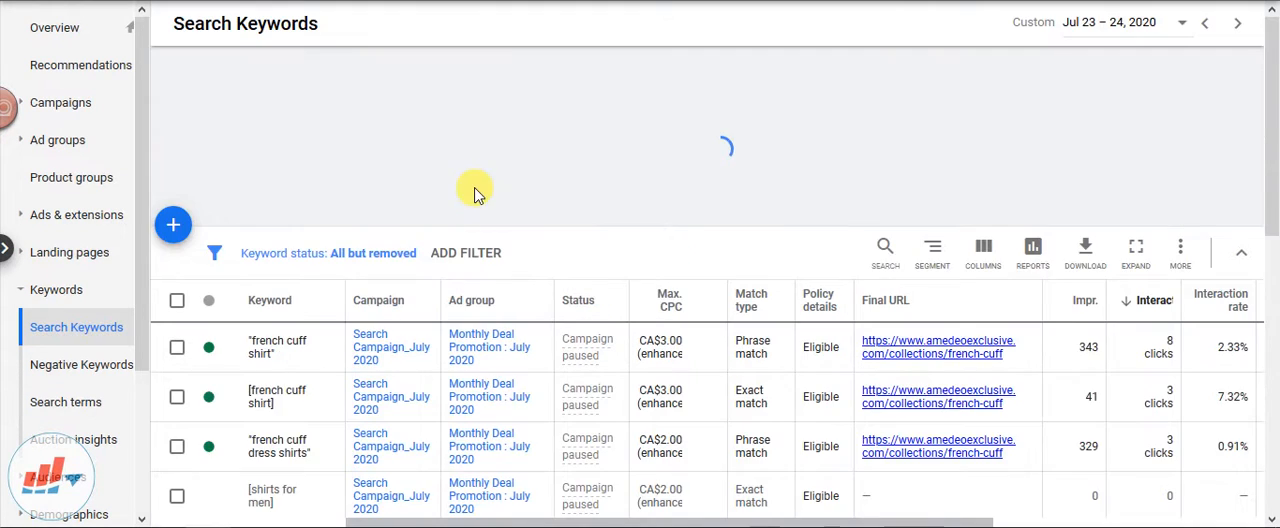
scroll(477, 194, "down", 6)
scroll(477, 194, "up", 2)
scroll(400, 195, "up", 3)
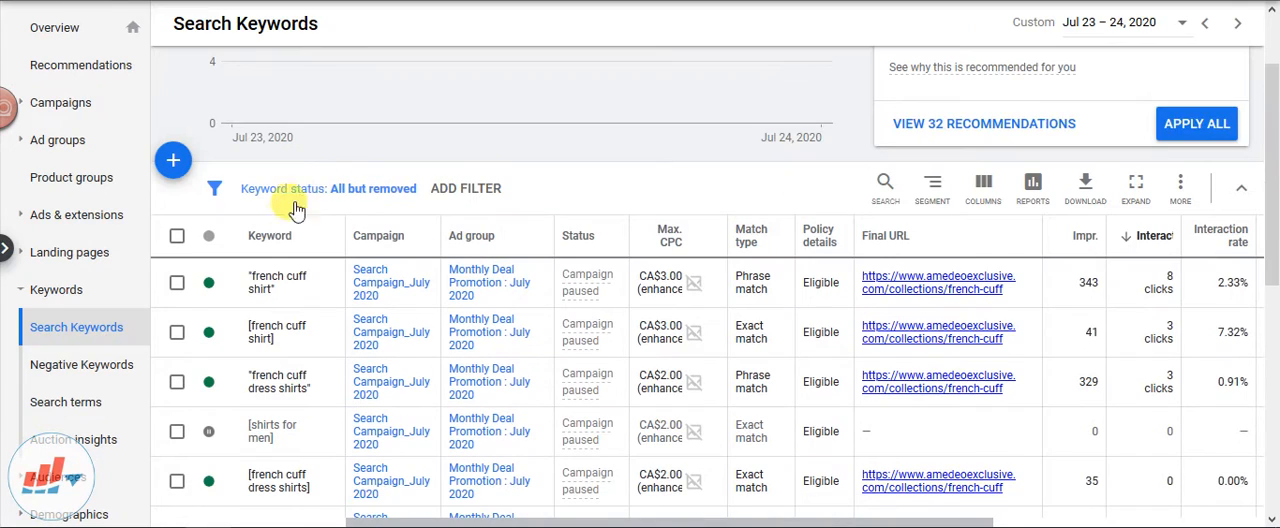
Set the keyword status filter to All for the search keywords list
left_click(294, 190)
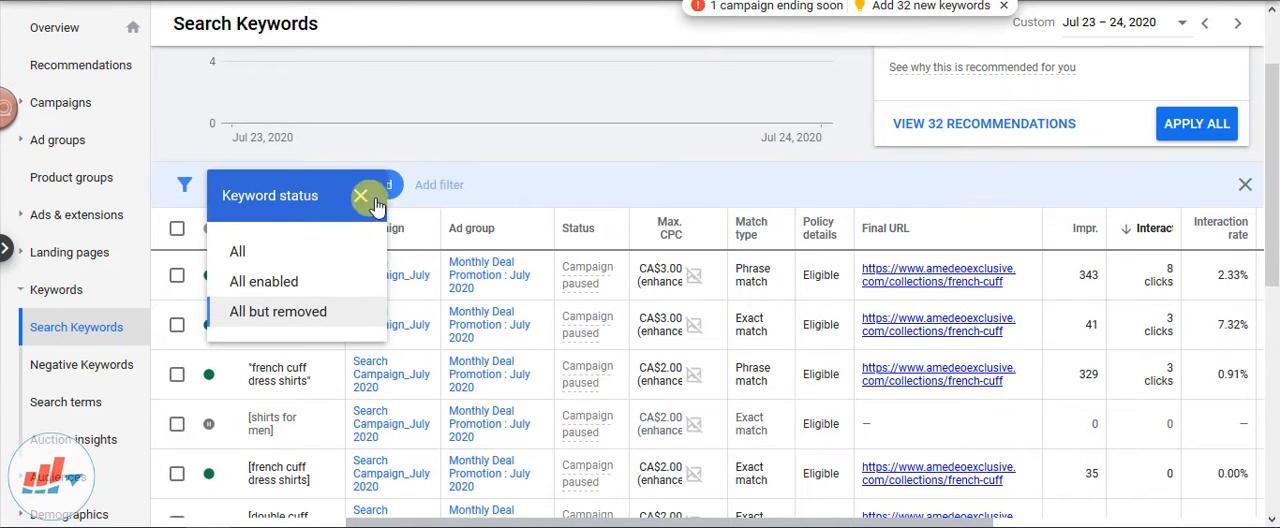
left_click(272, 251)
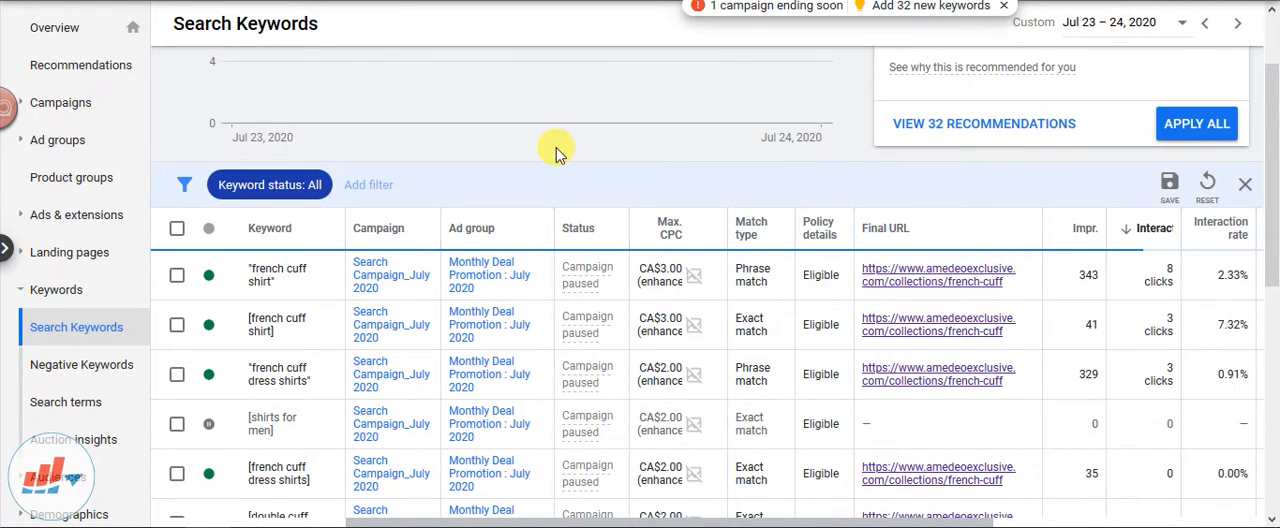
scroll(557, 150, "up", 1)
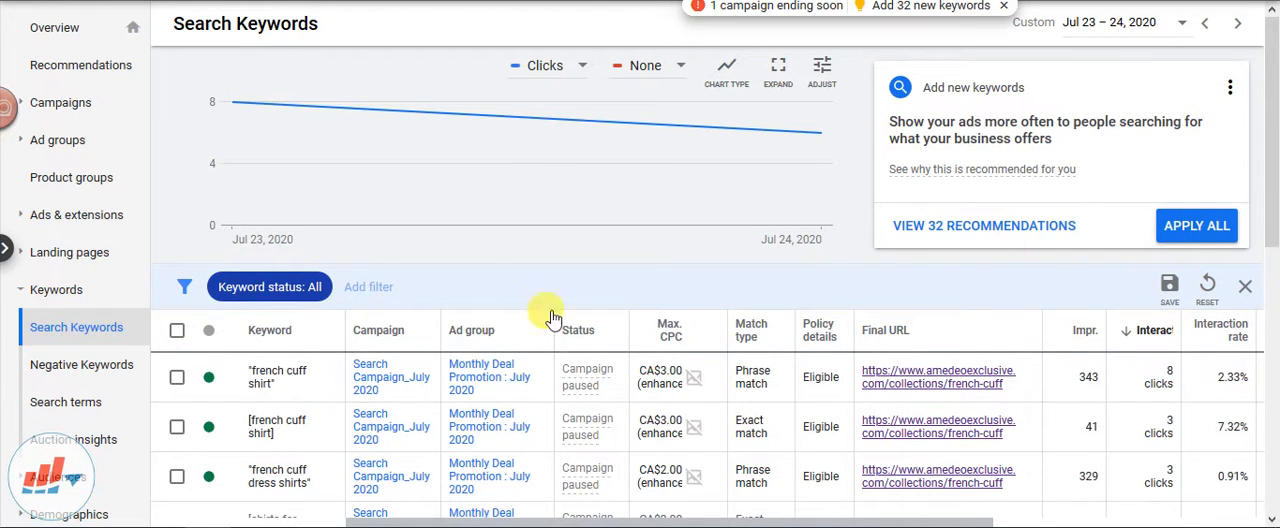
Look over the full keyword list and hide the "Add new keywords" recommendation card above it
scroll(298, 303, "down", 3)
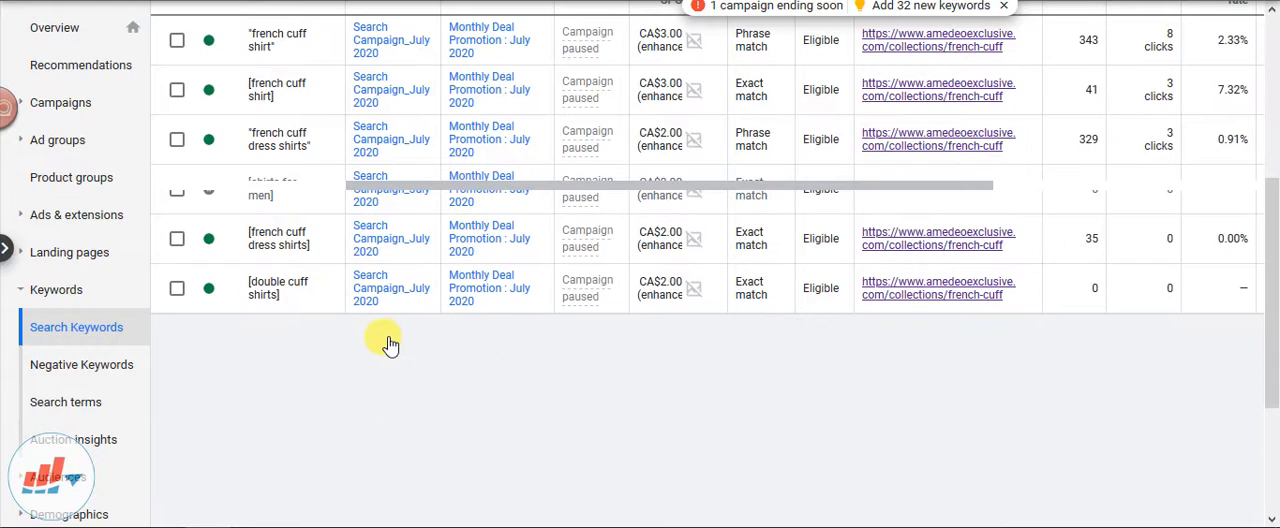
scroll(389, 352, "up", 2)
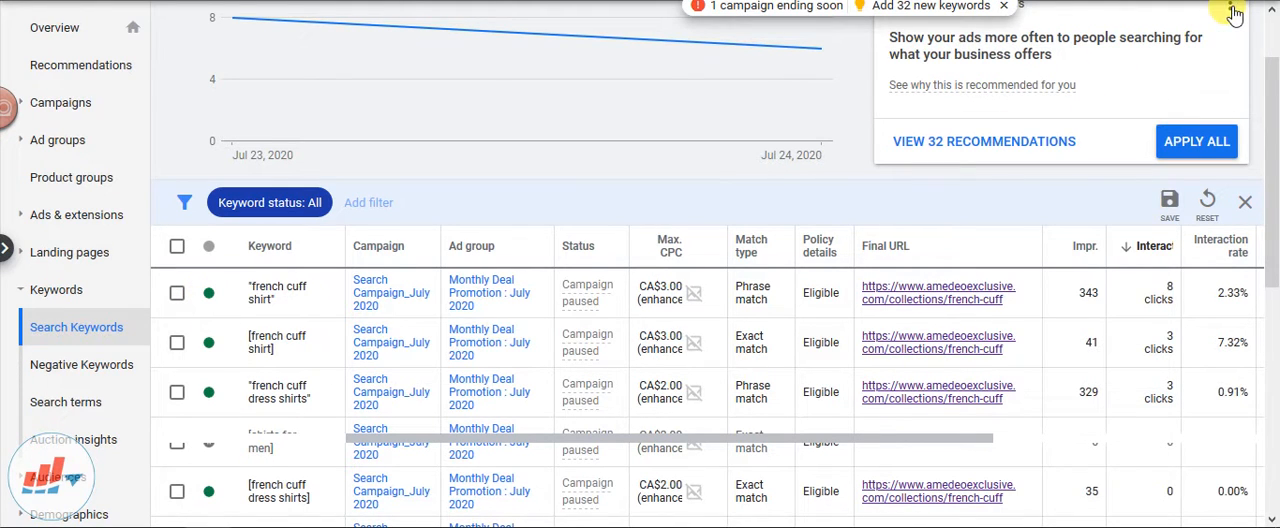
scroll(1229, 40, "up", 1)
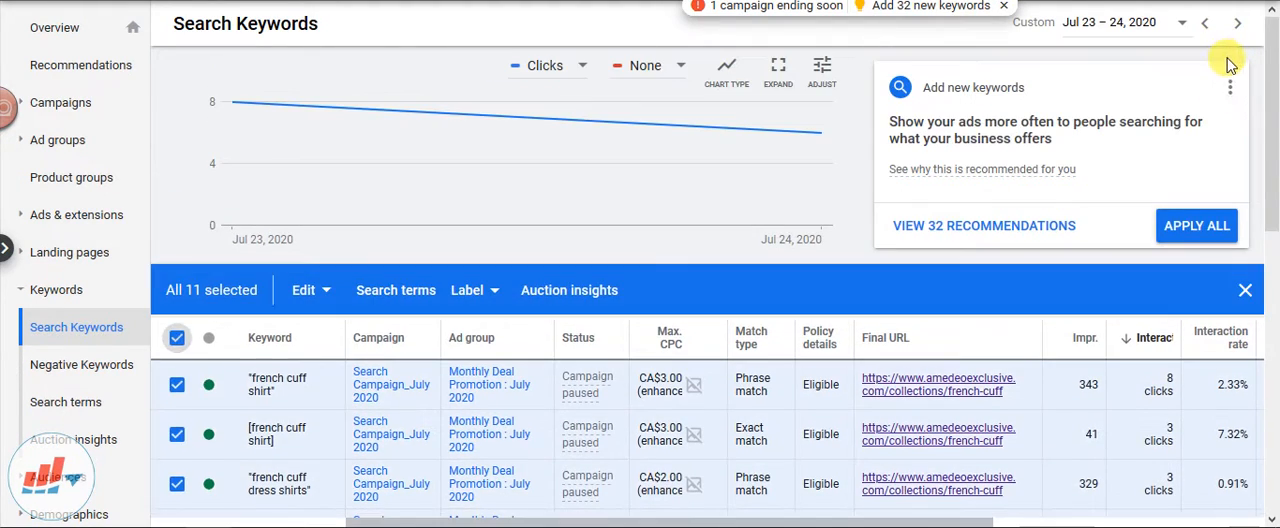
left_click(1229, 87)
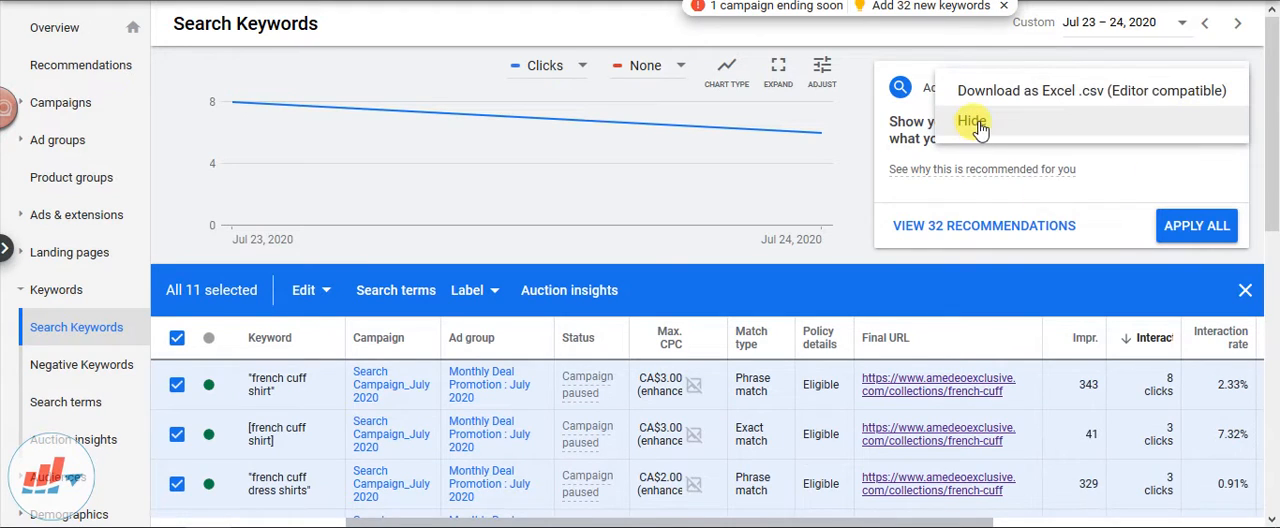
left_click(977, 126)
Examine the edit actions and the keyword text editor for the phrase-match keyword "french cuff shirt", leaving the keyword unedited and unselected
scroll(190, 300, "down", 1)
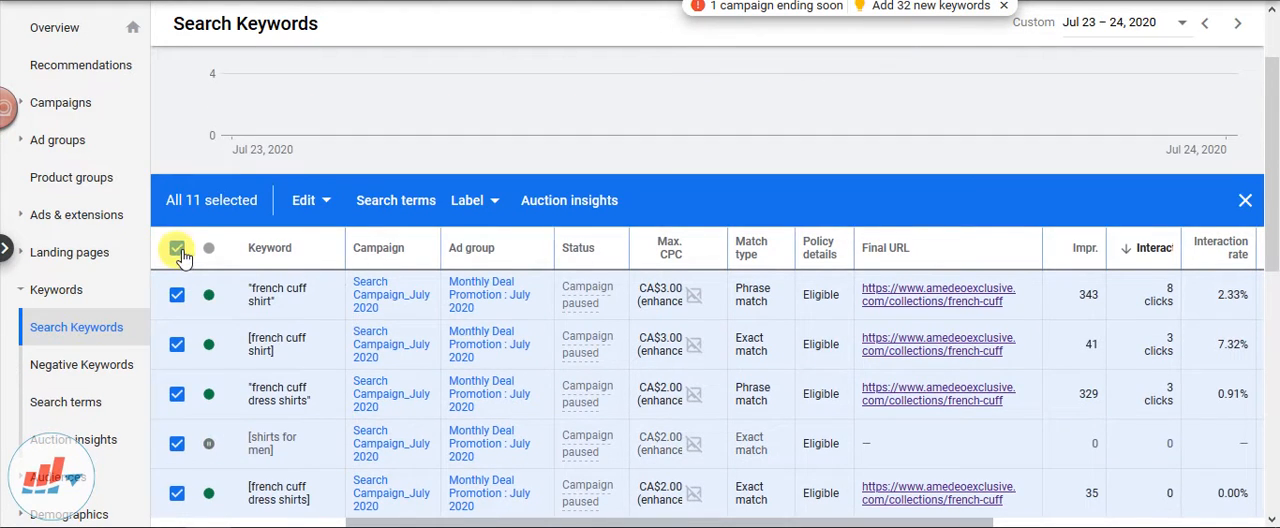
left_click(178, 249)
left_click(178, 296)
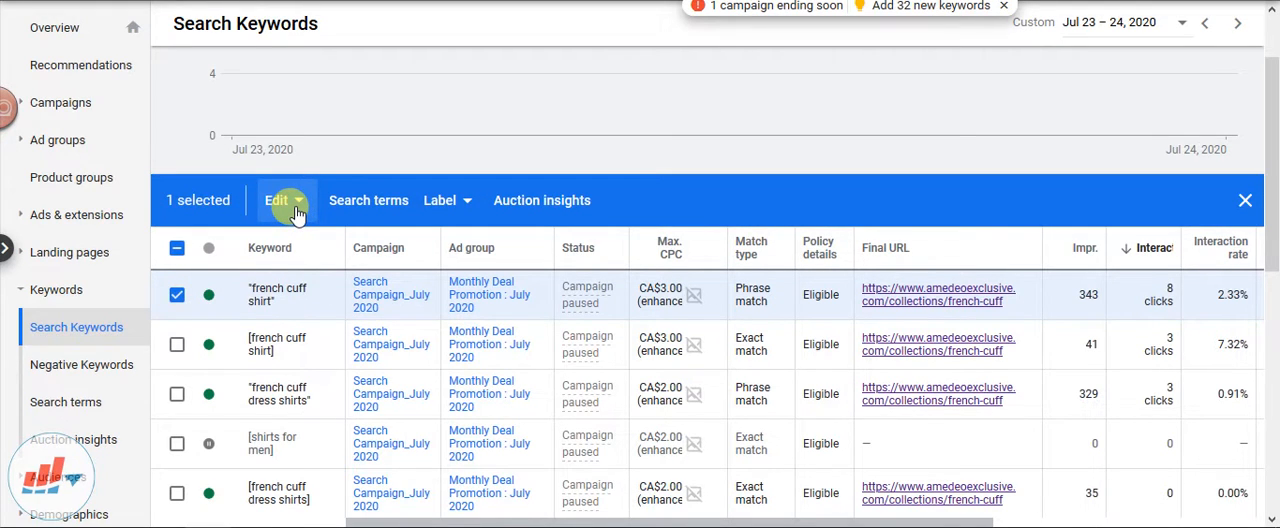
left_click(280, 201)
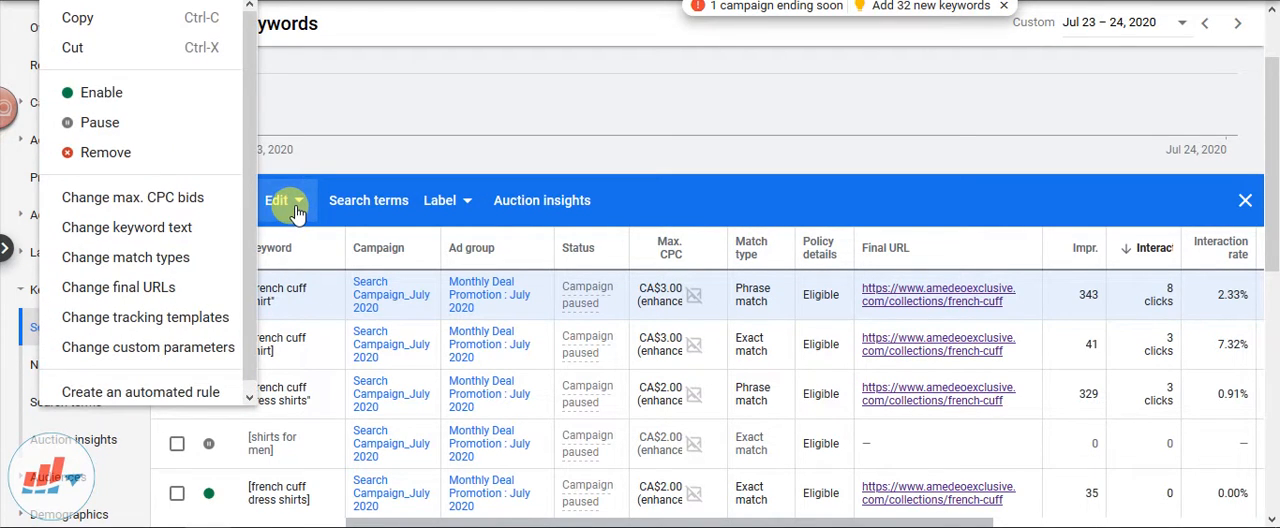
scroll(170, 248, "down", 1)
scroll(170, 249, "up", 1)
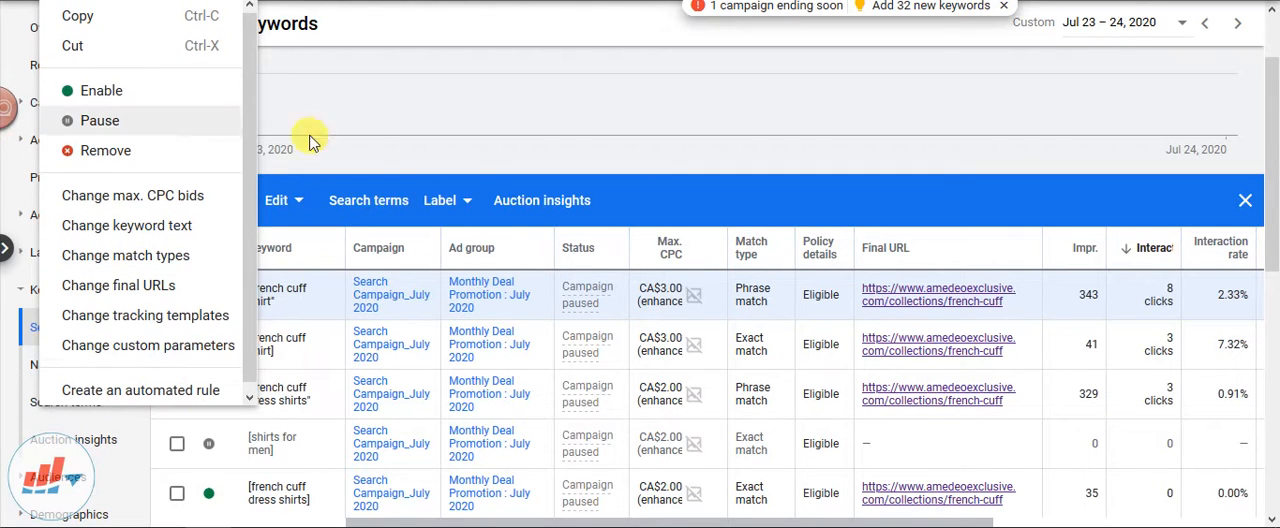
left_click(477, 160)
left_click(177, 296)
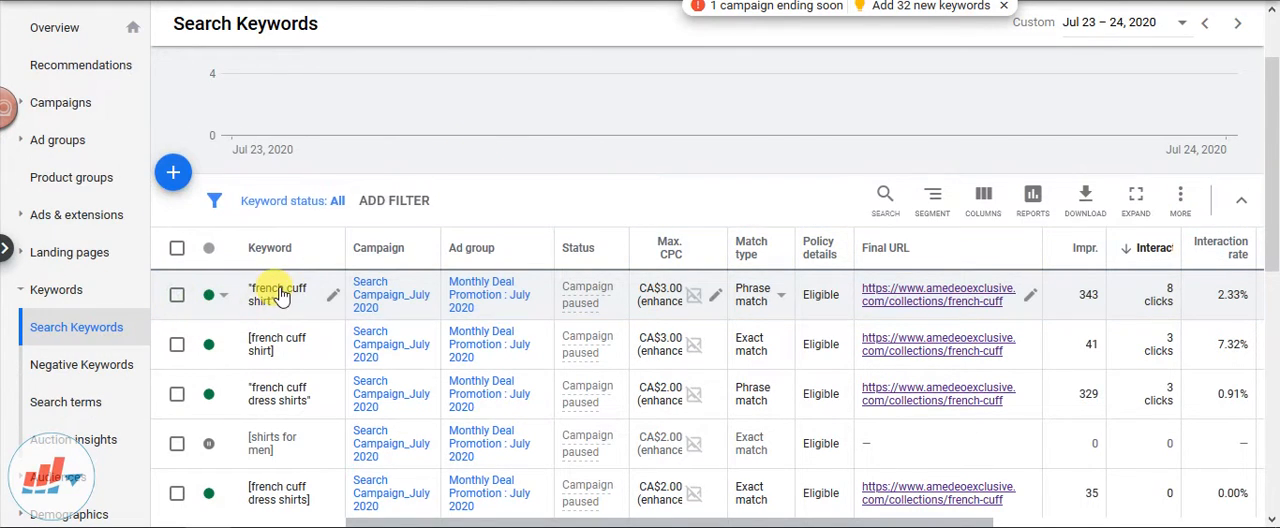
left_click(272, 290)
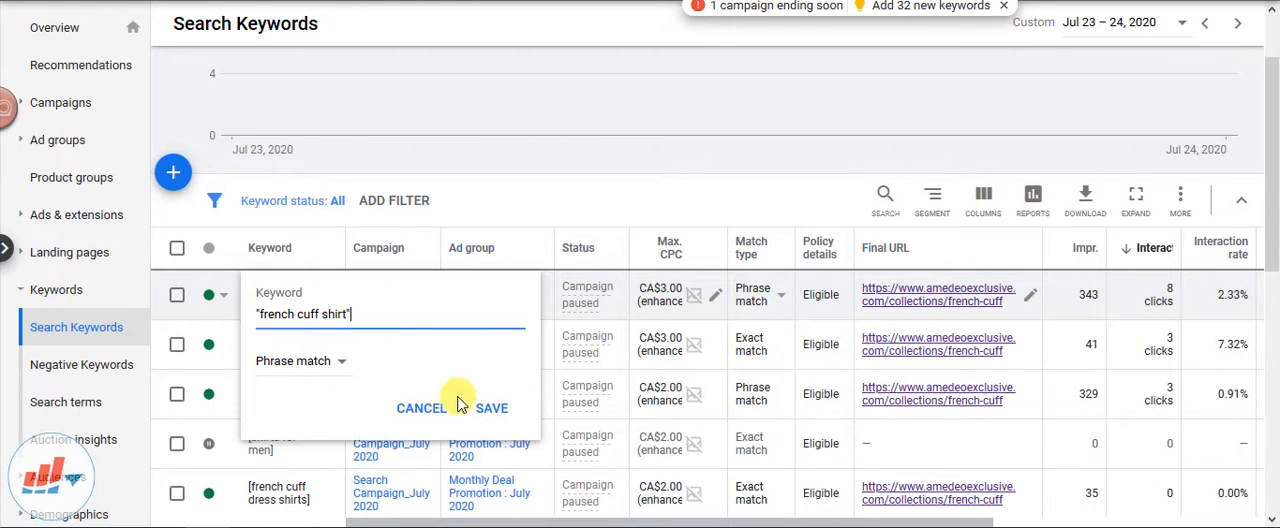
left_click(426, 408)
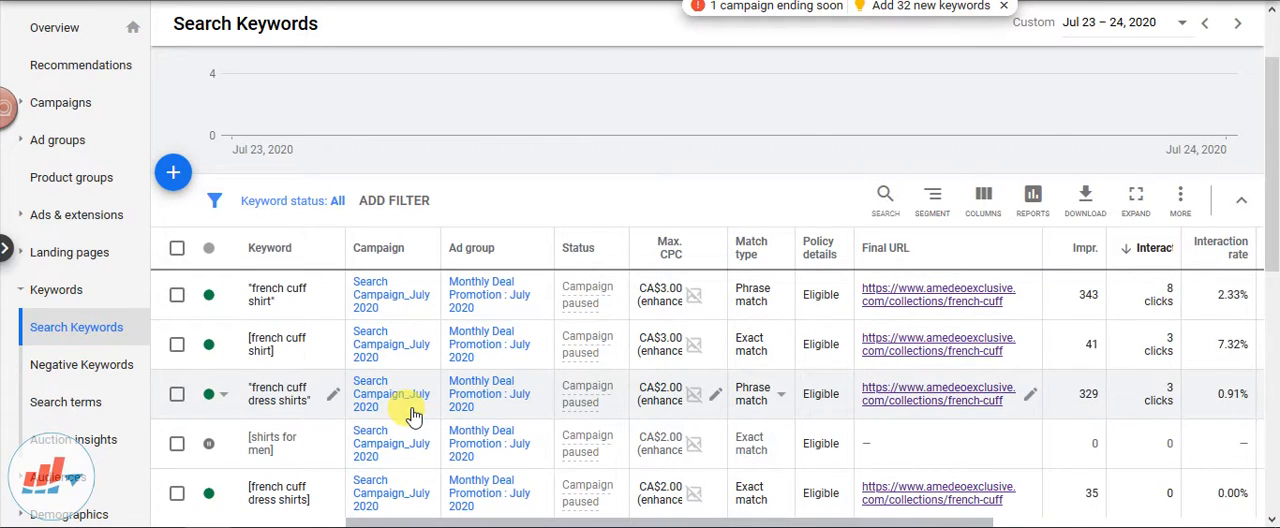
Open Search Campaign_July 2020 from the keyword list and look through its search keywords
scroll(415, 415, "down", 1)
scroll(415, 408, "up", 1)
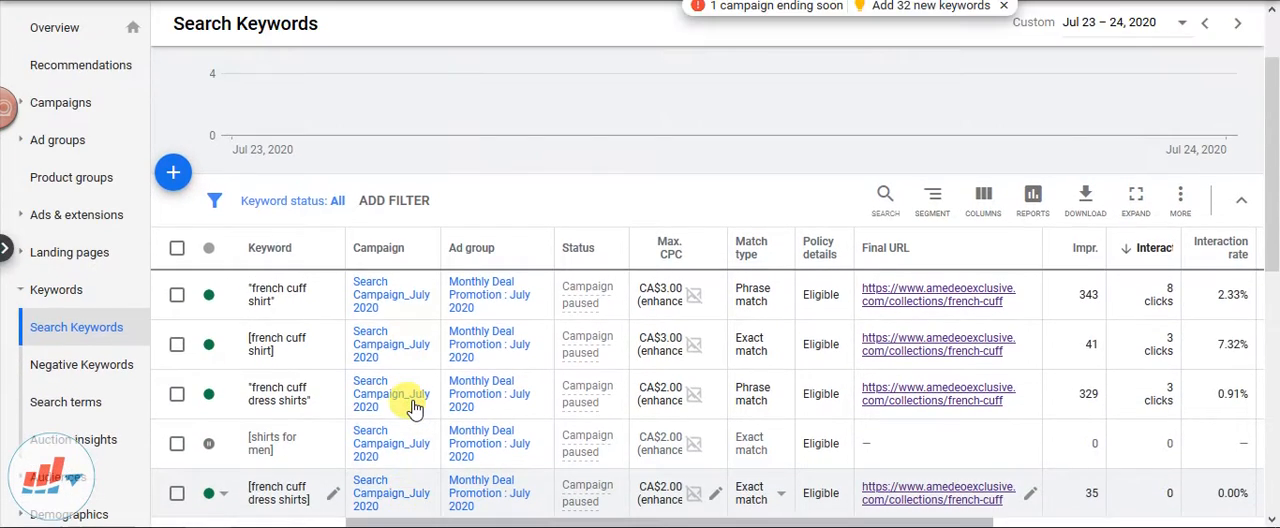
left_click(413, 400)
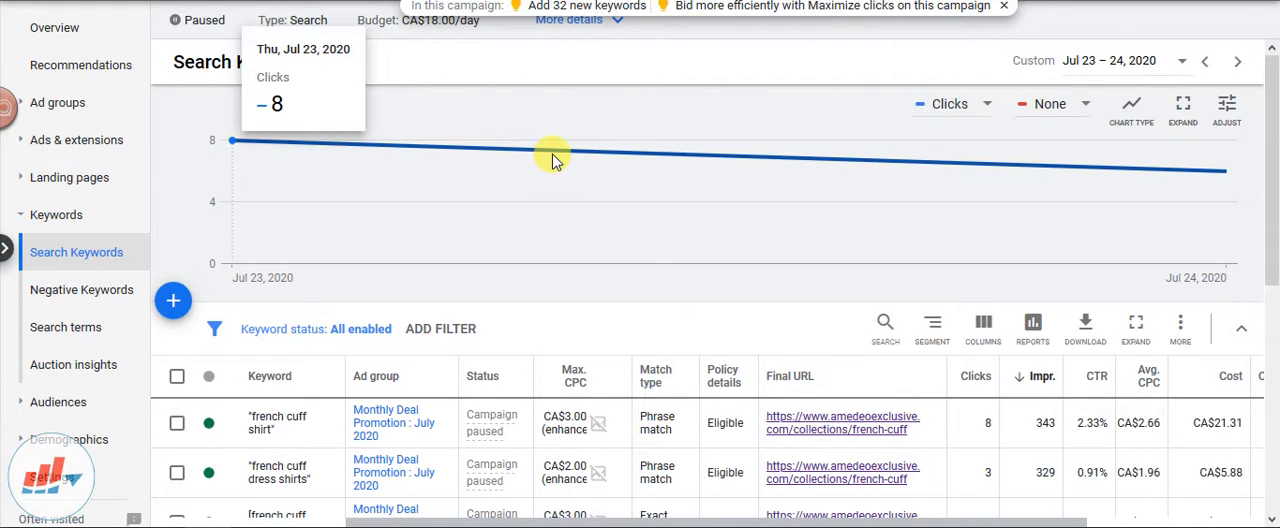
scroll(1057, 246, "down", 2)
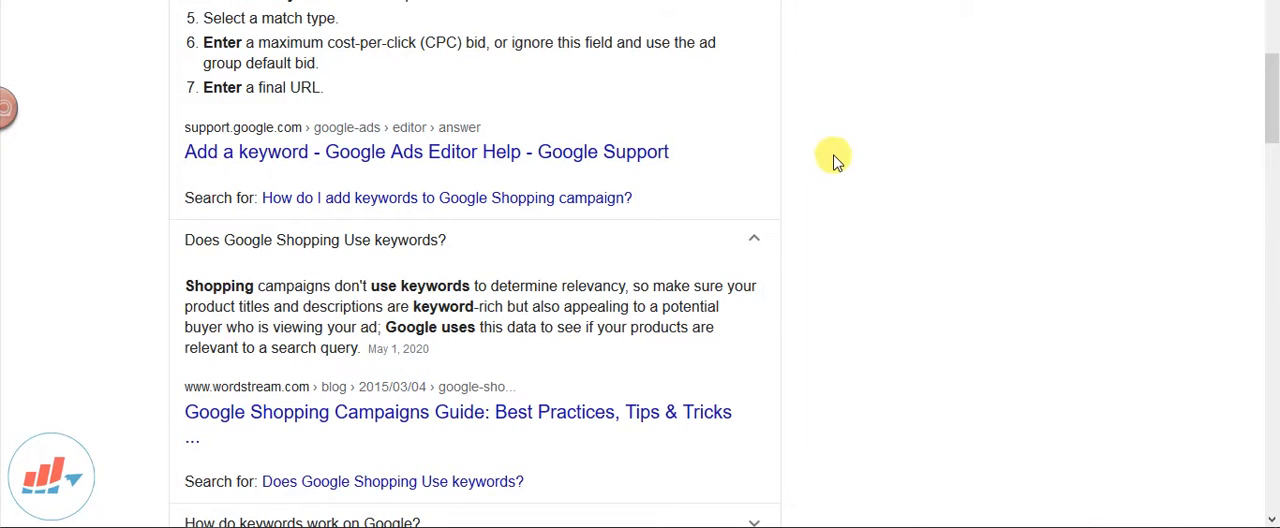
Switch to the Google search results and read the answer to "Does Google Shopping Use keywords?", highlighting its key sentences
scroll(835, 155, "down", 2)
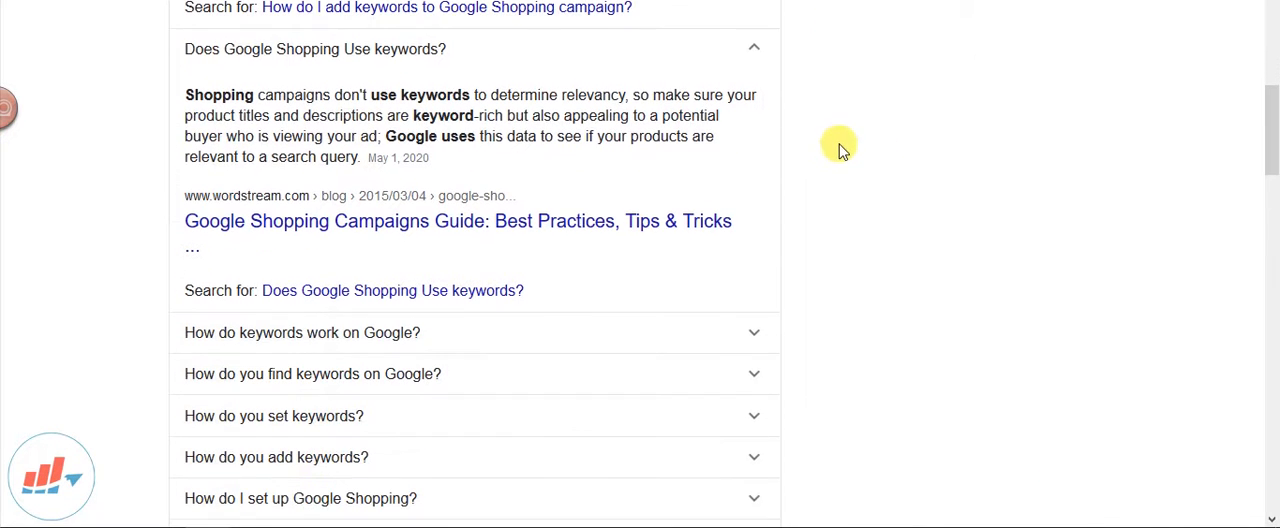
left_click_drag(186, 92, 489, 158)
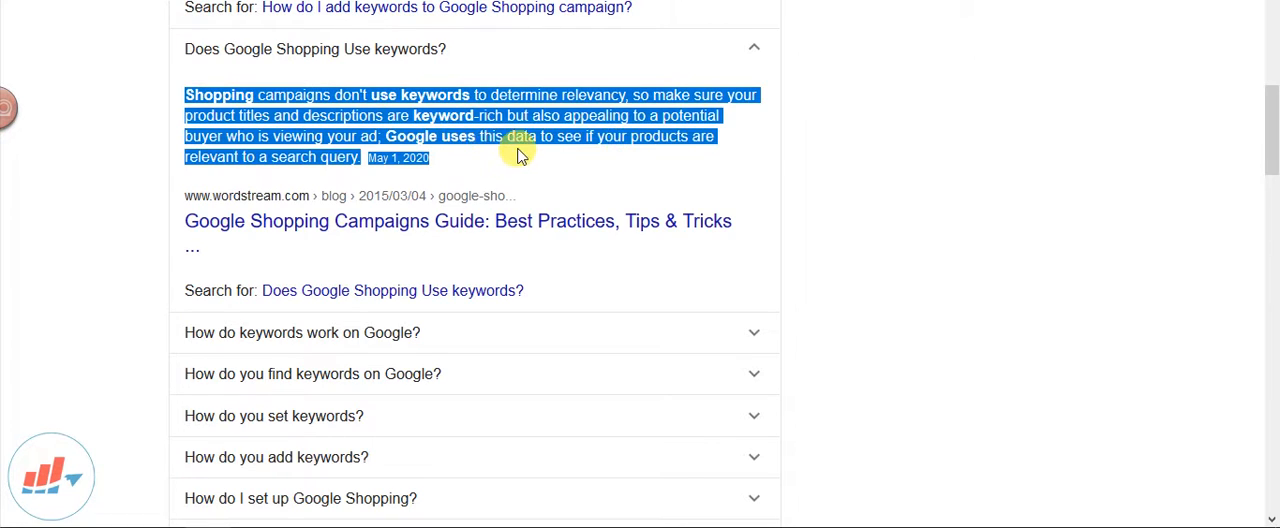
left_click(766, 150)
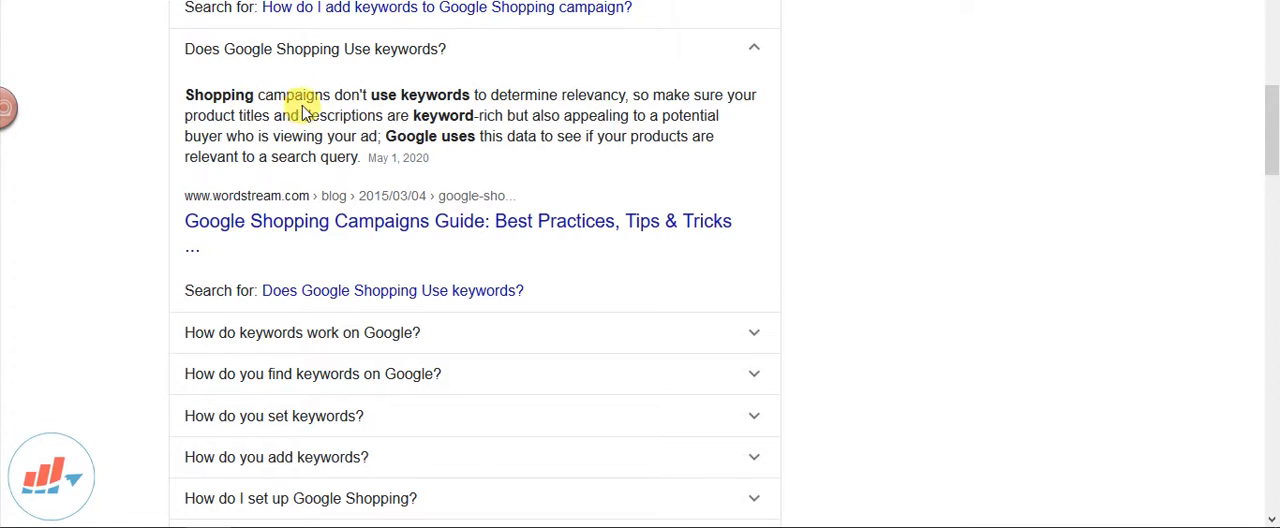
left_click_drag(487, 94, 749, 120)
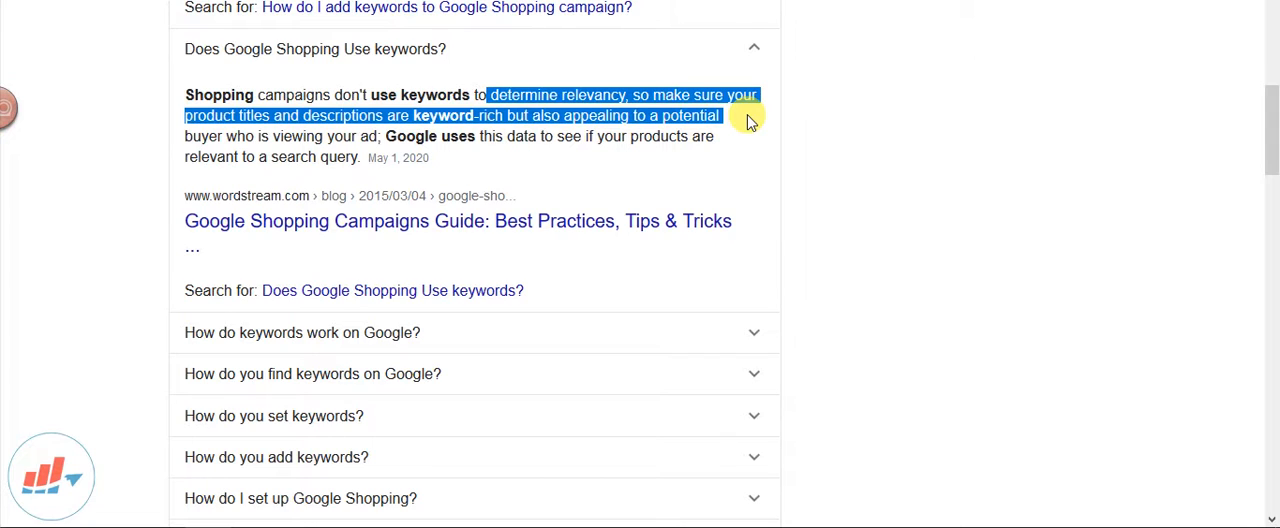
left_click_drag(749, 121, 751, 138)
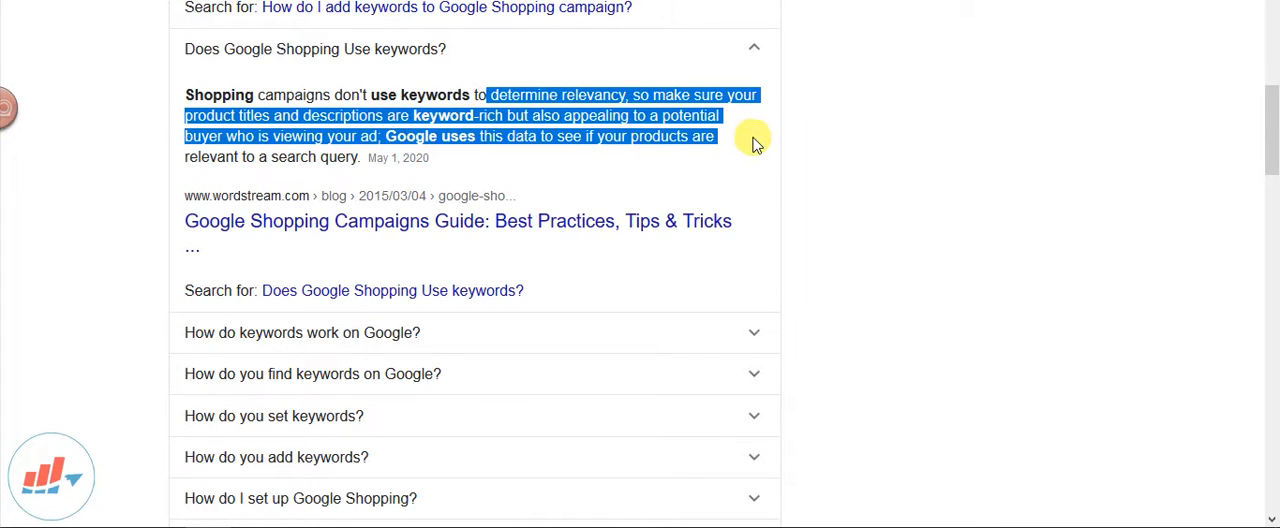
left_click_drag(753, 143, 366, 168)
left_click(887, 149)
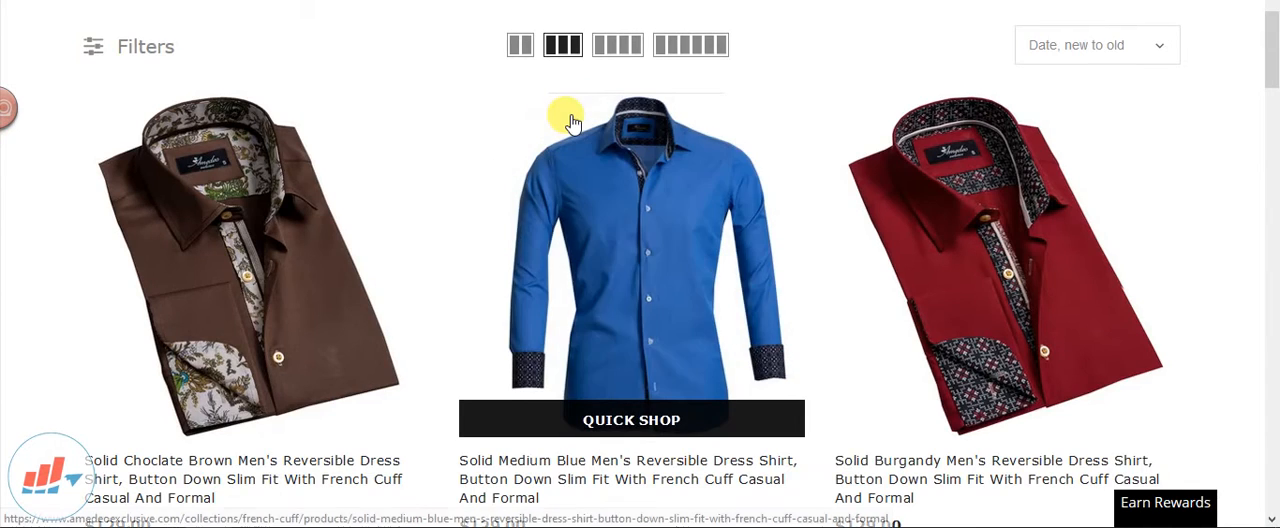
Switch to the Amedeo store website and open the Reversible French Cuff shirts collection
scroll(569, 120, "up", 4)
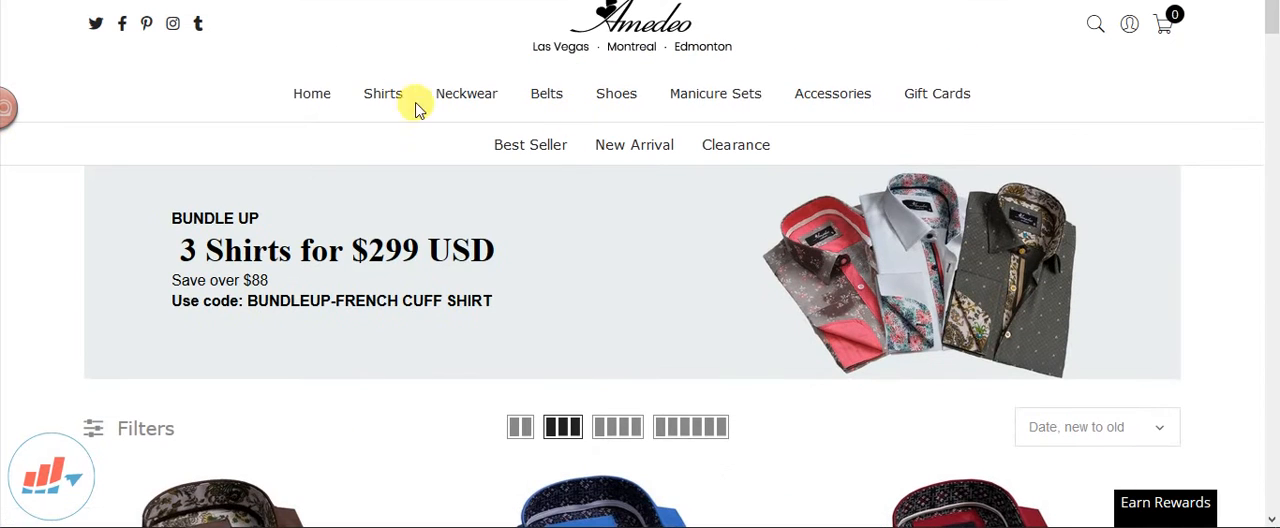
mouse_move(397, 101)
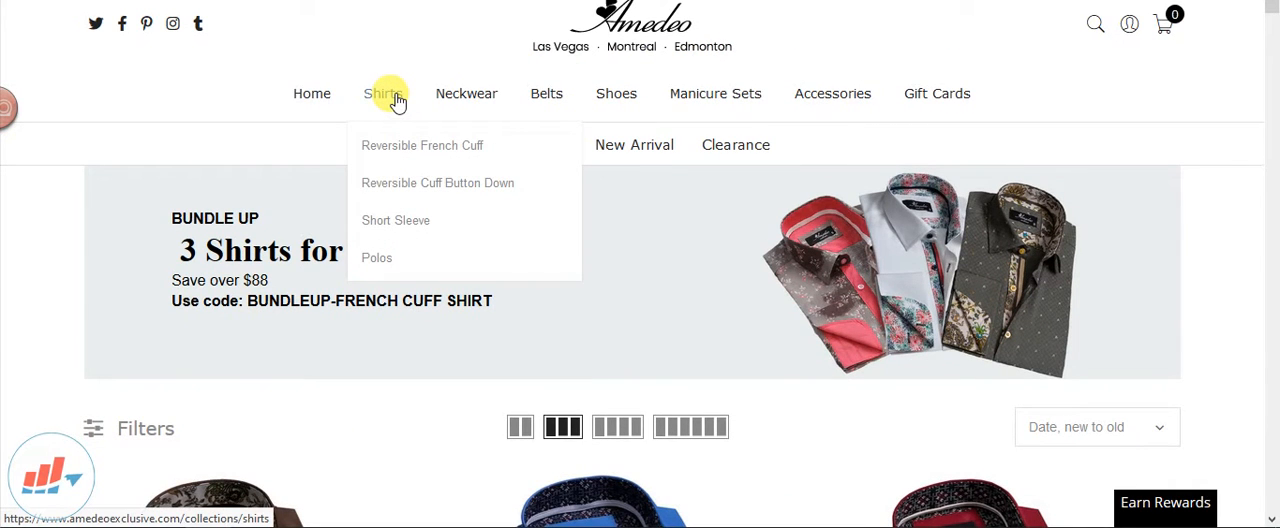
left_click(417, 52)
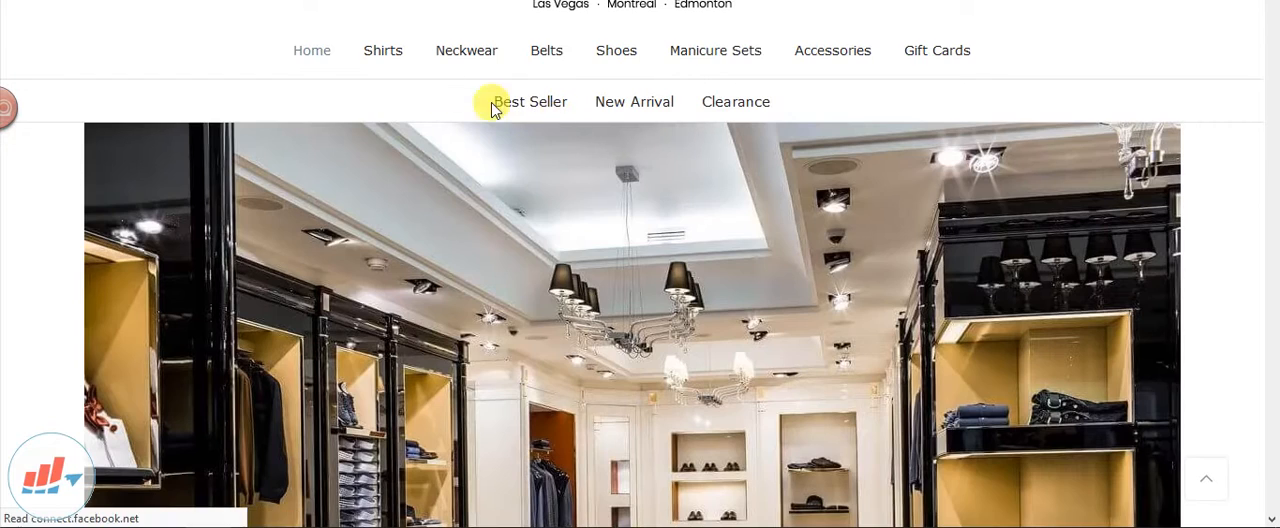
mouse_move(380, 51)
left_click(390, 105)
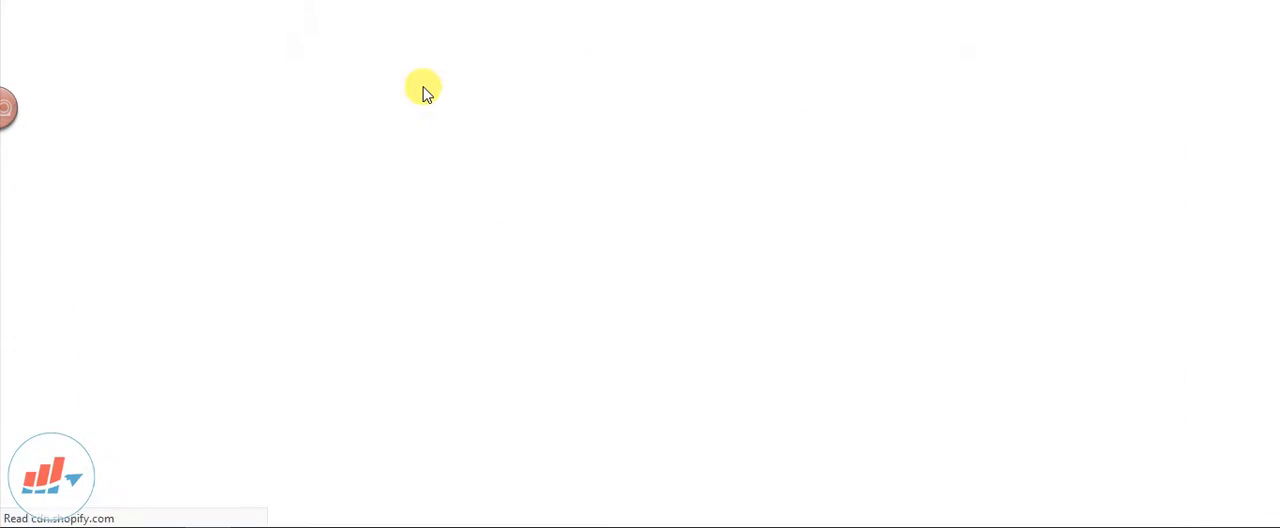
Examine the product titles in the French cuff shirts collection and compare the store's categories with the search campaign in Google Ads
scroll(514, 151, "down", 4)
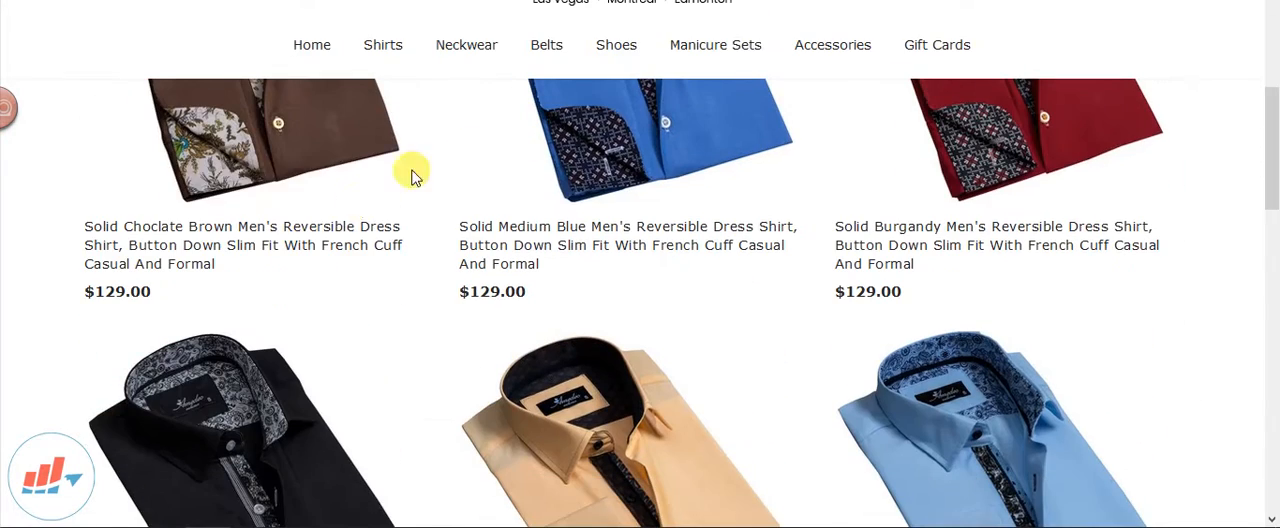
scroll(680, 250, "up", 1)
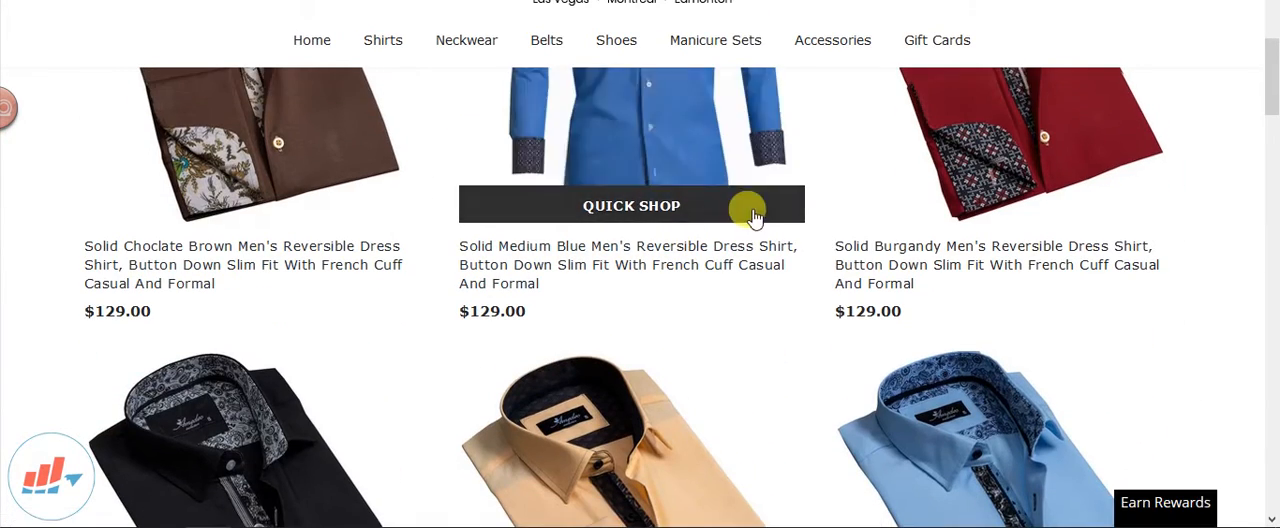
scroll(720, 137, "up", 1)
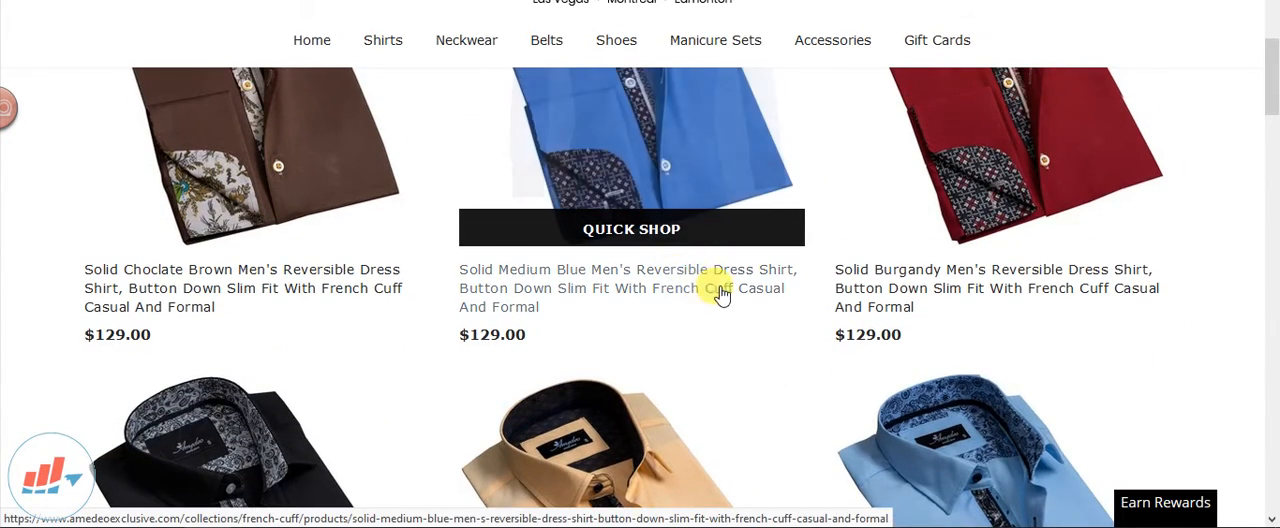
scroll(300, 206, "up", 5)
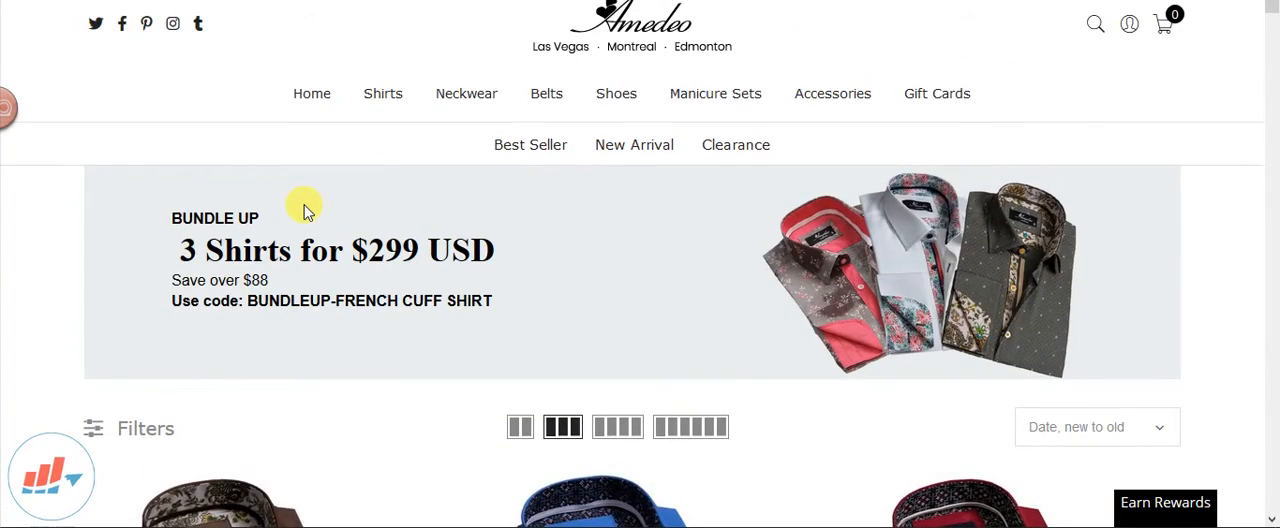
scroll(311, 221, "down", 5)
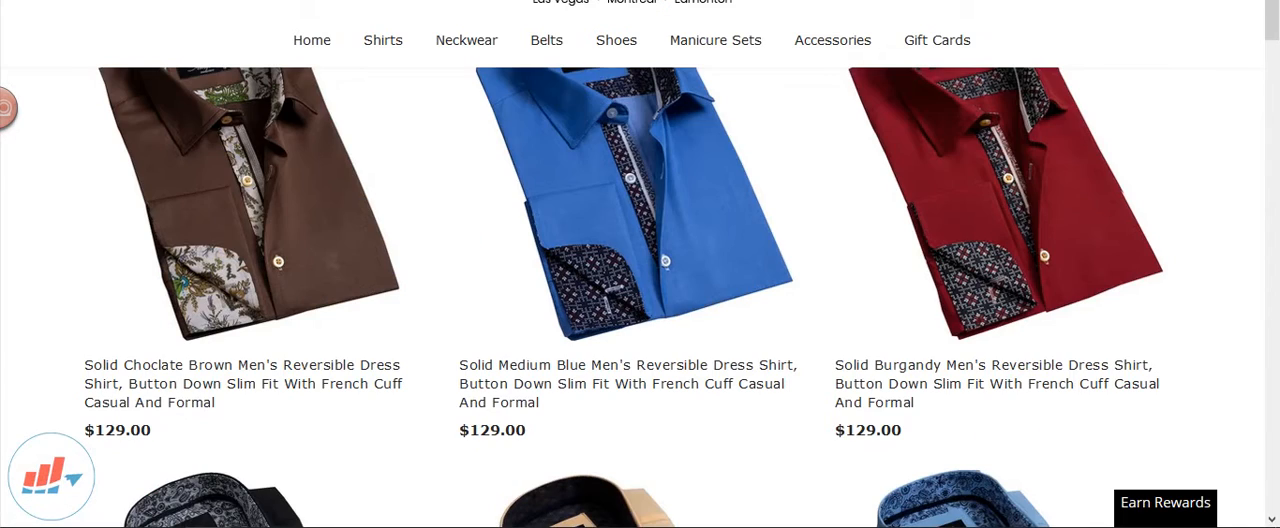
mouse_move(443, 27)
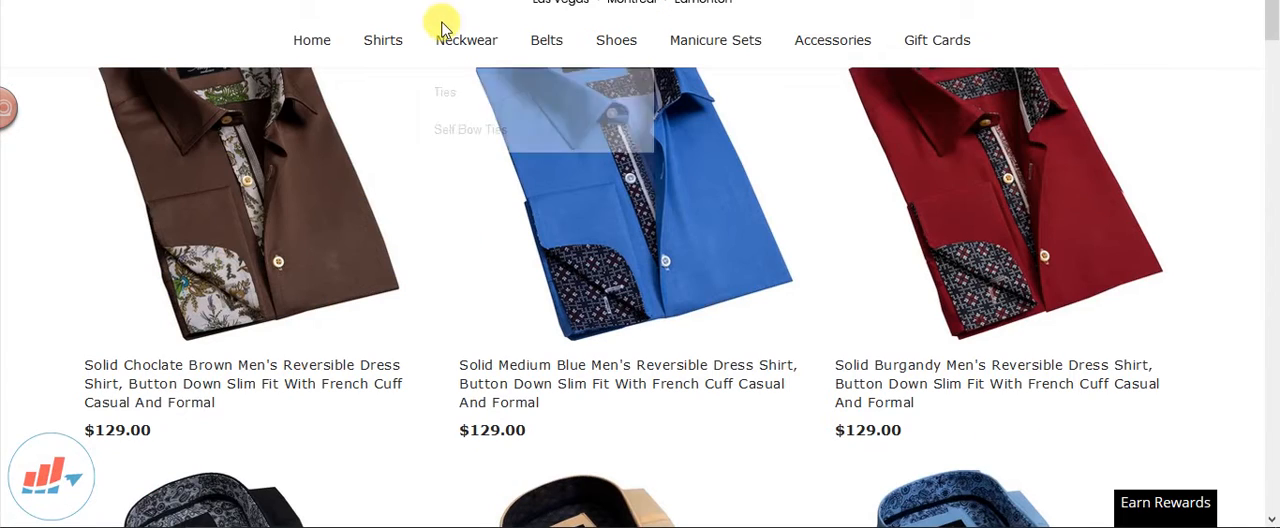
mouse_move(392, 44)
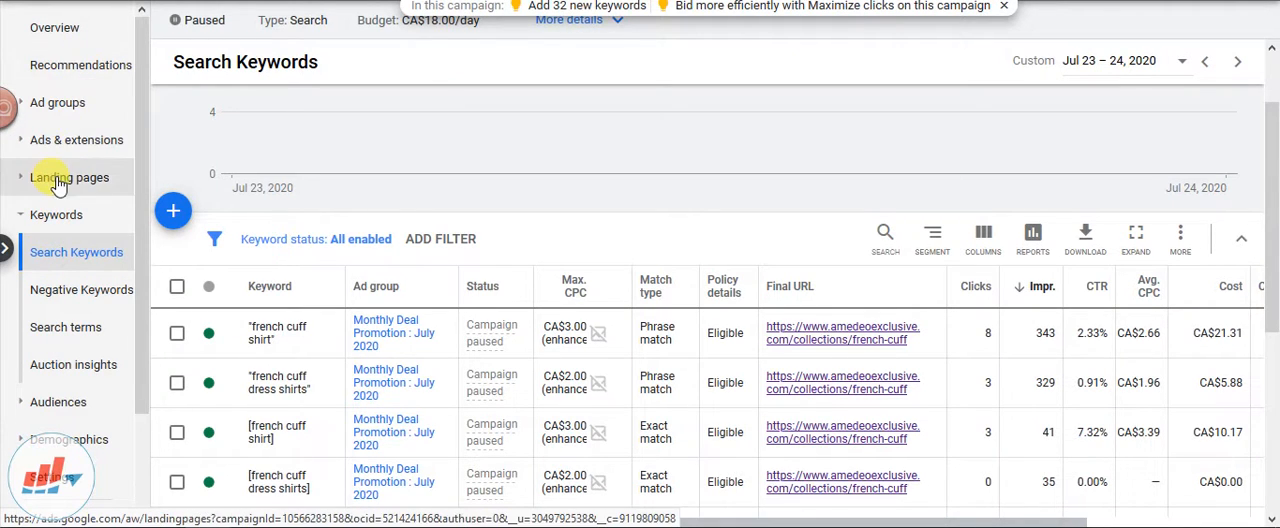
Return to the list of all campaigns in Google Ads and open the Shopping AD_July 2020 campaign
scroll(75, 205, "down", 1)
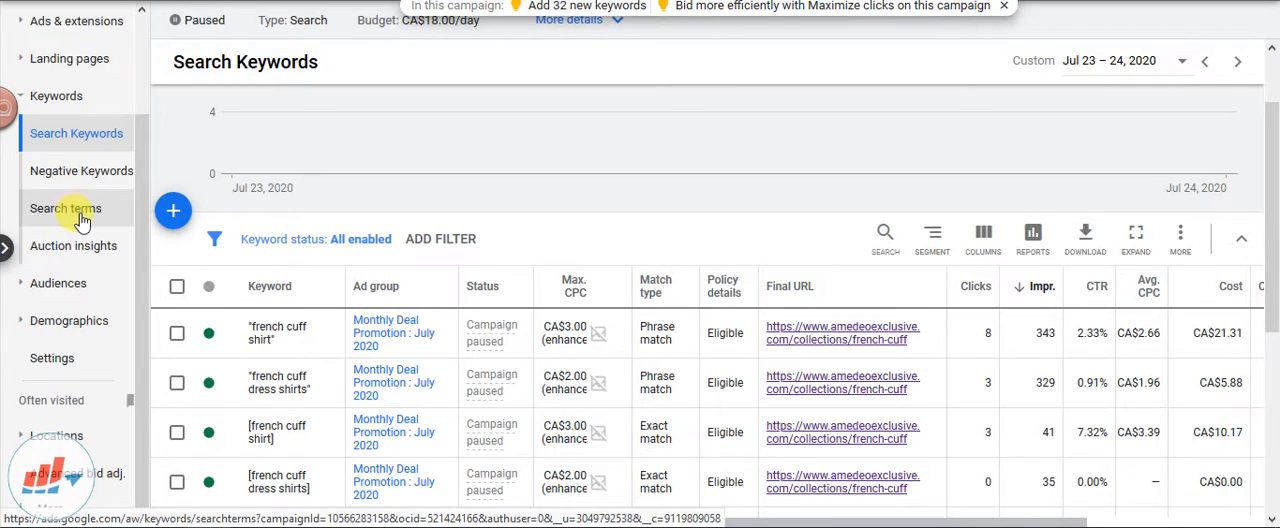
scroll(82, 220, "up", 1)
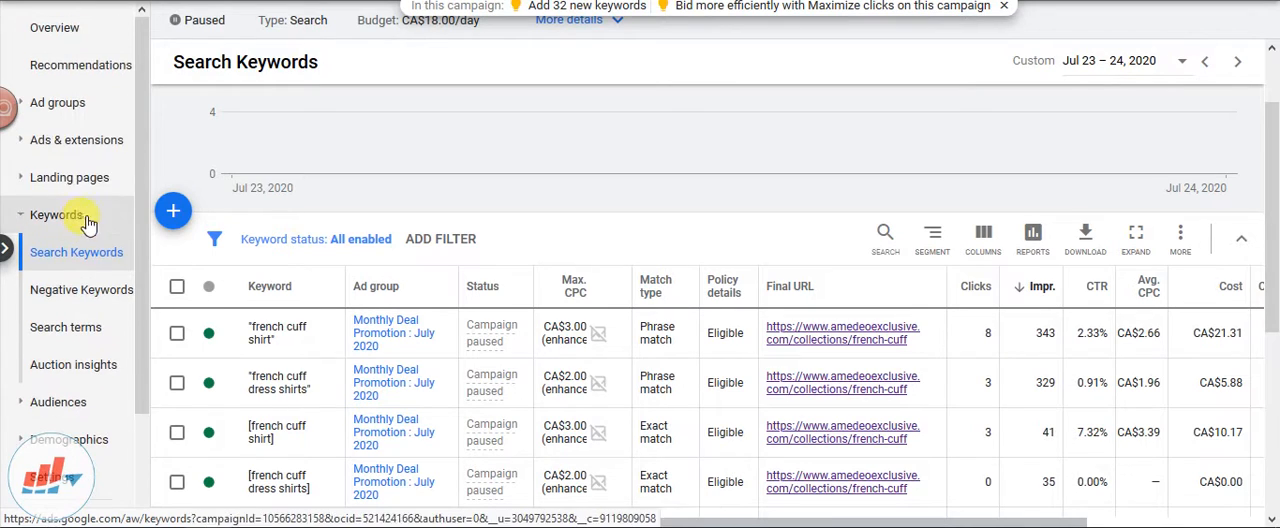
left_click(85, 38)
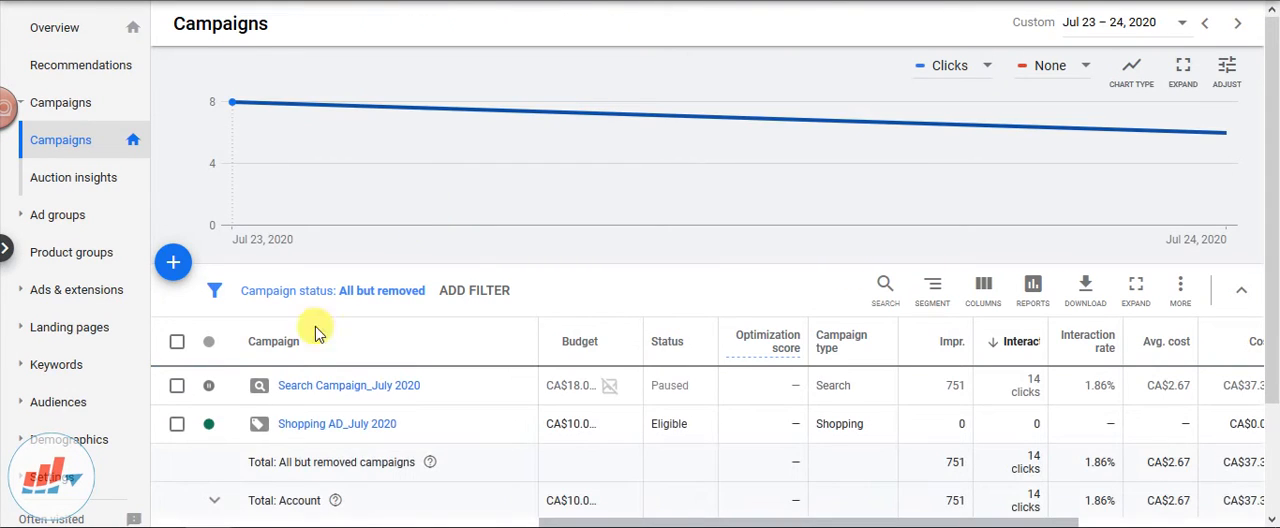
left_click(333, 425)
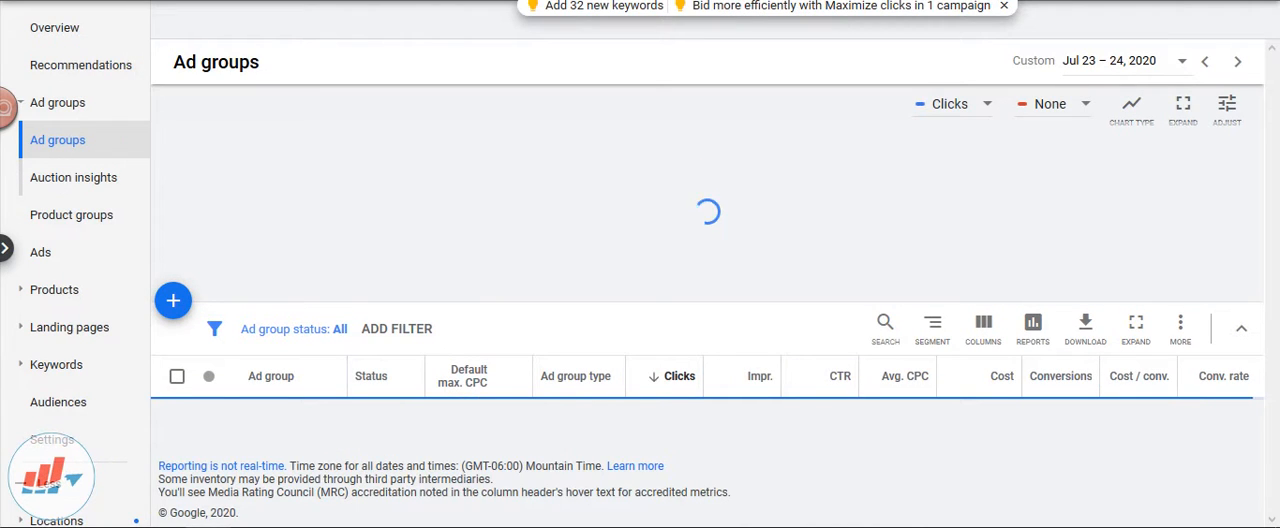
key("alt+Left")
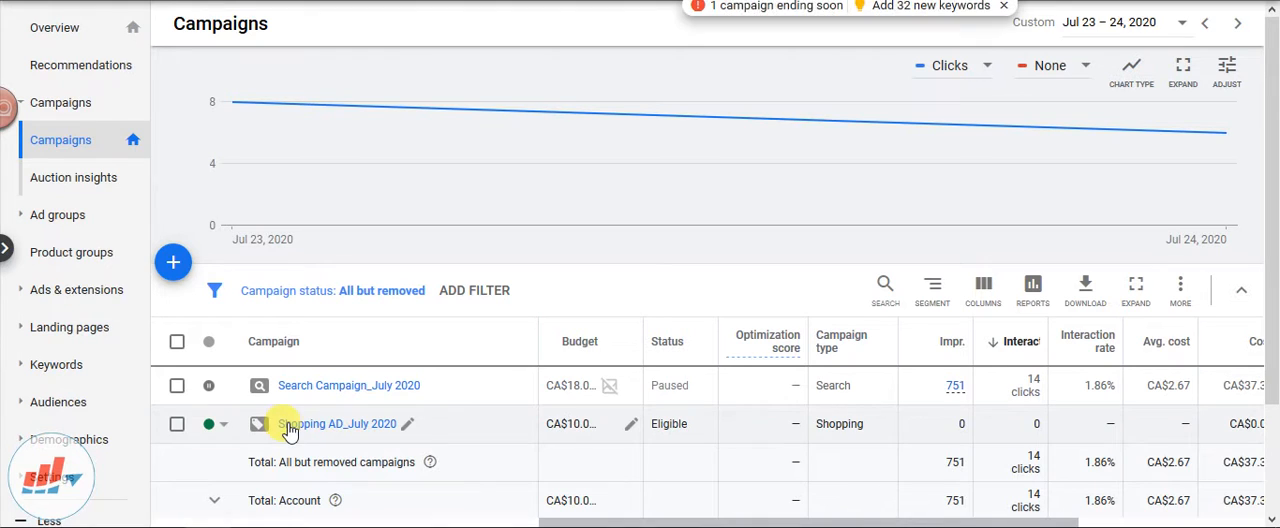
left_click(258, 430)
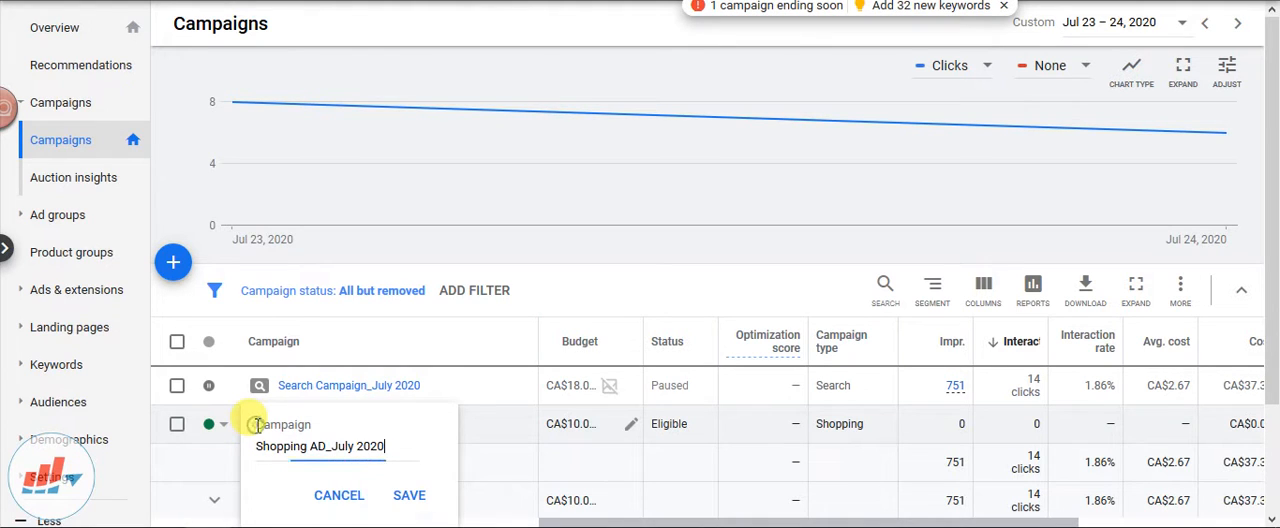
left_click(337, 491)
left_click(373, 430)
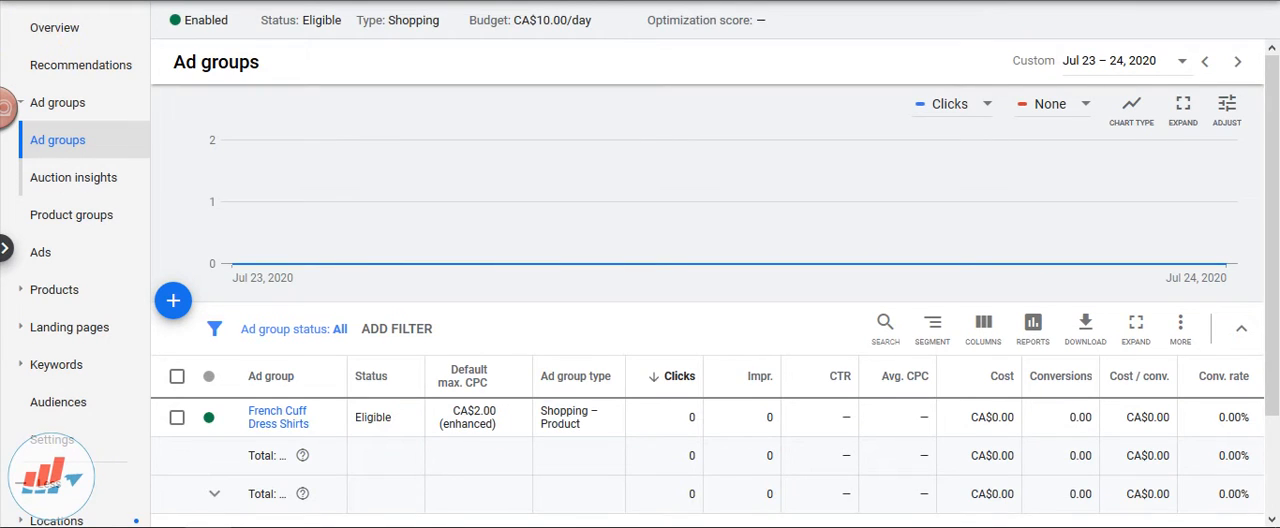
key("alt+Left")
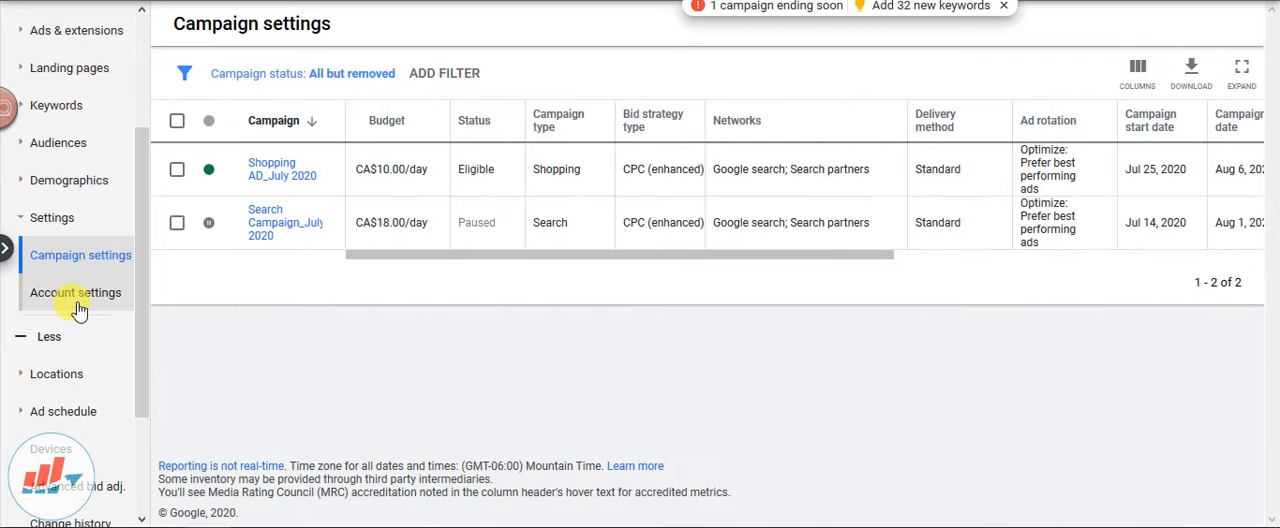
Open the settings of the Shopping AD_July 2020 campaign from the list of campaign settings
scroll(90, 308, "up", 3)
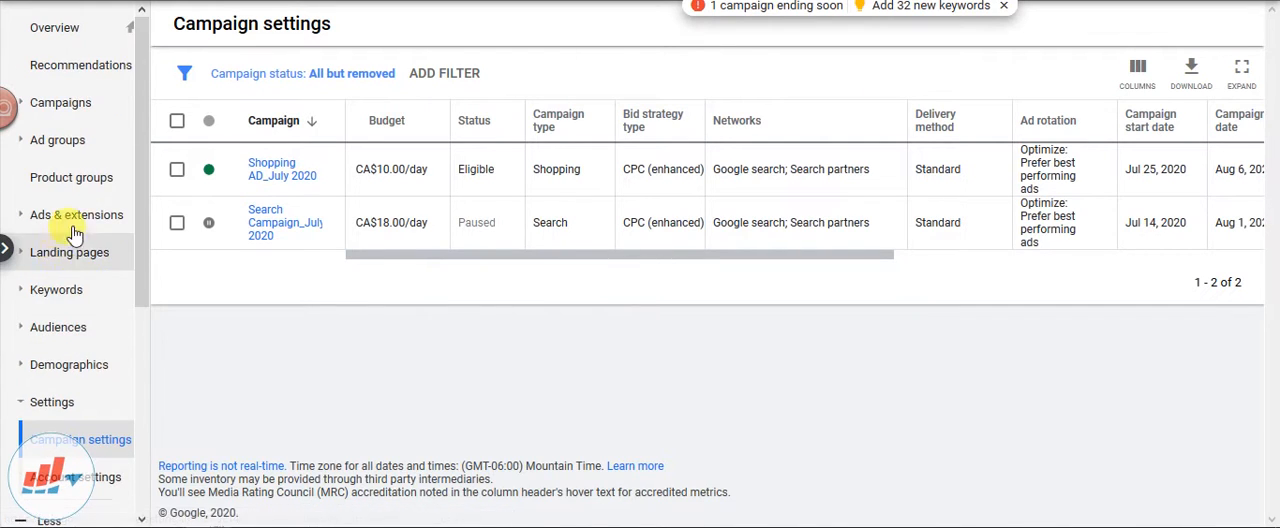
scroll(90, 210, "down", 3)
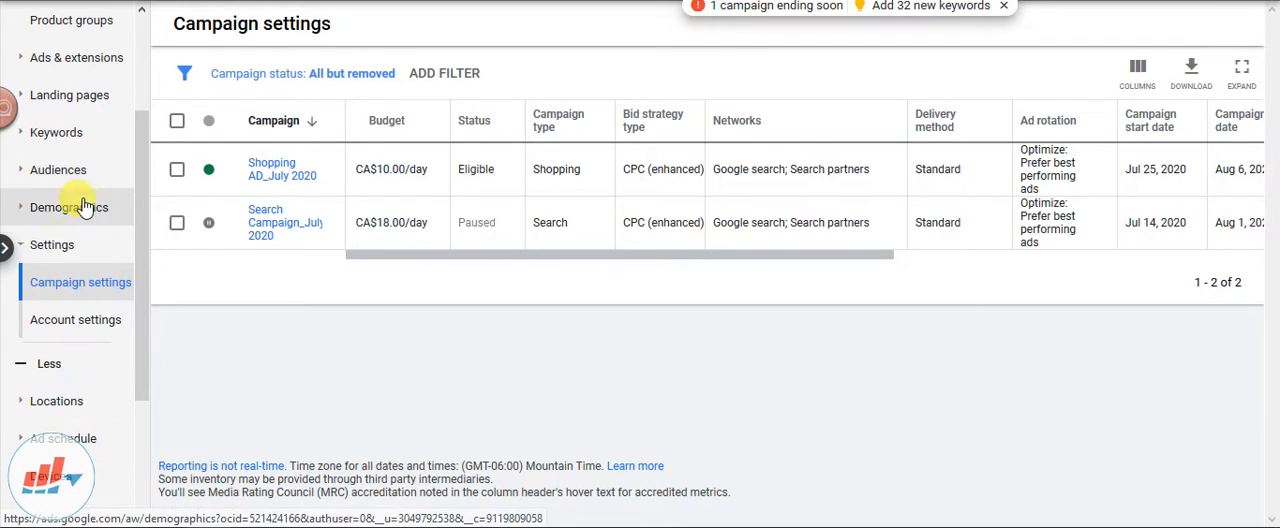
left_click(40, 298)
left_click(262, 176)
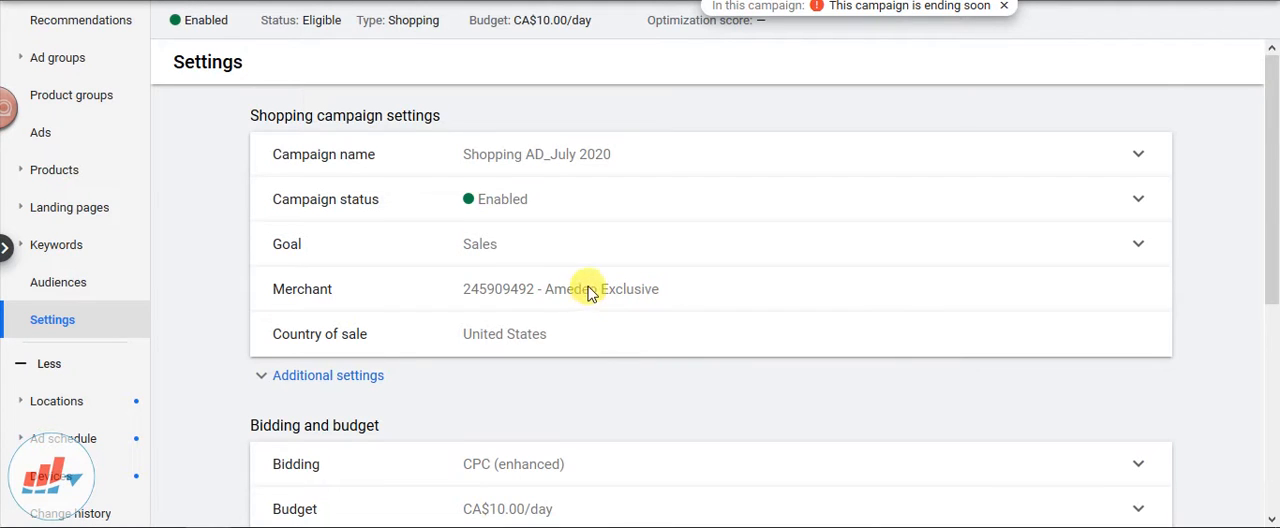
Review the shopping campaign's settings and expand its additional settings to open the inventory filter for editing
scroll(590, 287, "down", 2)
scroll(600, 276, "down", 2)
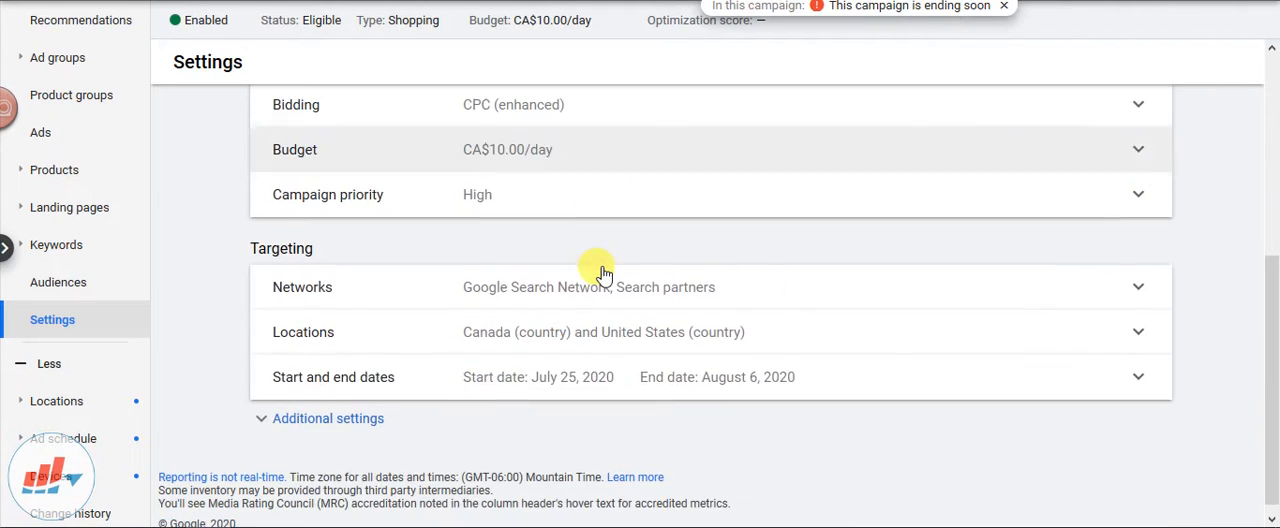
scroll(600, 276, "up", 3)
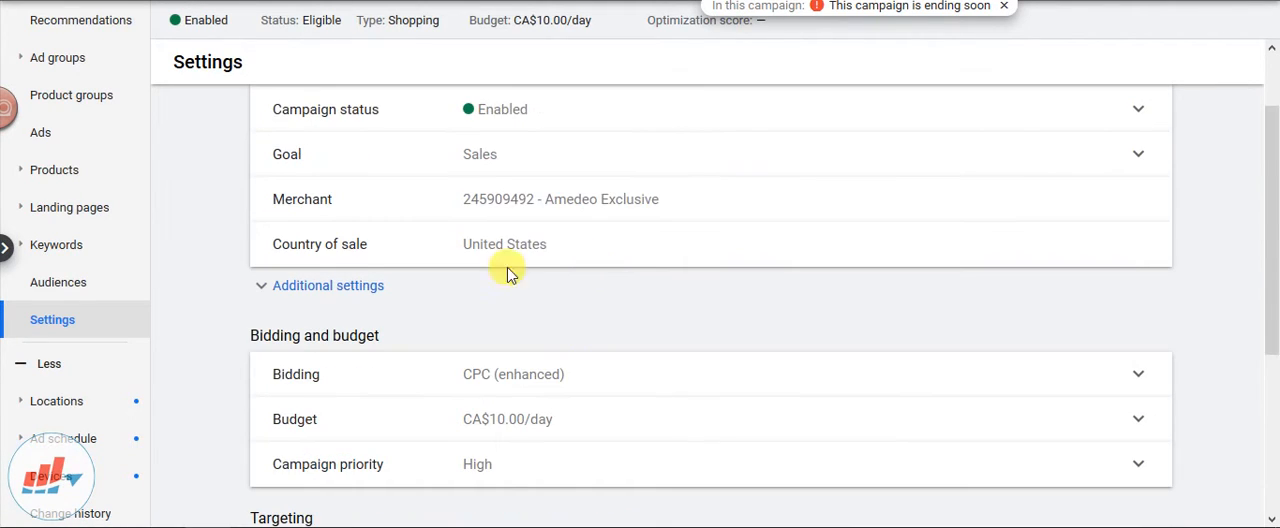
left_click(350, 286)
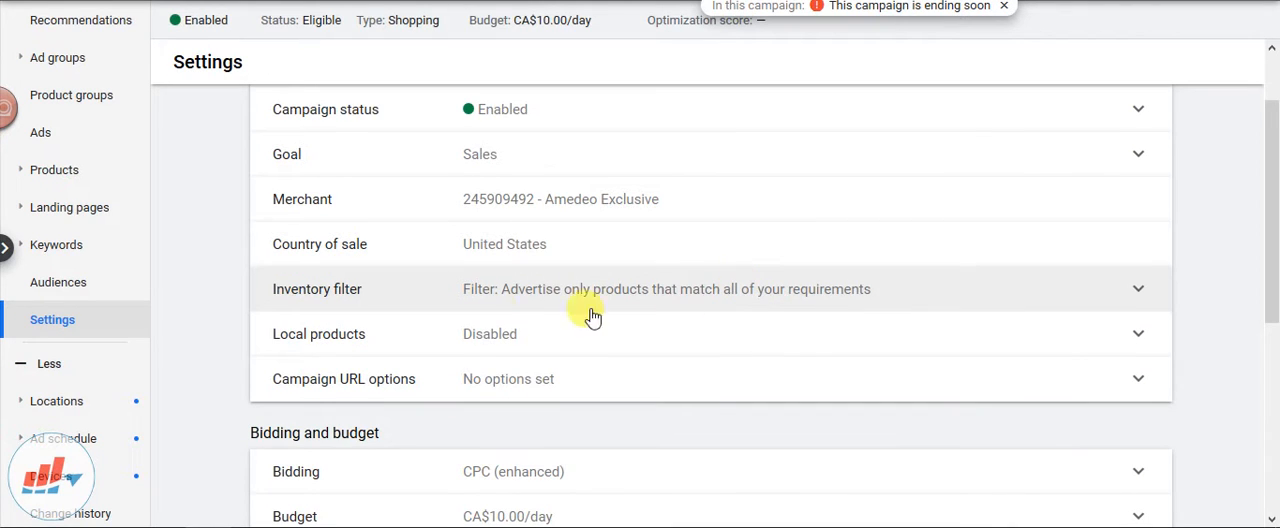
left_click(586, 298)
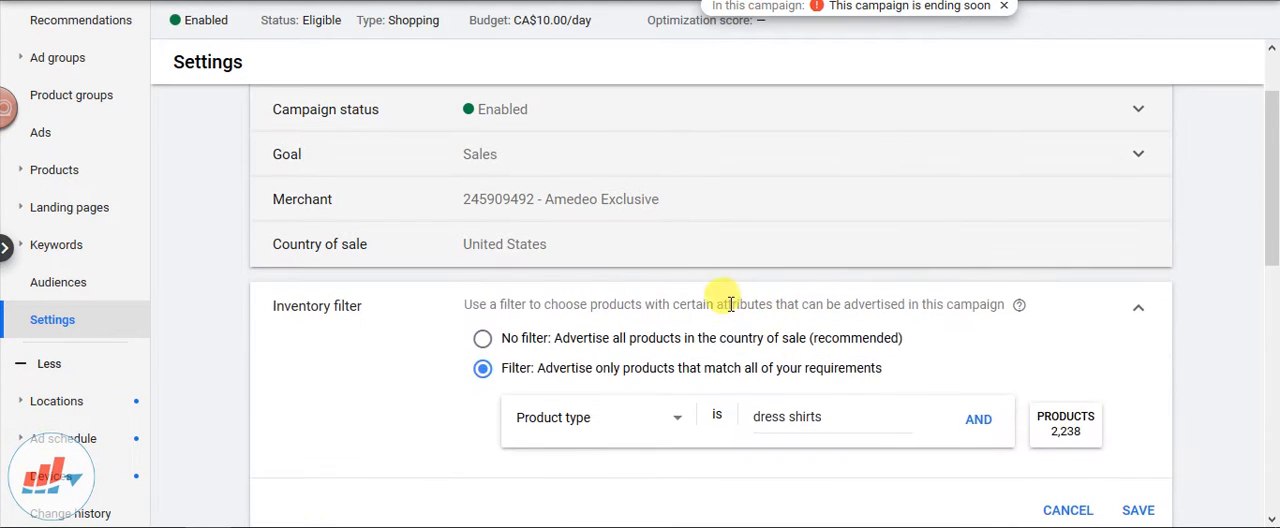
scroll(690, 302, "down", 1)
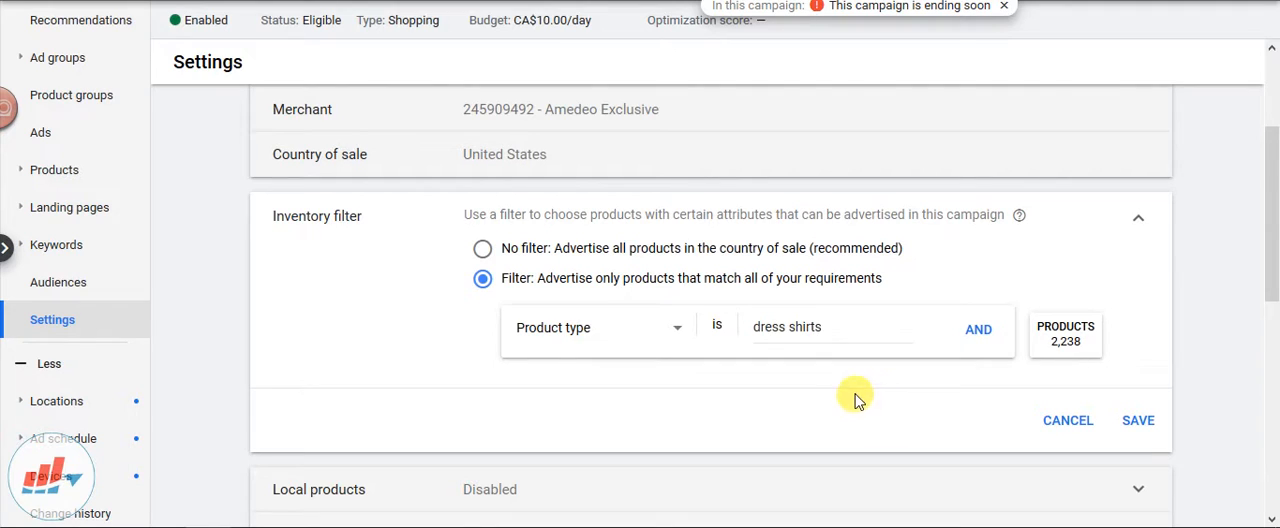
Examine the product types offered as values for the inventory filter, keeping dress shirts selected
left_click(757, 326)
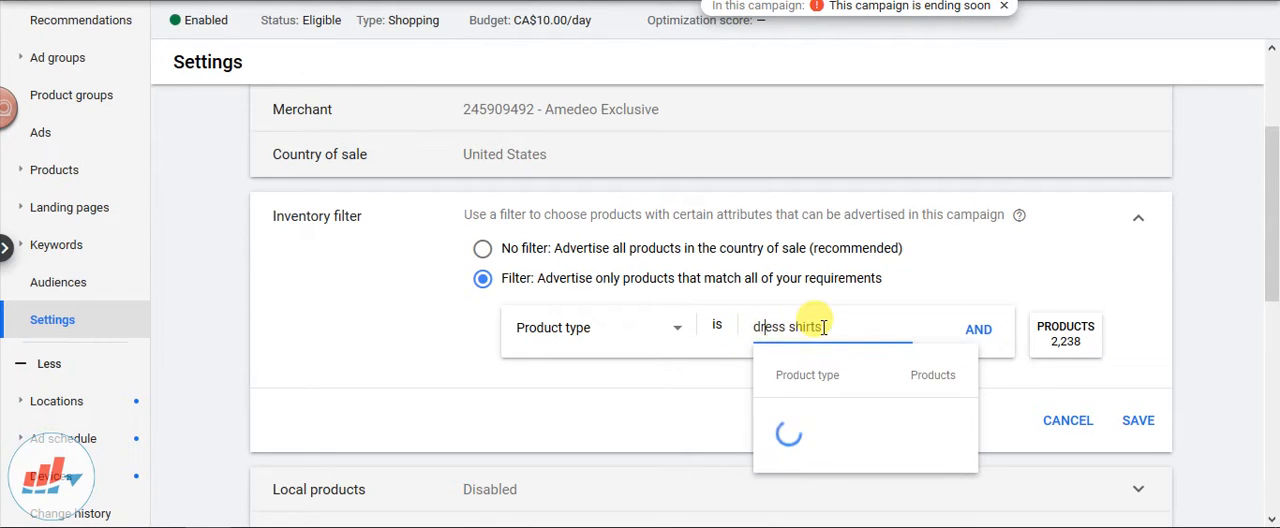
left_click_drag(824, 326, 718, 330)
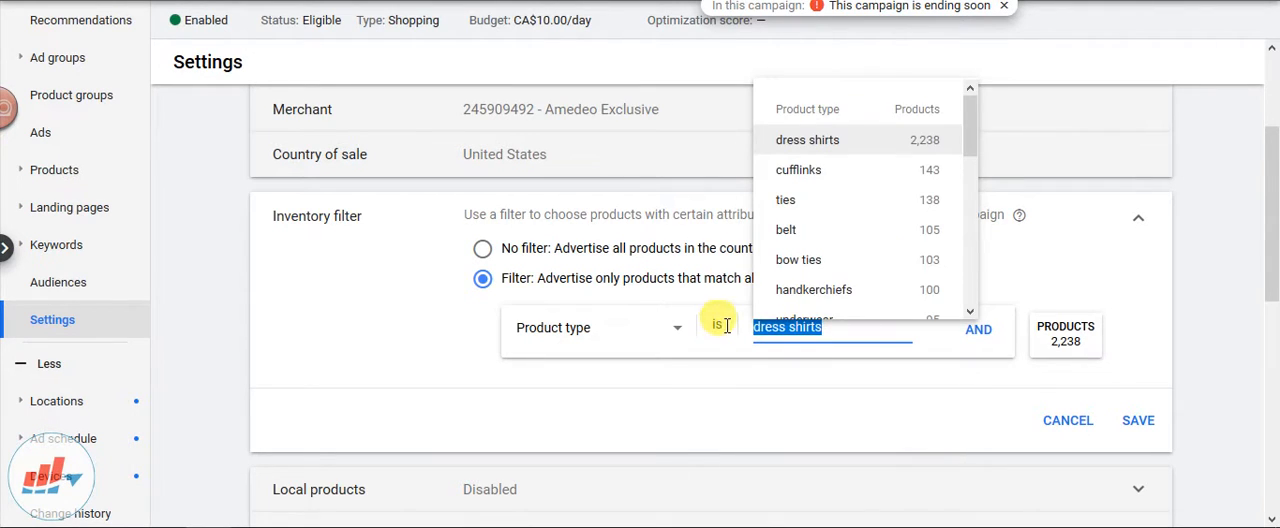
scroll(853, 235, "down", 3)
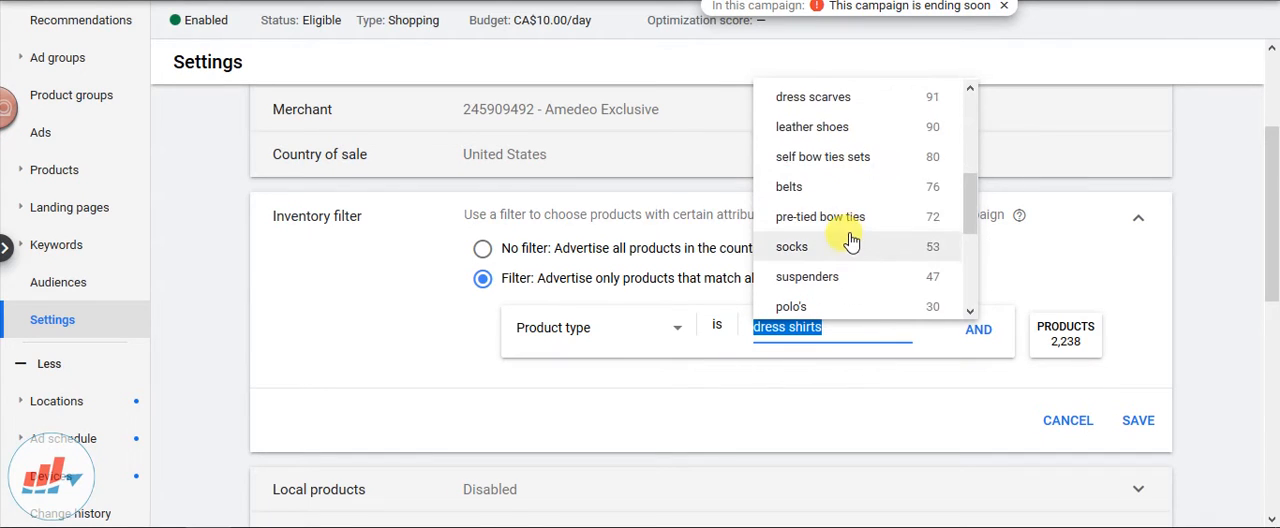
scroll(853, 240, "down", 4)
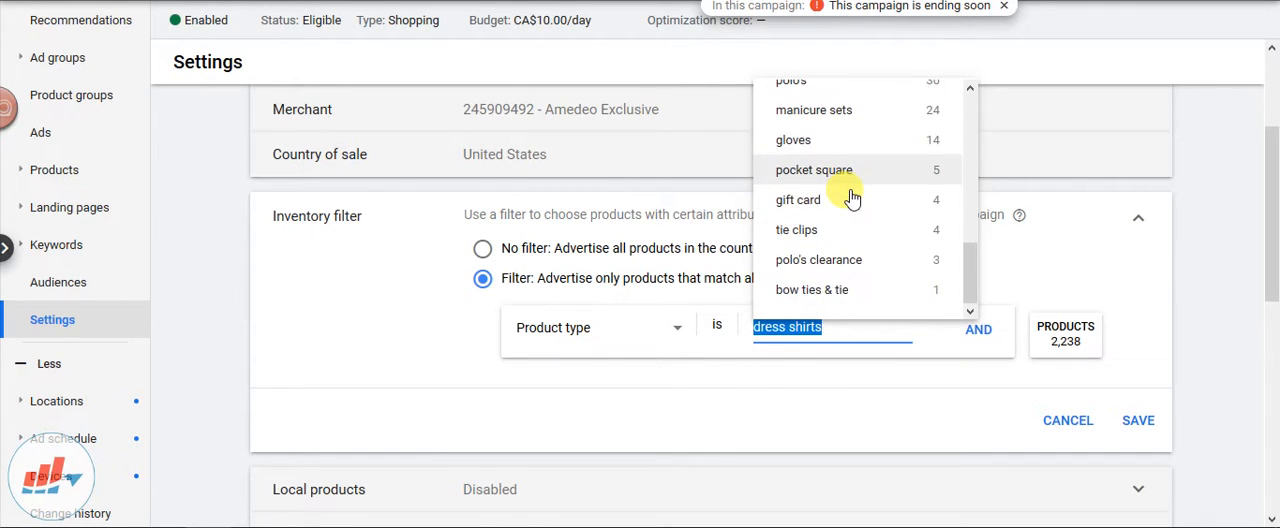
scroll(853, 199, "up", 3)
scroll(875, 241, "up", 3)
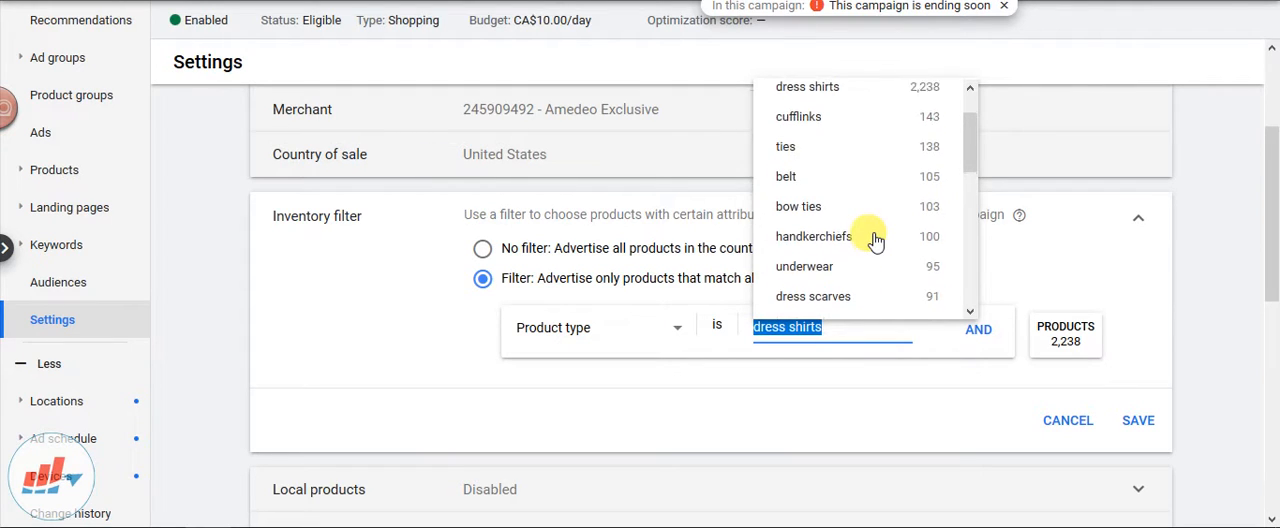
scroll(875, 241, "up", 1)
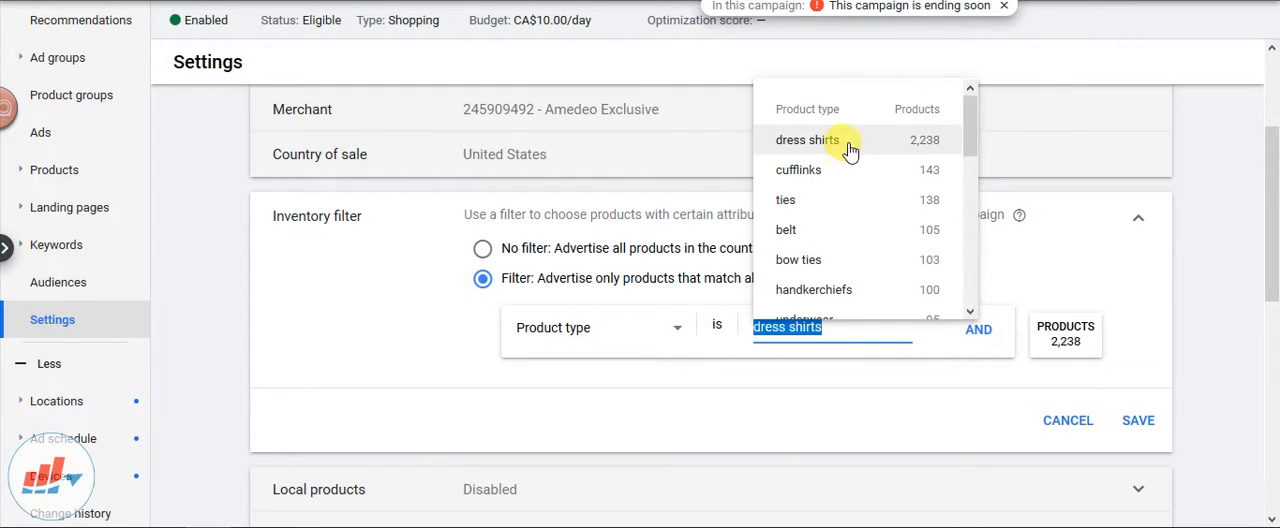
scroll(849, 169, "down", 5)
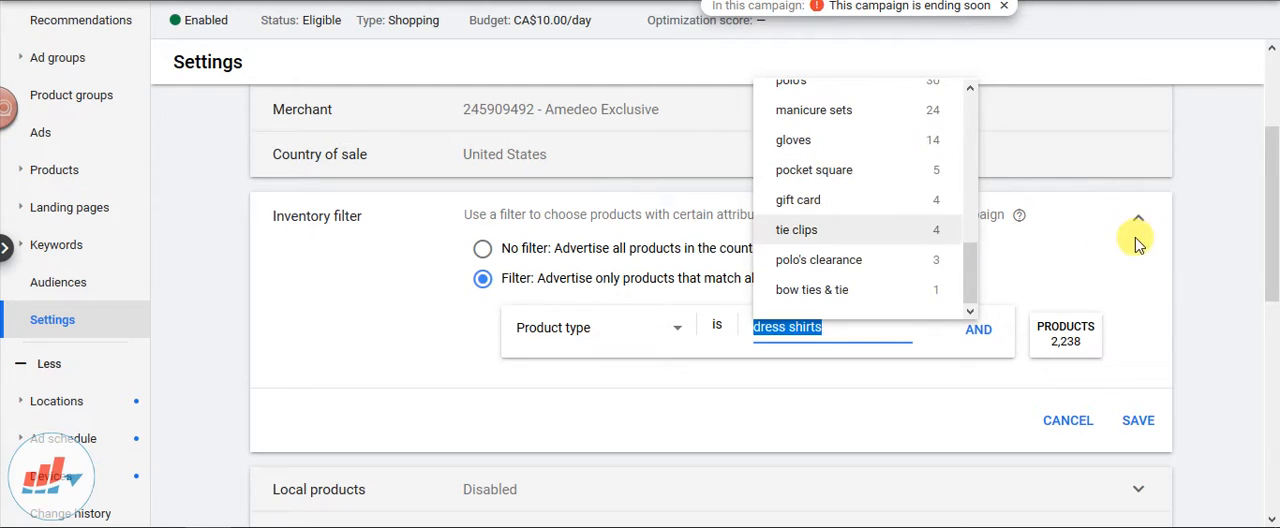
left_click(1045, 278)
Change the inventory filter's attribute to Item ID and view the item IDs offered as values
left_click(633, 330)
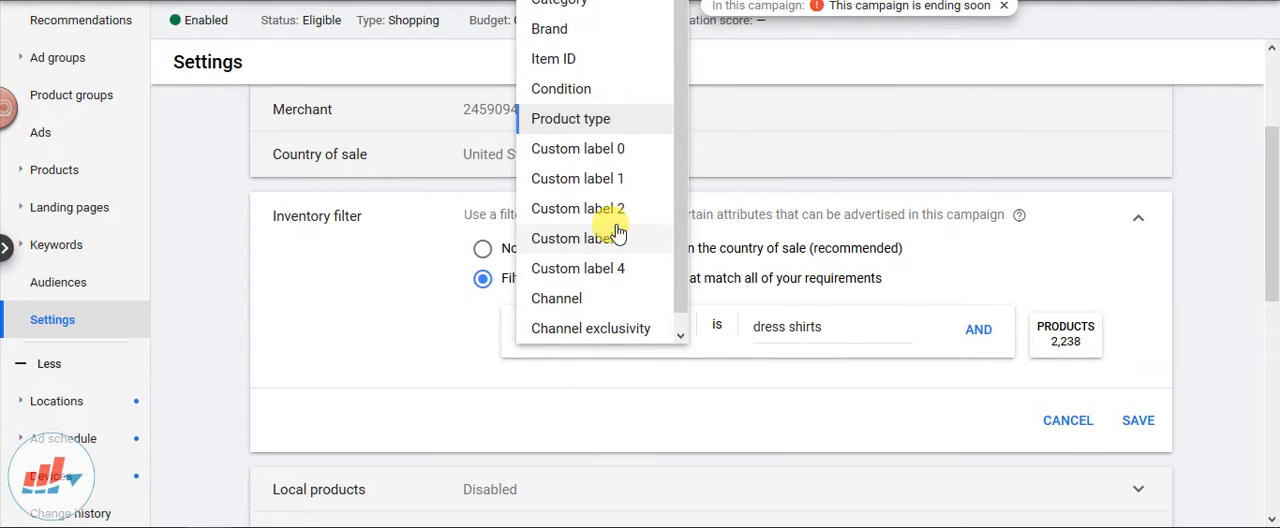
left_click(558, 60)
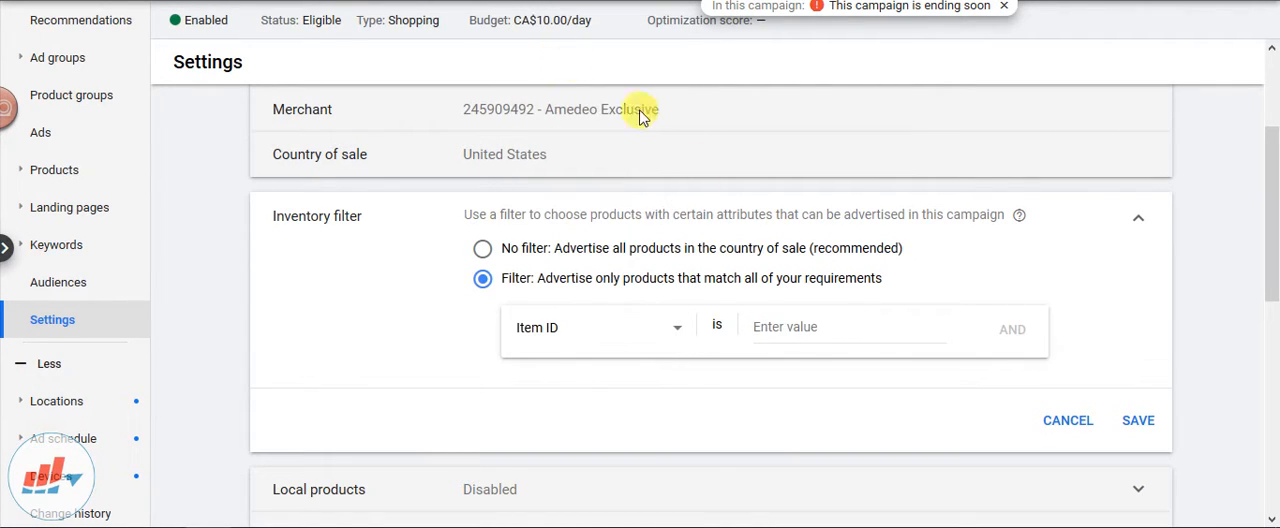
left_click(801, 328)
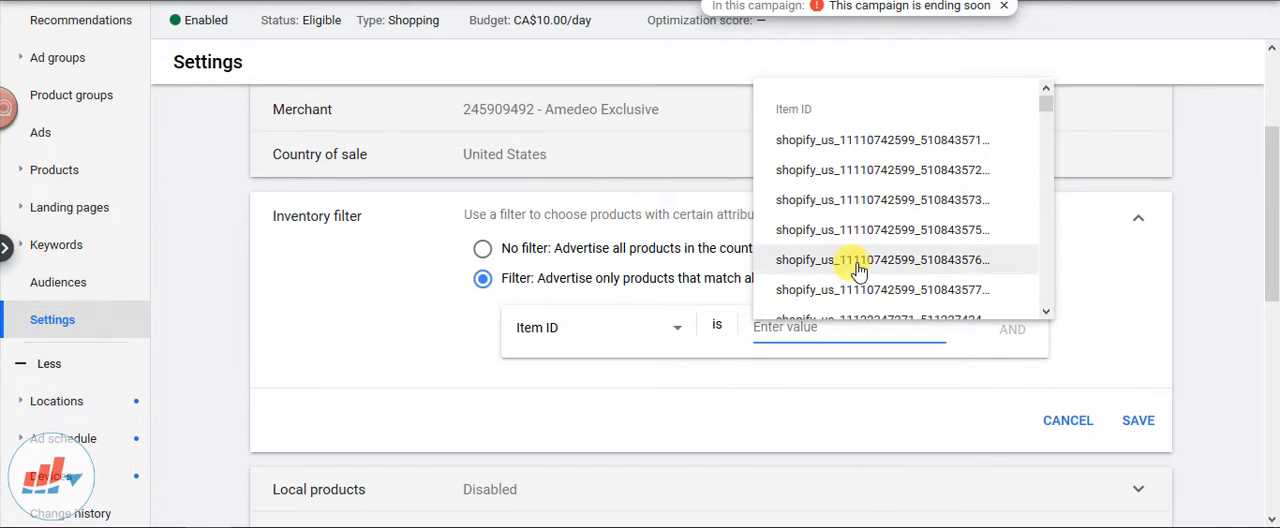
left_click(1183, 287)
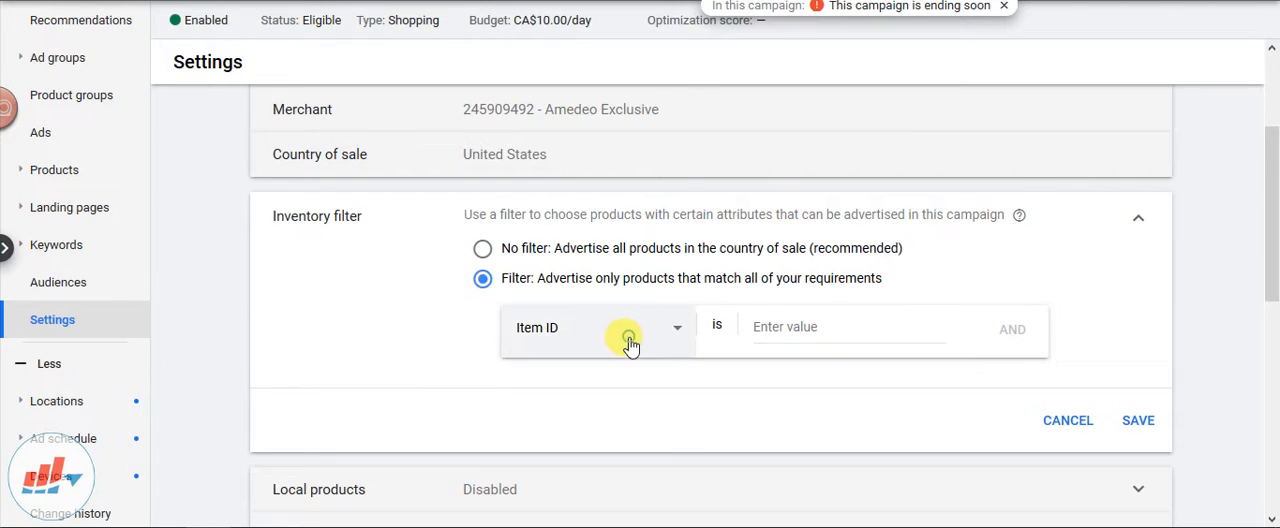
Change the inventory filter's attribute to Channel and view the channel values on offer without choosing one
left_click(630, 335)
scroll(603, 254, "down", 1)
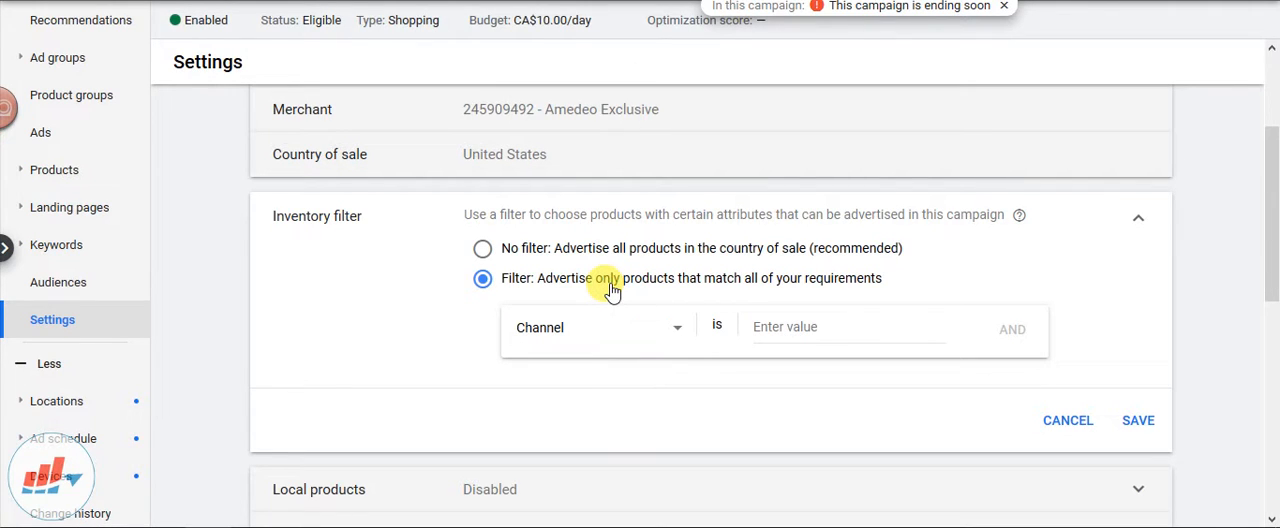
left_click(833, 327)
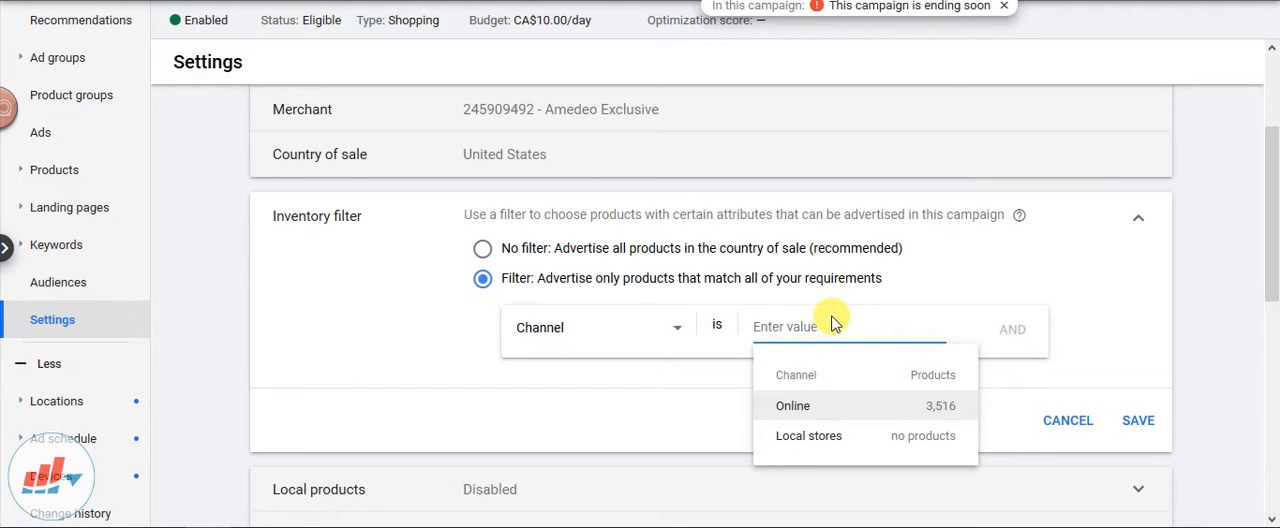
left_click(1080, 305)
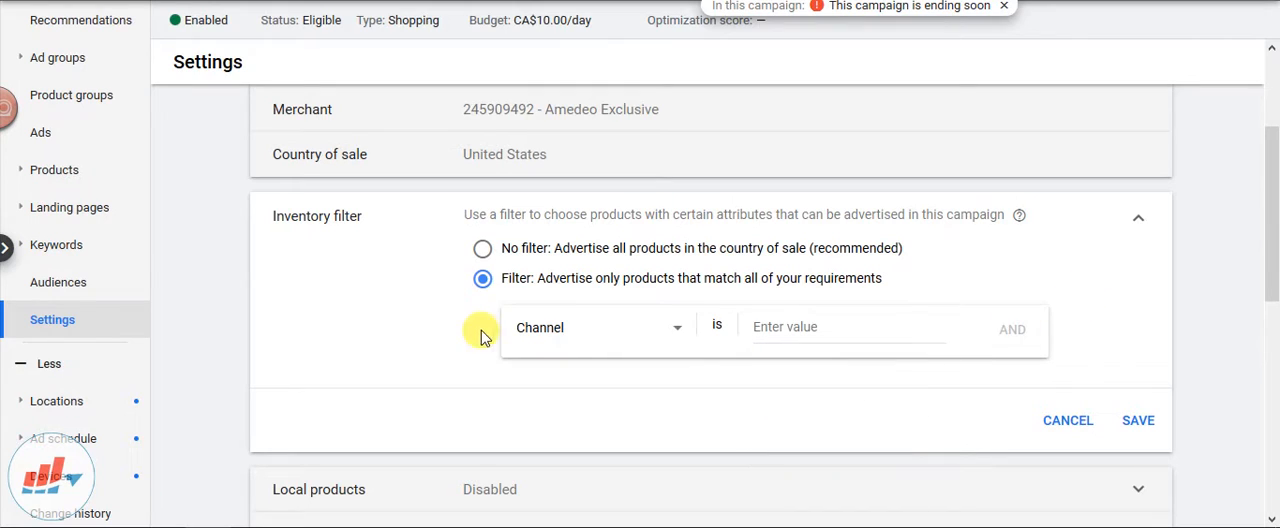
Change the inventory filter's attribute to Brand and bring up its list of values
left_click(533, 337)
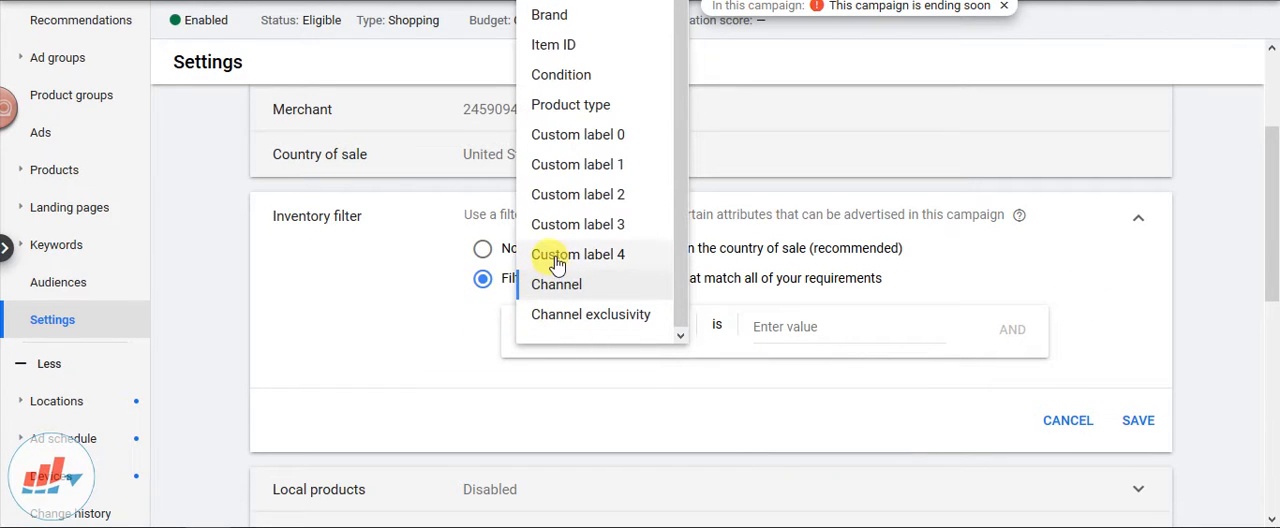
scroll(585, 140, "up", 1)
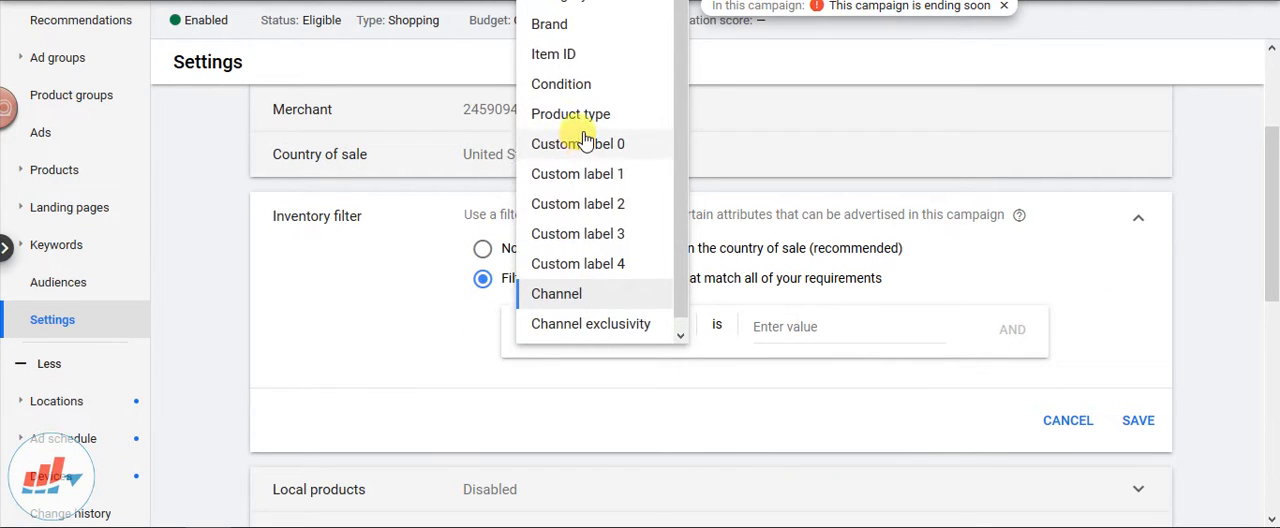
left_click(588, 30)
left_click(811, 329)
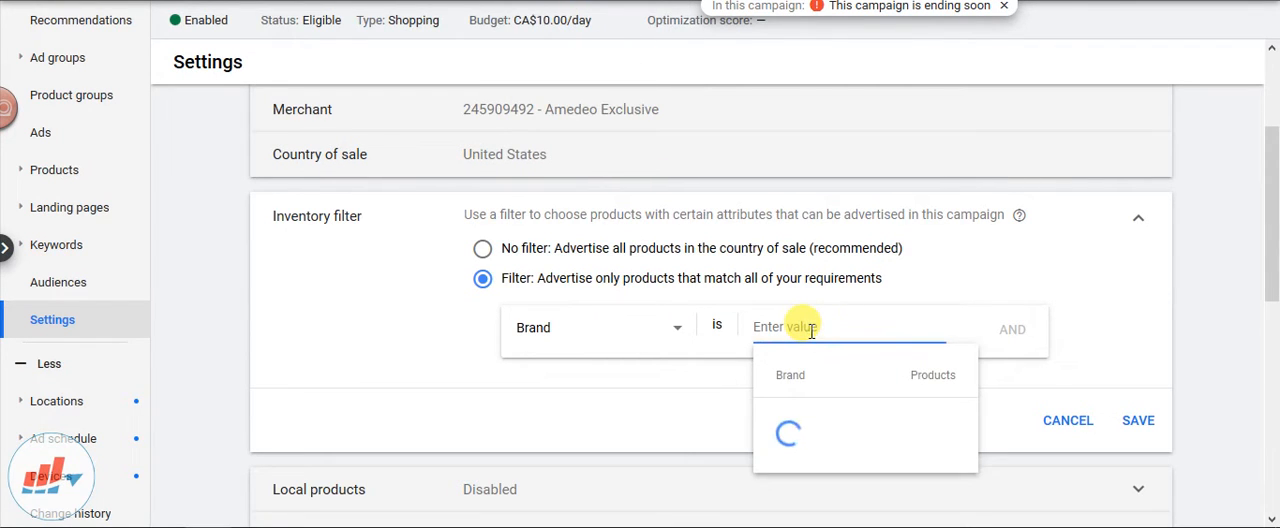
Change the inventory filter's attribute to Category and look through the product categories offered, leaving the value empty
left_click(571, 332)
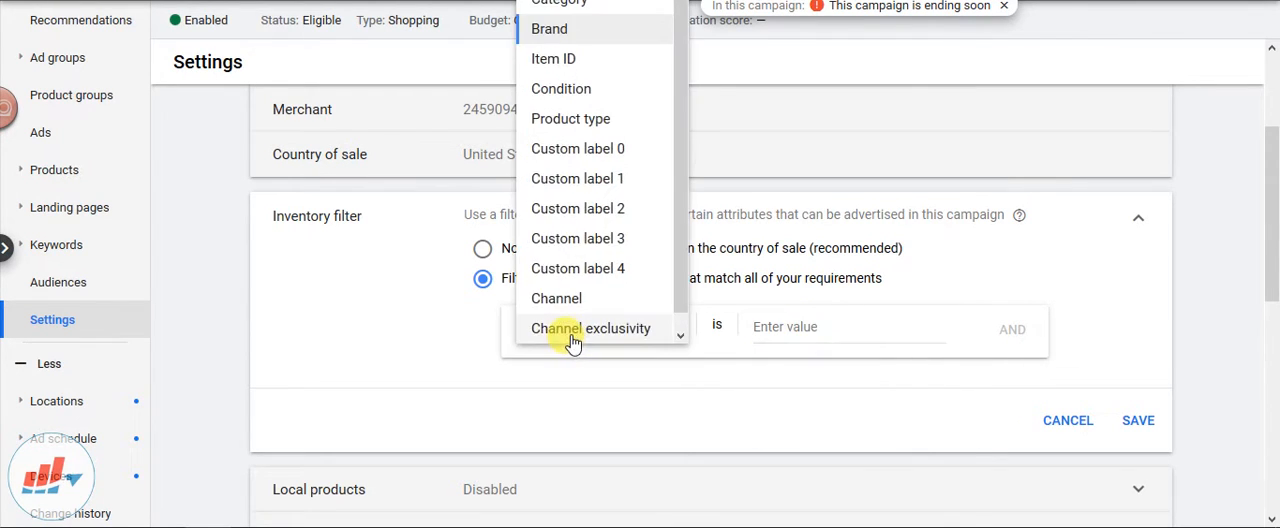
left_click(550, 6)
left_click(807, 328)
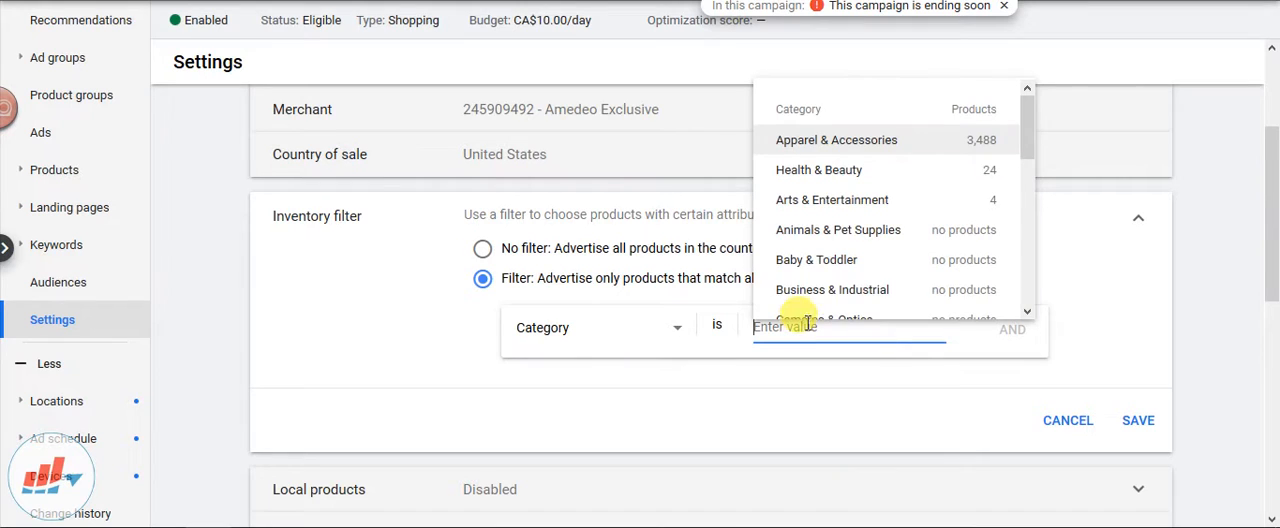
scroll(846, 190, "down", 3)
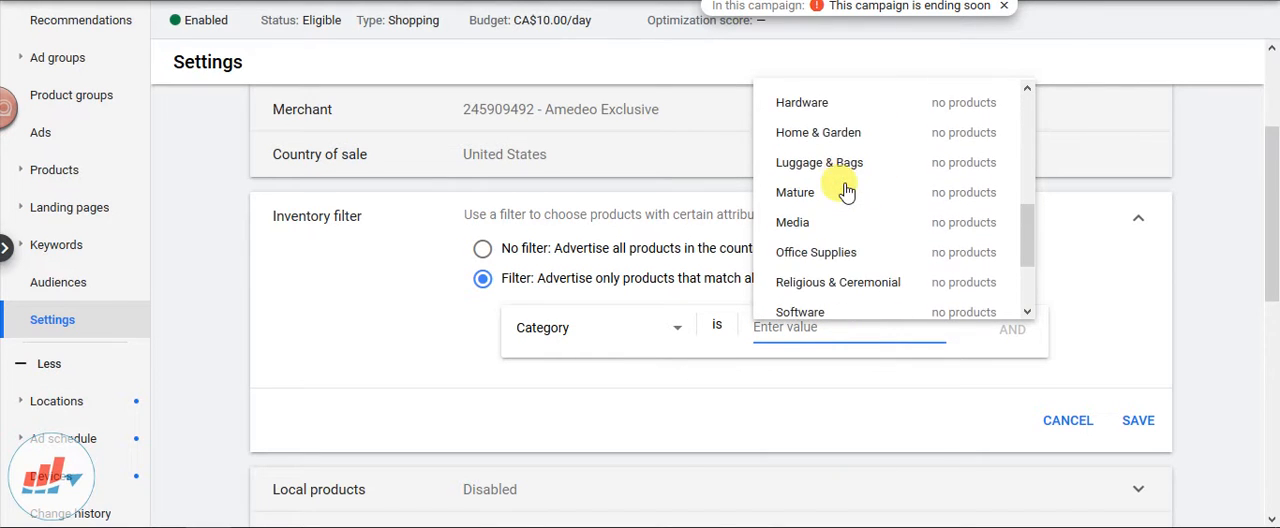
scroll(845, 240, "down", 3)
left_click(1106, 328)
Change the inventory filter's attribute to Custom label 0 and bring up its list of values
left_click(665, 340)
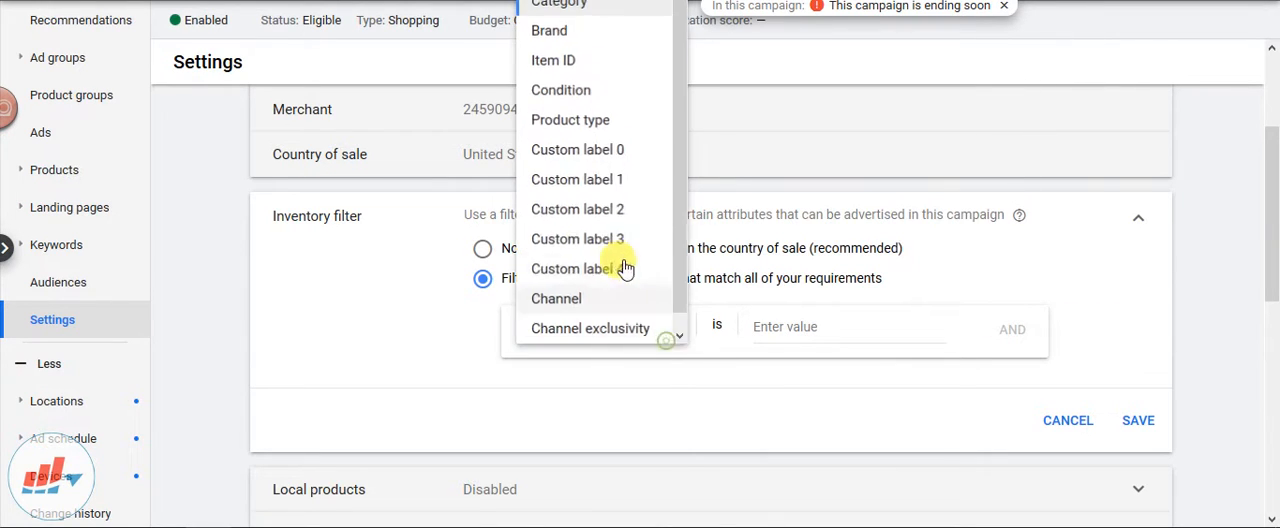
left_click(593, 148)
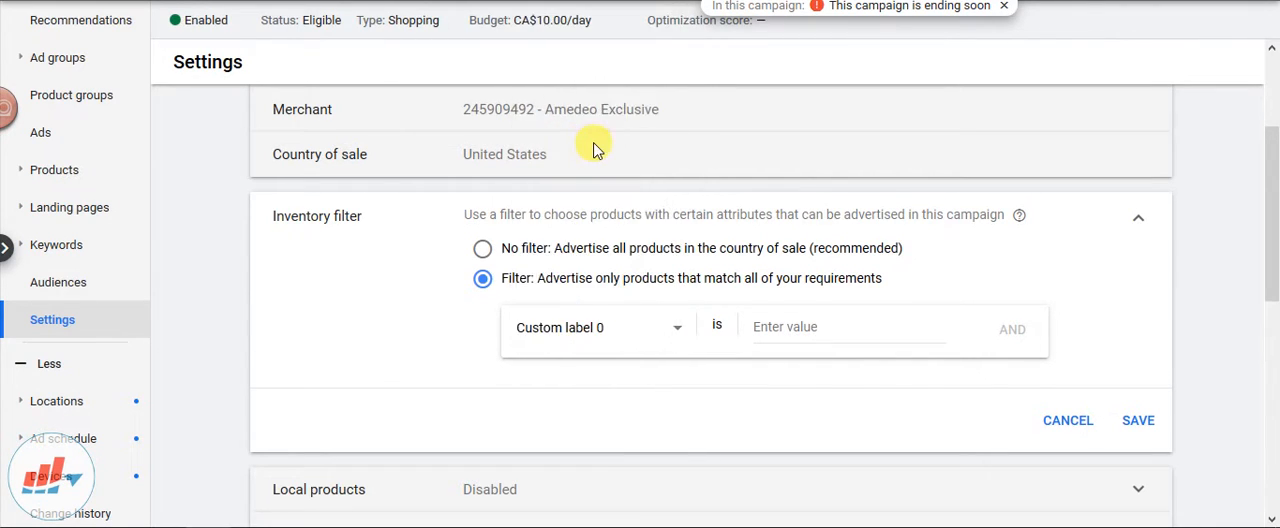
left_click(845, 330)
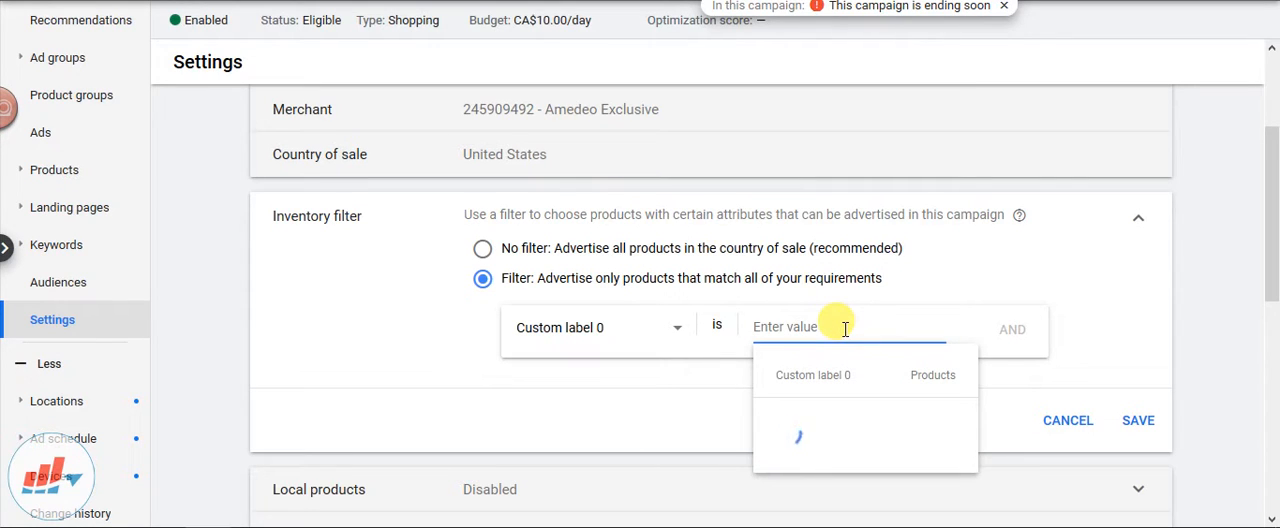
Change the inventory filter's attribute to Product type and set its value to dress shirts
left_click(606, 334)
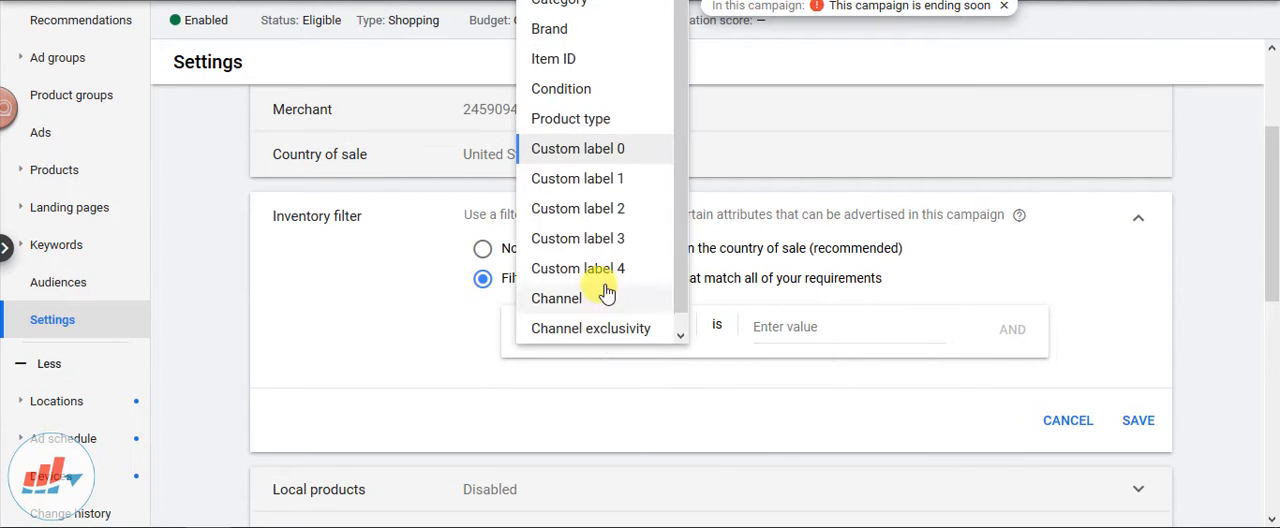
scroll(592, 294, "down", 1)
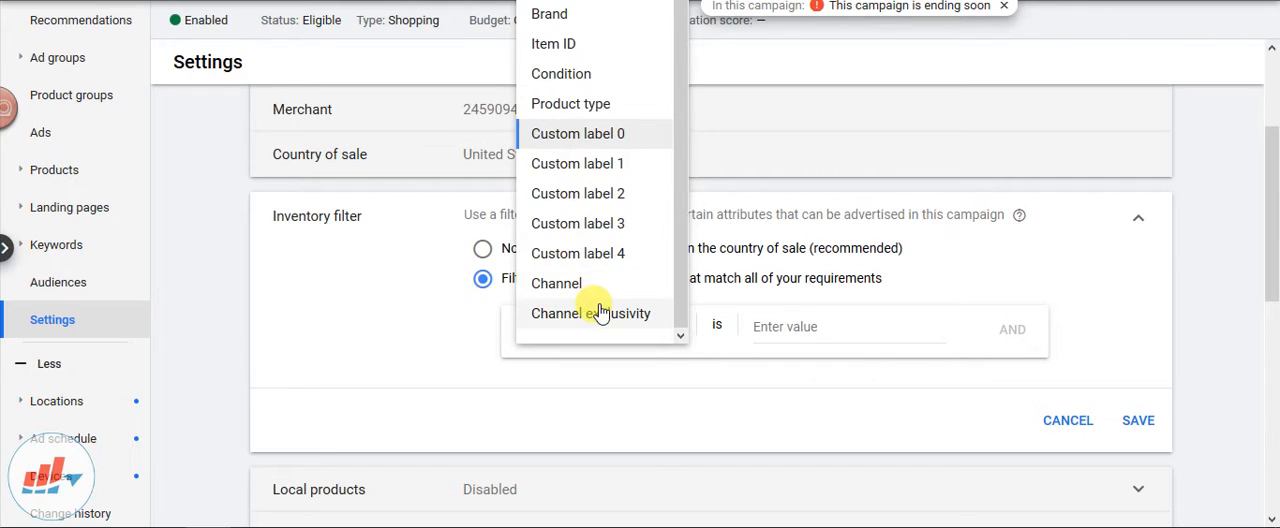
scroll(595, 300, "up", 1)
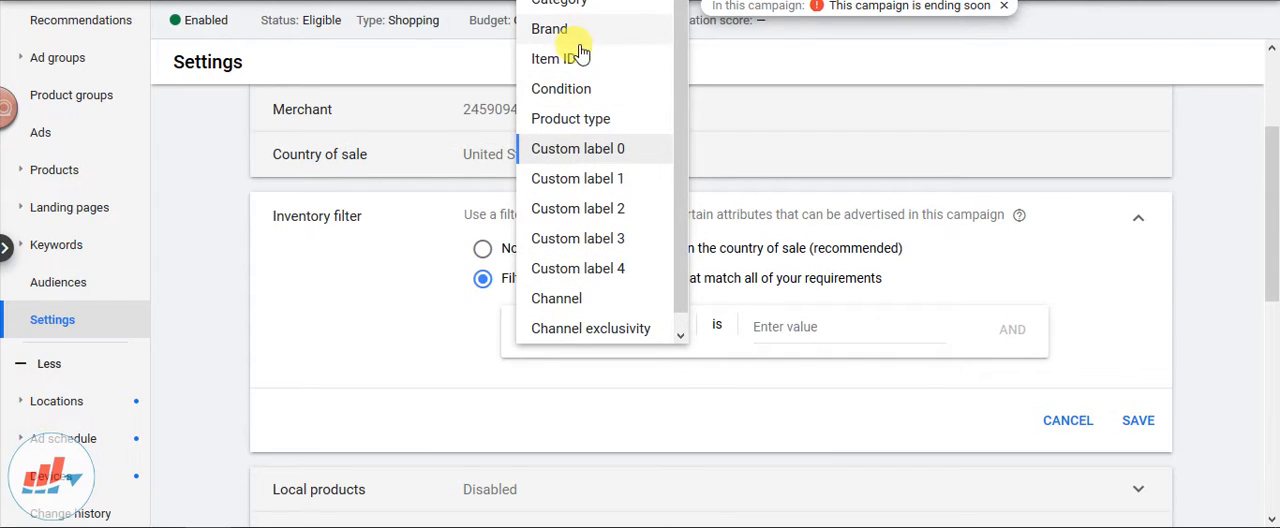
left_click(586, 126)
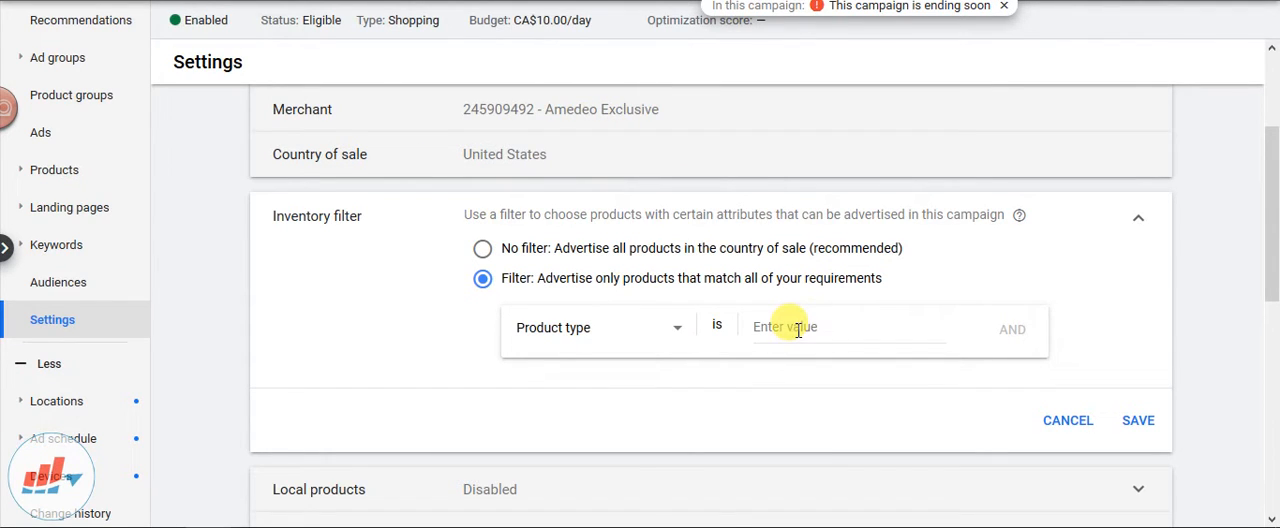
left_click(797, 328)
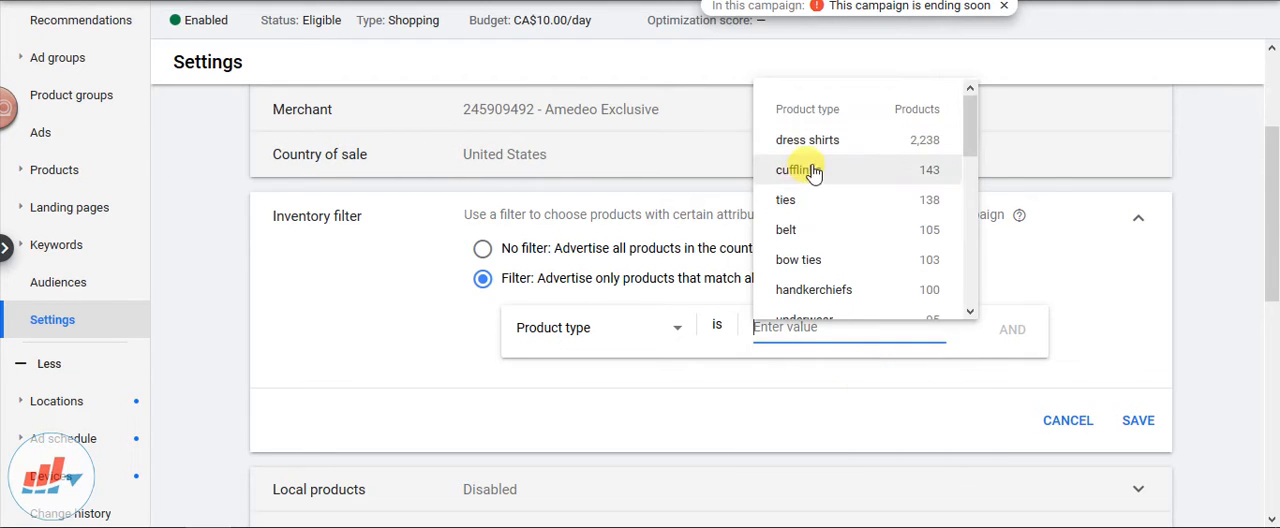
left_click(826, 145)
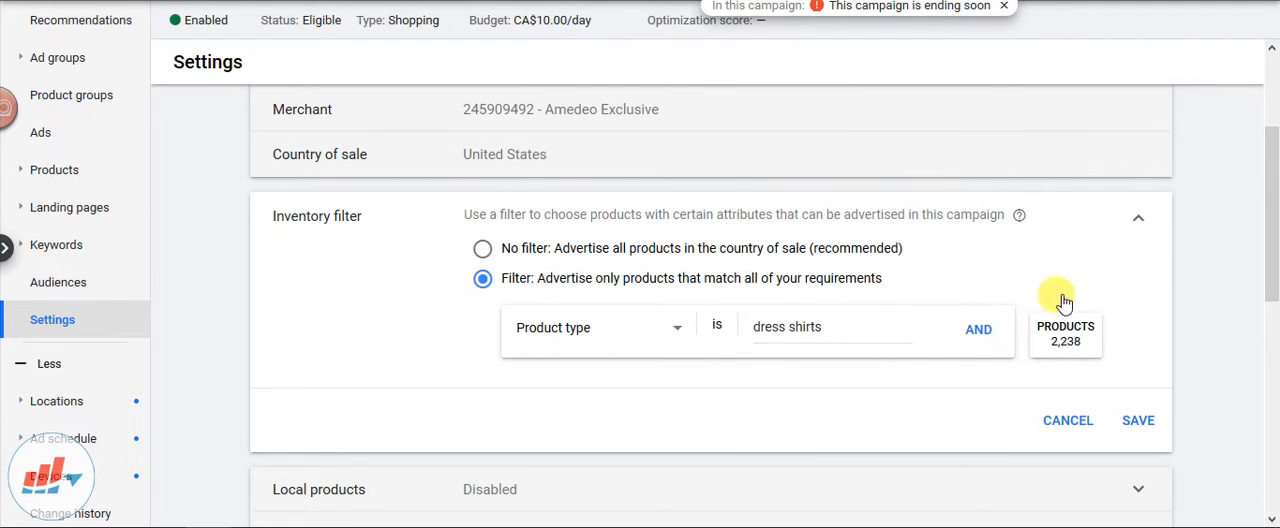
Add a second AND condition to the inventory filter and look through the attributes on offer without choosing one
left_click(979, 333)
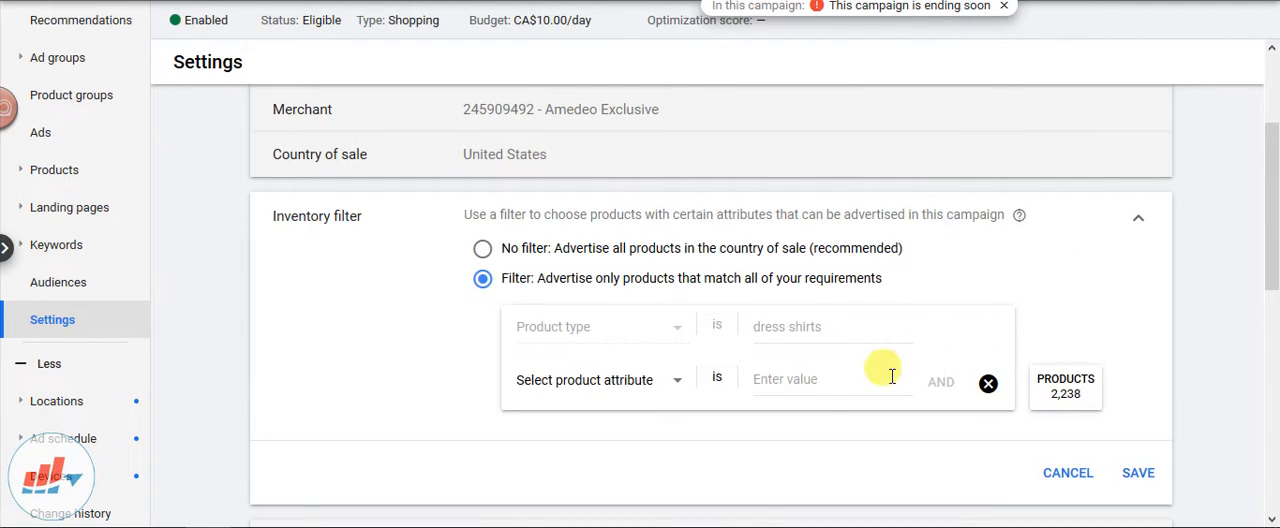
left_click(662, 395)
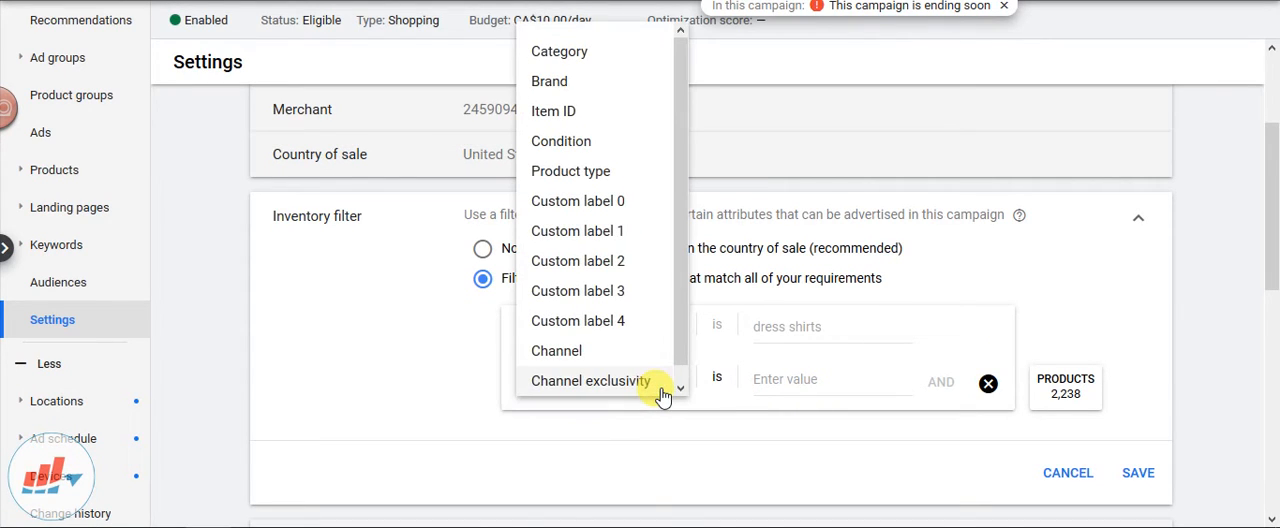
left_click(816, 384)
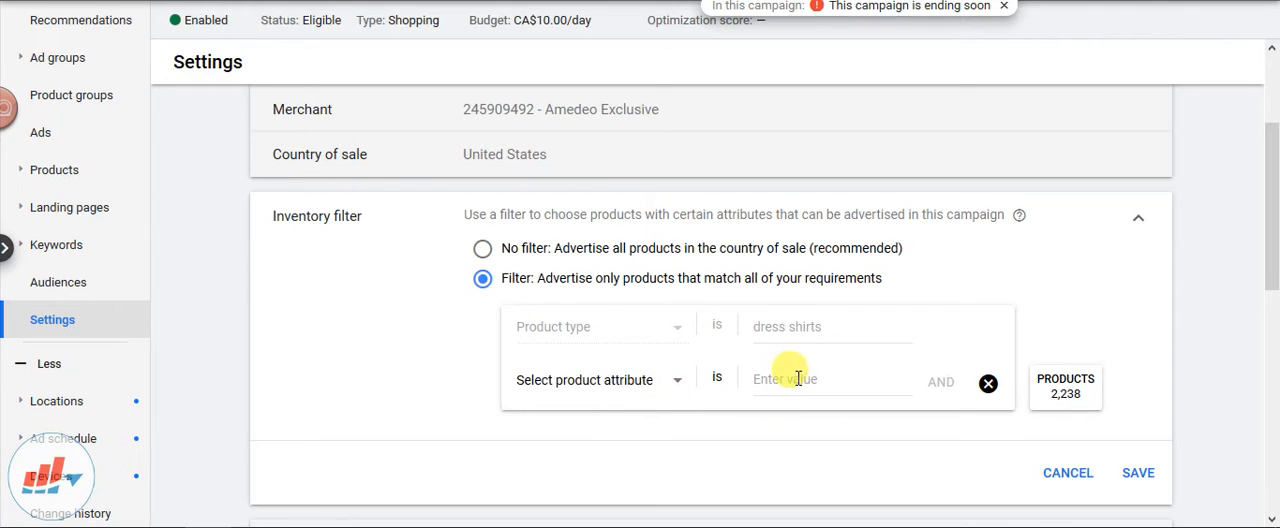
left_click(666, 380)
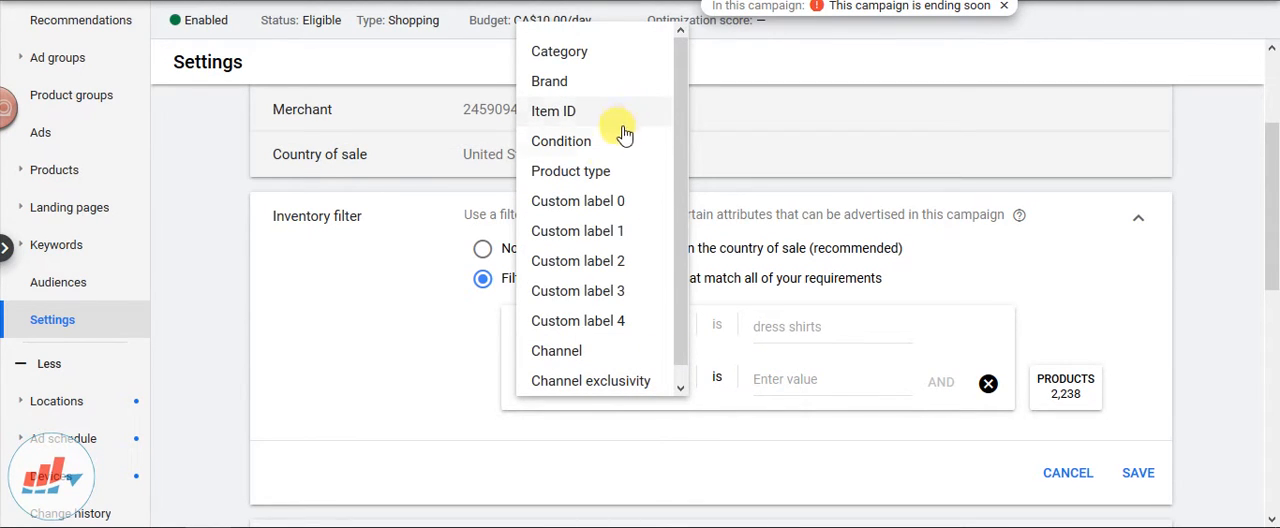
scroll(534, 285, "down", 1)
left_click(461, 358)
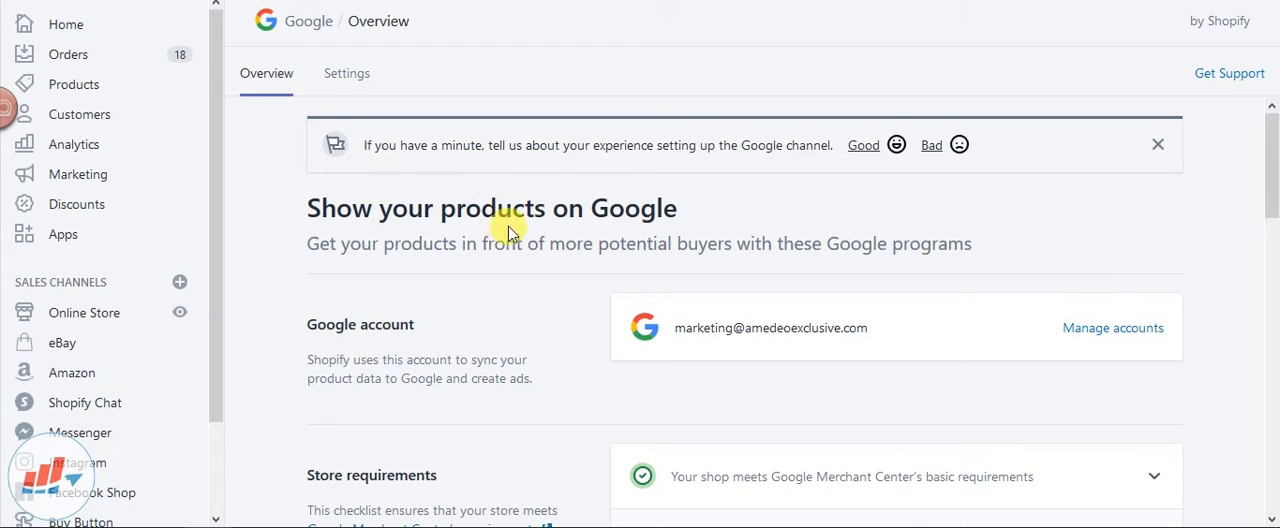
Switch to Shopify's Google channel overview and open the approved products from the product feed status
scroll(505, 222, "down", 5)
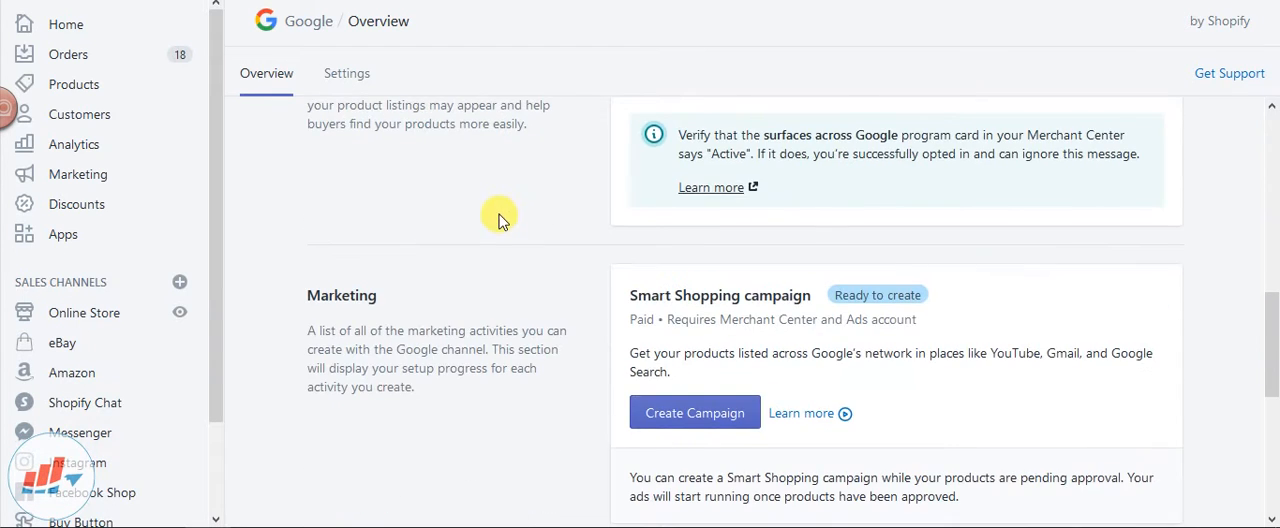
scroll(500, 220, "up", 5)
scroll(495, 218, "down", 7)
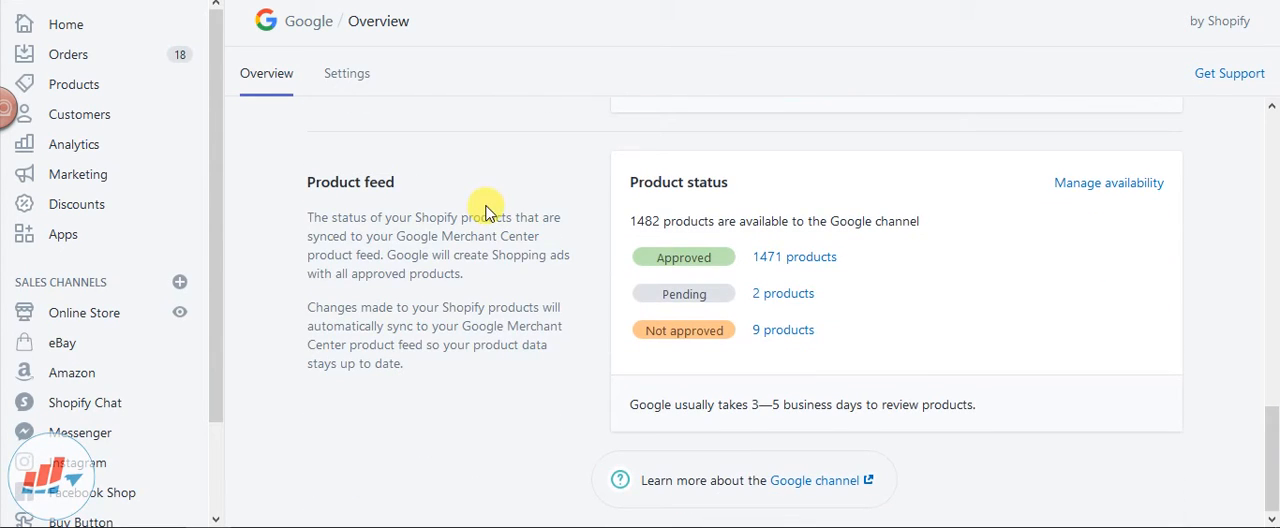
left_click(785, 258)
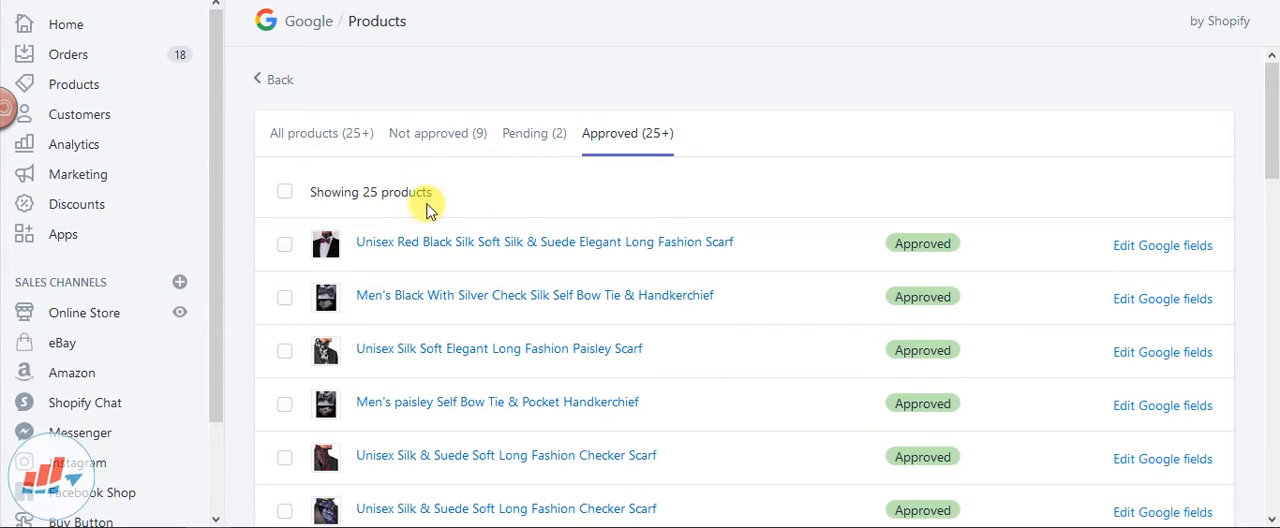
View the full product list, return to the approved products and page forward twice through them
left_click(336, 137)
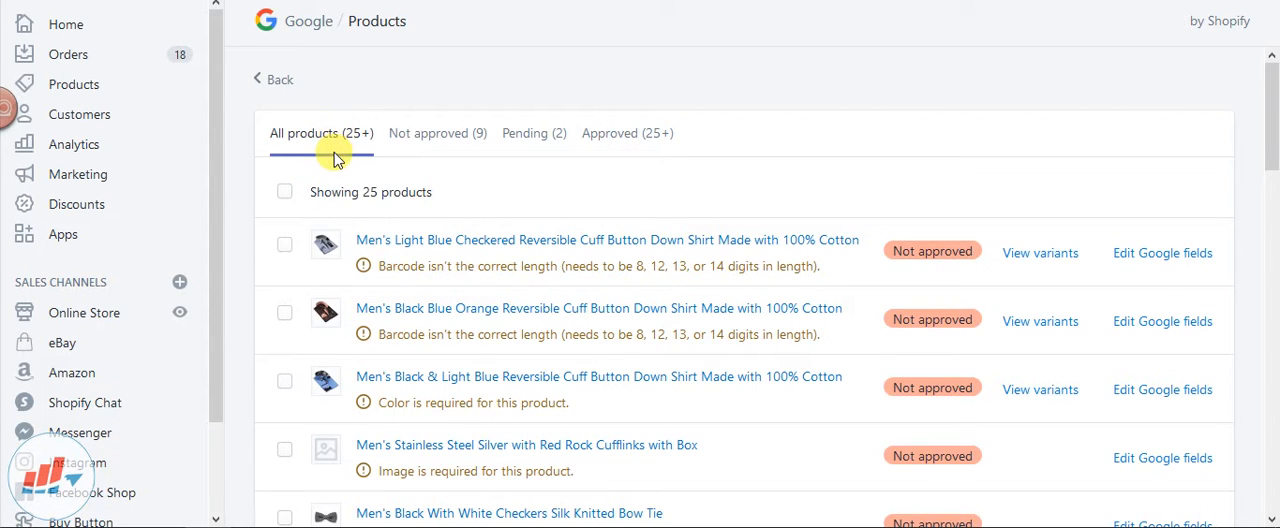
left_click(655, 148)
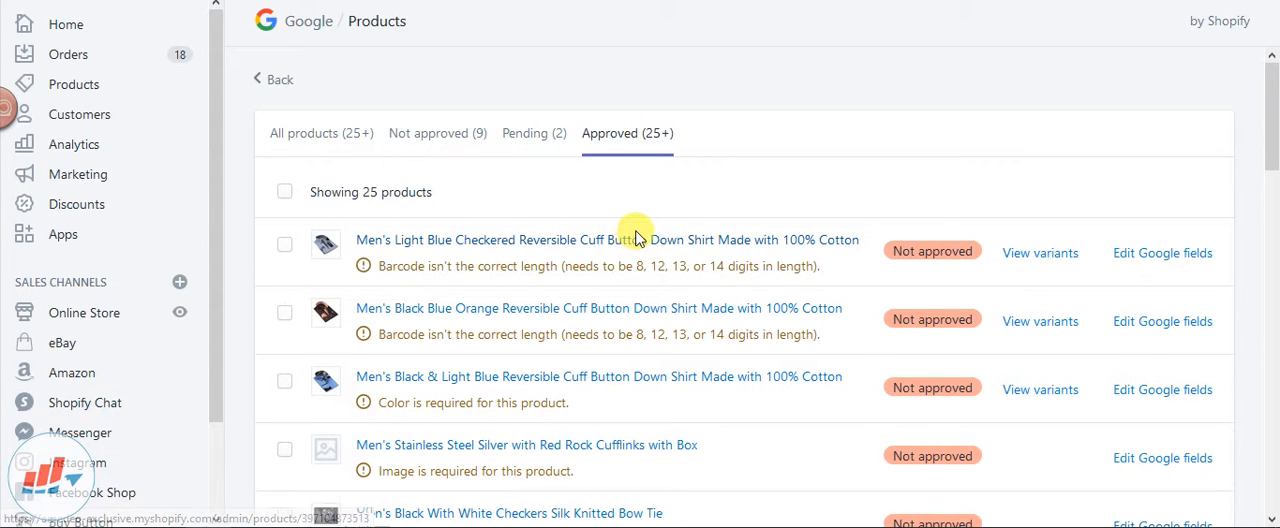
scroll(640, 230, "down", 12)
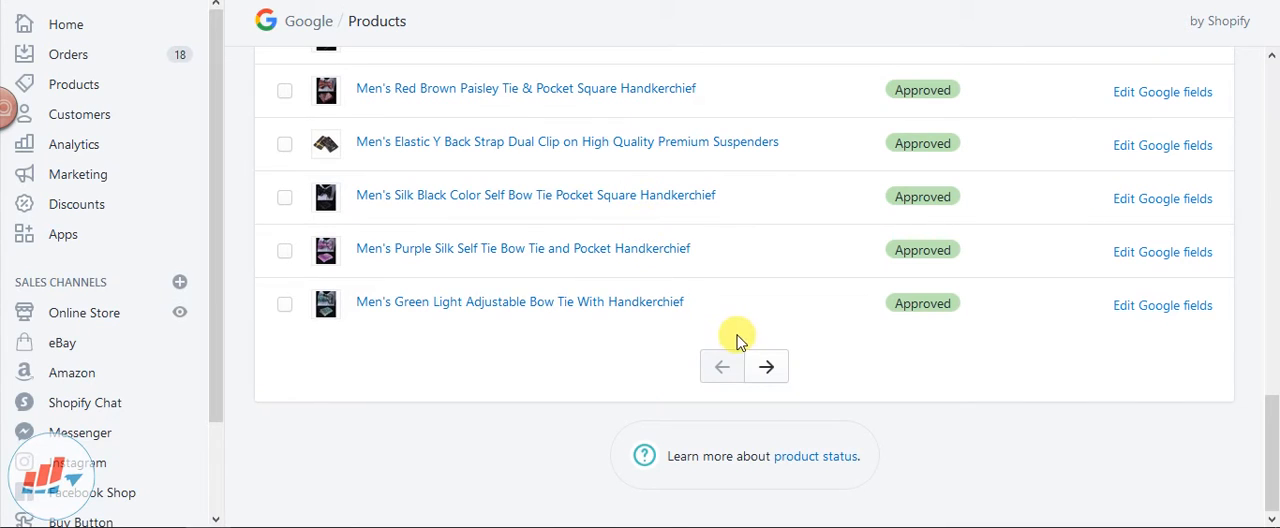
left_click(762, 368)
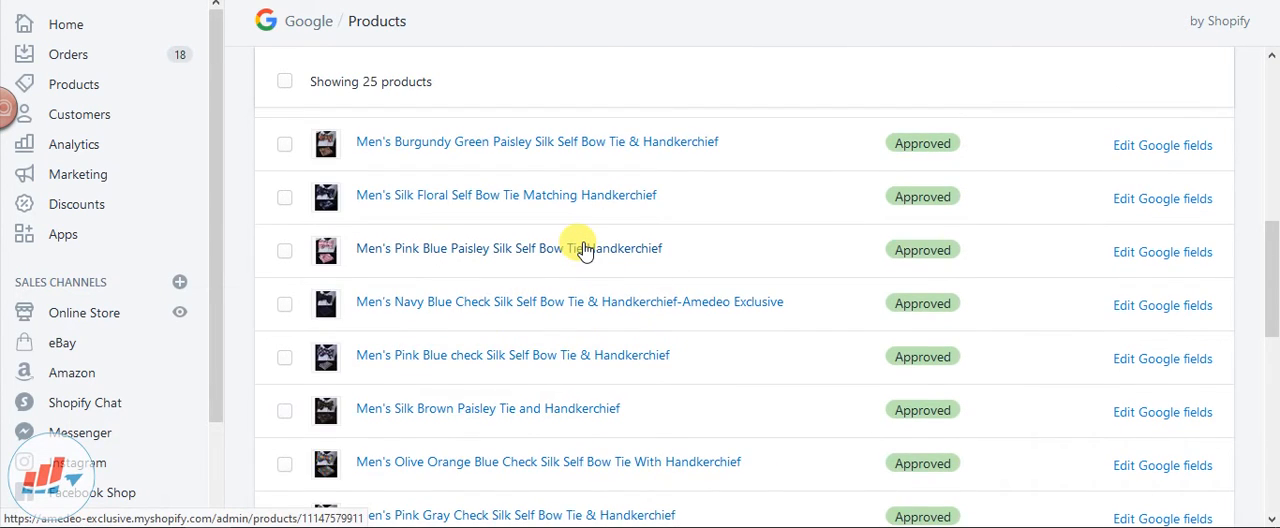
scroll(585, 251, "down", 8)
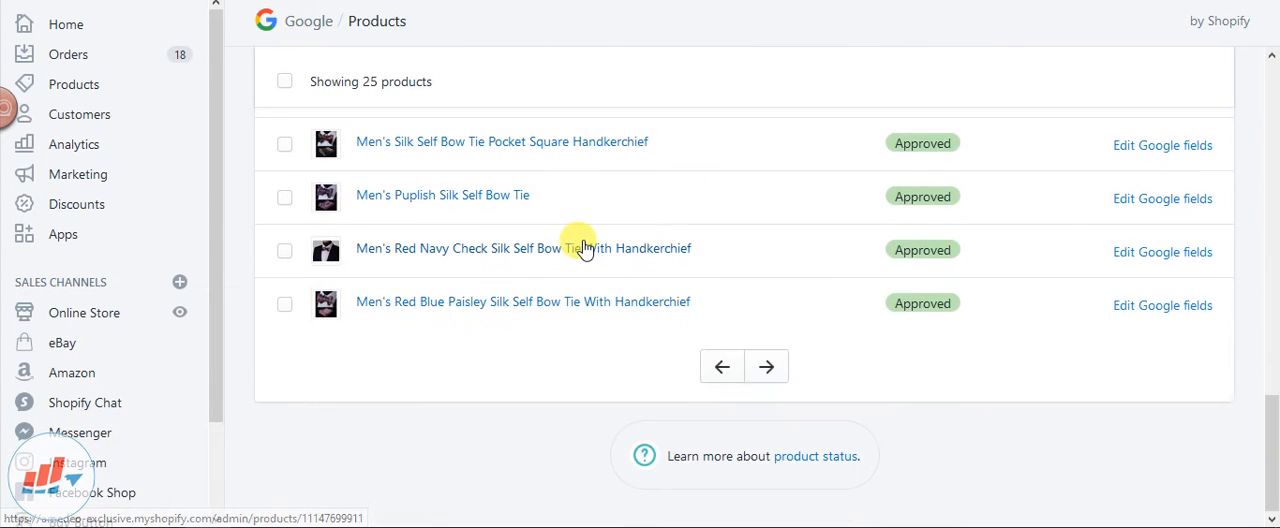
left_click(766, 368)
scroll(625, 340, "up", 10)
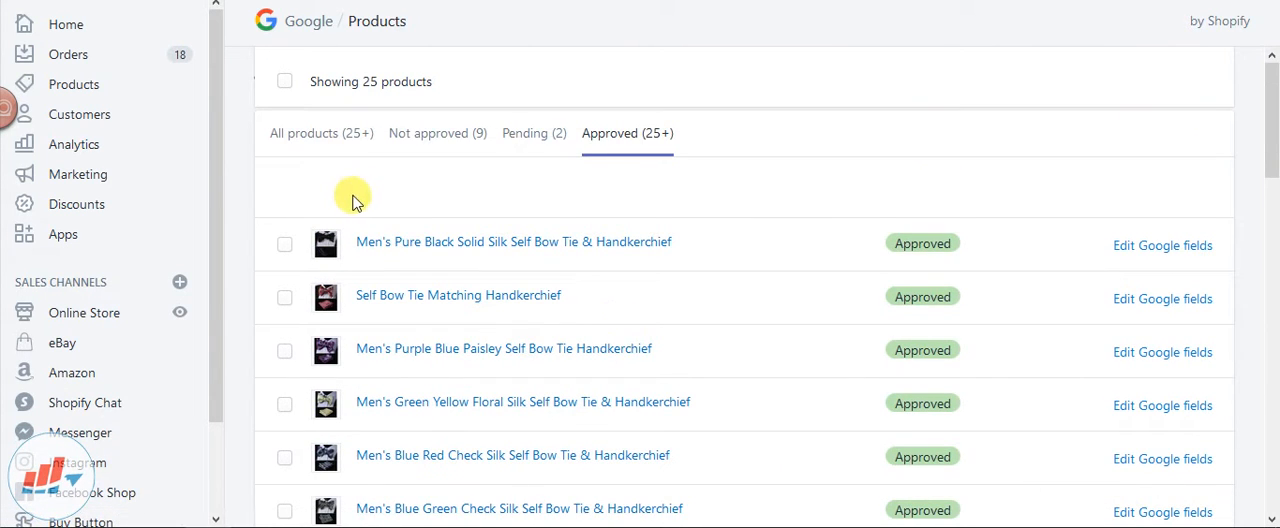
Select all the products on the current page of the approved list
left_click(285, 82)
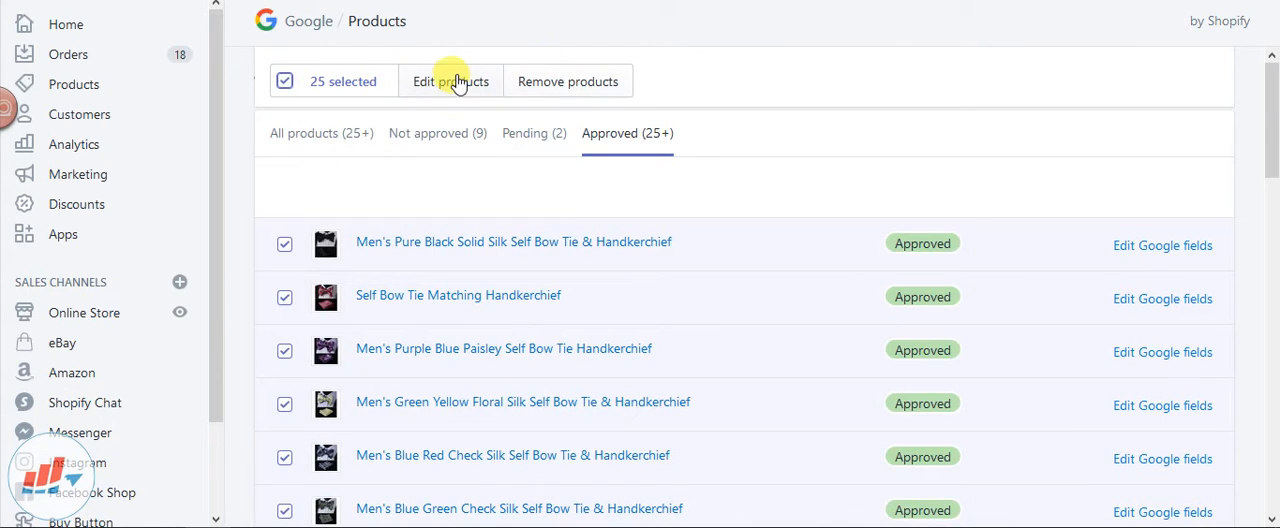
left_click(330, 85)
left_click(333, 86)
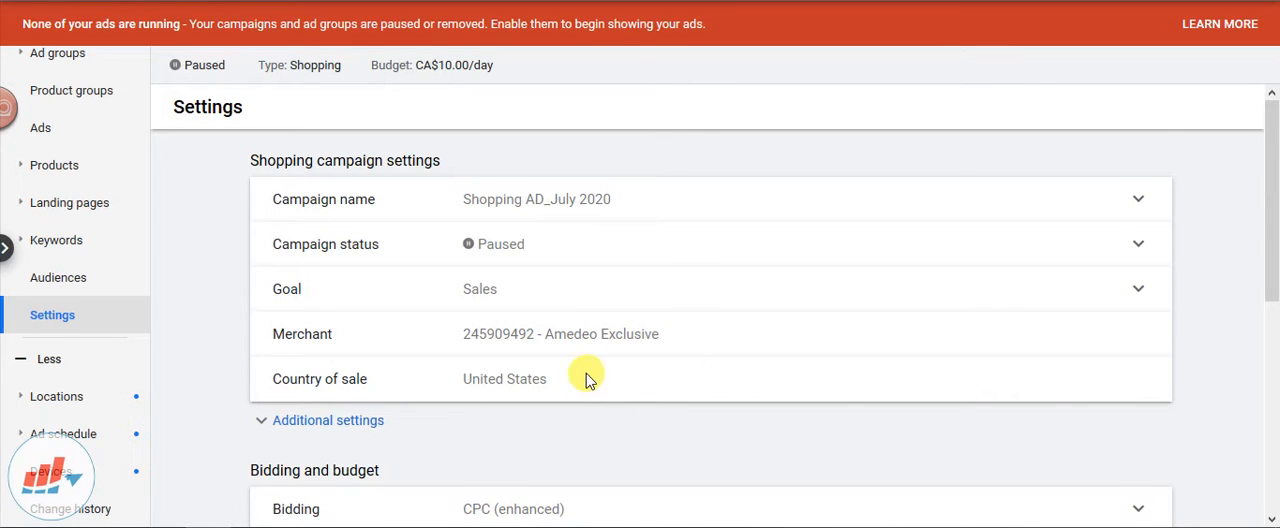
In Google Ads, expand the Shopping AD_July 2020 campaign's additional settings and review its inventory filter's attribute options, keeping Product type
scroll(587, 379, "down", 1)
left_click(378, 340)
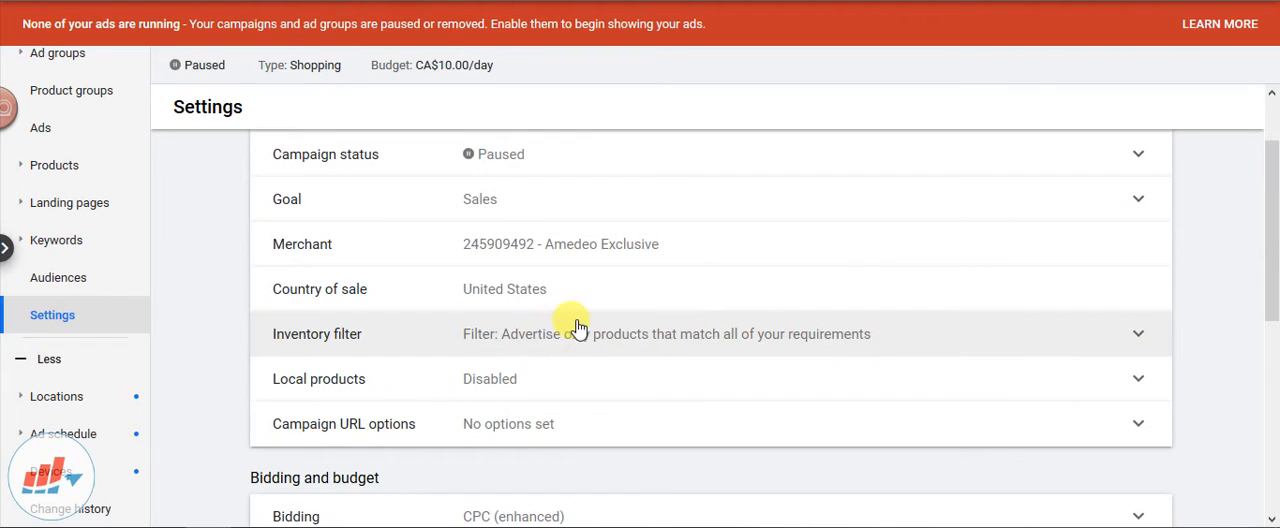
left_click(633, 343)
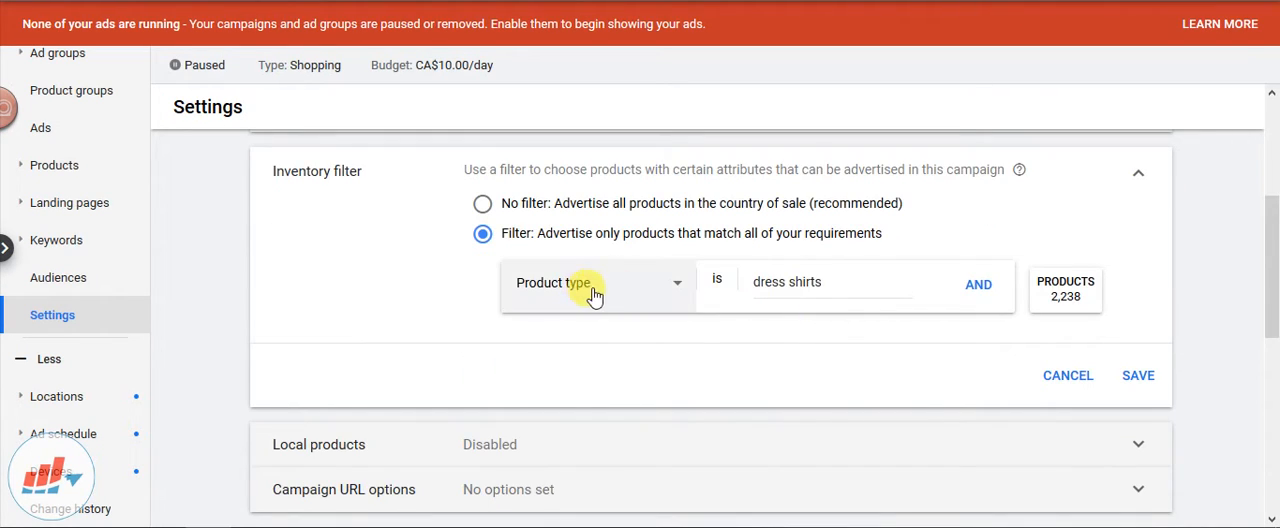
left_click(651, 292)
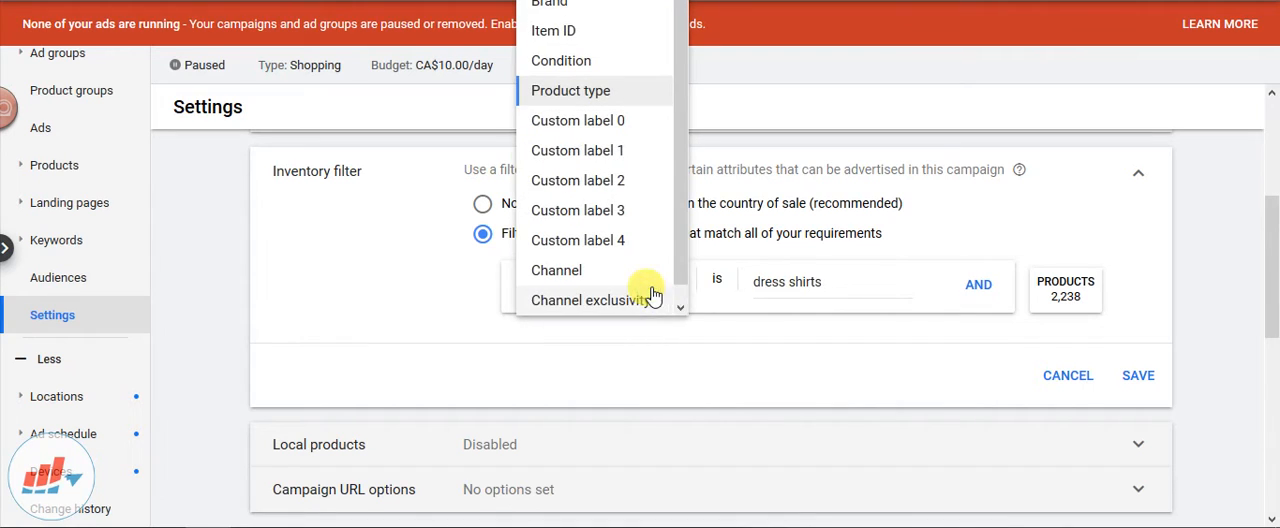
left_click(775, 355)
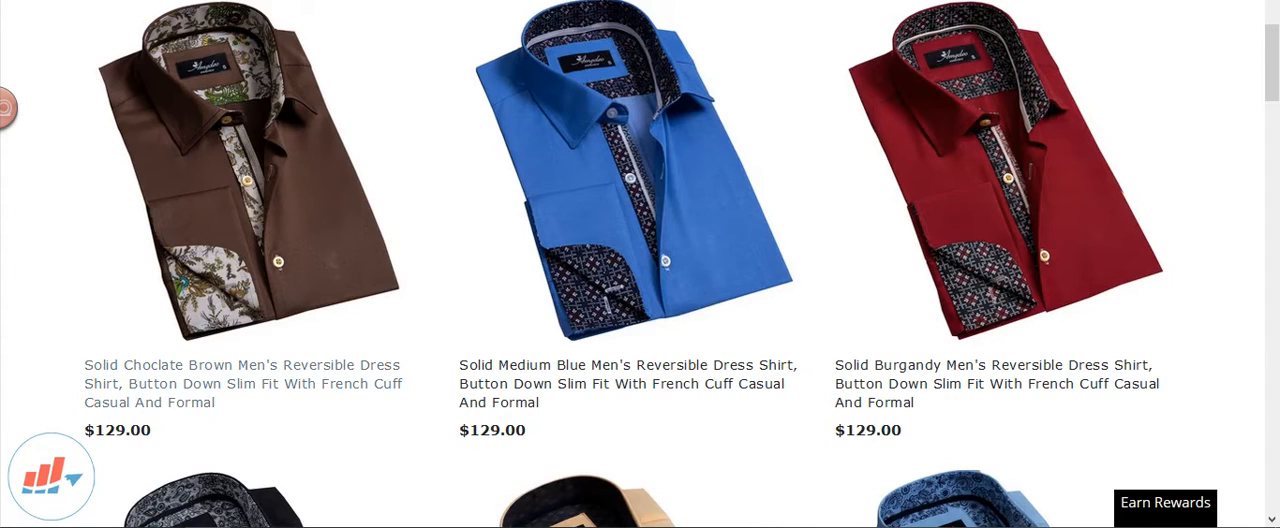
Compare the shirt categories on the Amedeo Exclusive storefront with the attribute options in the Google Ads inventory filter
scroll(414, 57, "up", 10)
mouse_move(381, 104)
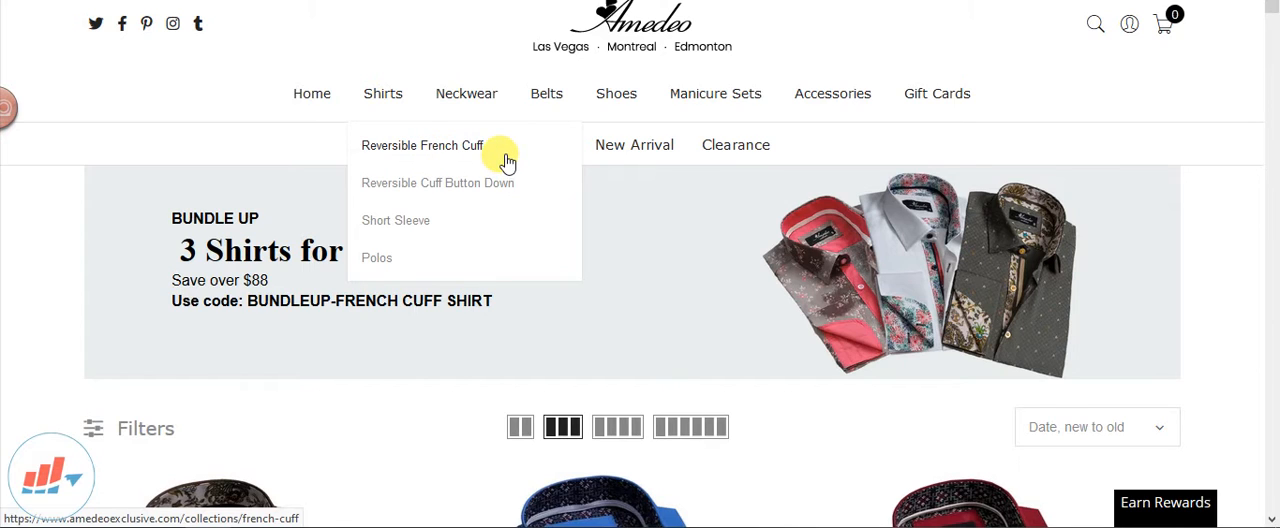
mouse_move(486, 100)
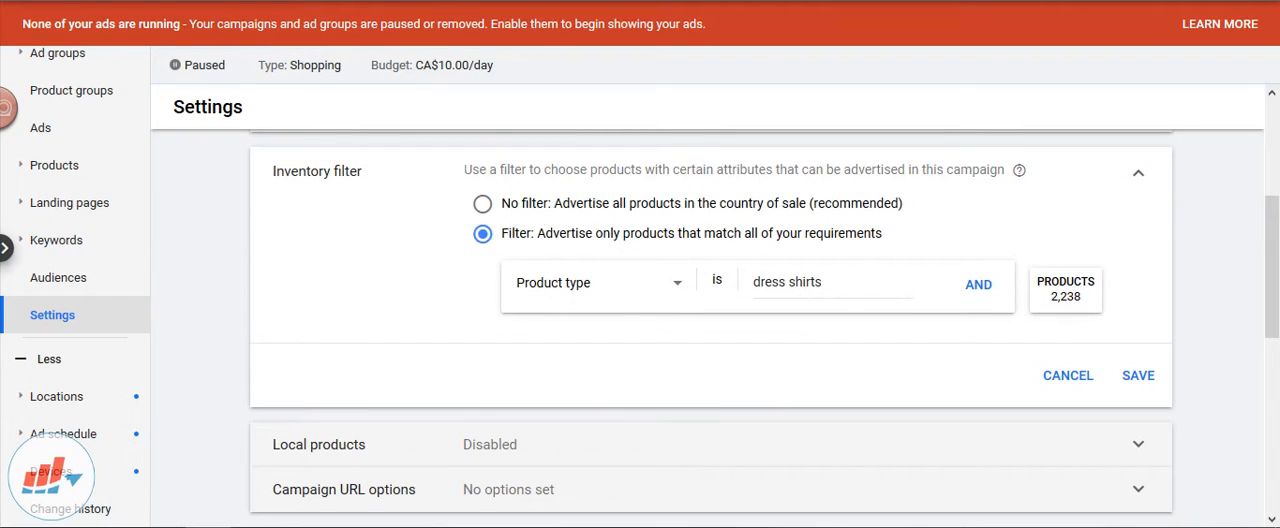
left_click(586, 284)
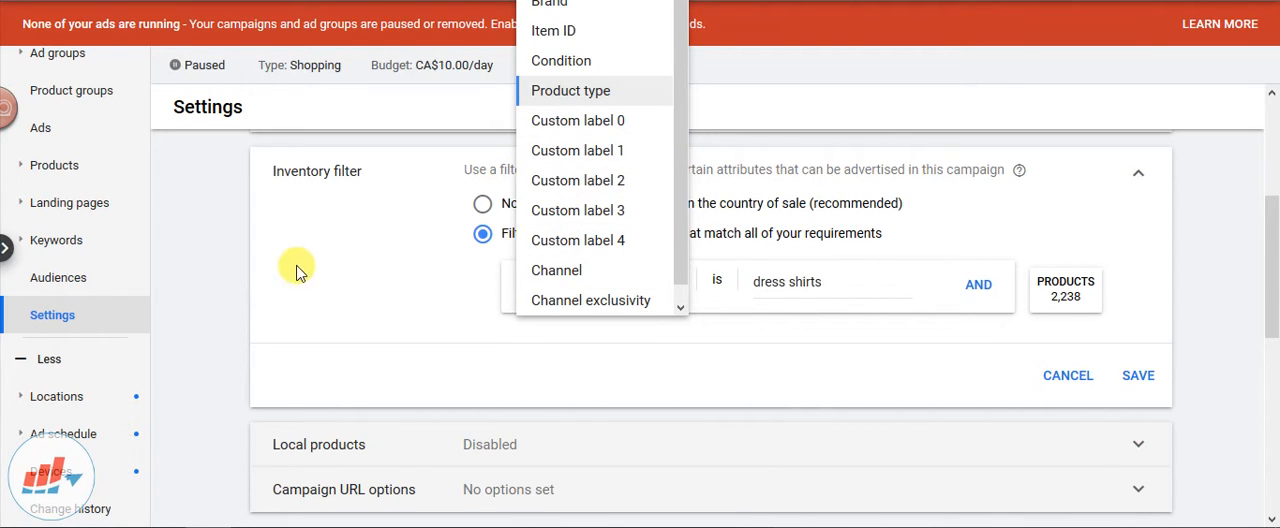
left_click(229, 286)
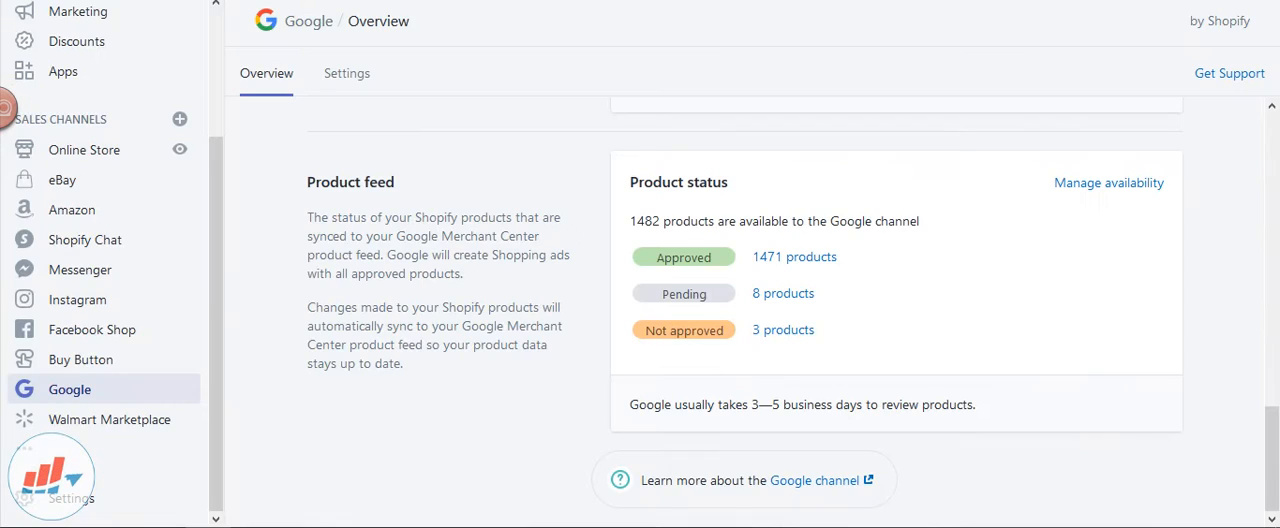
In the Shopify admin's product list, open the Amedeo Burgandy And White Polka Dots dress shirt in a new tab and switch to it
scroll(110, 130, "up", 3)
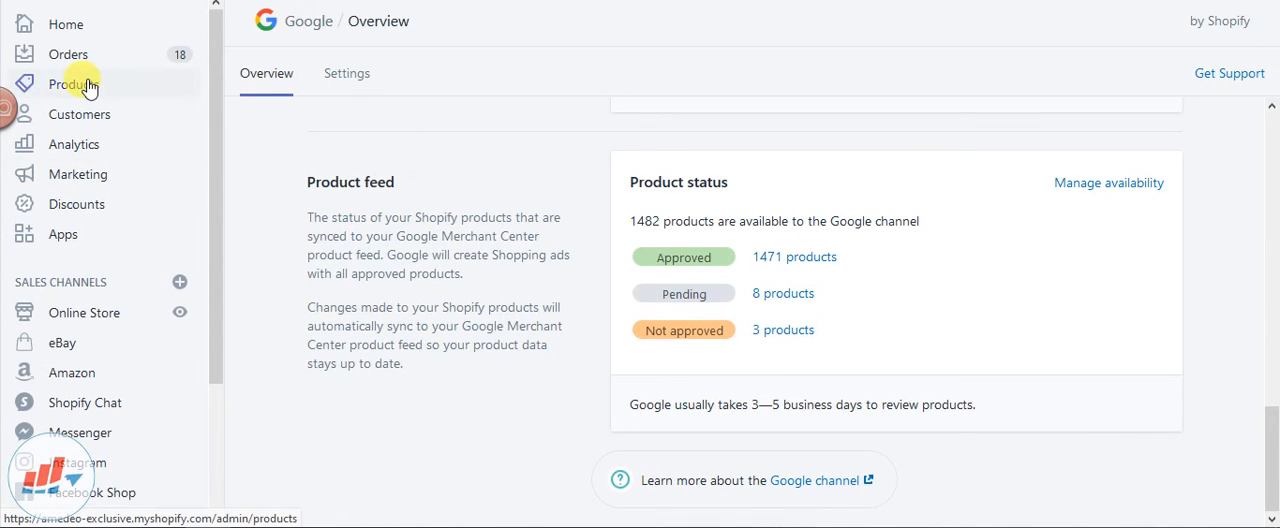
left_click(88, 87)
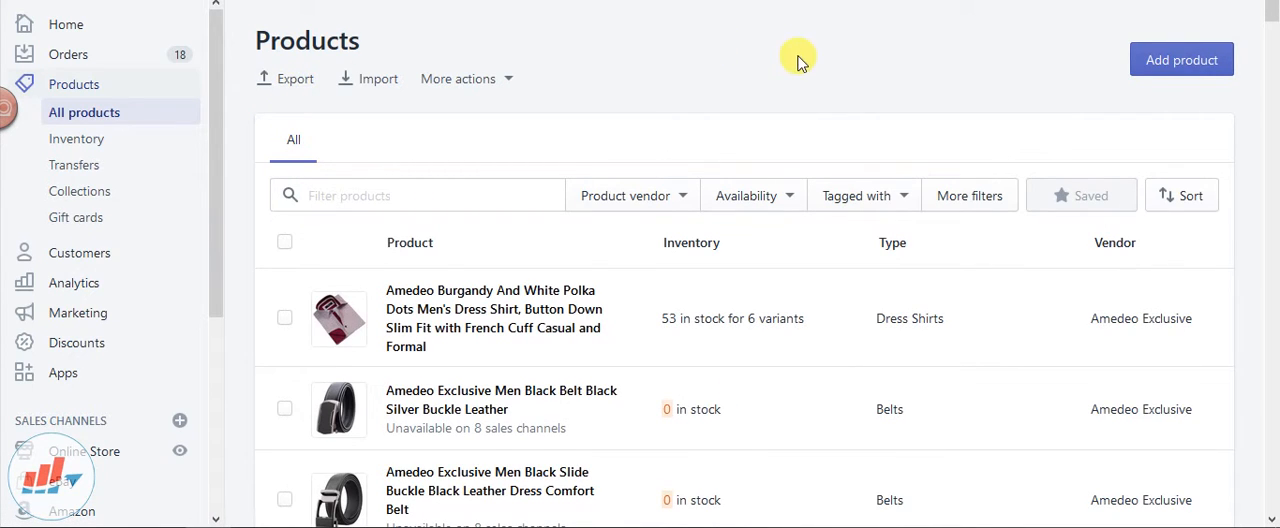
right_click(522, 294)
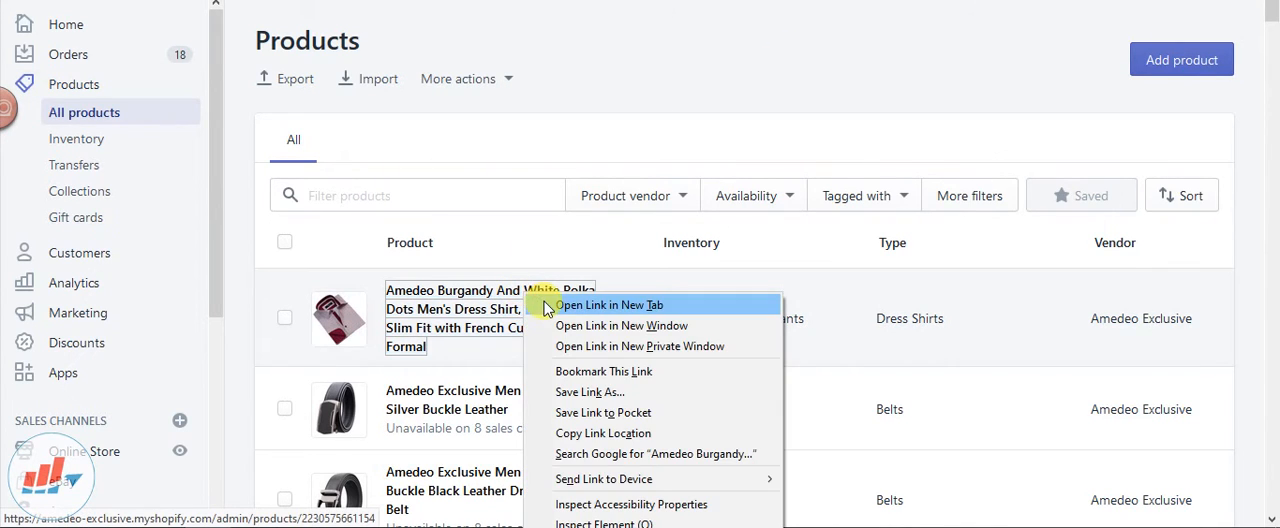
left_click(545, 304)
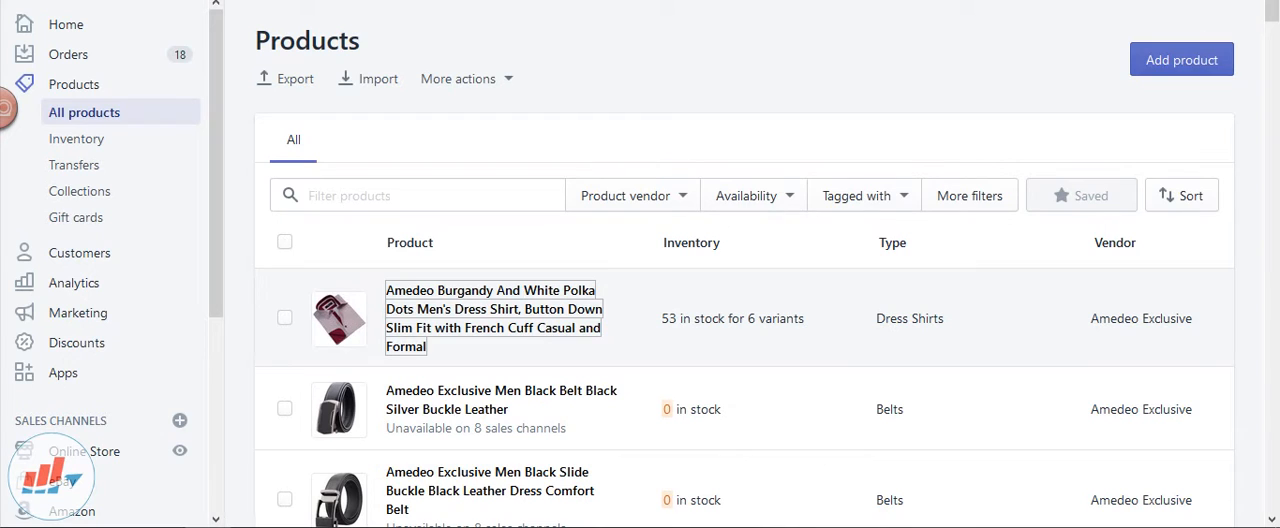
key("ctrl+Tab")
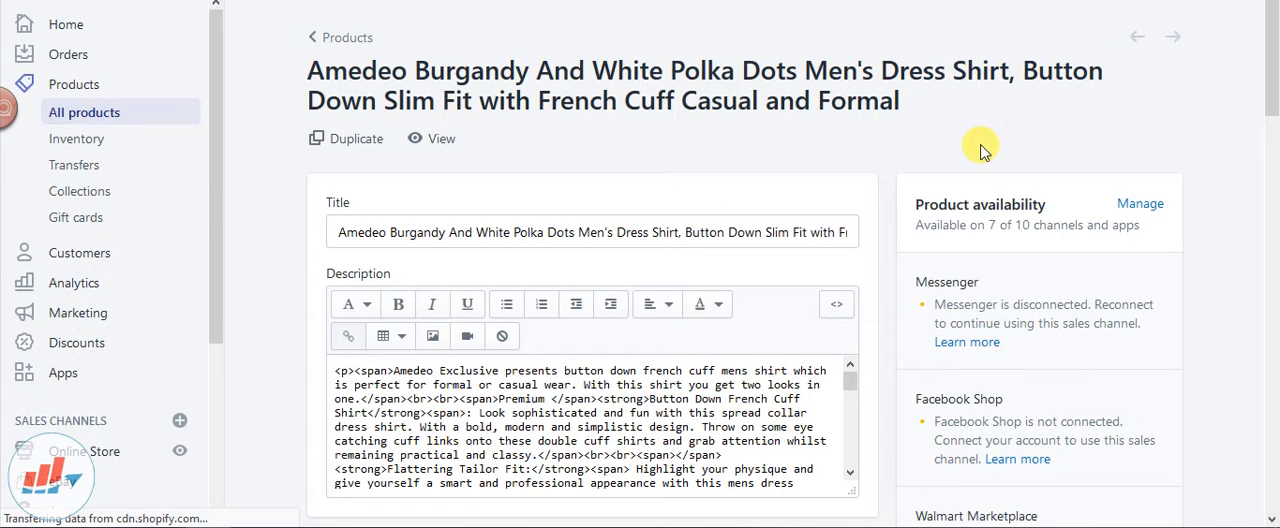
Examine the burgundy polka dot shirt's organization details on its Shopify product page, including product type, vendor, collections and tags
scroll(982, 149, "down", 5)
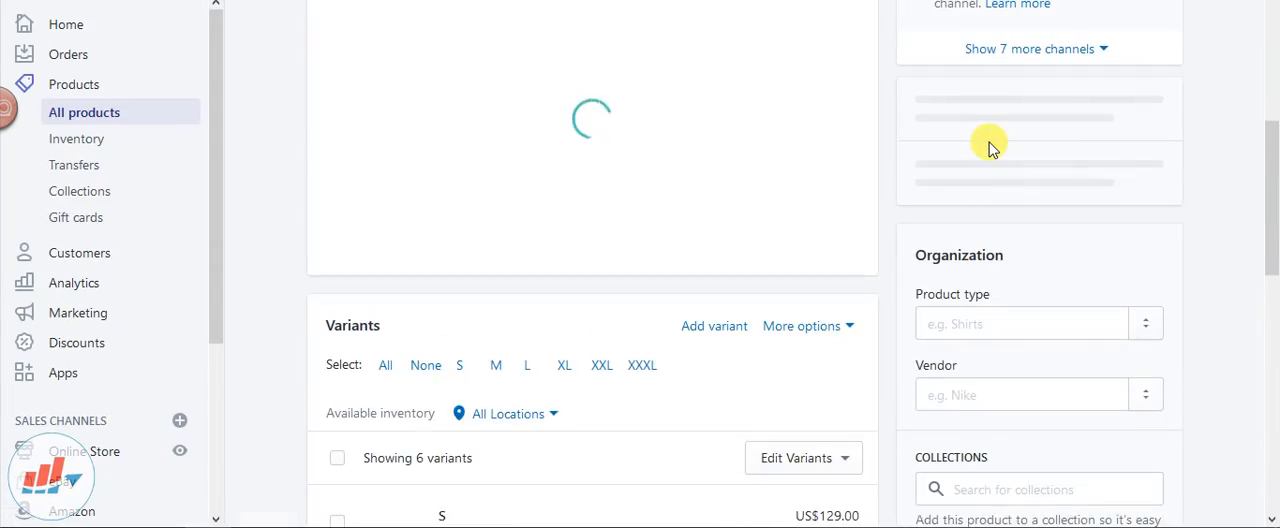
scroll(988, 149, "down", 3)
scroll(1031, 149, "up", 10)
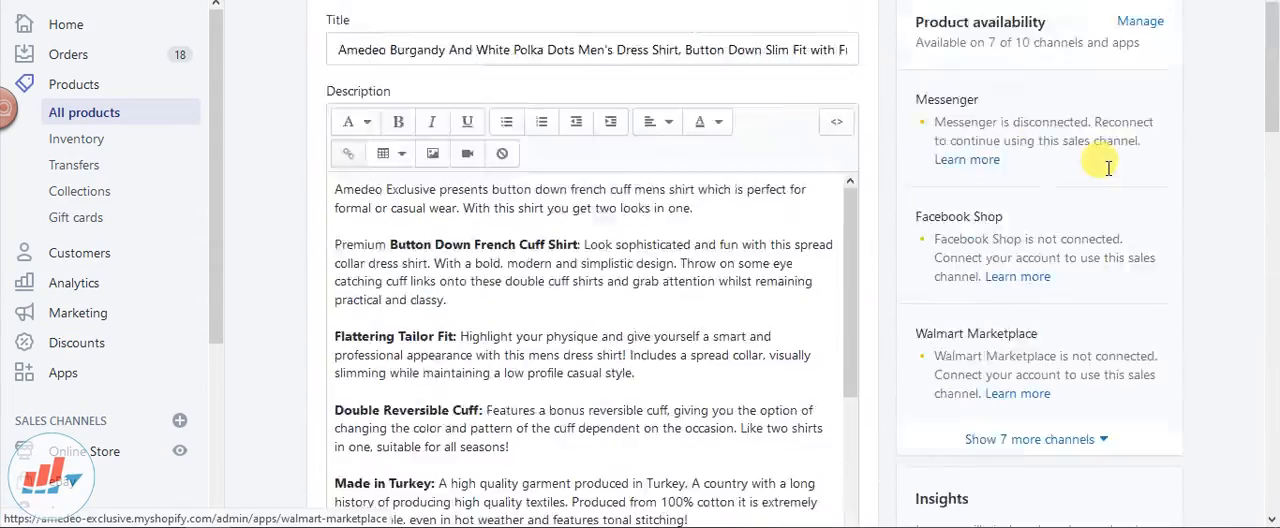
scroll(1110, 175, "down", 10)
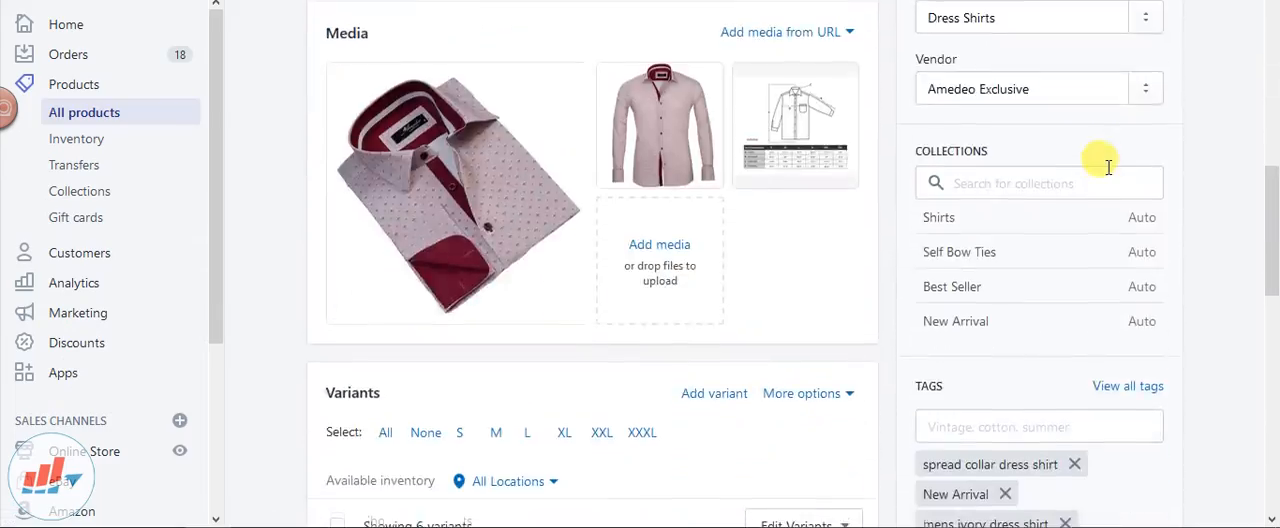
scroll(1108, 167, "down", 10)
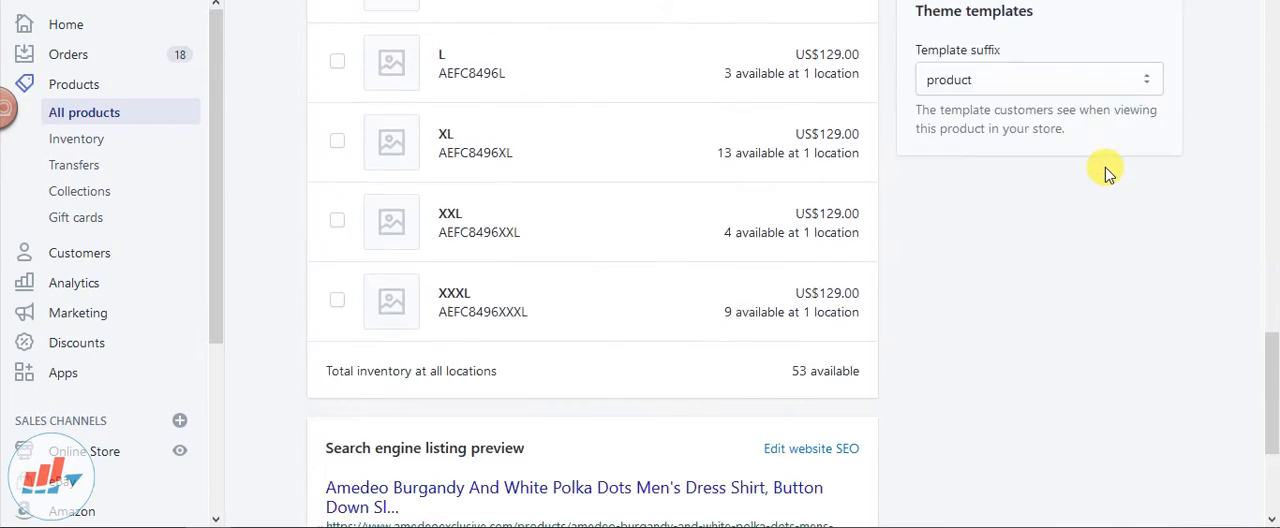
scroll(1104, 163, "up", 10)
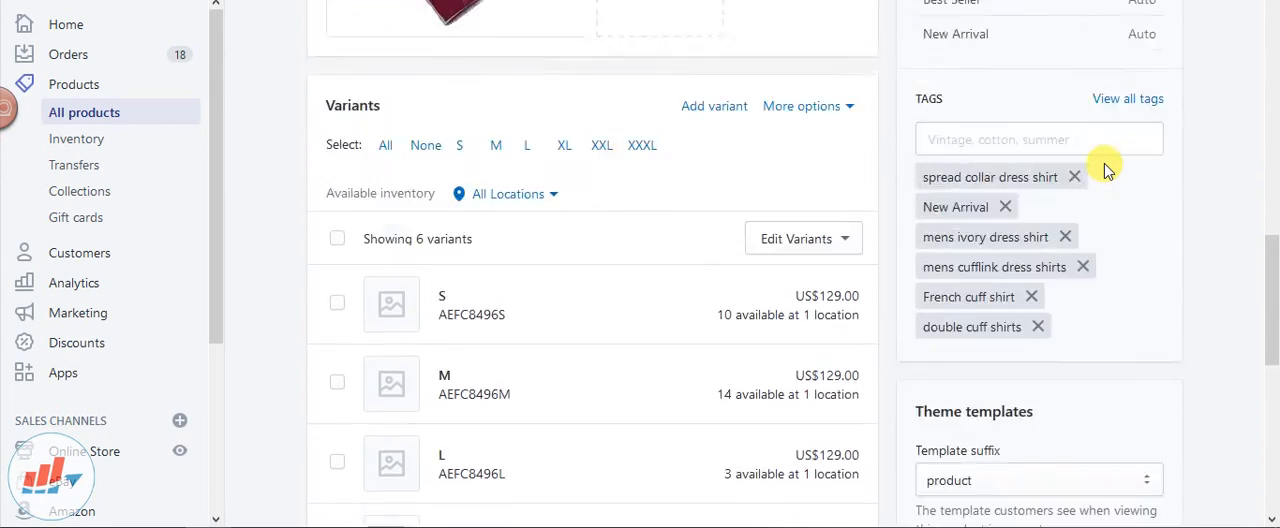
scroll(1105, 162, "up", 4)
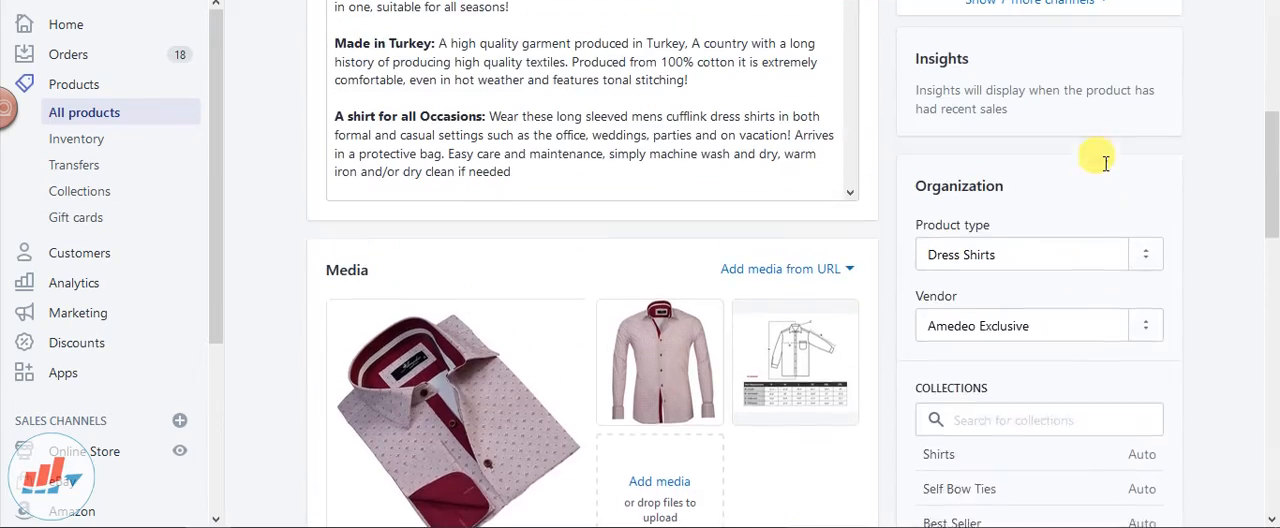
scroll(1100, 170, "down", 3)
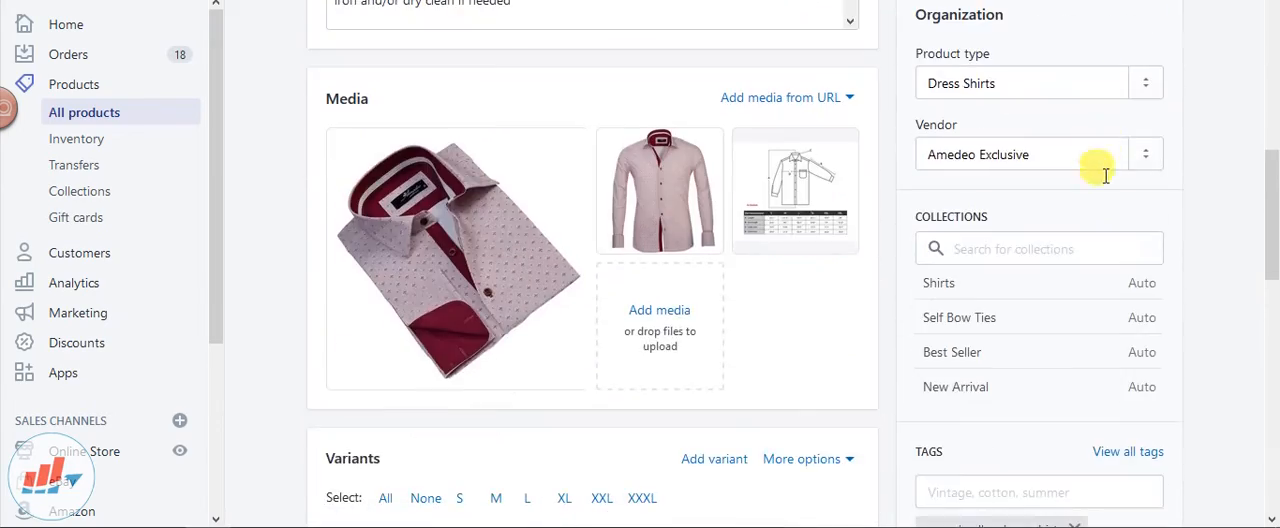
scroll(1186, 247, "up", 6)
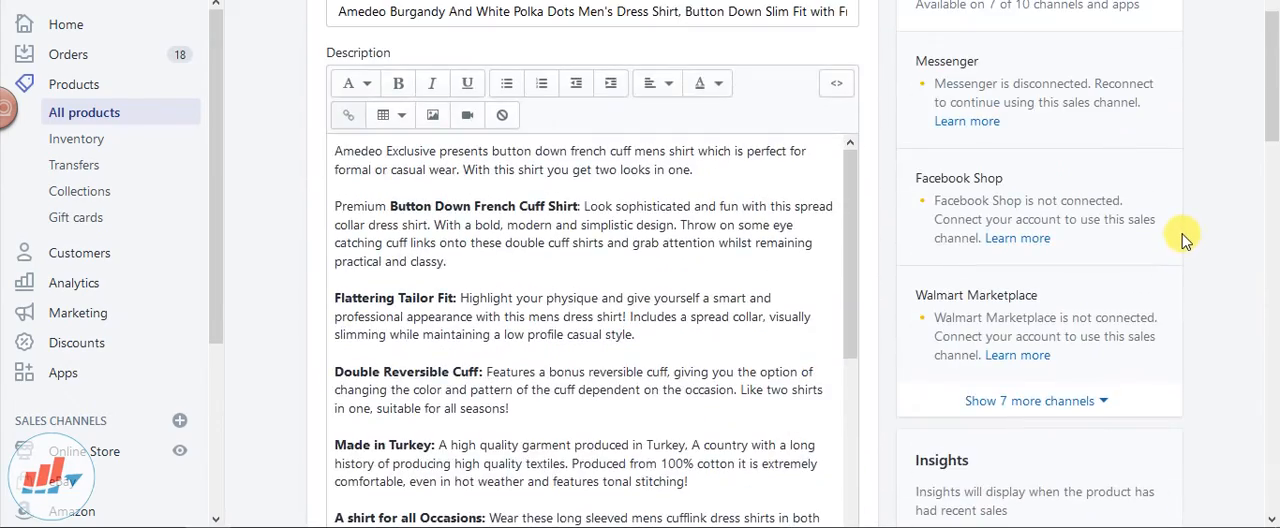
scroll(1185, 240, "up", 3)
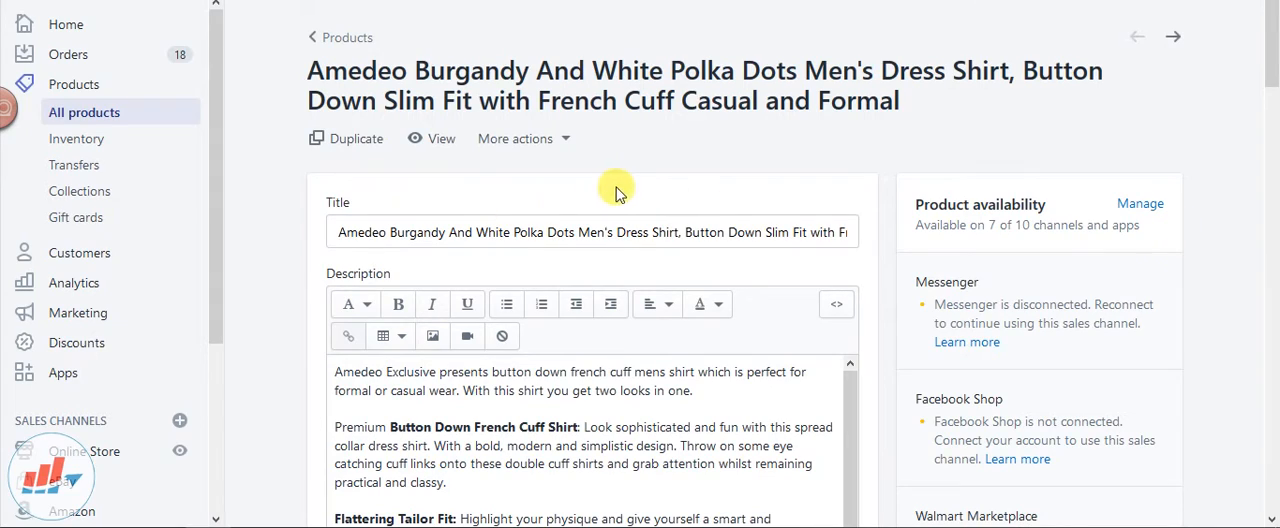
Review the shirt's description, variants and search engine listing preview, and return to the Shopify product list
scroll(636, 172, "down", 5)
scroll(586, 308, "down", 5)
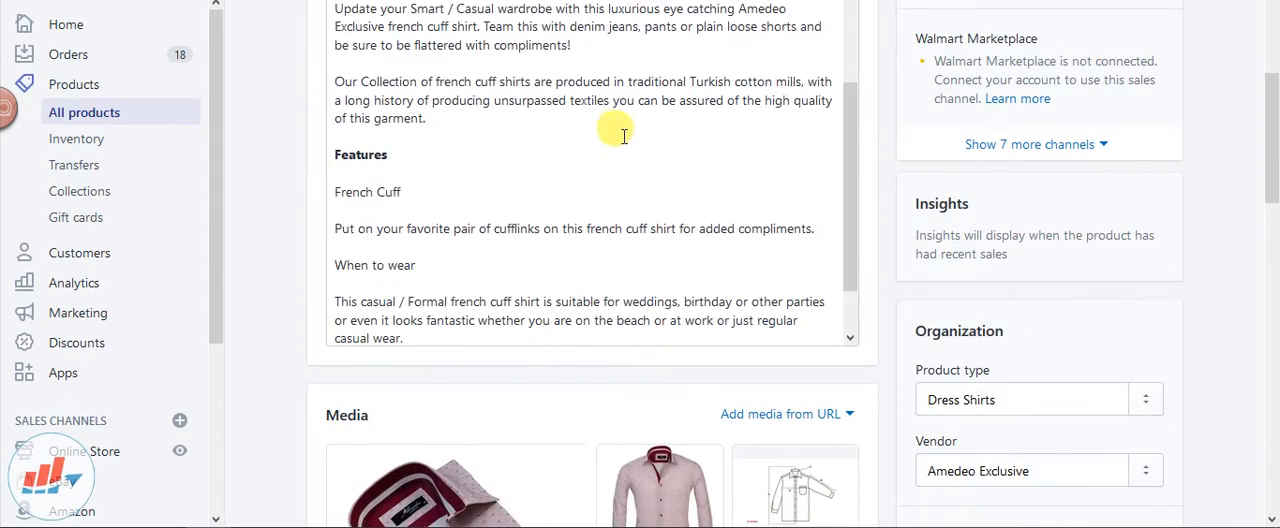
scroll(545, 132, "down", 10)
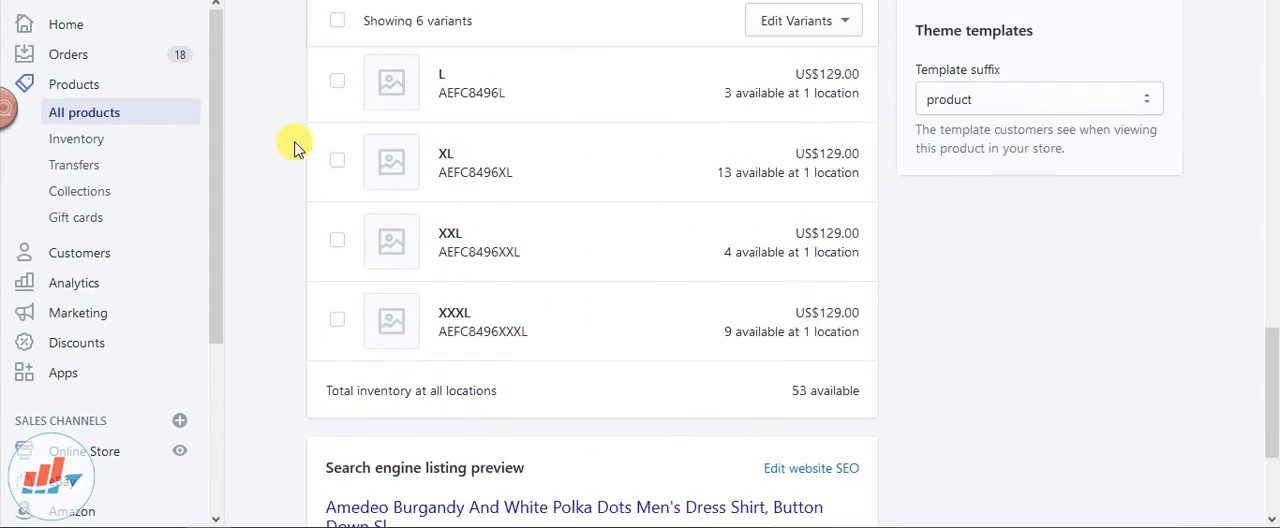
scroll(314, 130, "down", 3)
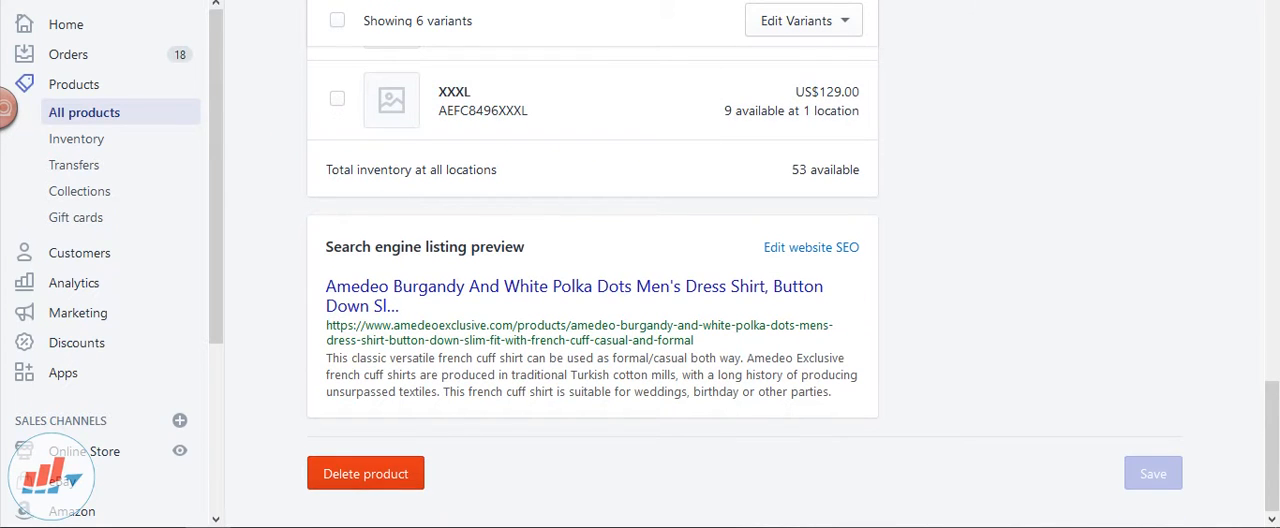
key("ctrl+shift+Tab")
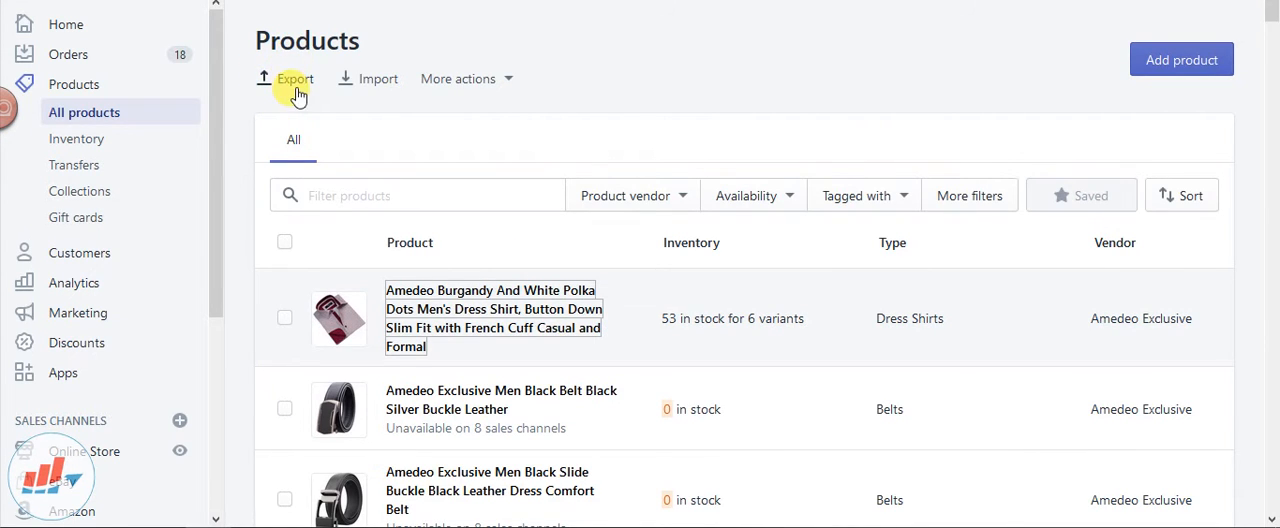
Check the running apps' resource usage in Task Manager and close it
key("ctrl+shift+Escape")
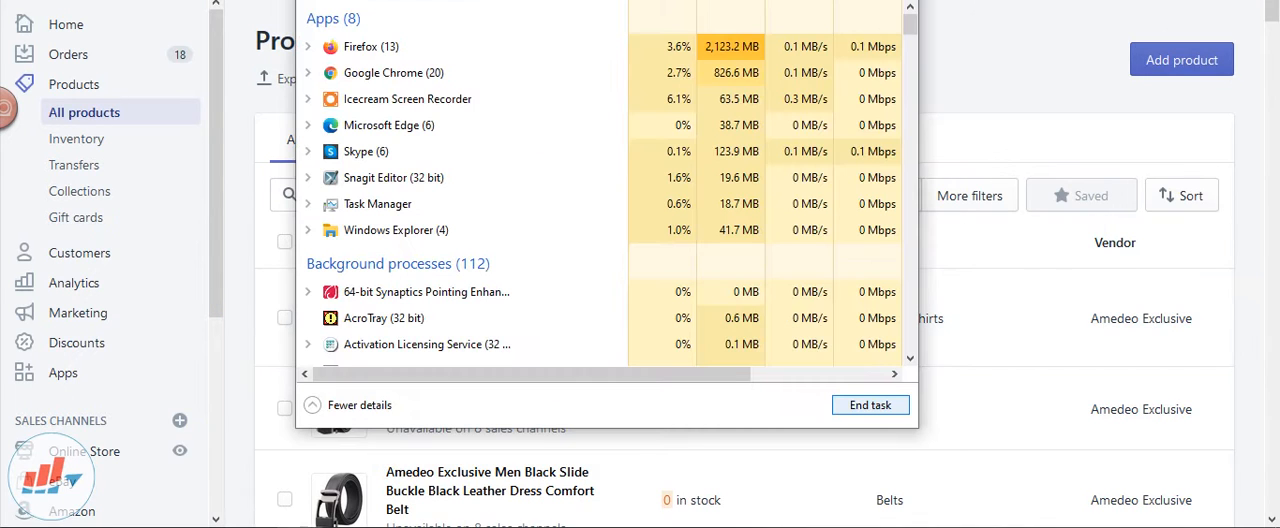
key("alt+F4")
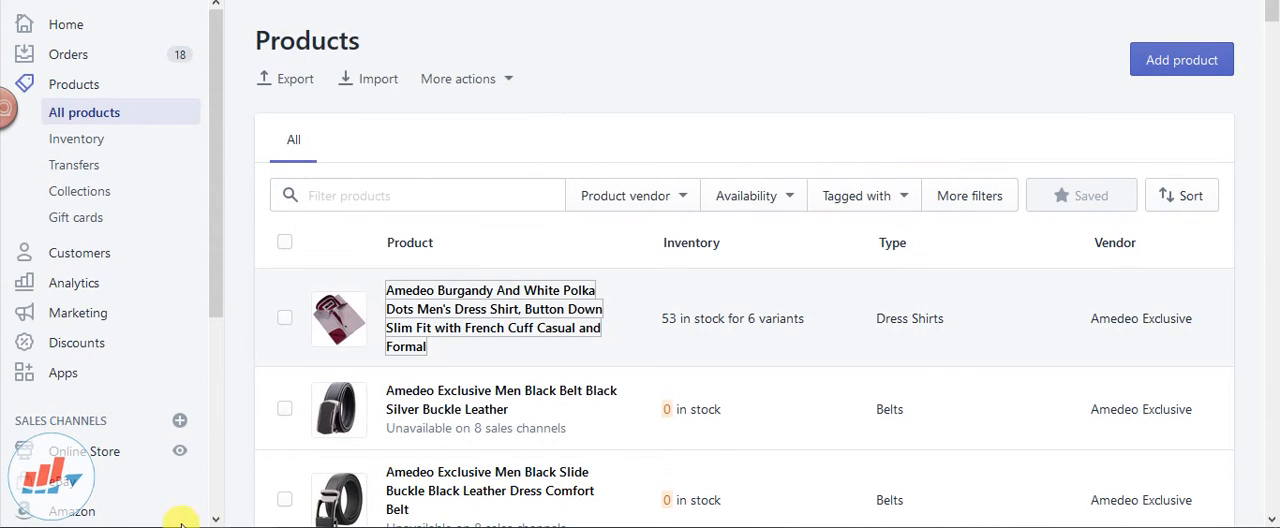
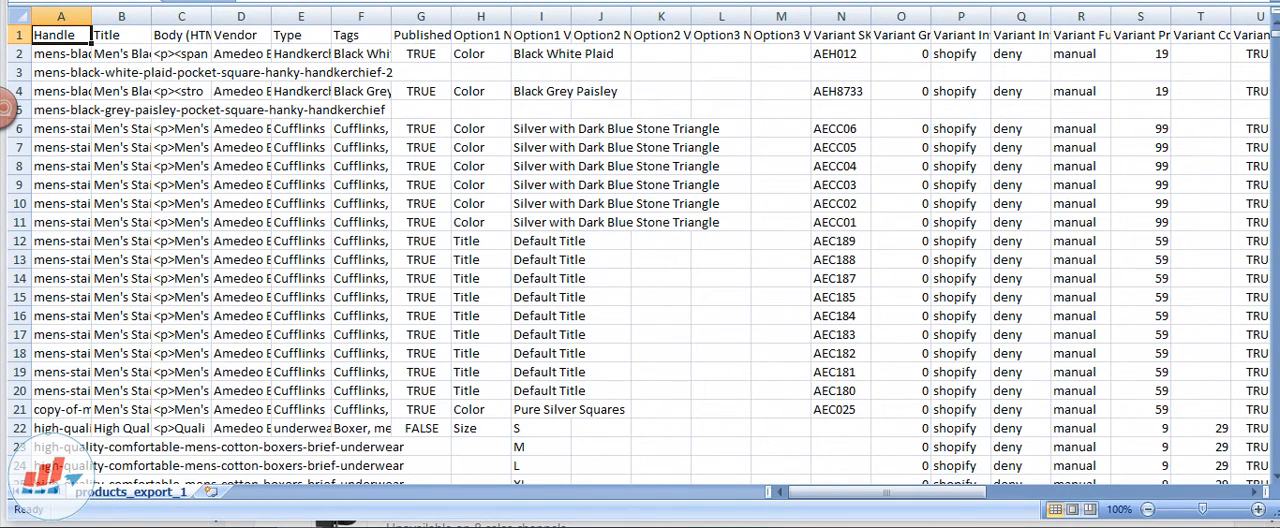
Increase the height of header row 1 and format its column titles as vertically centred, bold and wrapped text
left_click_drag(18, 43, 20, 100)
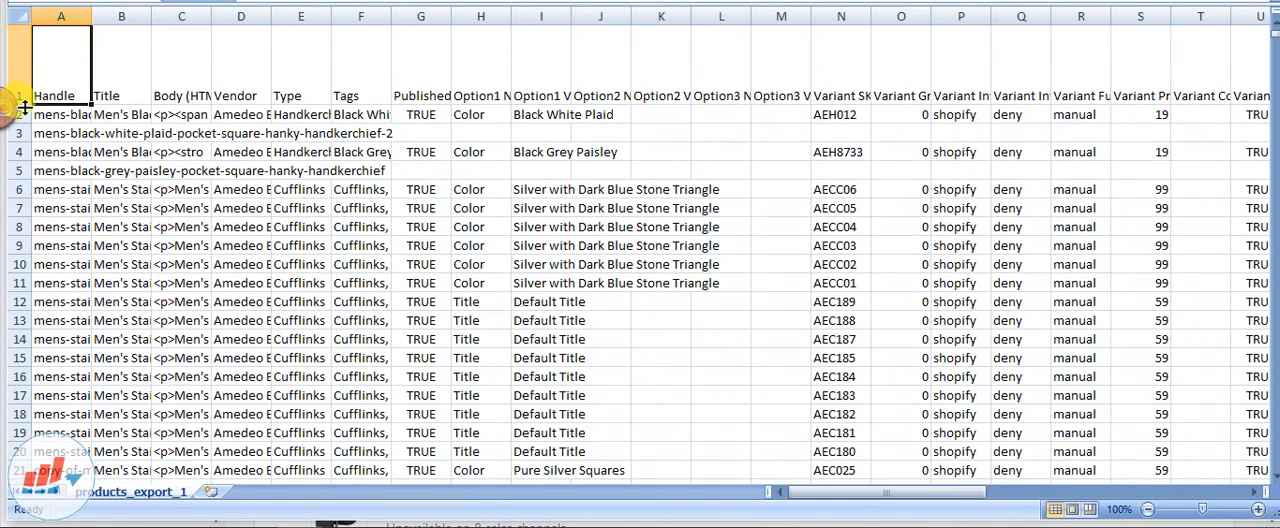
mouse_move(27, 111)
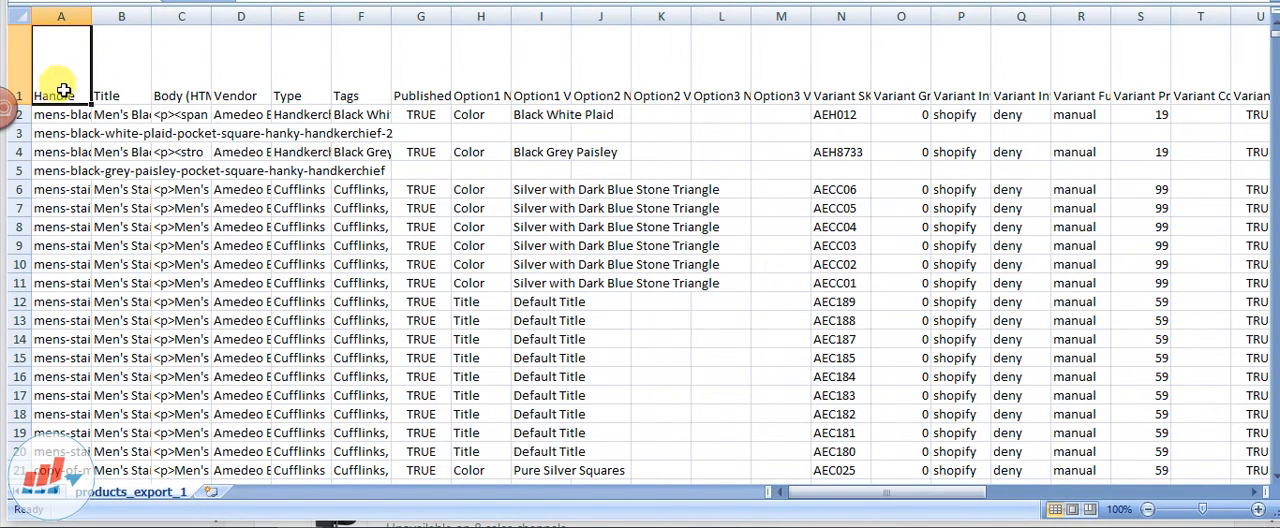
left_click(14, 57)
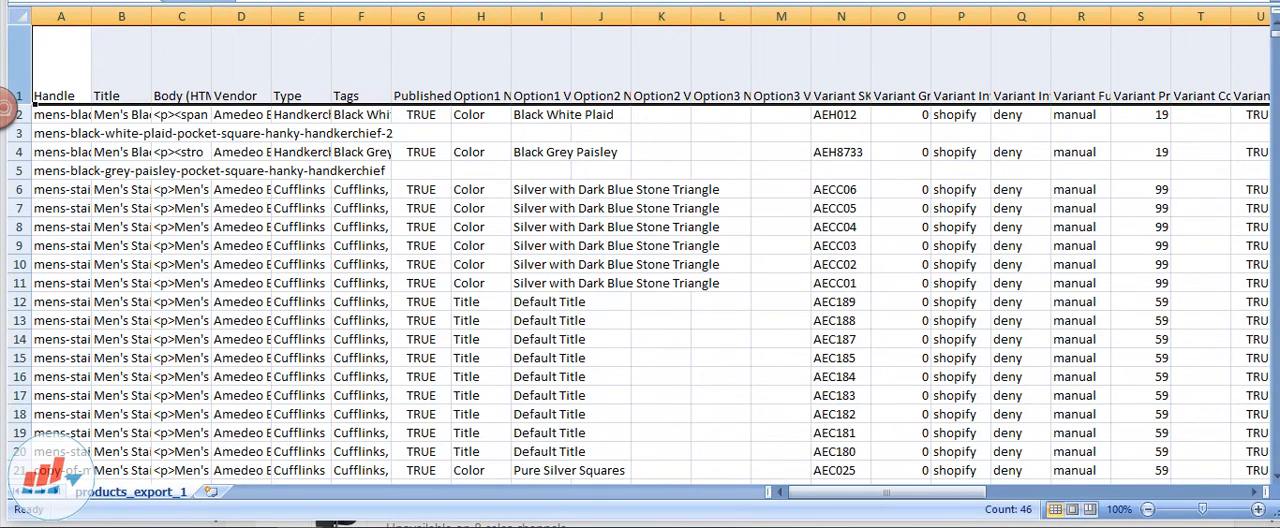
key("alt+h")
key("a")
key("m")
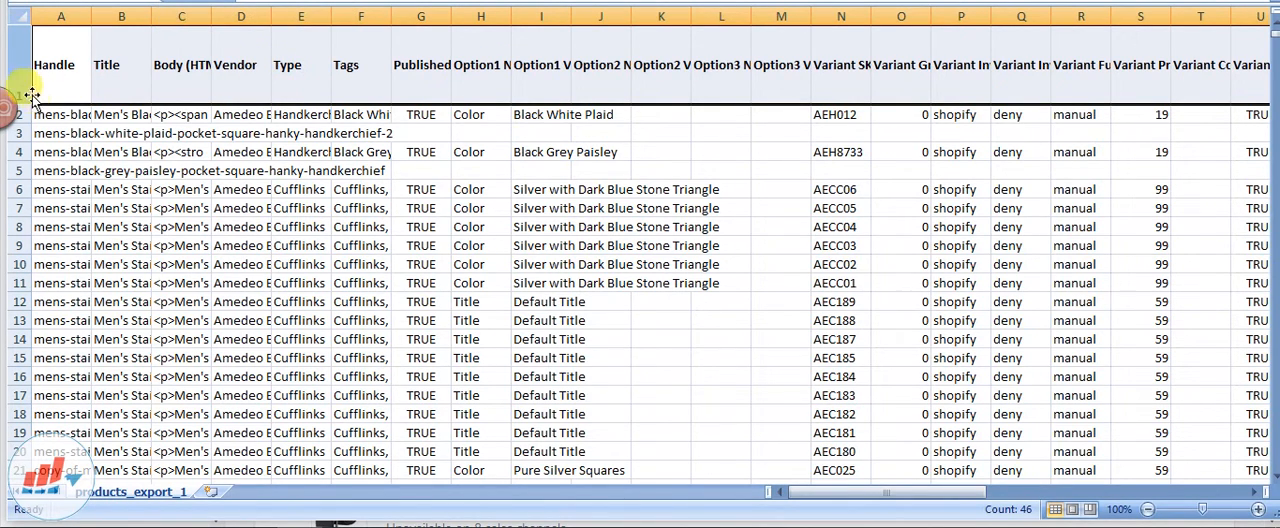
left_click_drag(30, 101, 30, 116)
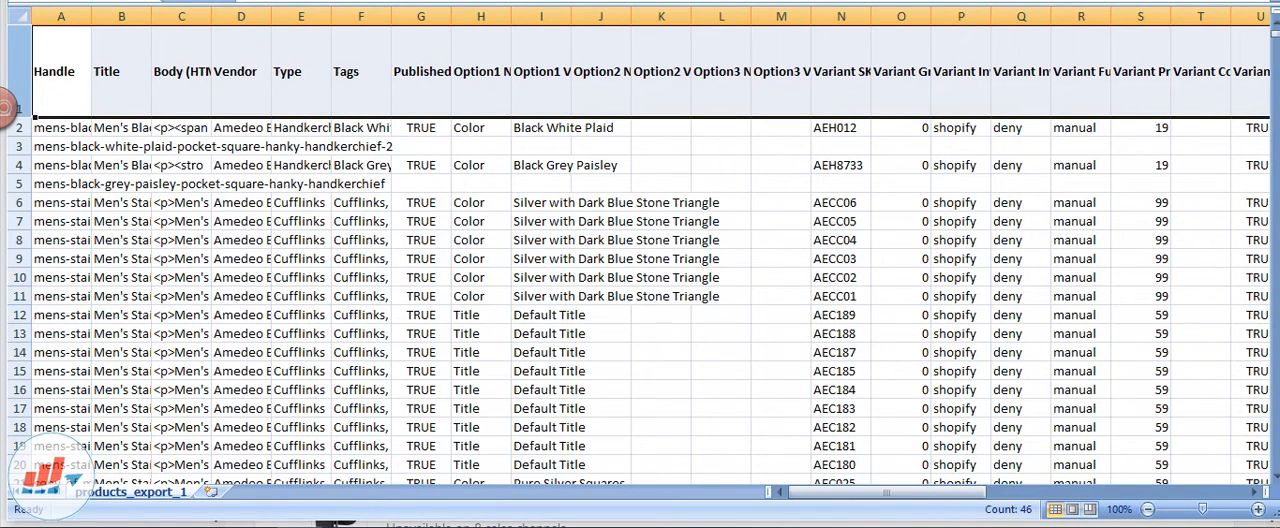
left_click(72, 71)
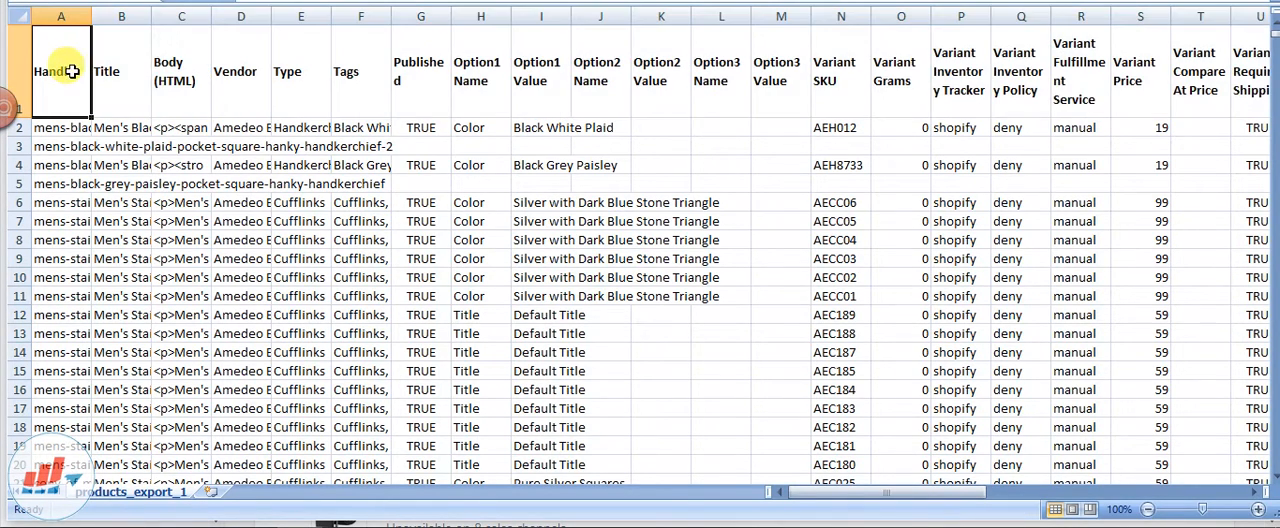
Freeze the header row above row 2 and check that the column titles stay in place over the product list
mouse_move(27, 138)
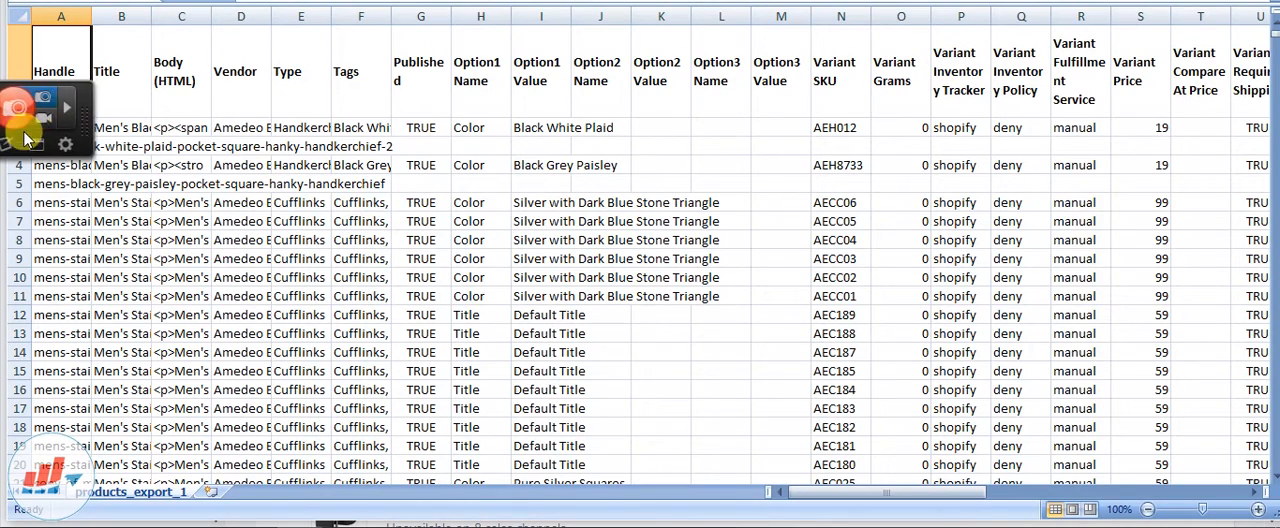
left_click(60, 126)
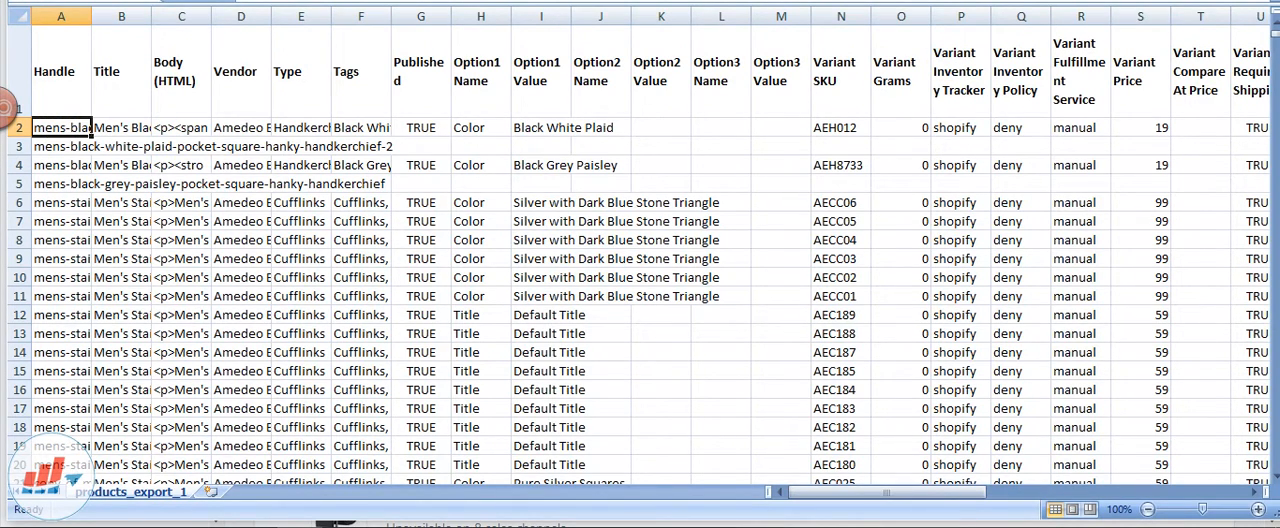
left_click(682, 1)
left_click(740, 1)
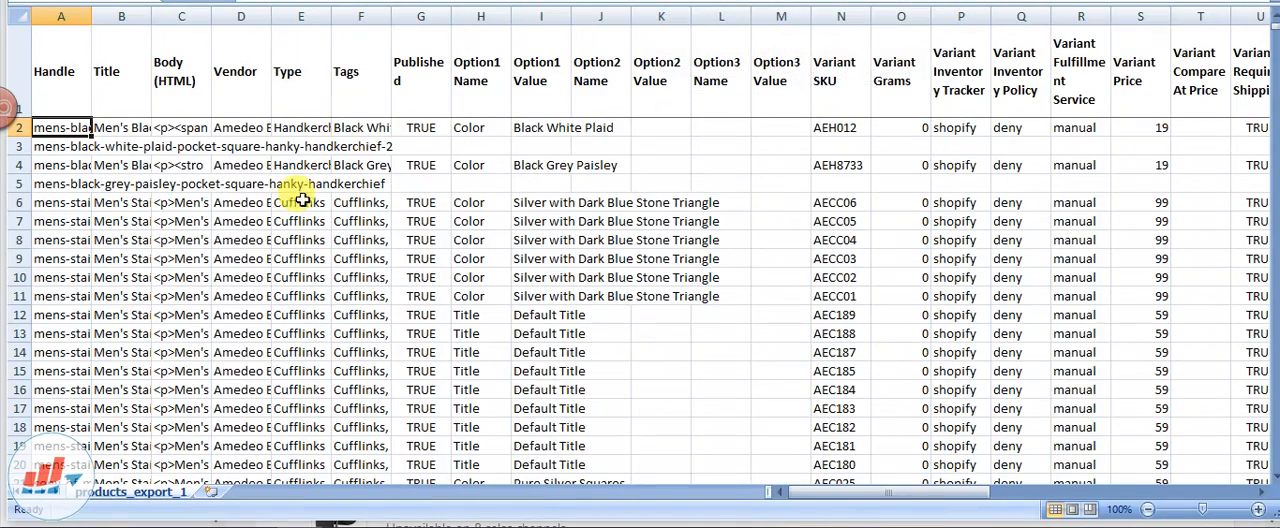
left_click_drag(891, 503, 852, 508)
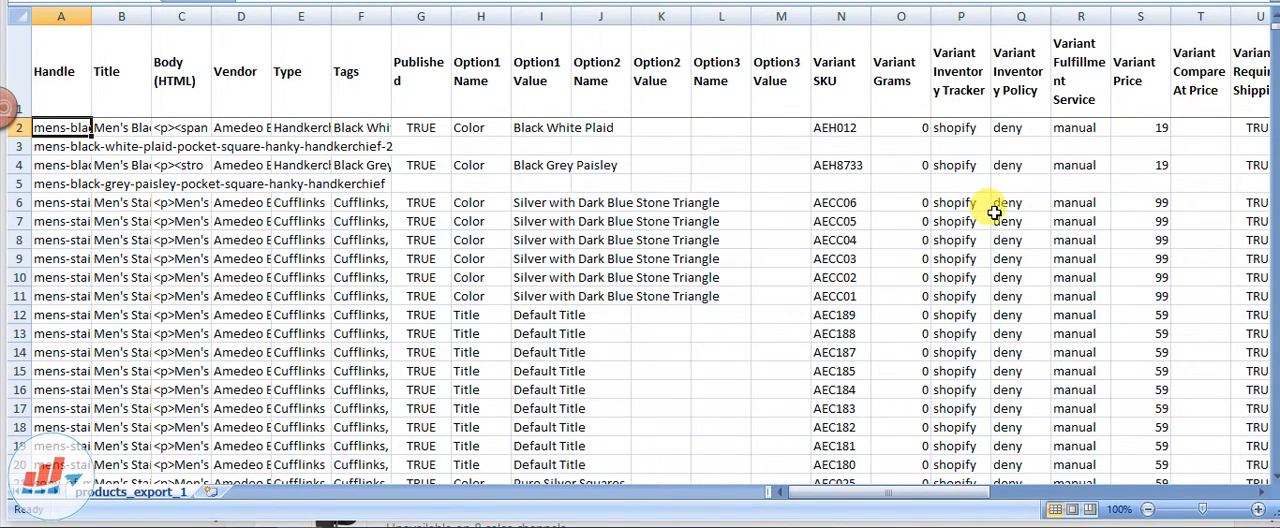
scroll(931, 260, "down", 8)
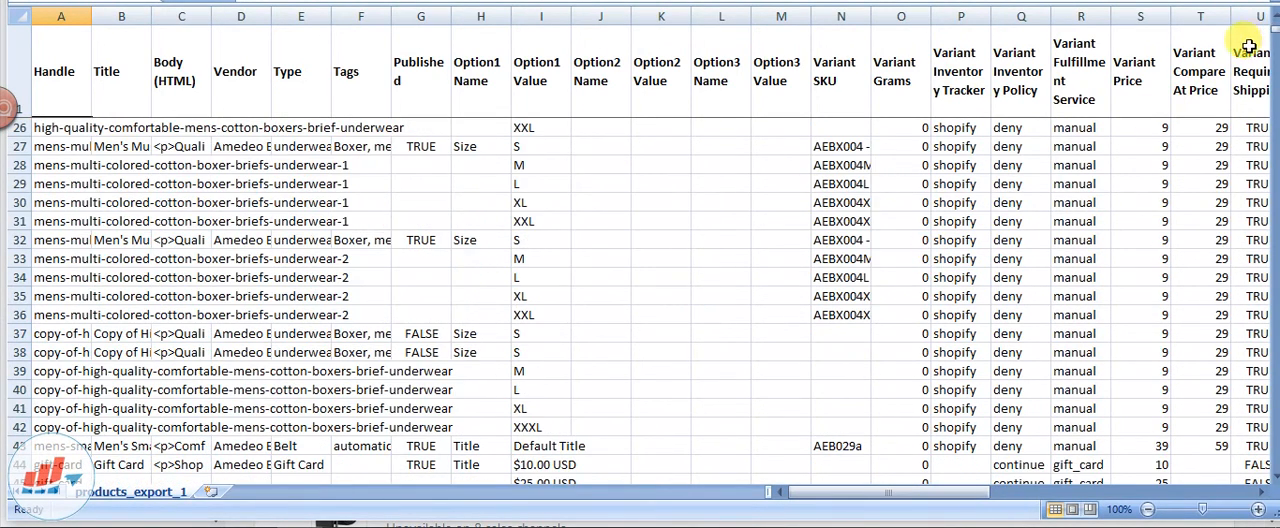
scroll(639, 268, "up", 8)
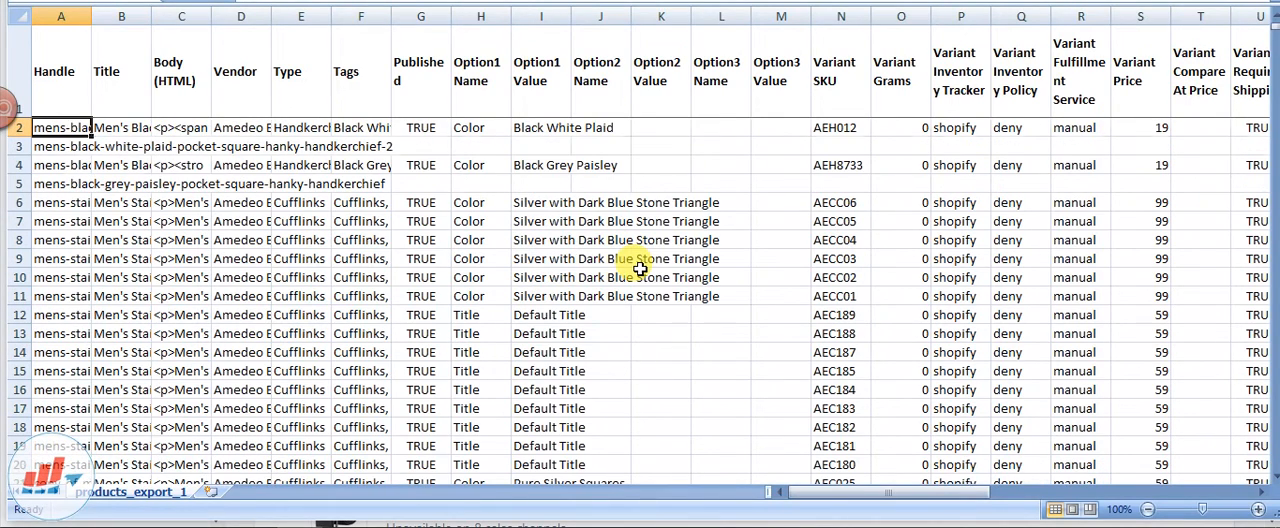
Look over the Variant SKU column, search the sheet for "aefc" and check the product type beside the first match
left_click(895, 275)
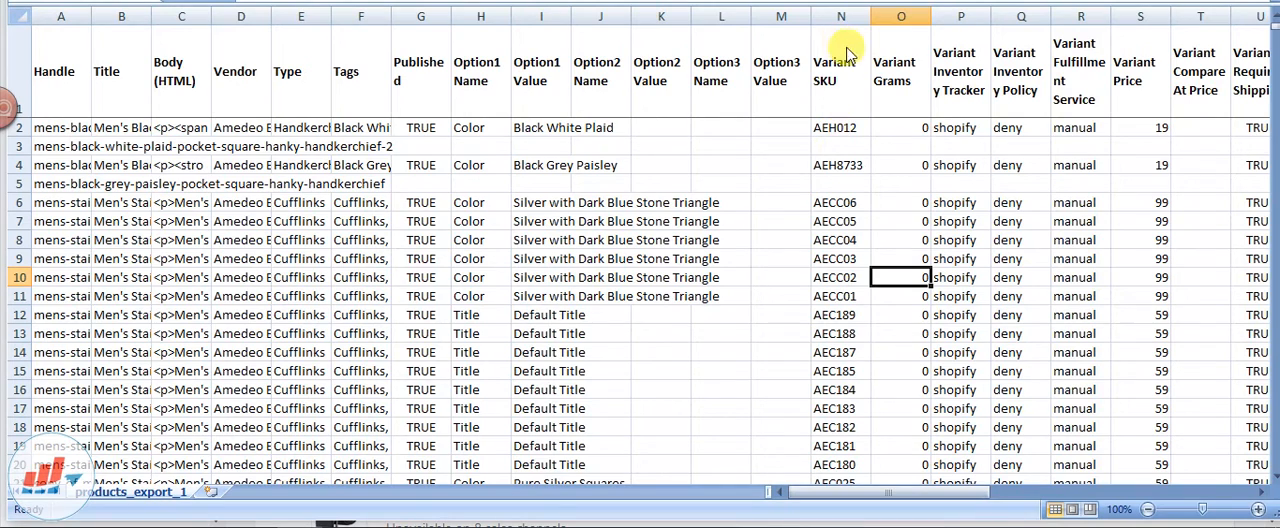
left_click(826, 222)
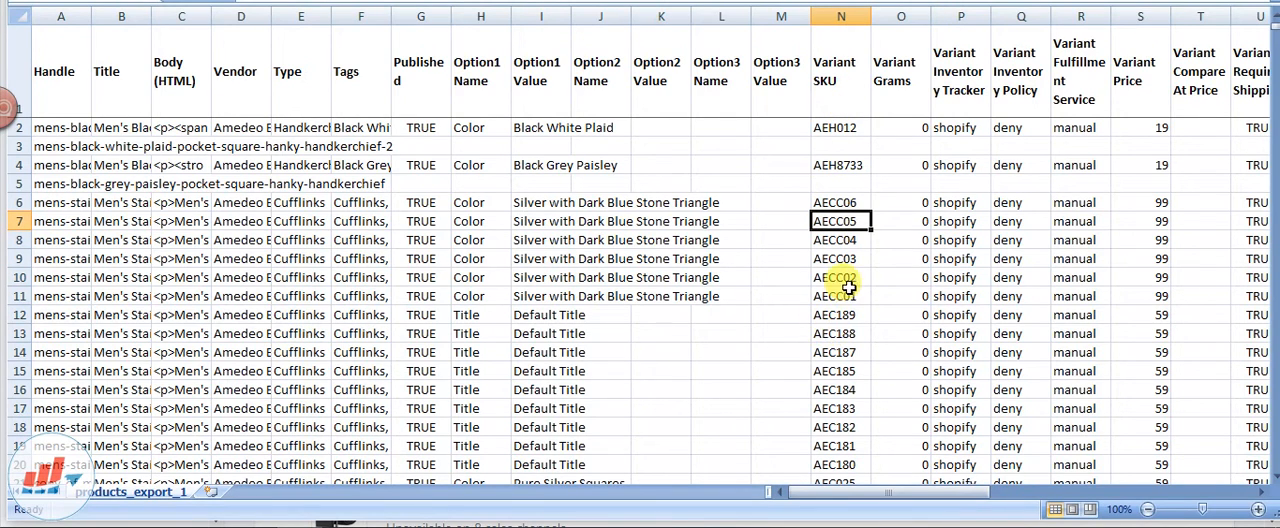
left_click(840, 352)
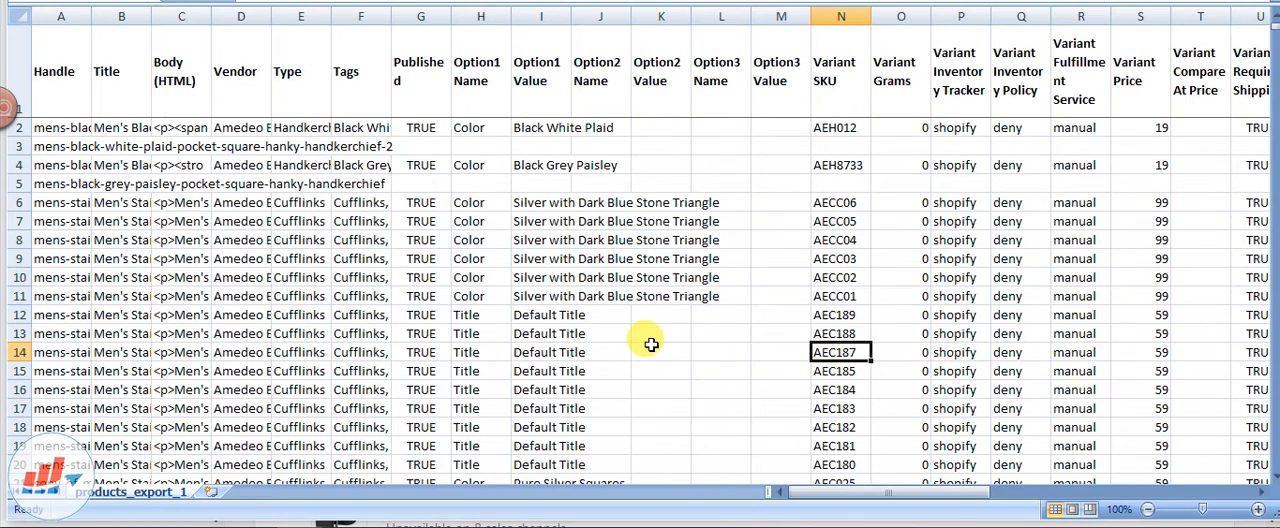
key("ctrl+f")
type("aefc")
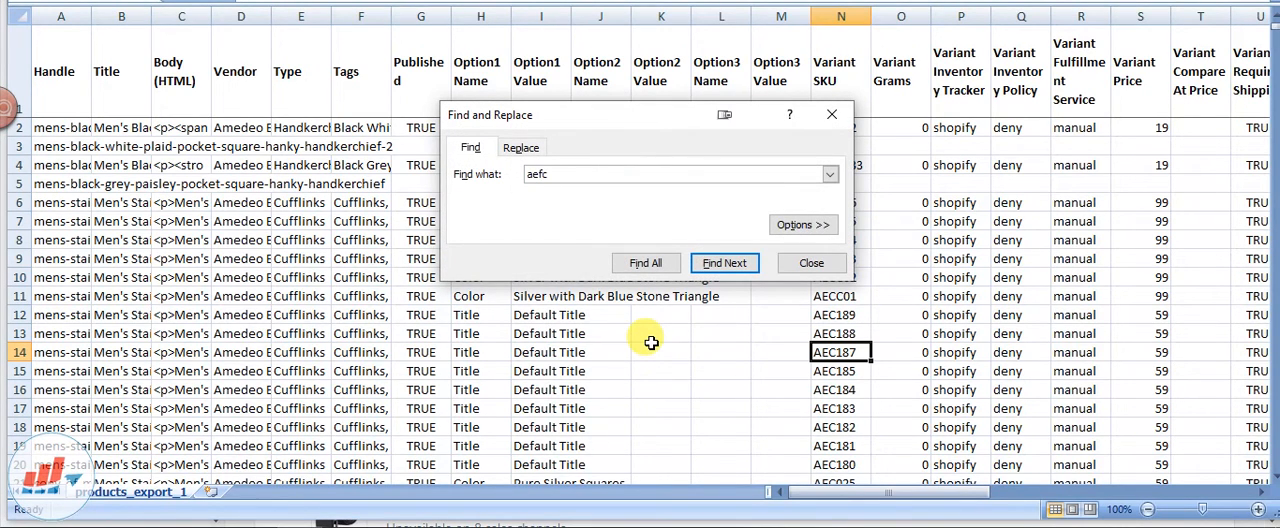
left_click(735, 263)
left_click(813, 262)
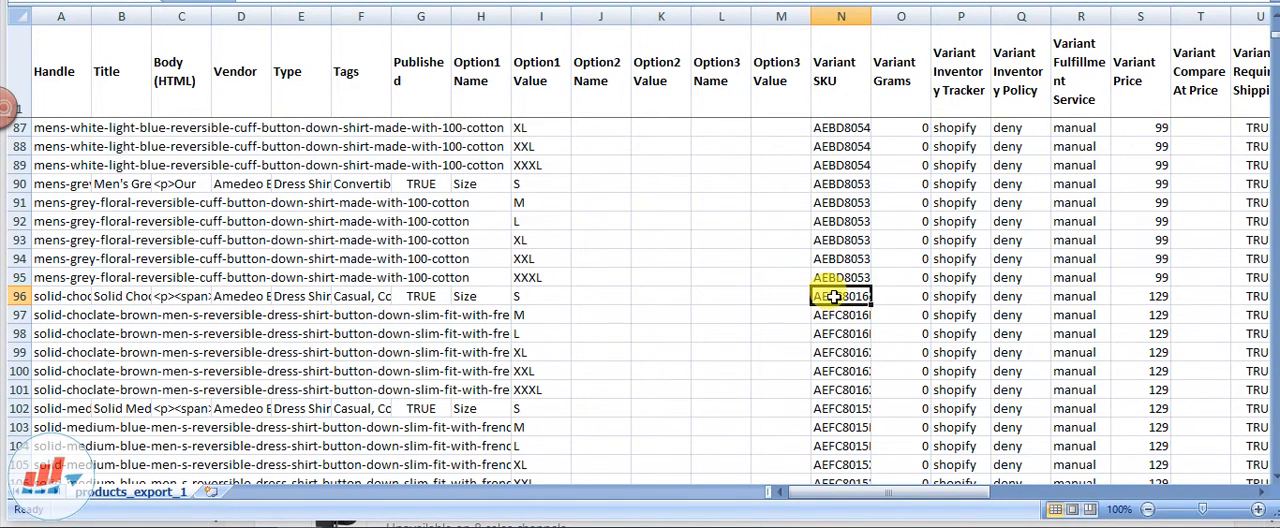
left_click_drag(834, 299, 656, 308)
left_click_drag(346, 309, 292, 309)
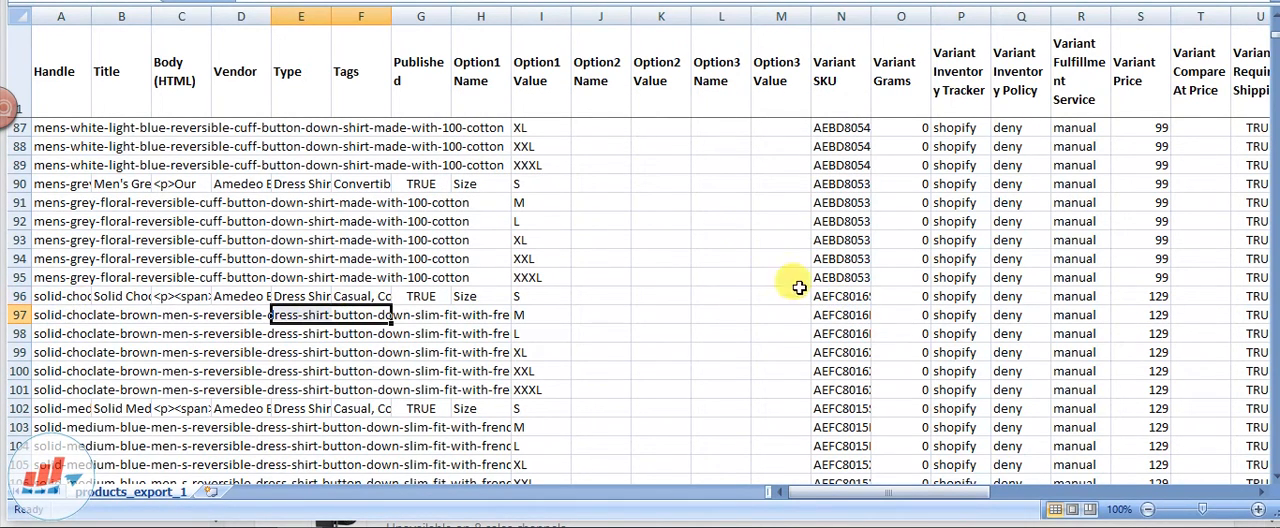
Select the Variant SKU cells of all AEFC shirts, rows 96 to 197, and review the range back to its first row
left_click_drag(845, 294, 845, 128)
scroll(811, 266, "up", 4)
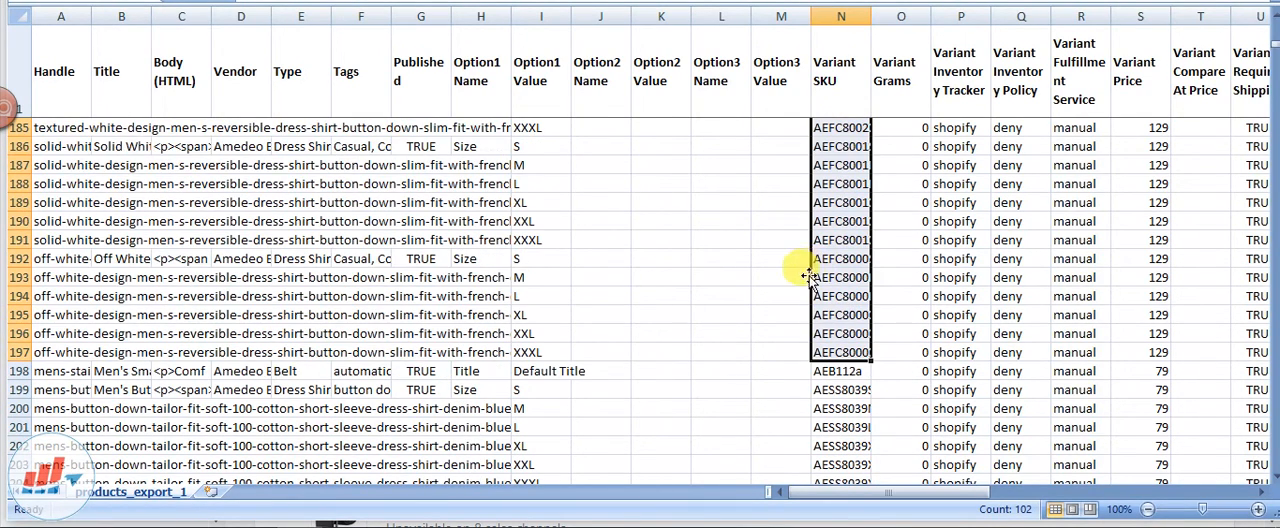
scroll(862, 268, "up", 6)
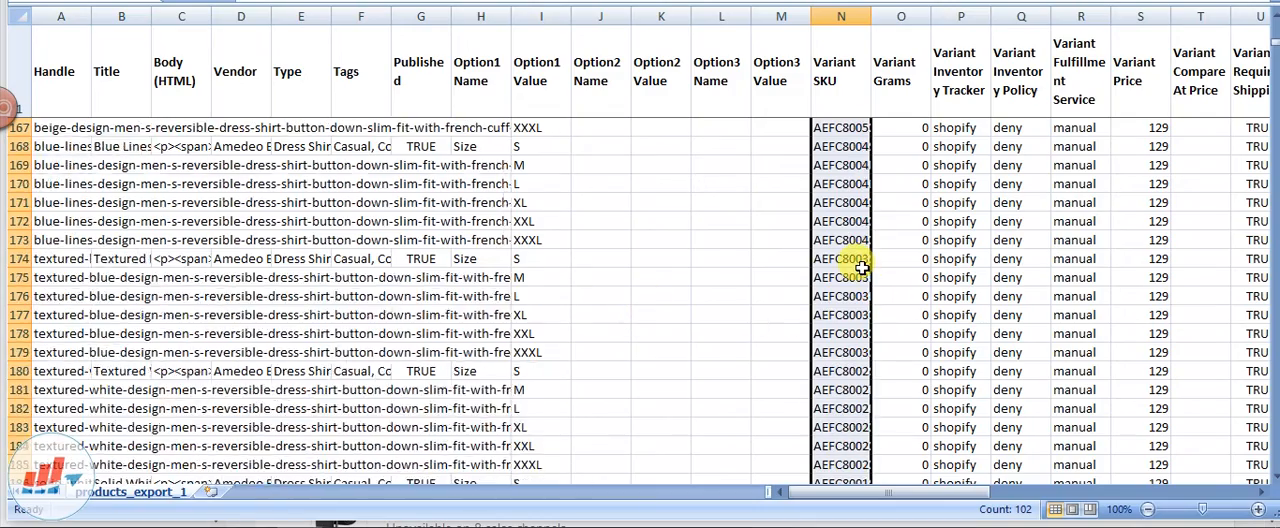
scroll(862, 268, "up", 20)
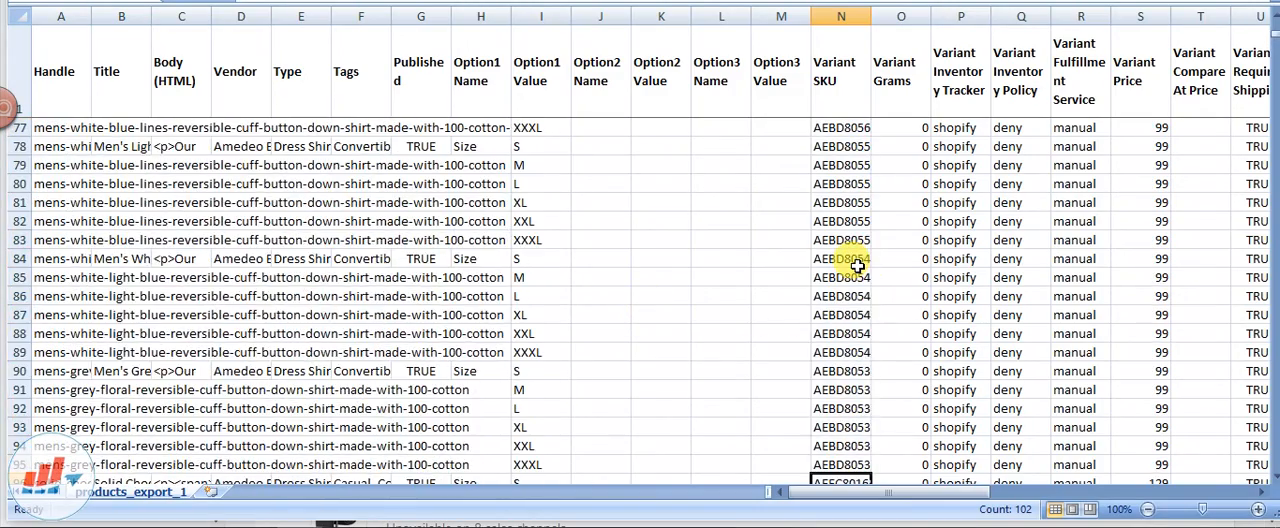
scroll(857, 265, "down", 6)
scroll(850, 265, "up", 2)
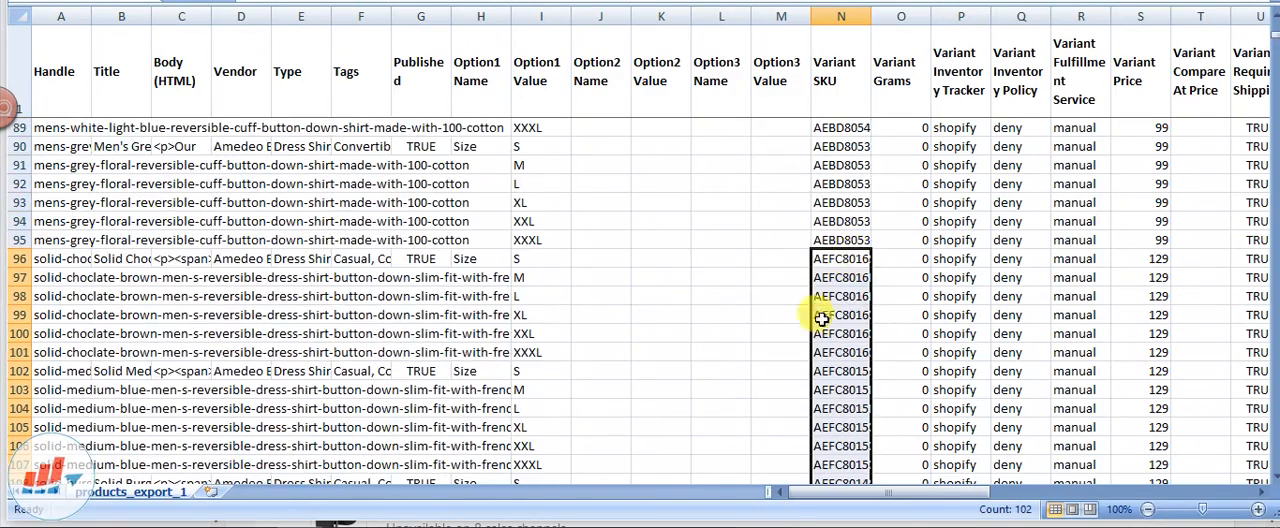
Examine the Google Shopping column headings, including Condition, Custom Product and Custom Labels 0, 1 and 2
left_click_drag(866, 496, 1068, 522)
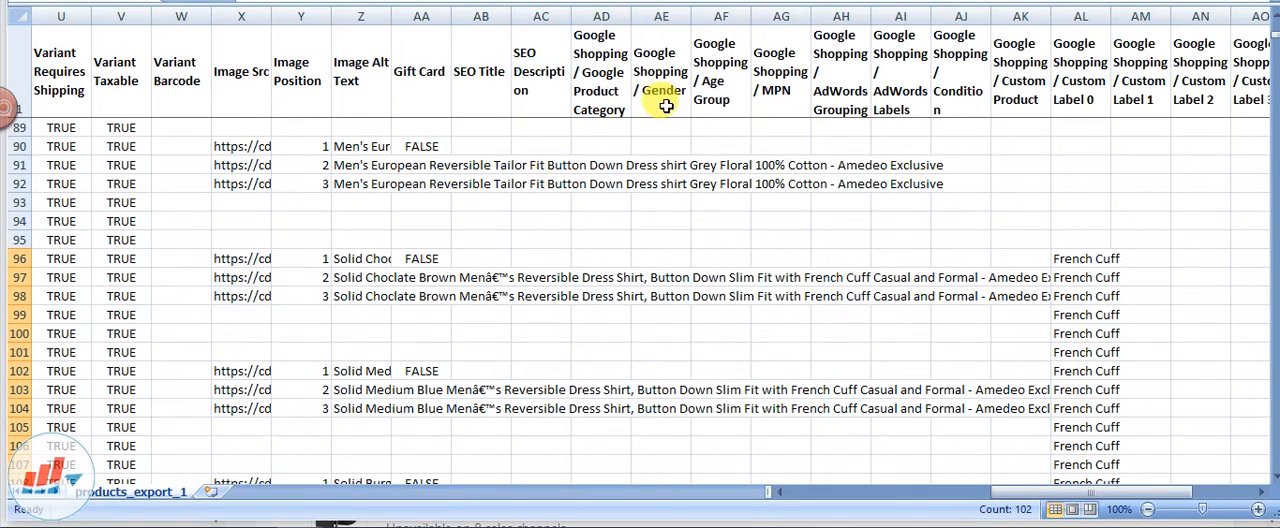
left_click(956, 88)
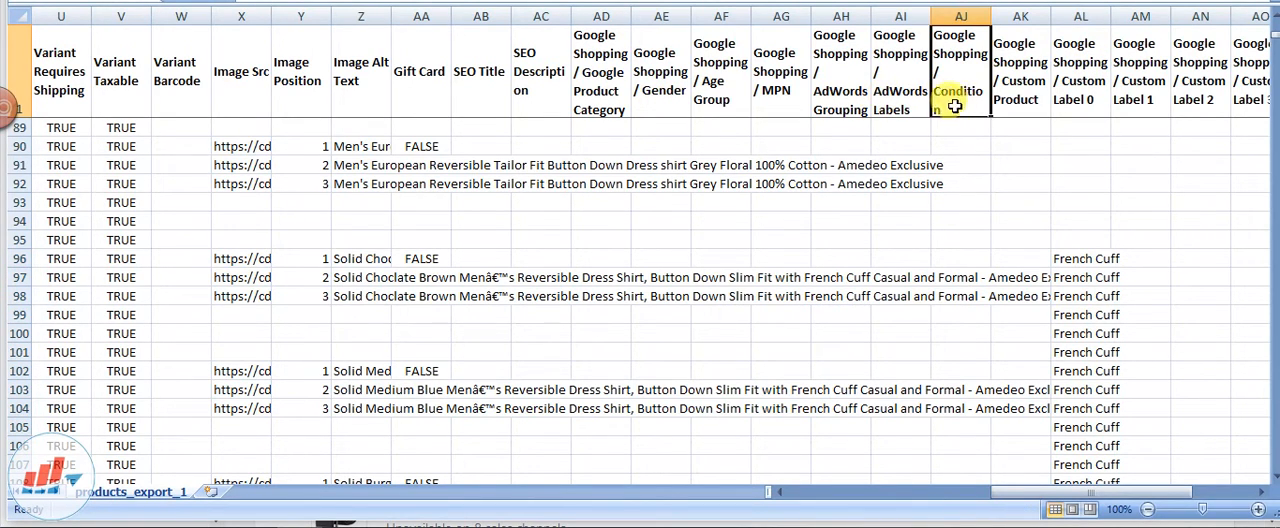
left_click(1033, 89)
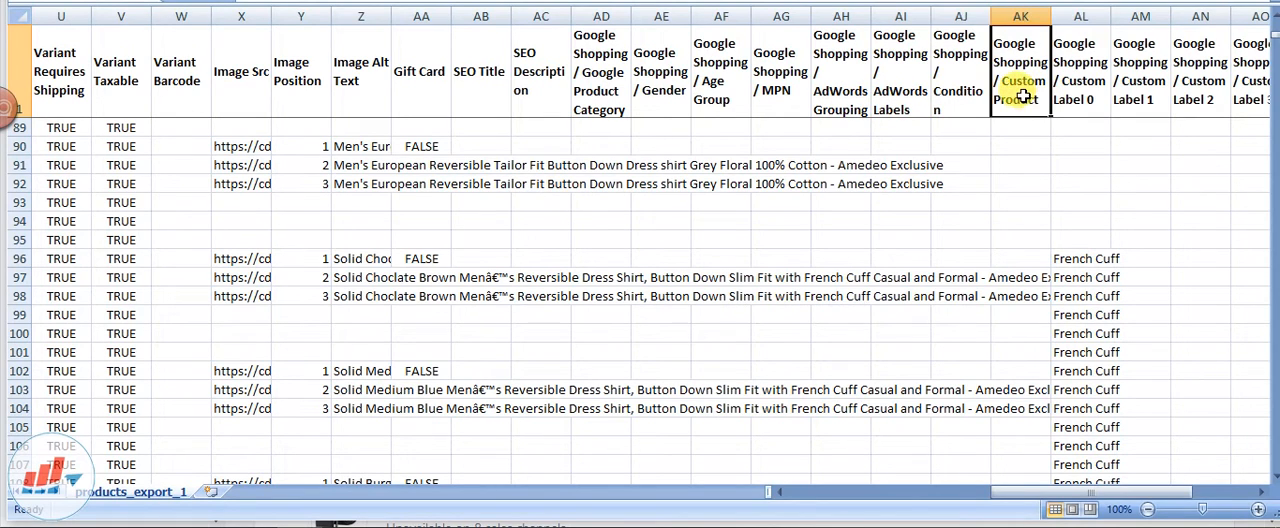
left_click(1088, 100)
left_click(1155, 100)
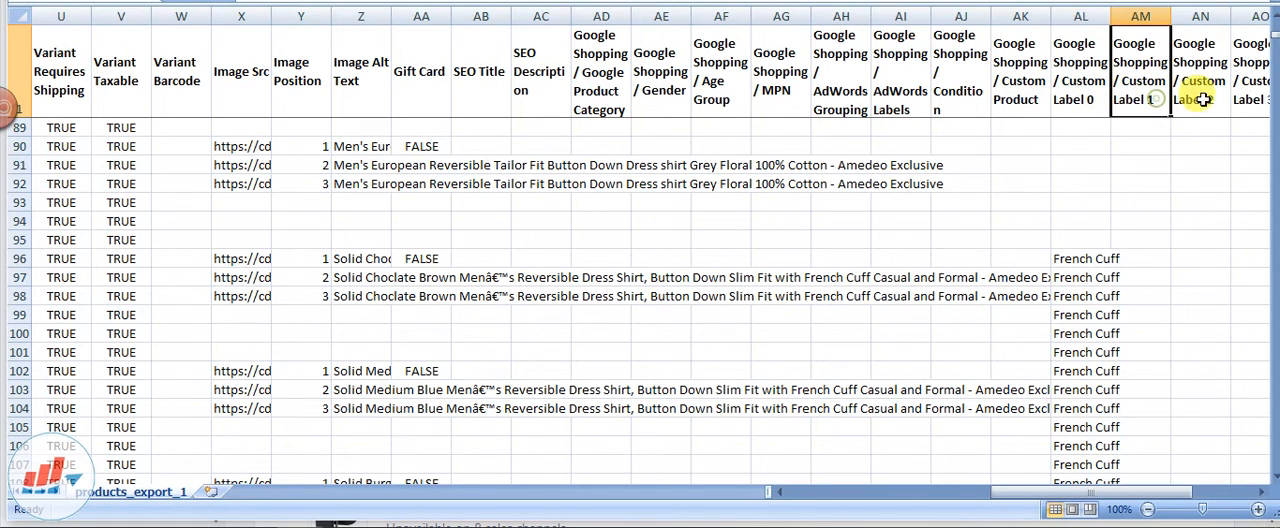
left_click(1210, 100)
left_click(1083, 104)
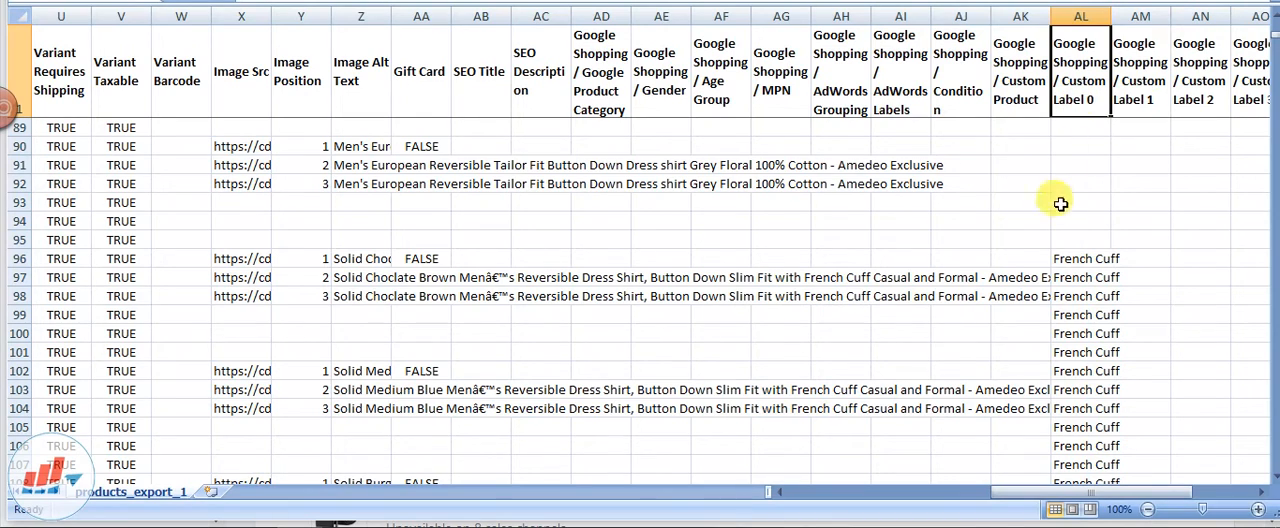
Review the French Cuff entries in the Custom Label 0 column across the AEFC shirt rows
left_click(1082, 260)
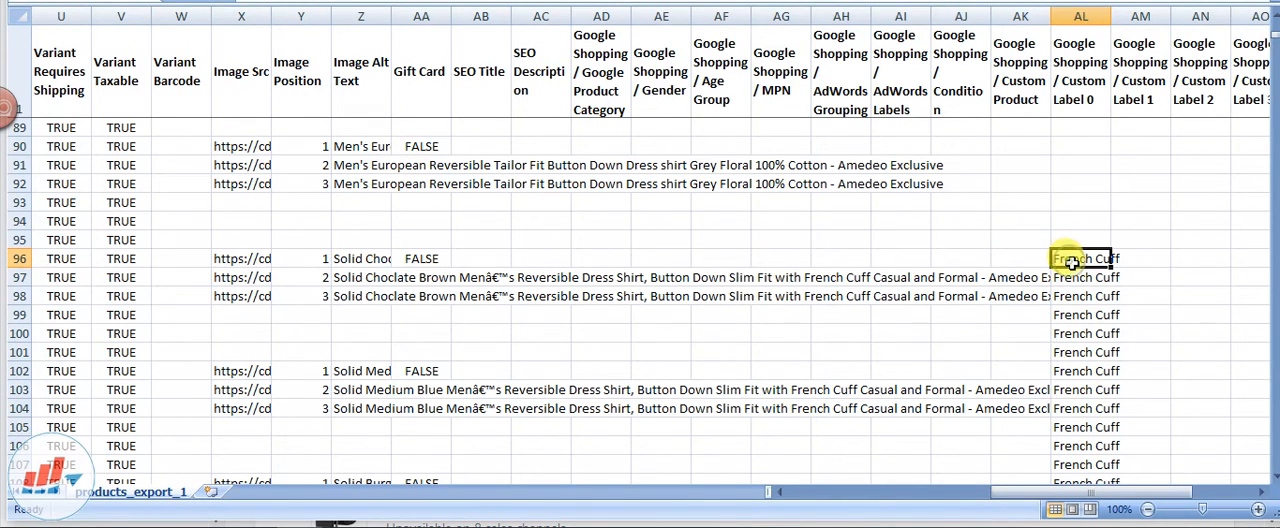
scroll(1072, 262, "down", 20)
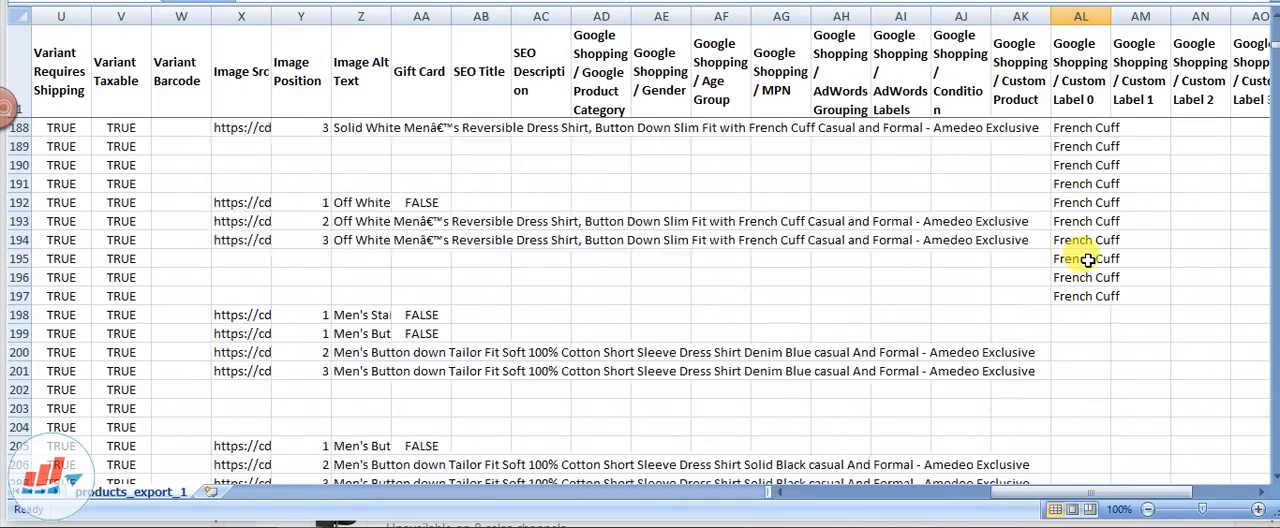
scroll(1088, 260, "down", 1)
scroll(1090, 251, "up", 20)
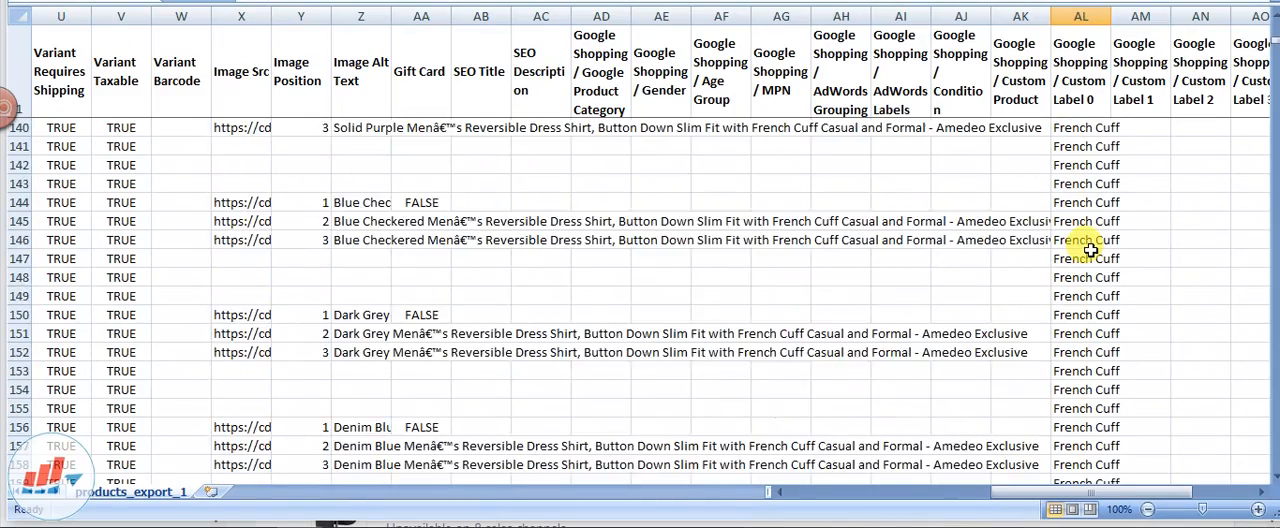
scroll(1090, 251, "up", 1)
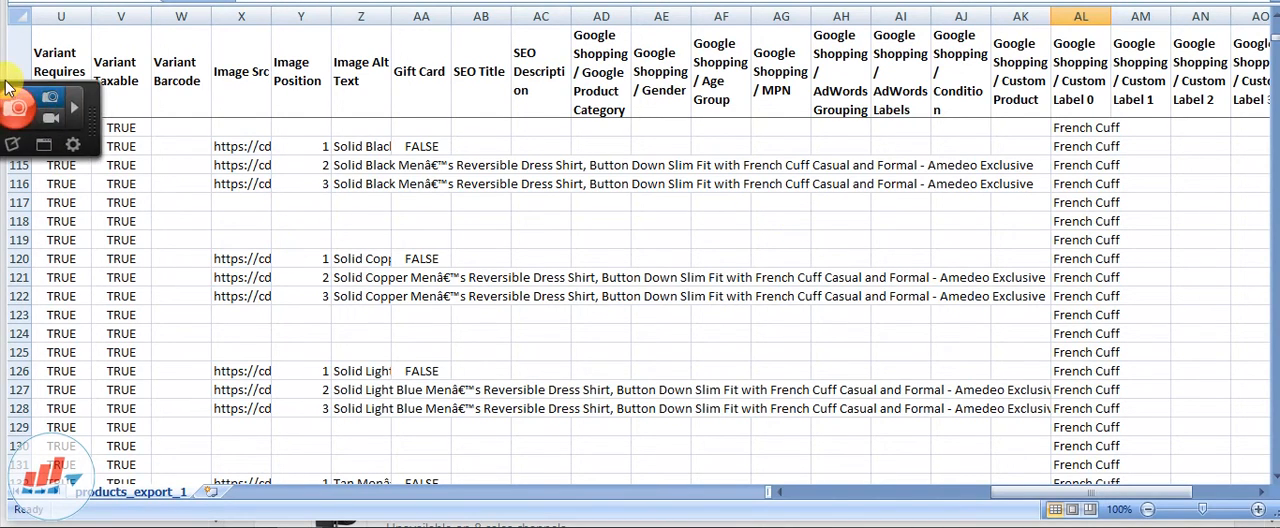
Unfreeze the panes and remove the bold formatting from header row 1
left_click(15, 70)
left_click(60, 128)
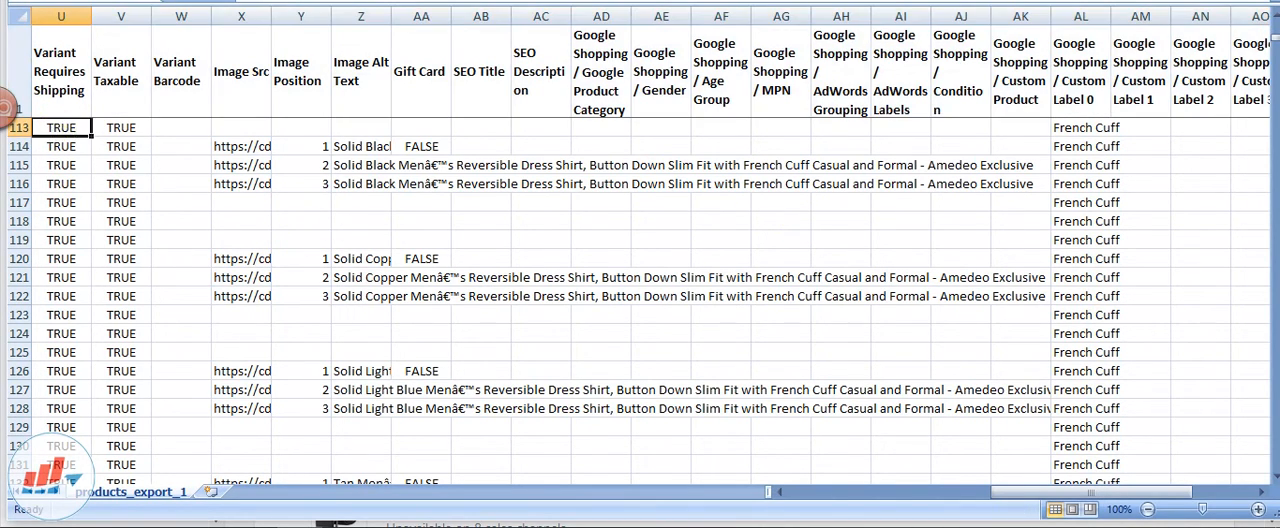
left_click(694, 0)
left_click(744, 20)
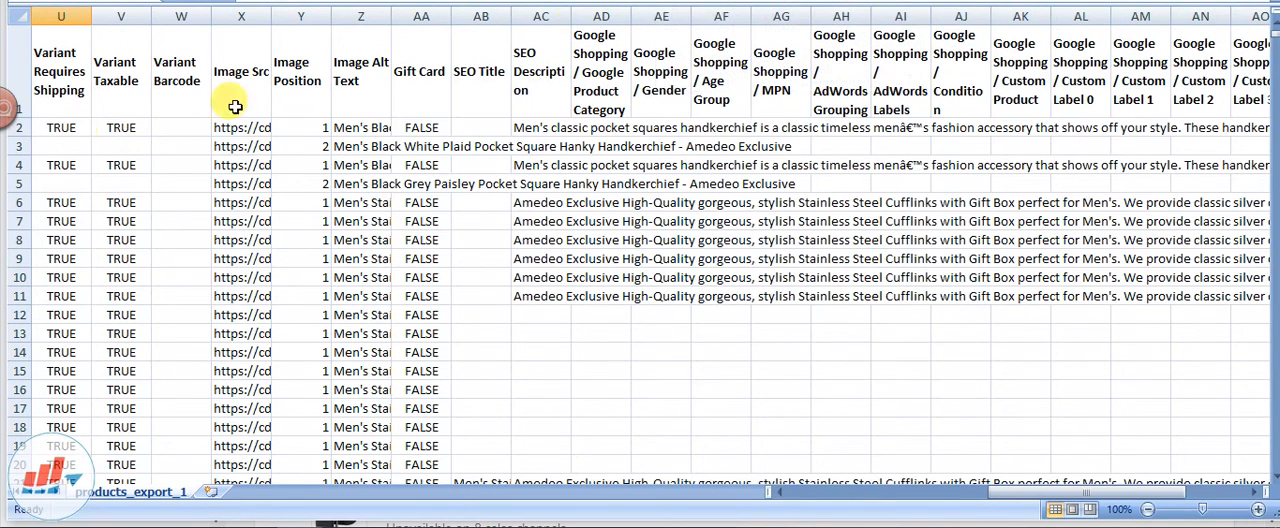
left_click(18, 70)
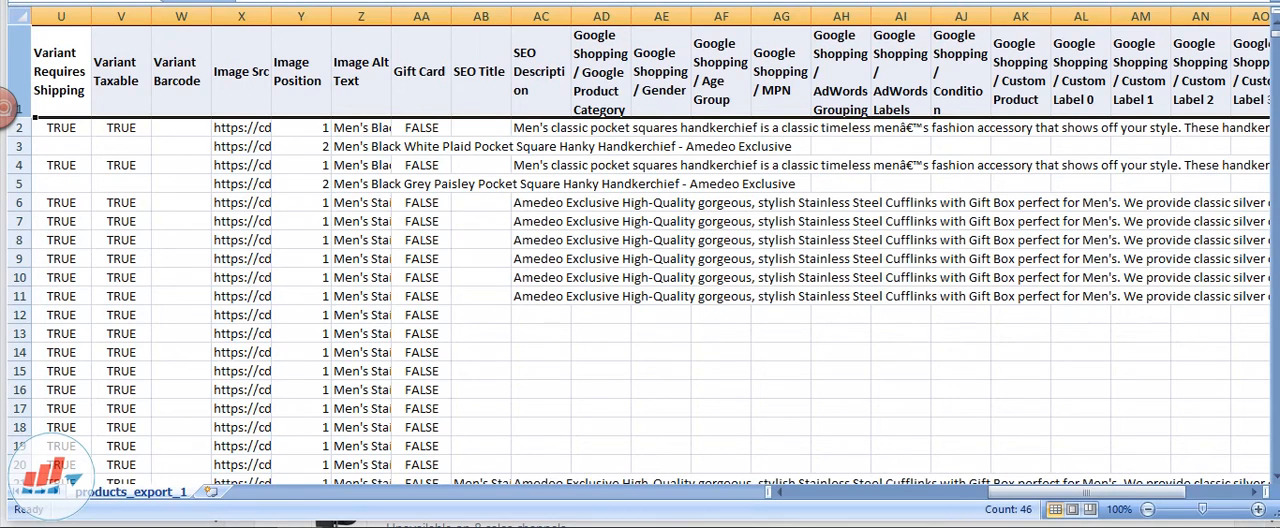
left_click(362, 146)
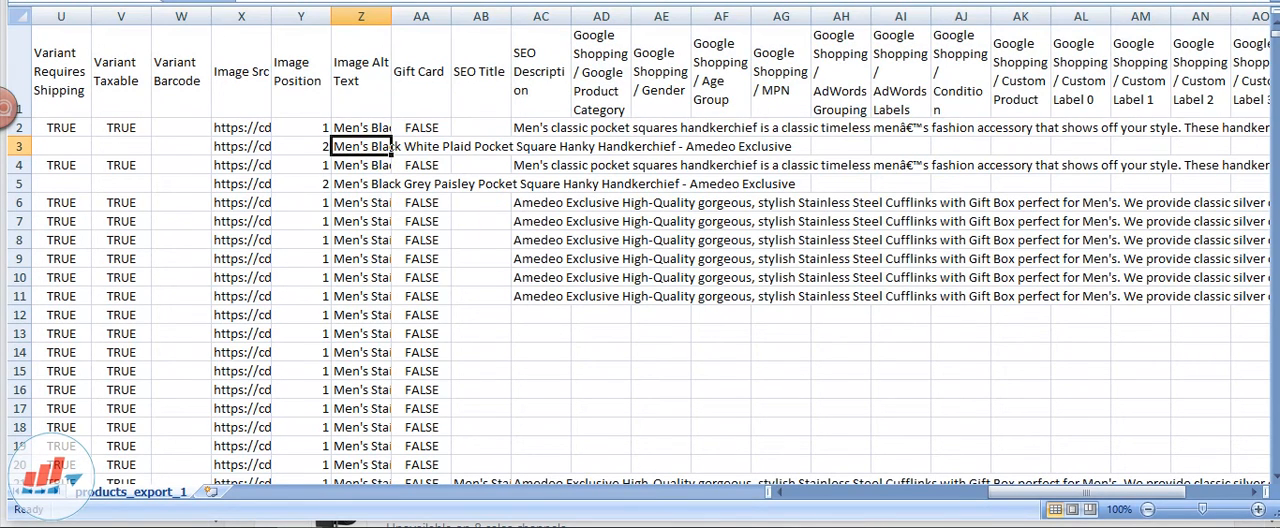
Close the products_export_1.csv workbook without saving its changes
key("alt+F4")
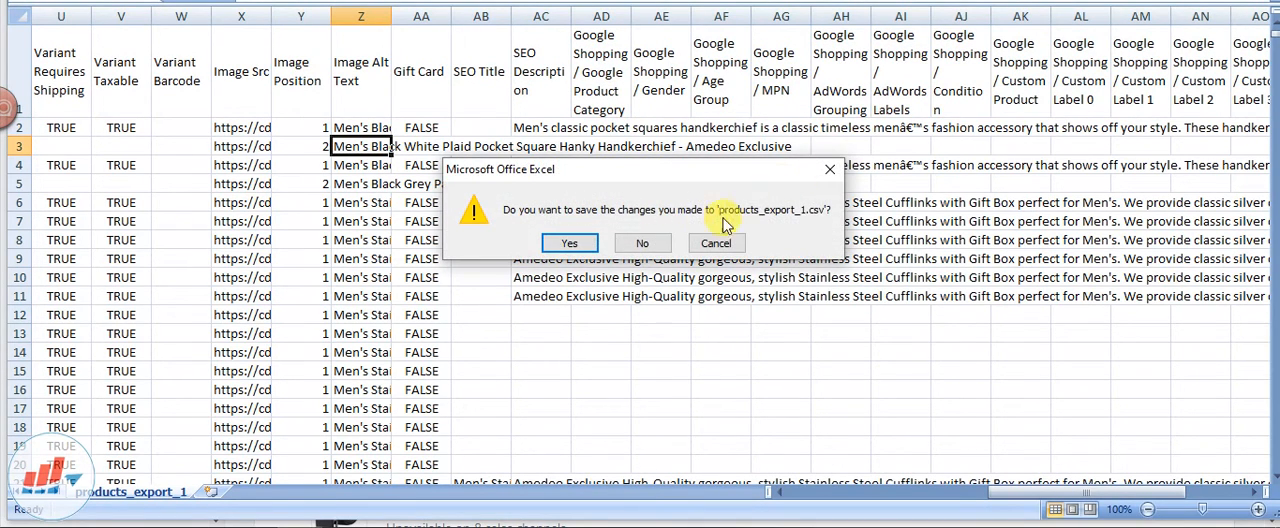
left_click(654, 239)
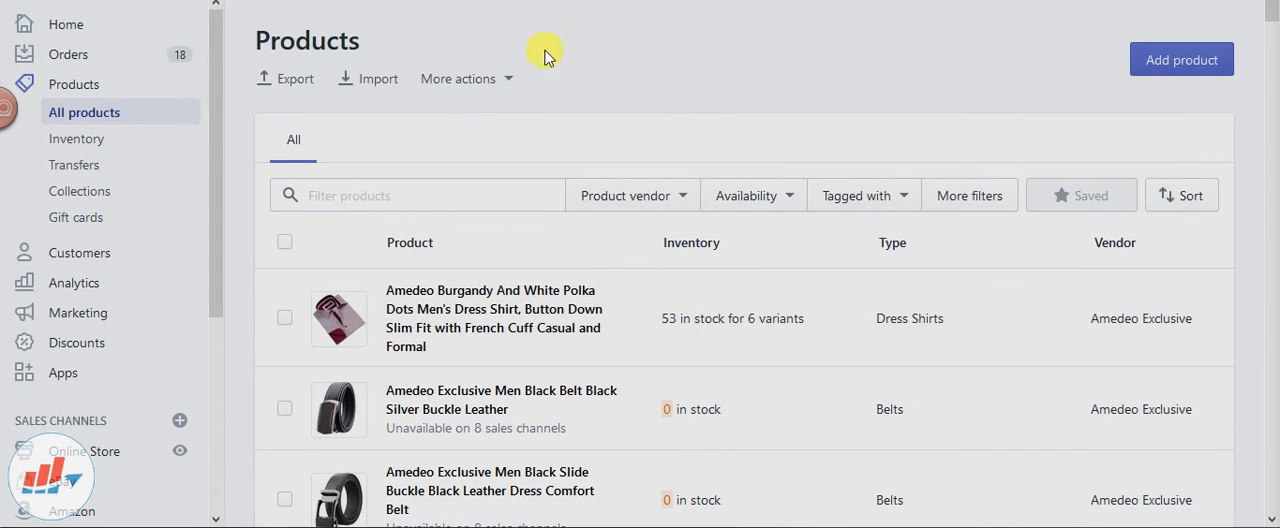
In Shopify's product list, examine the CSV import options, including overwriting products with the same handle, and dismiss them without uploading a file
left_click(378, 80)
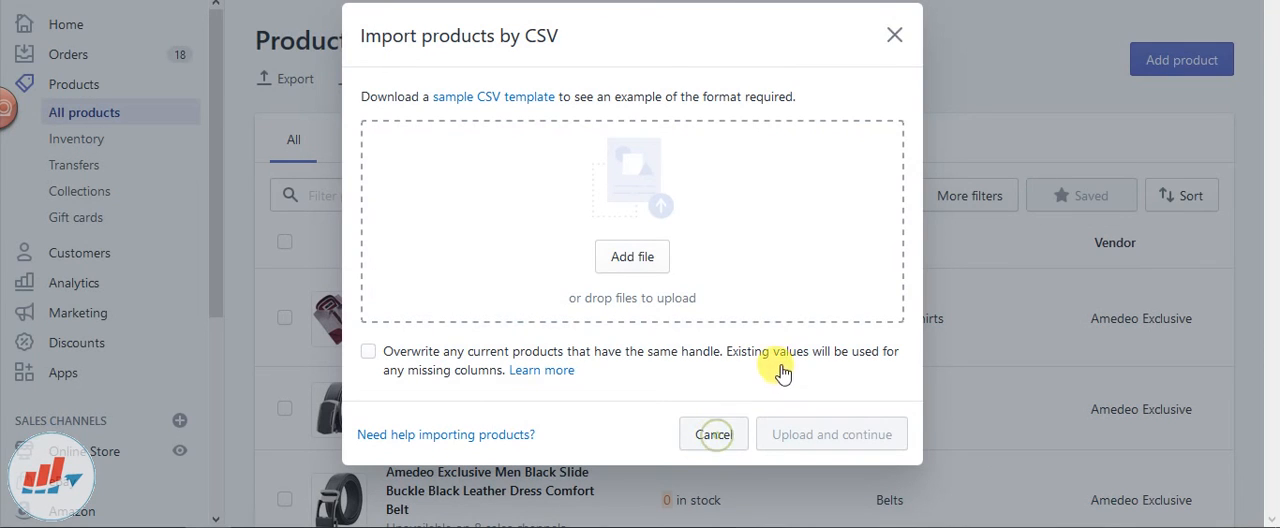
left_click(714, 434)
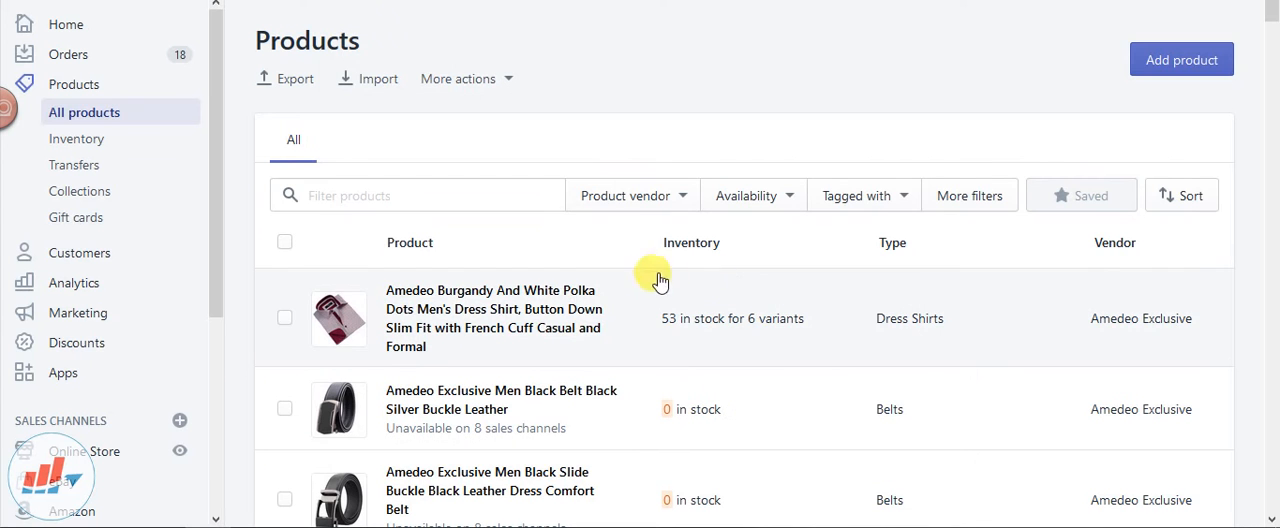
scroll(551, 295, "down", 5)
scroll(553, 290, "up", 5)
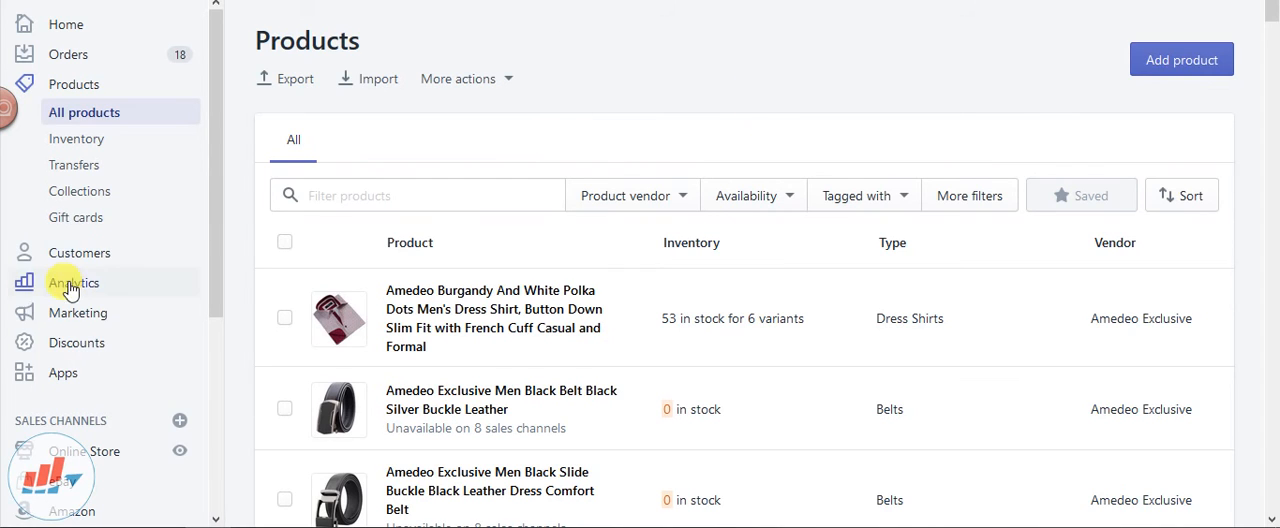
Open the Google sales channel and highlight the Product feed note about syncing Shopify changes to Merchant Center
scroll(86, 294, "down", 3)
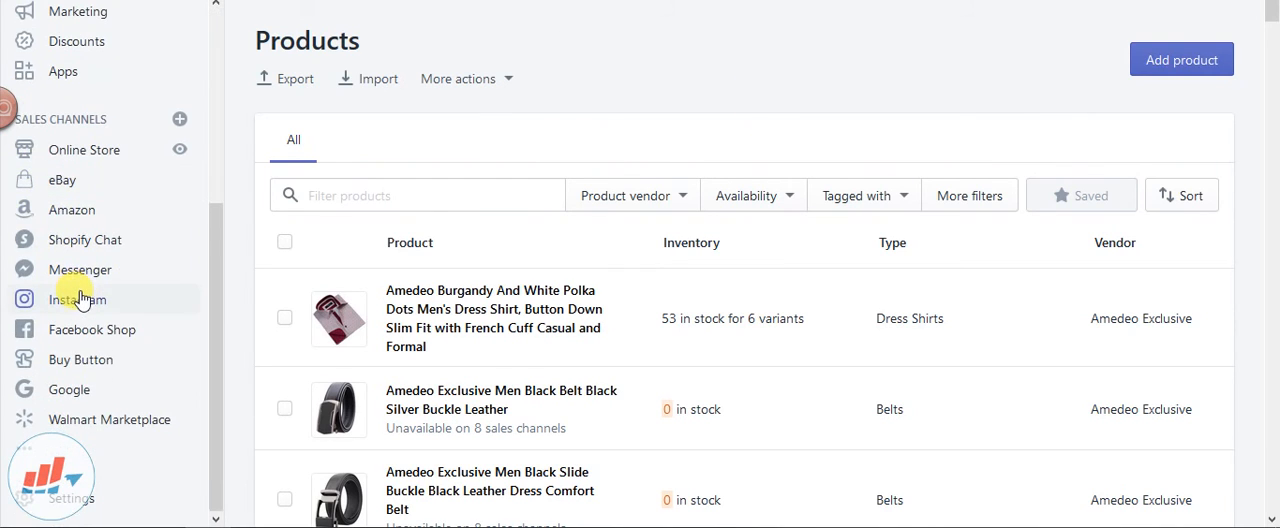
left_click(75, 392)
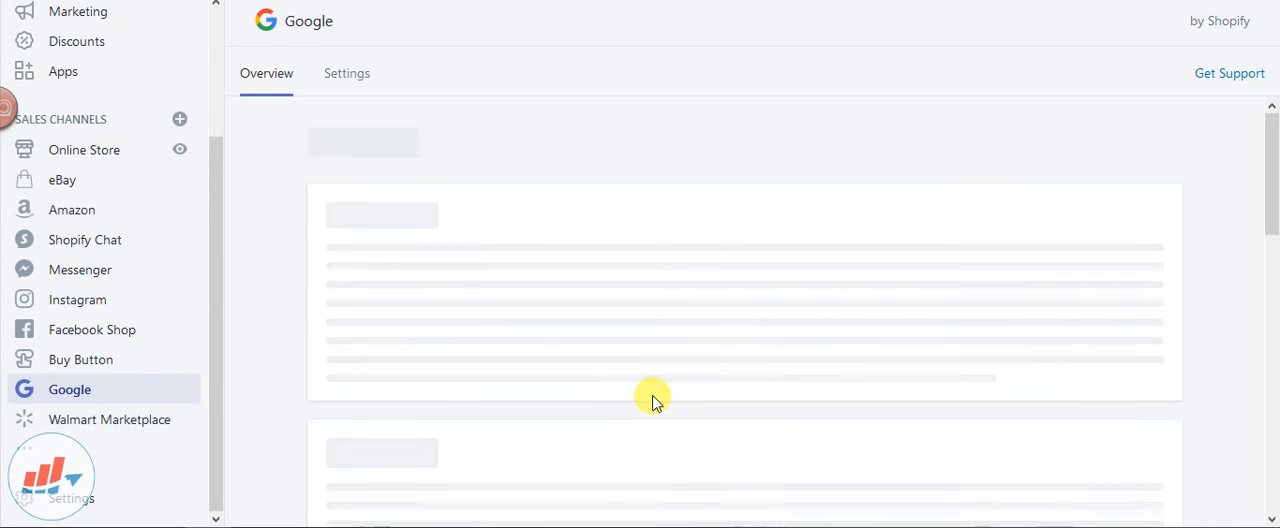
scroll(500, 310, "down", 10)
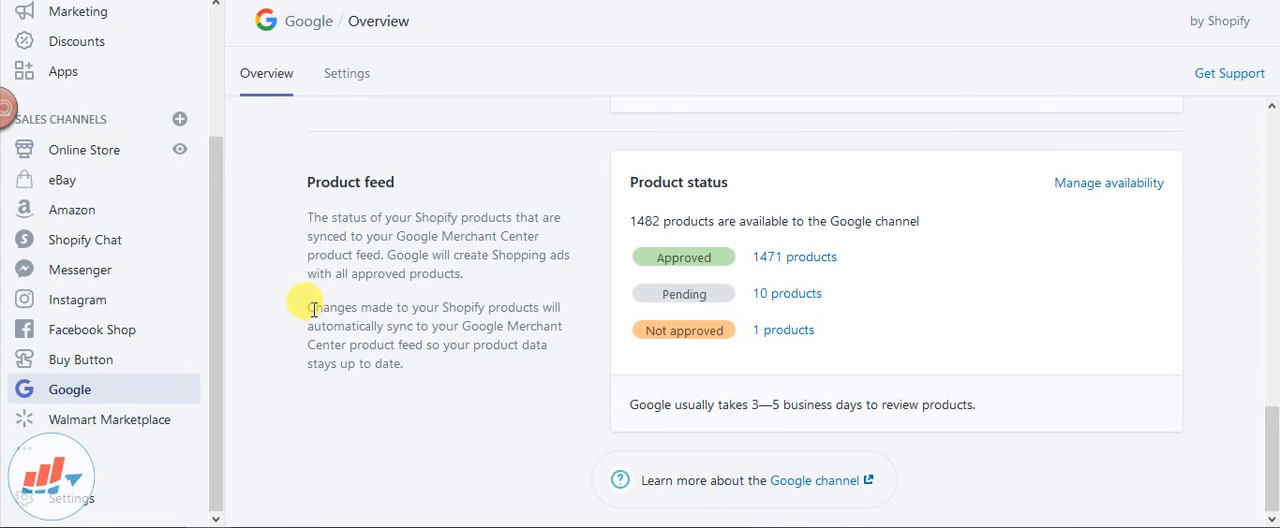
left_click_drag(306, 307, 538, 376)
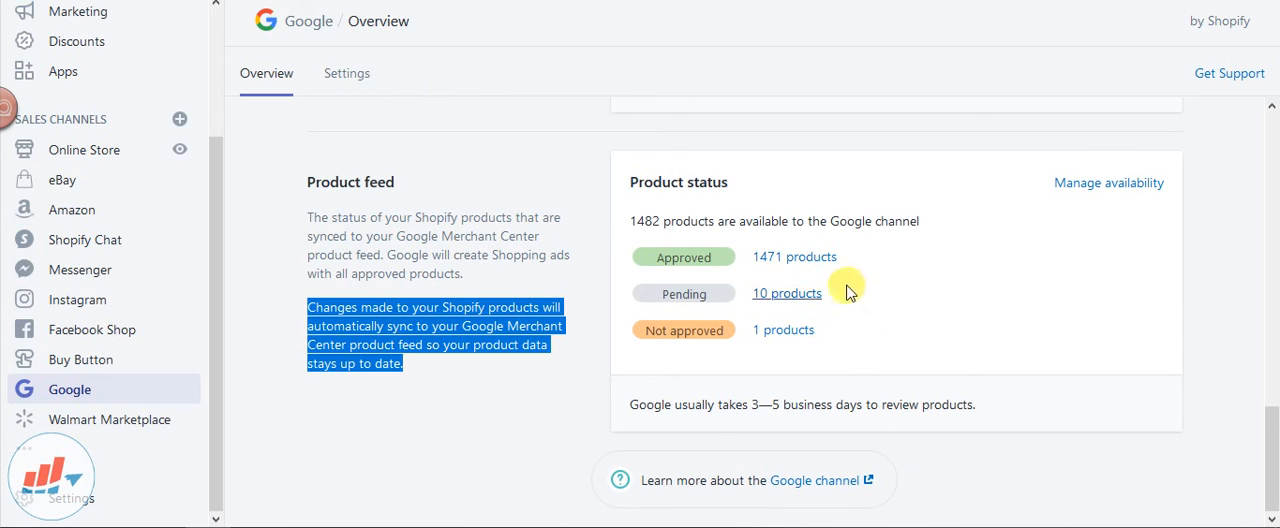
left_click(540, 212)
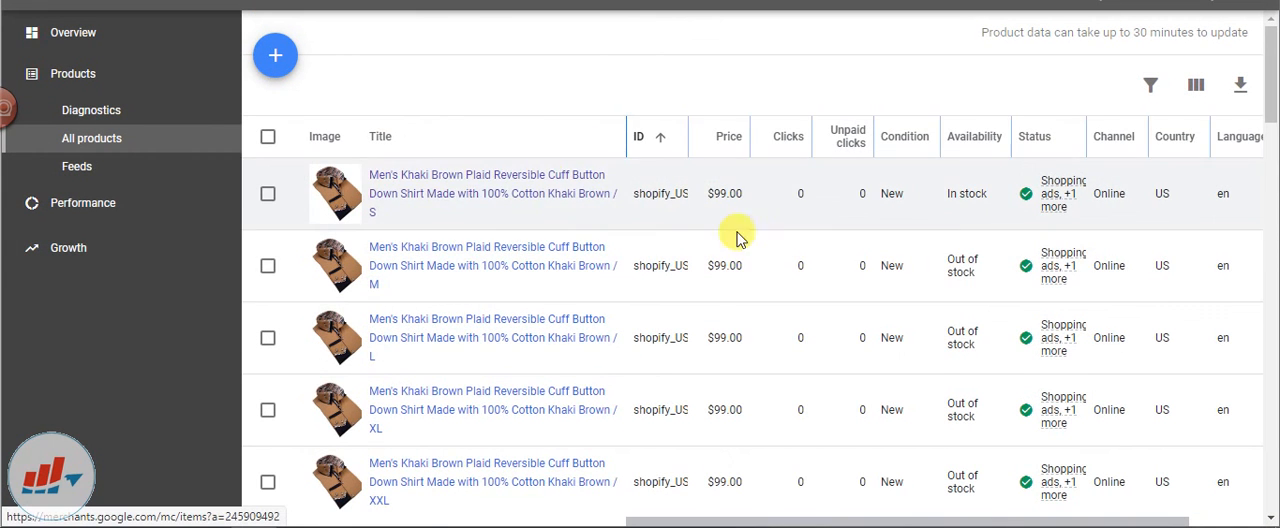
Switch to Google Merchant Center and browse the list of all products
scroll(632, 255, "down", 2)
scroll(629, 237, "down", 3)
scroll(629, 237, "up", 6)
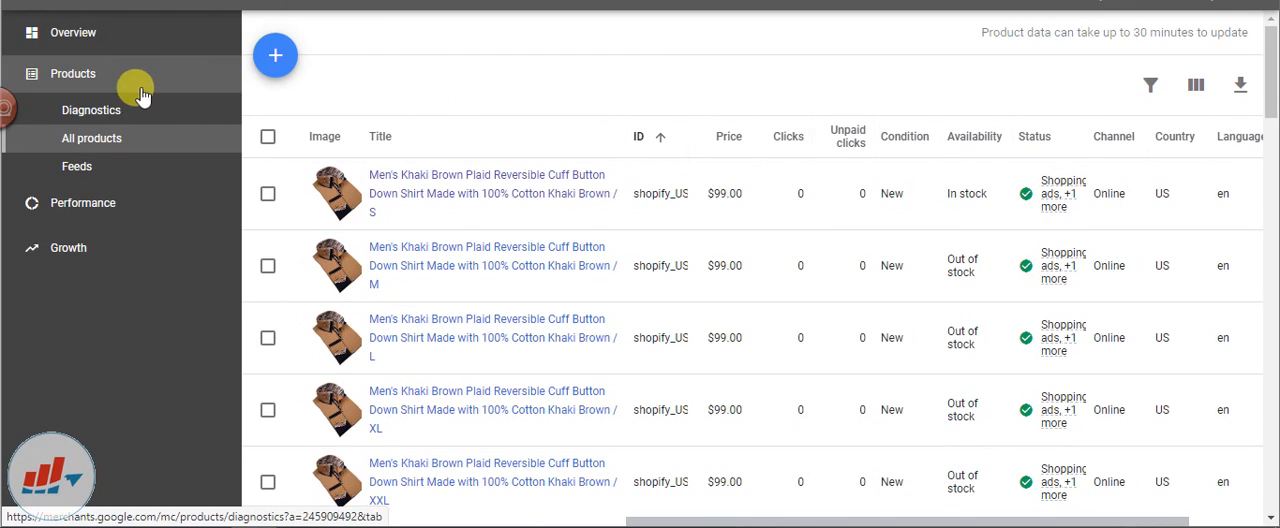
left_click(106, 142)
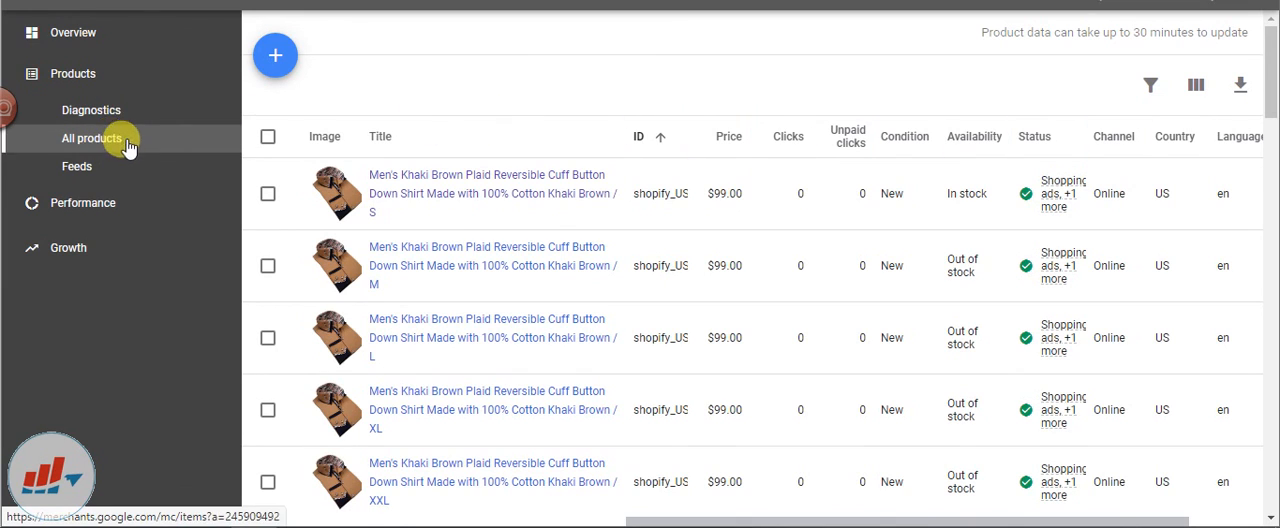
Open the Men's Khaki Brown Plaid Reversible Cuff shirt in size S and review its status, shipping and final attributes
left_click(527, 181)
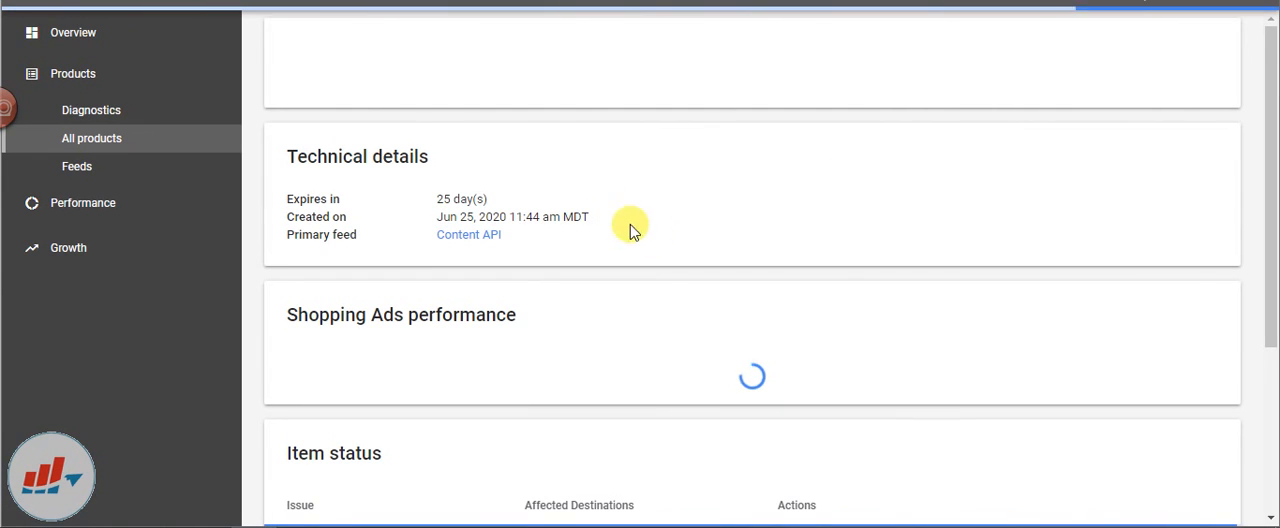
scroll(834, 250, "down", 5)
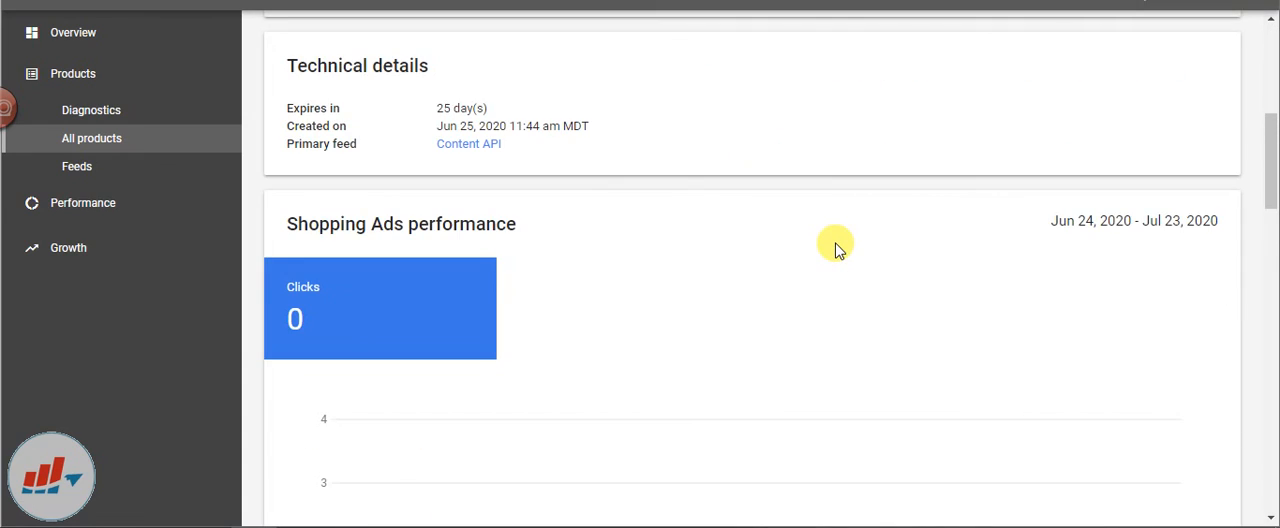
scroll(836, 248, "down", 10)
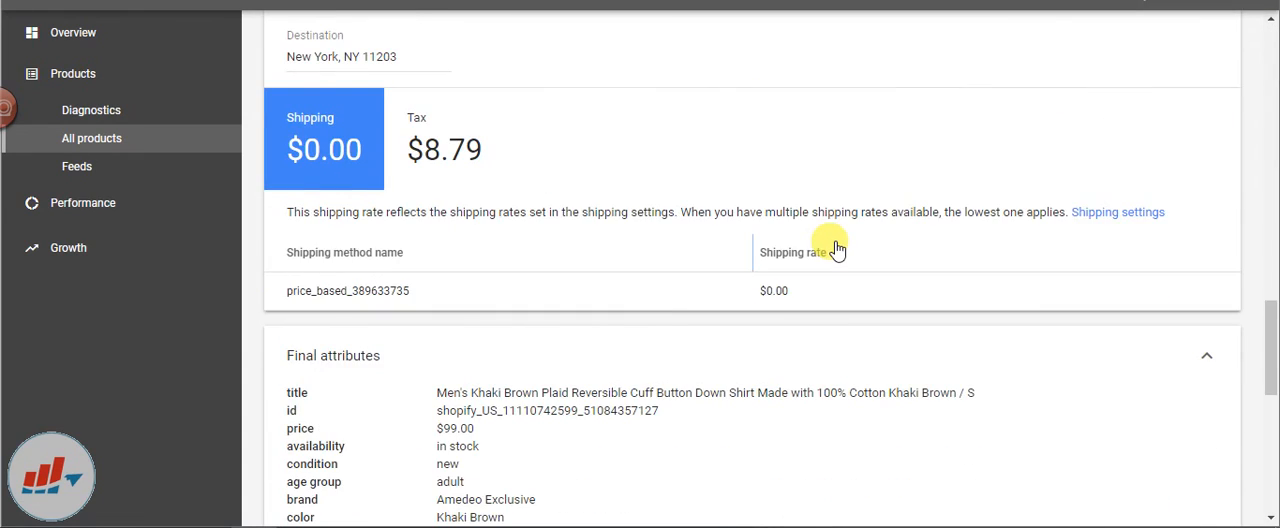
scroll(836, 250, "down", 5)
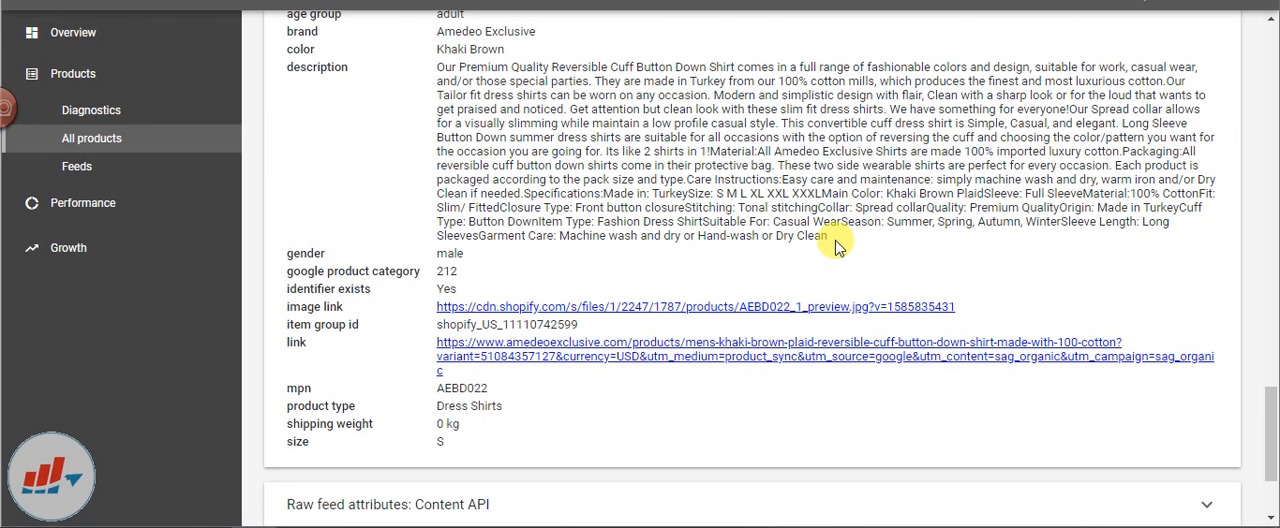
scroll(836, 245, "down", 2)
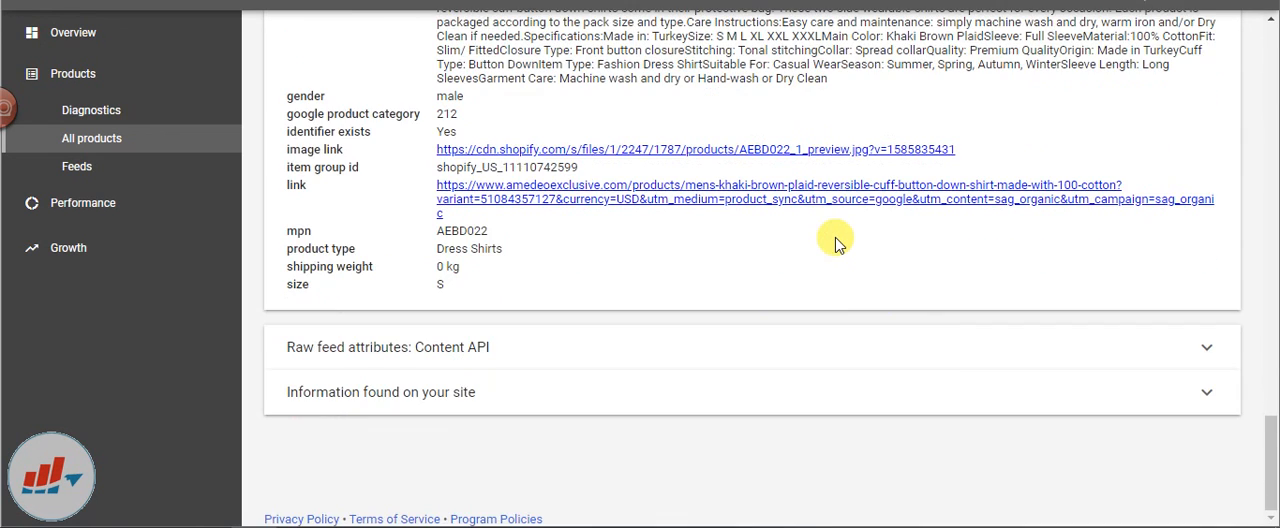
scroll(836, 245, "up", 10)
scroll(836, 240, "down", 10)
scroll(590, 308, "up", 10)
scroll(590, 306, "up", 10)
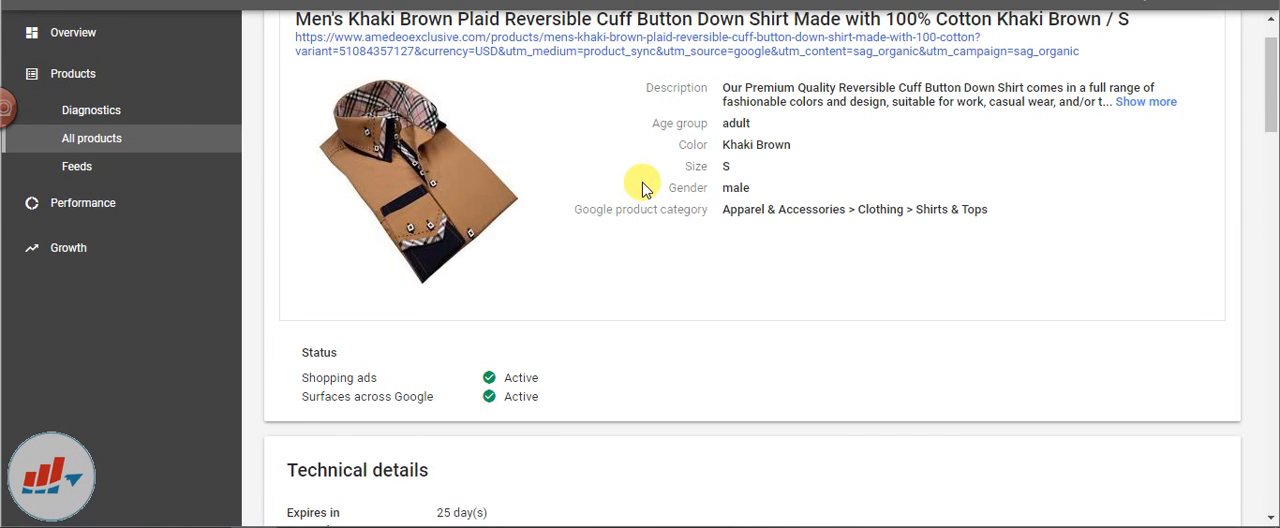
scroll(643, 190, "up", 1)
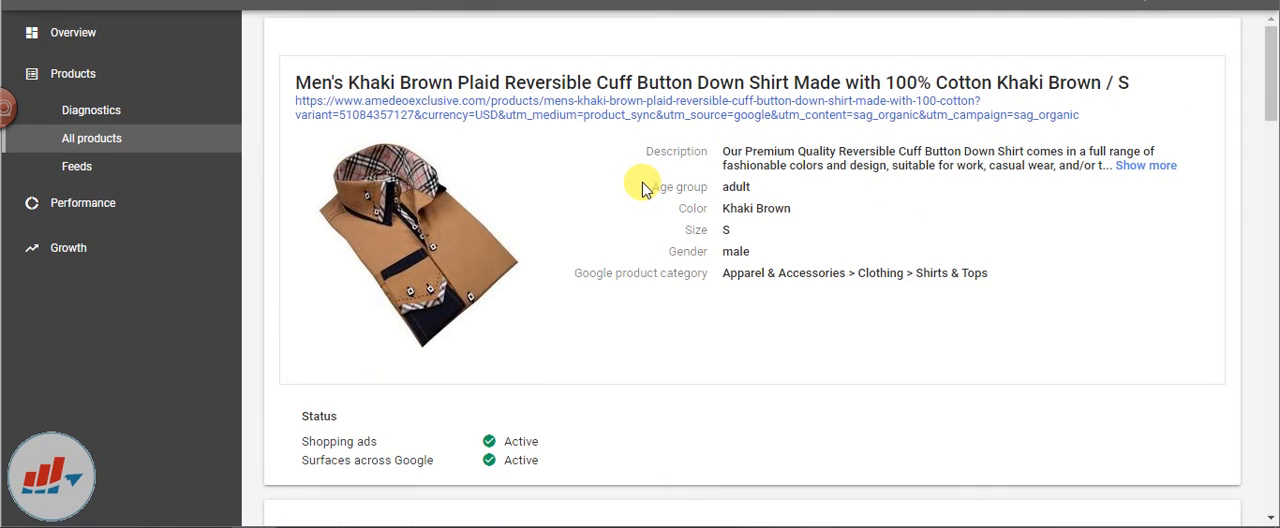
Return to the list of all products, mark the size S Khaki Brown shirt and clear the selection again
left_click(105, 138)
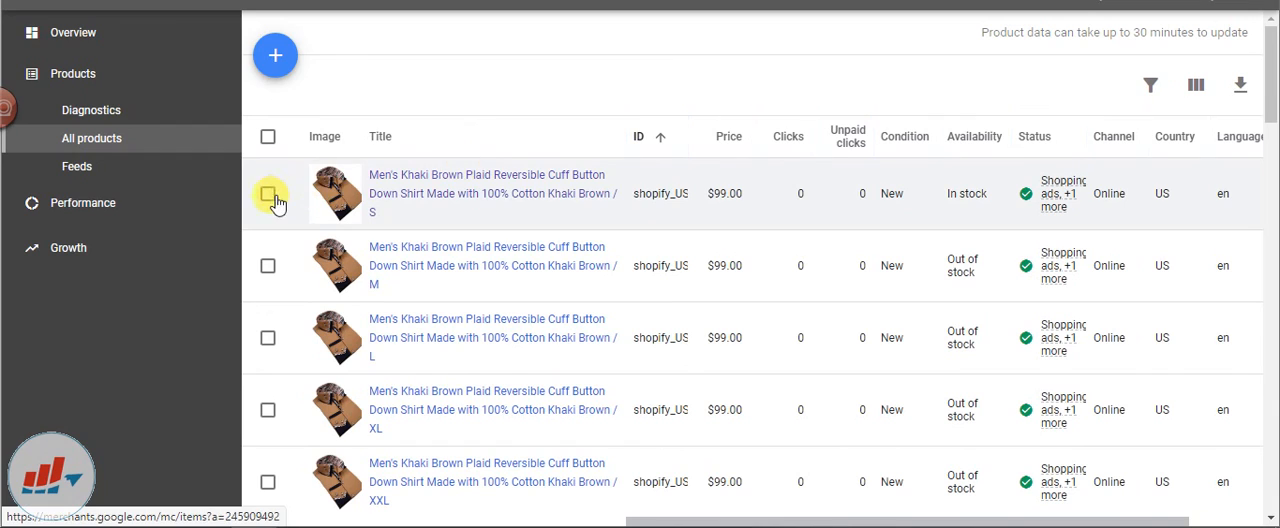
left_click(268, 195)
left_click(370, 88)
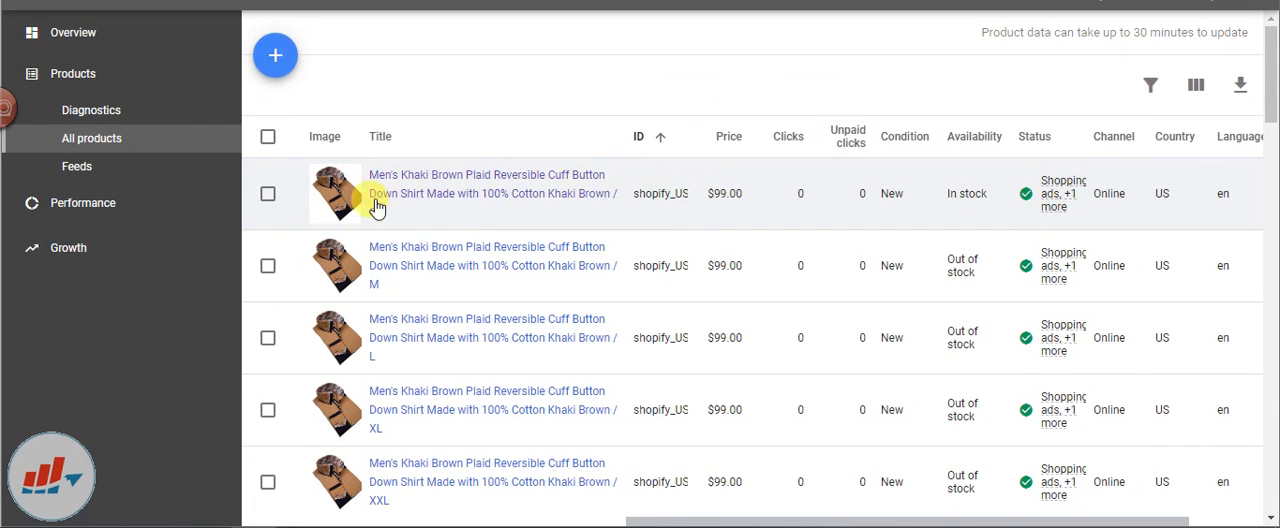